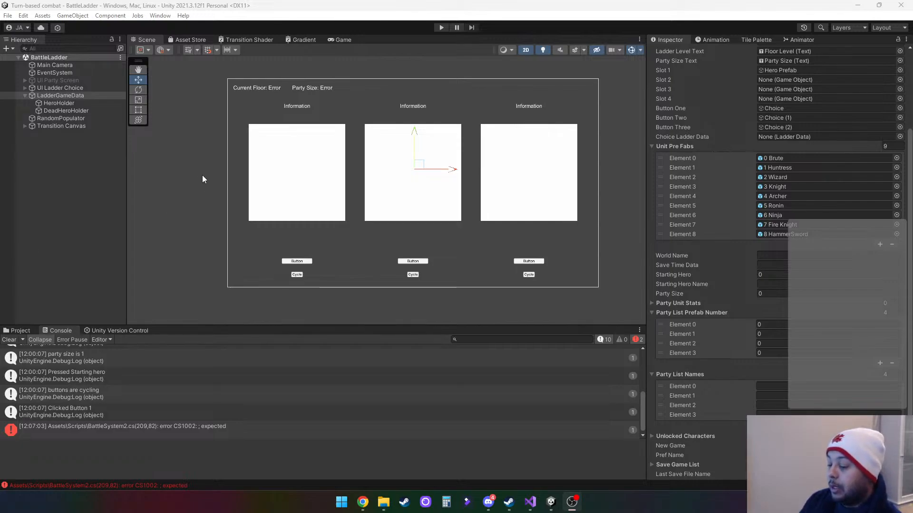
- Clear the console and open the BattleSystem2.cs script at the CS1002 compile error
click(9, 339)
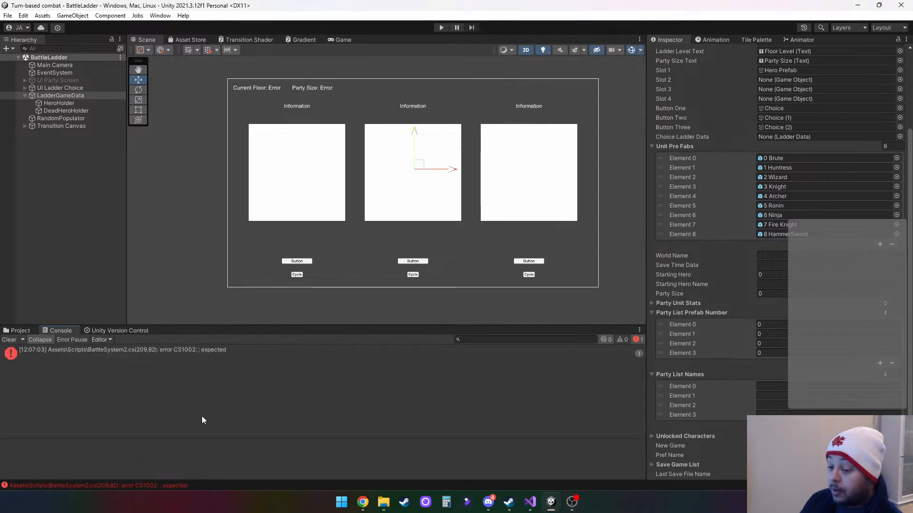
click(95, 351)
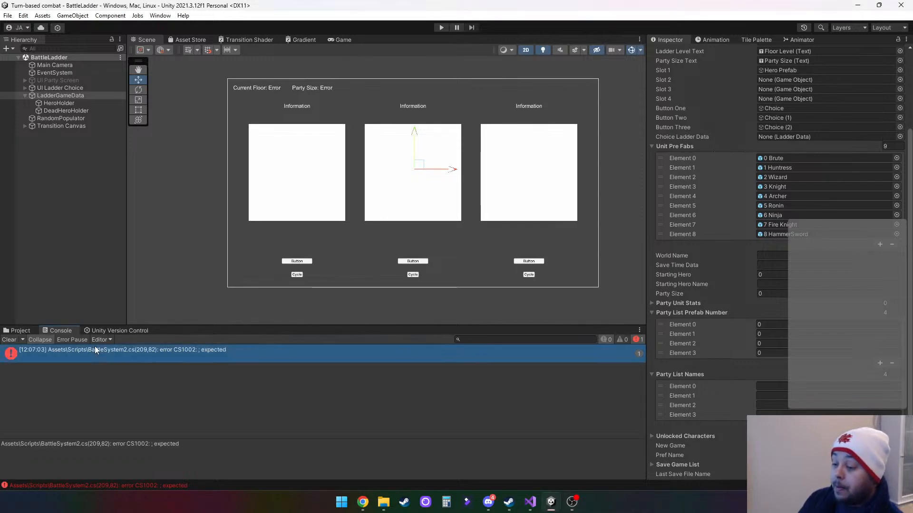
double_click(95, 350)
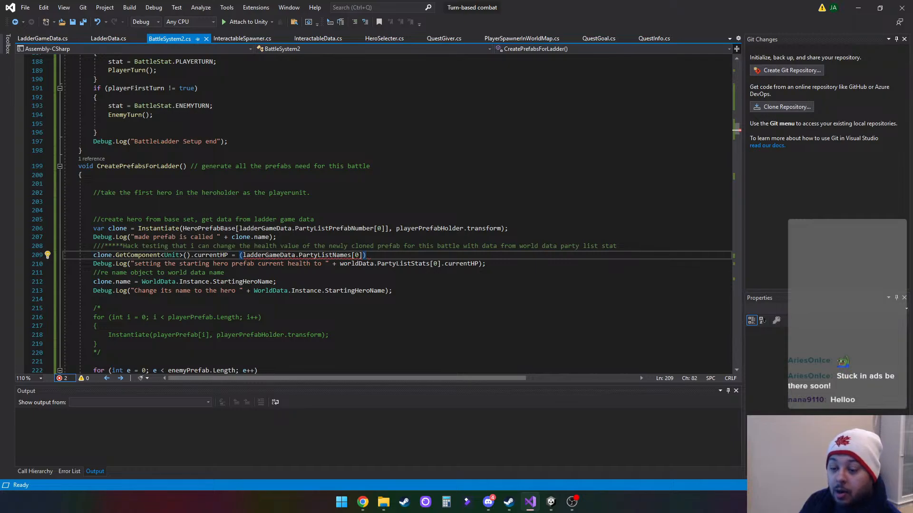
- Minimize the code editor, switch to Steam and launch Aseprite from the game library
key(alt+Tab)
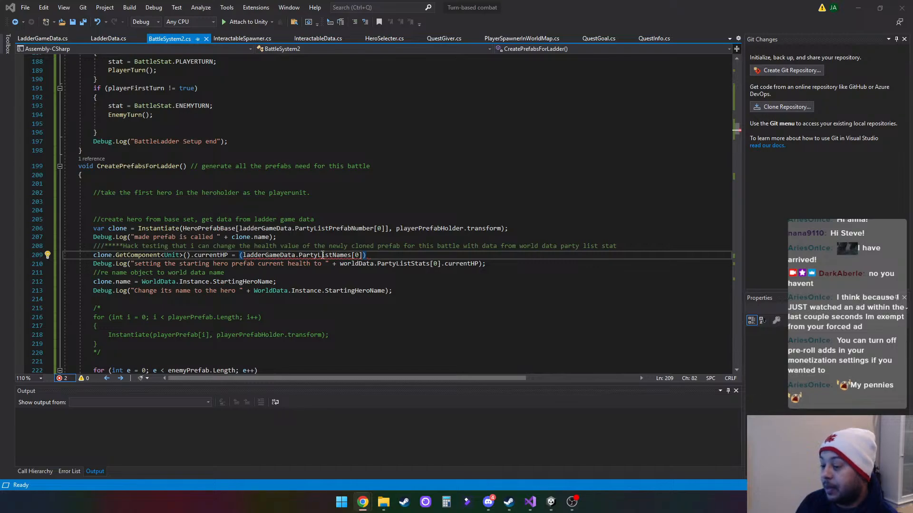
click(864, 13)
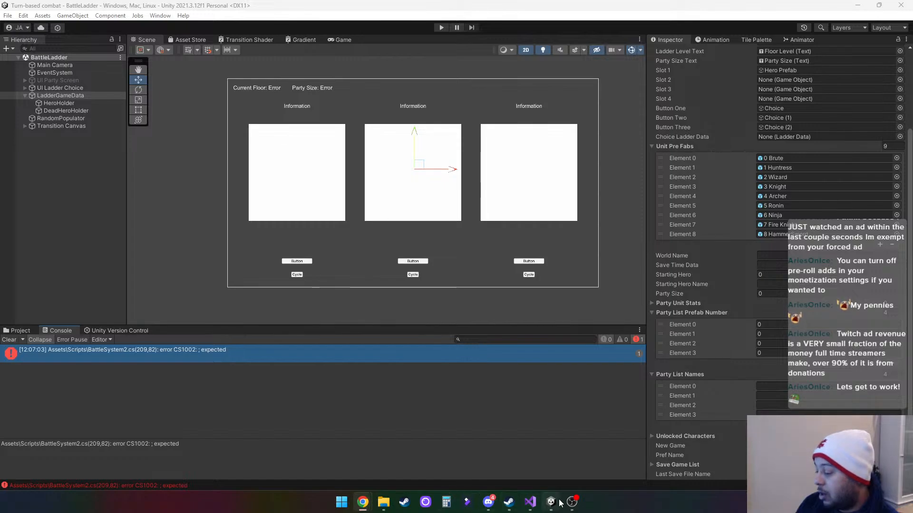
mouse_move(558, 503)
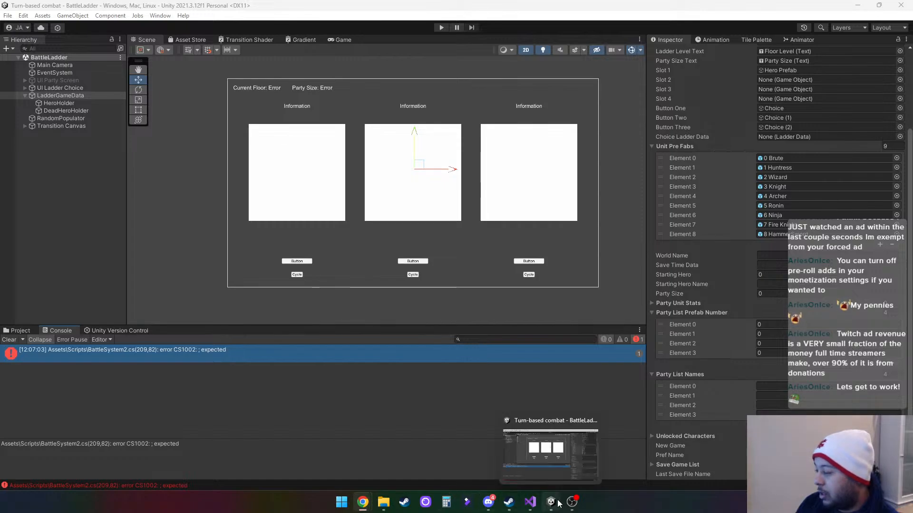
click(512, 504)
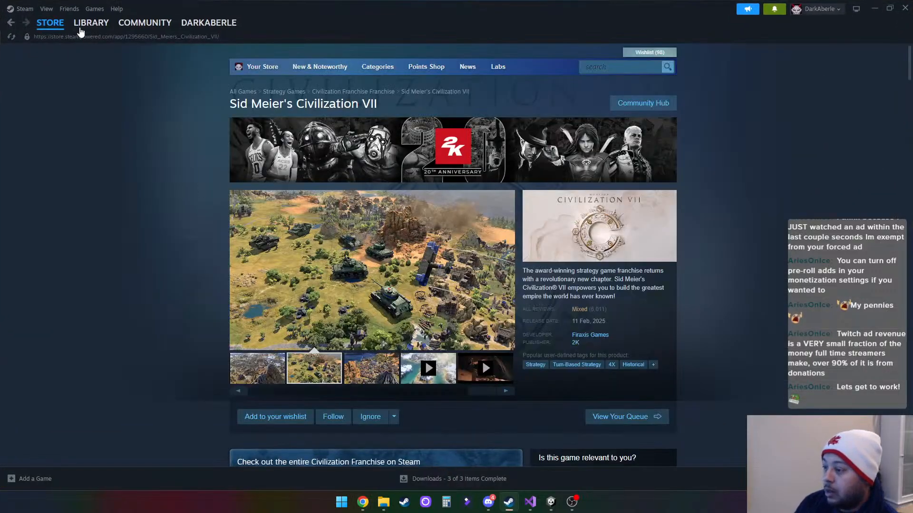
mouse_move(83, 42)
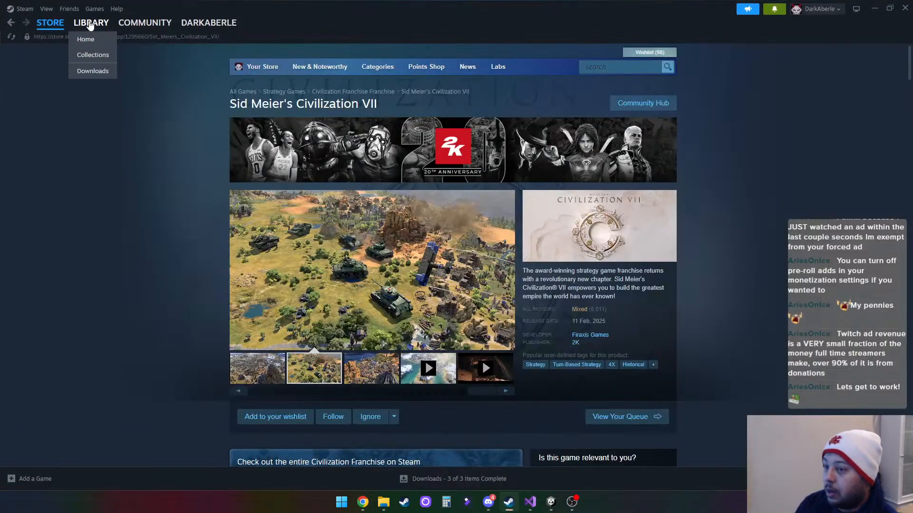
click(77, 24)
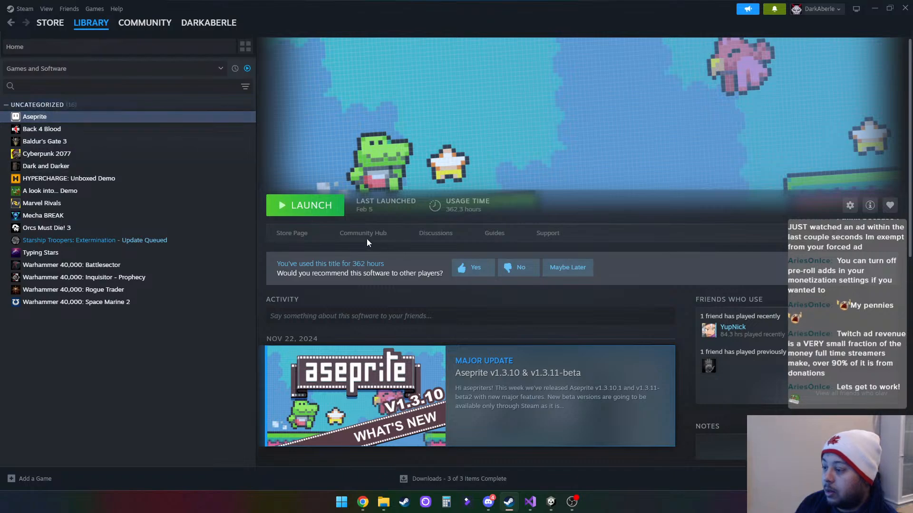
click(320, 209)
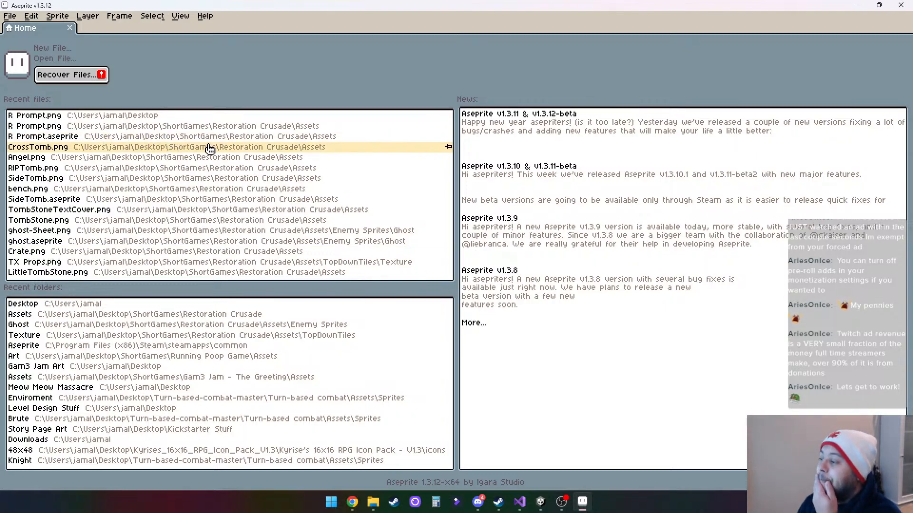
- Create a new 400 × 400 px sprite with RGBA color mode and a transparent background
click(11, 17)
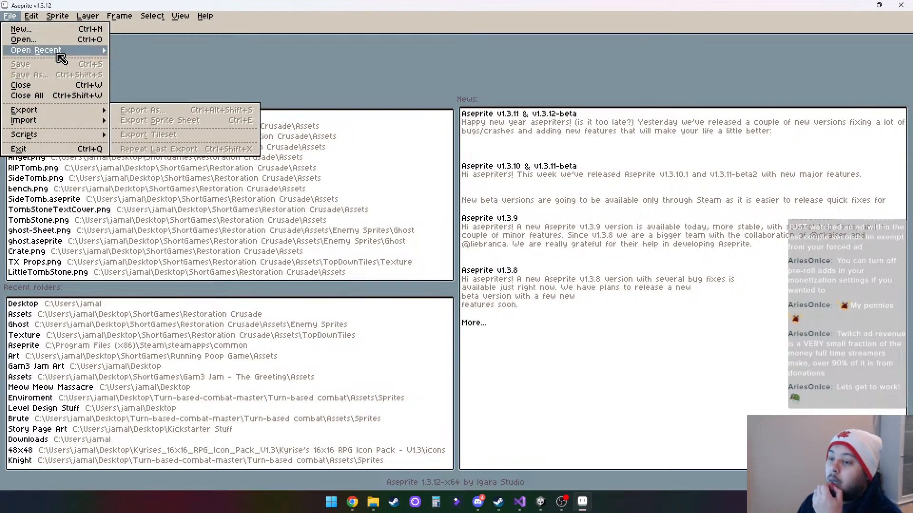
click(33, 29)
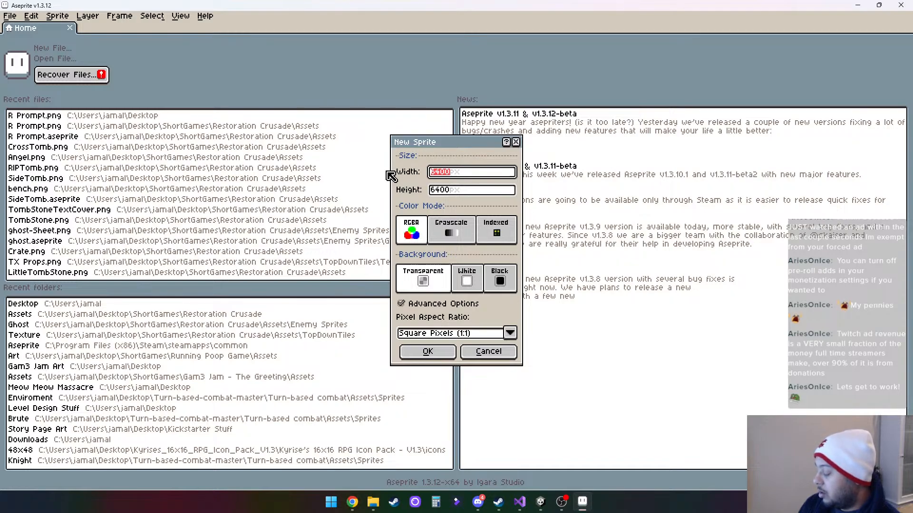
text(400)
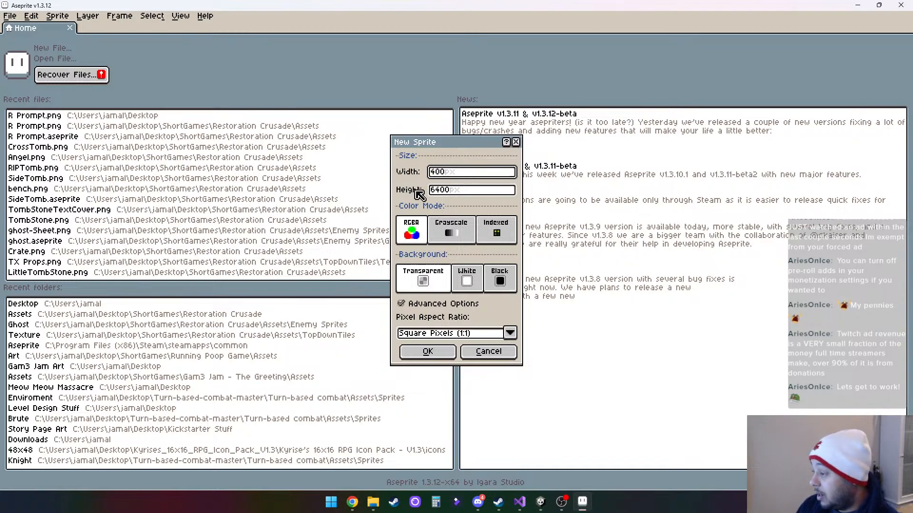
click(441, 190)
drag(451, 193, 381, 193)
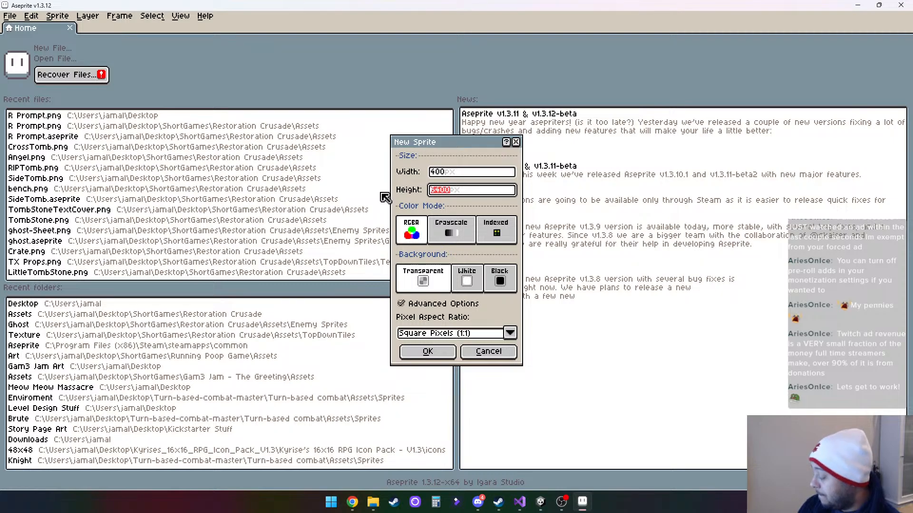
text(400)
click(437, 354)
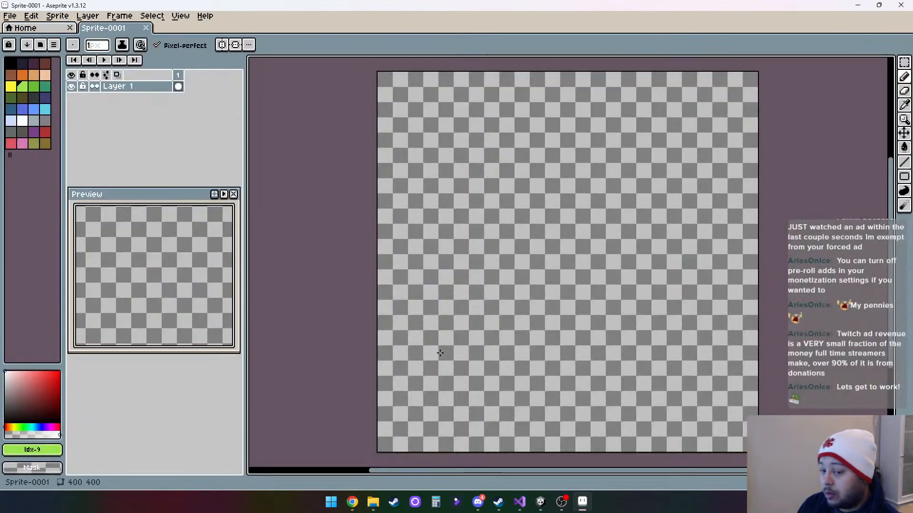
- Turn on mirrored drawing about a vertical symmetry axis through the canvas centre
drag(592, 362, 563, 280)
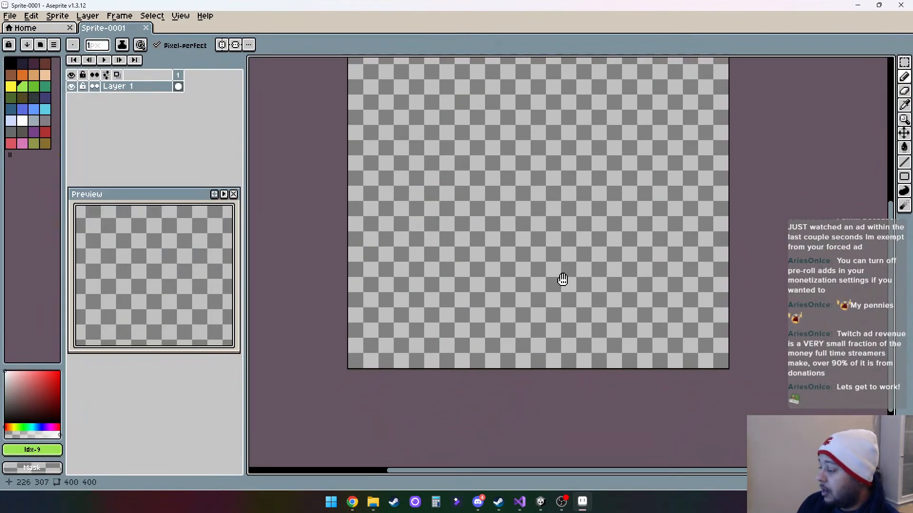
scroll(544, 323, up, 1)
scroll(544, 323, down, 1)
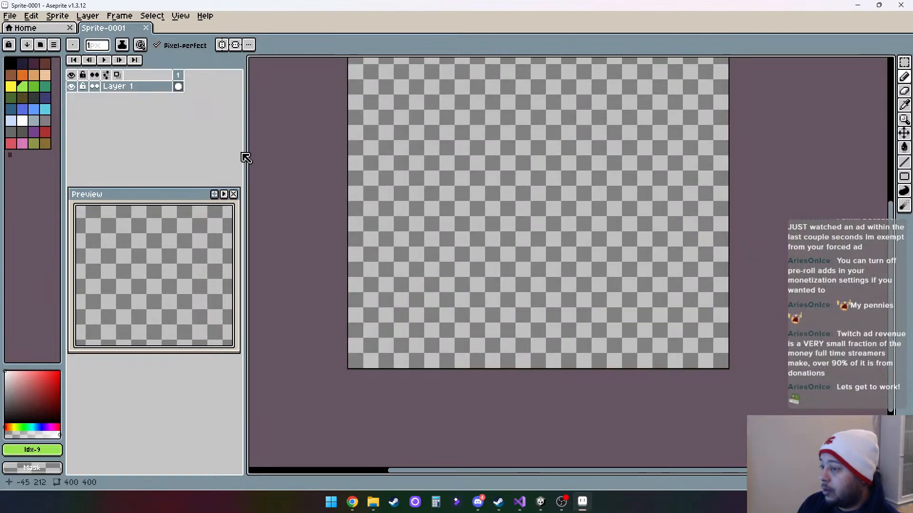
click(222, 45)
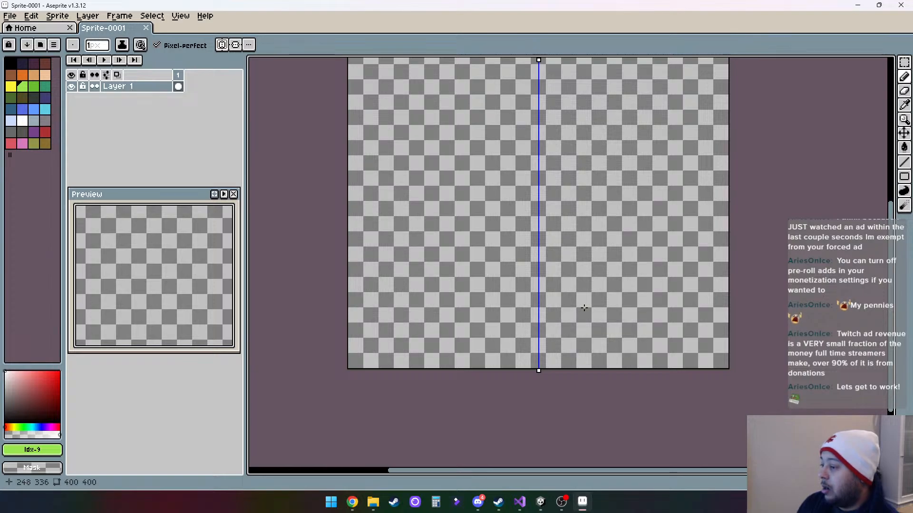
- Draw a 1 px light green horizontal line across the full canvas width, about 43 px below the upper edge
drag(558, 222, 550, 286)
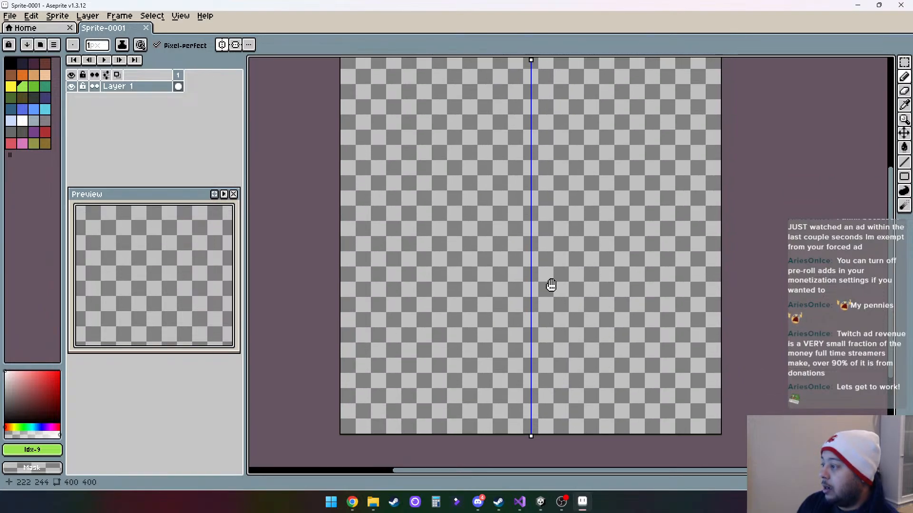
scroll(553, 284, down, 1)
scroll(557, 282, up, 1)
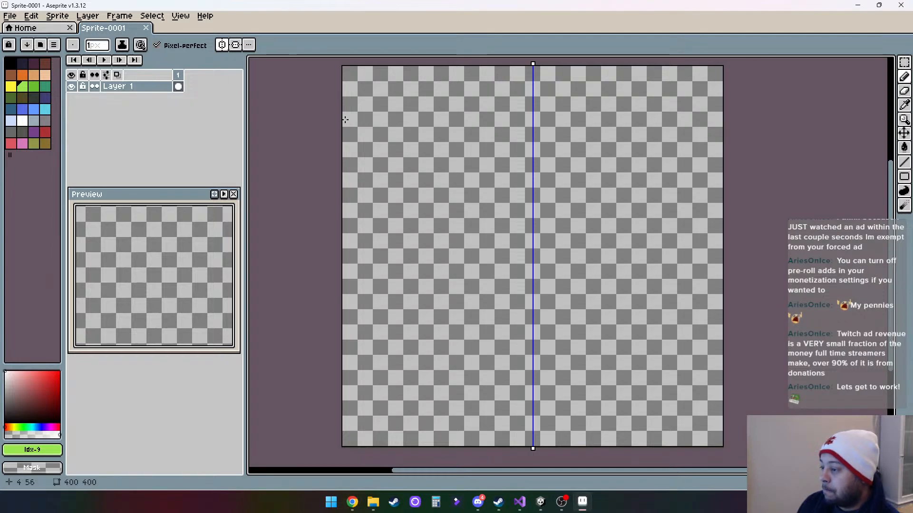
click(903, 162)
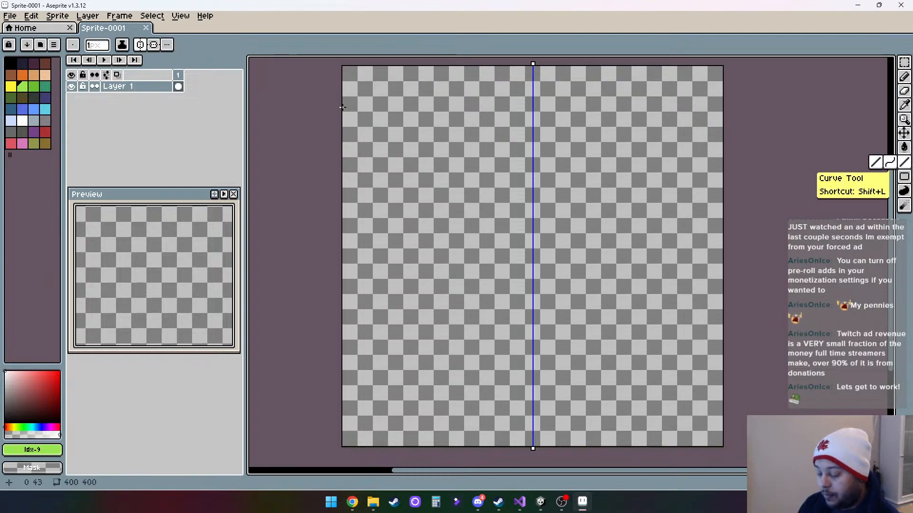
drag(340, 107, 725, 108)
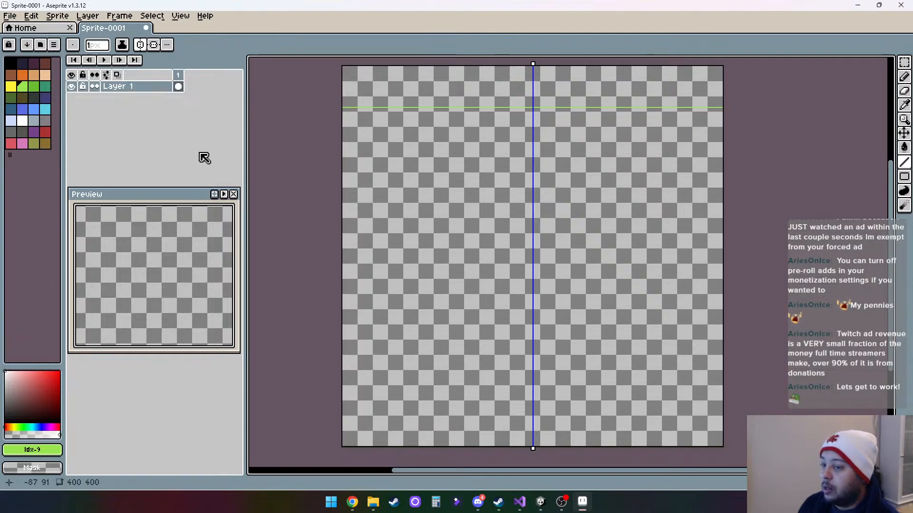
- Fill the area above the line with light blue and the area below it with dark olive brown (#524b24)
click(45, 109)
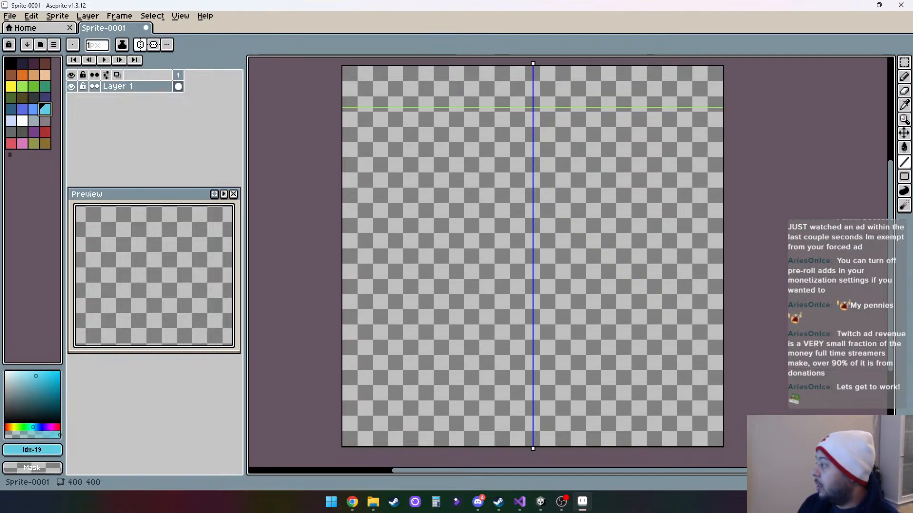
click(903, 148)
click(634, 83)
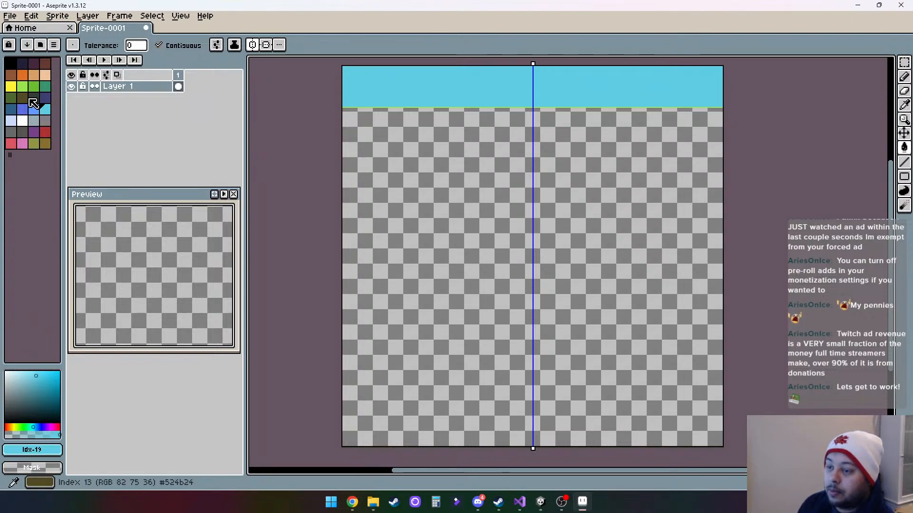
click(33, 103)
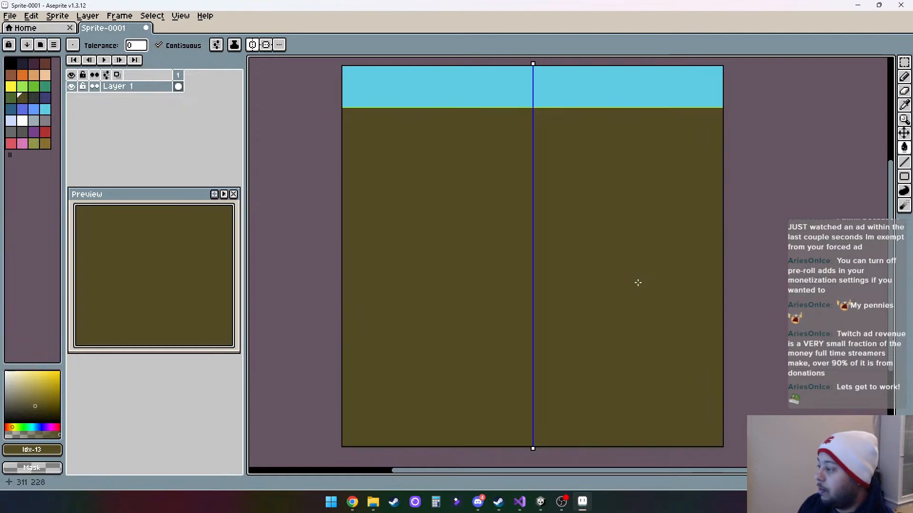
click(640, 283)
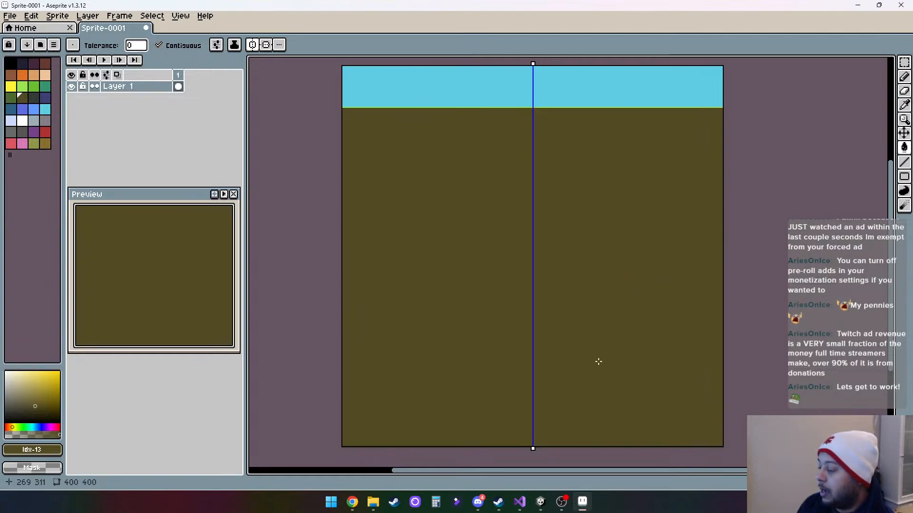
- Draw a white rectangle outline about 14 × 9 px, centred on the symmetry axis near the canvas's lower edge
drag(599, 362, 597, 300)
scroll(557, 366, up, 6)
scroll(511, 373, down, 2)
drag(504, 363, 527, 324)
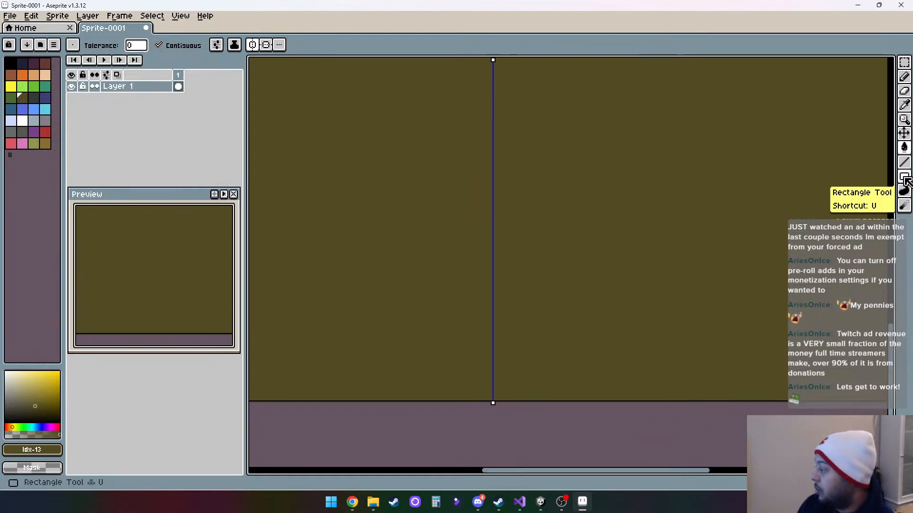
click(905, 180)
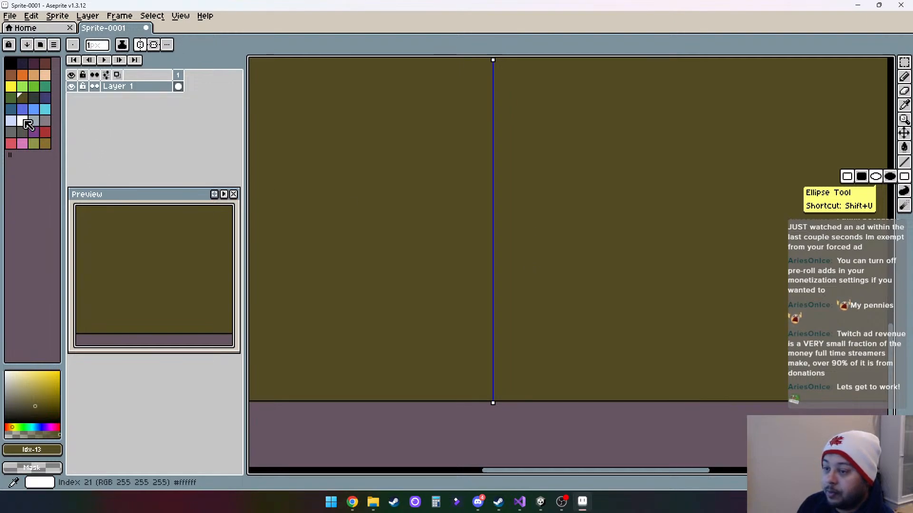
click(27, 122)
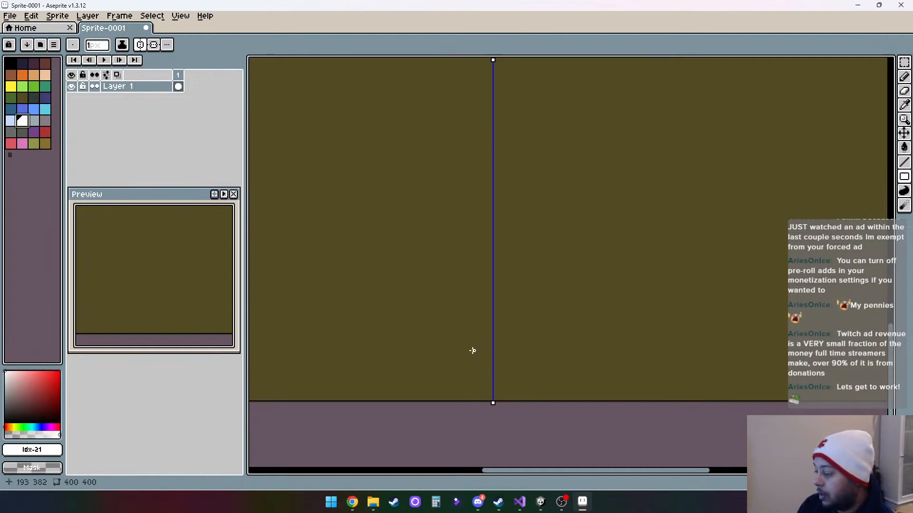
drag(472, 356, 496, 377)
drag(506, 378, 511, 378)
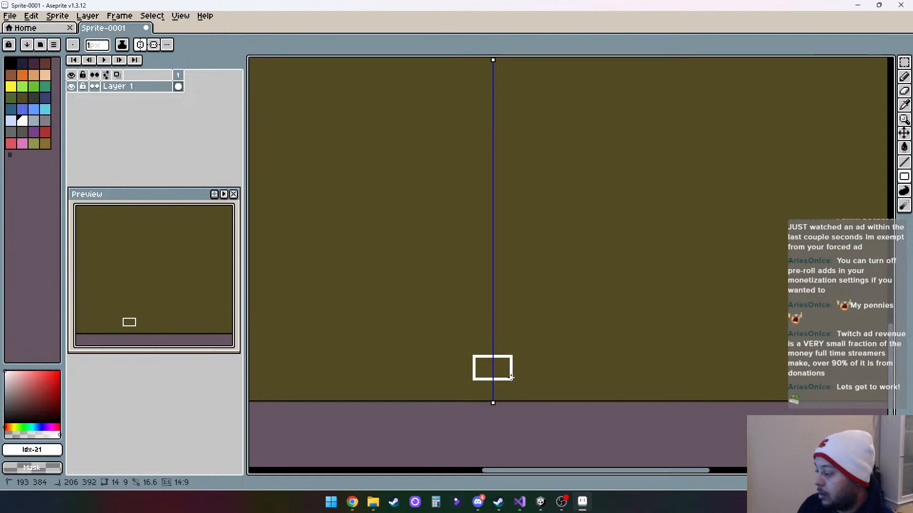
scroll(533, 364, down, 6)
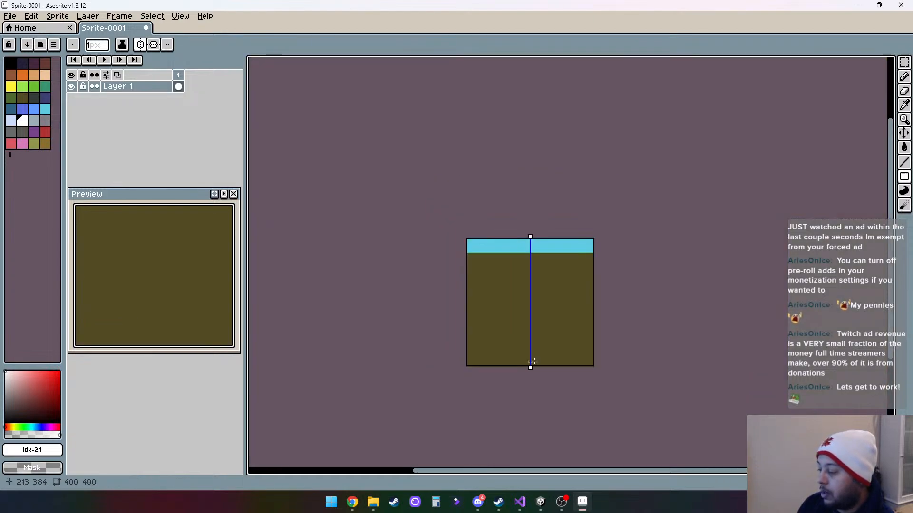
scroll(540, 361, up, 4)
scroll(483, 362, left, 2)
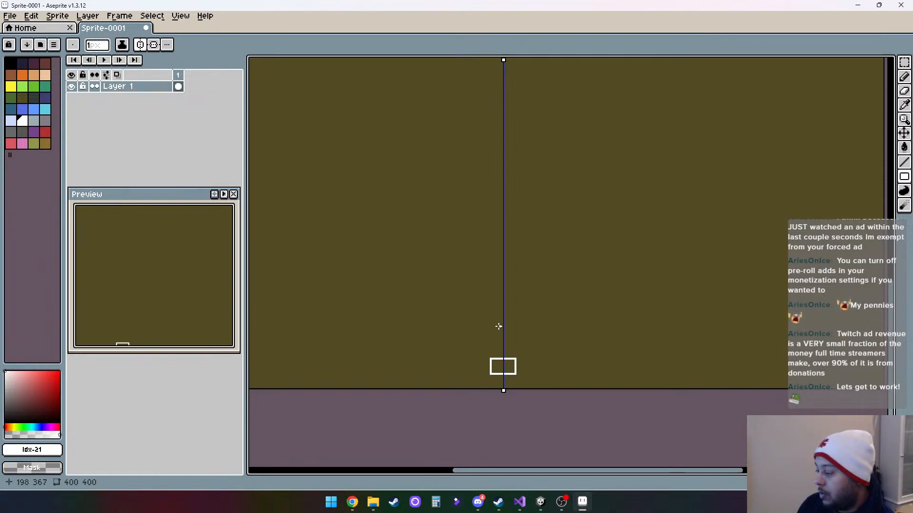
drag(490, 323, 514, 343)
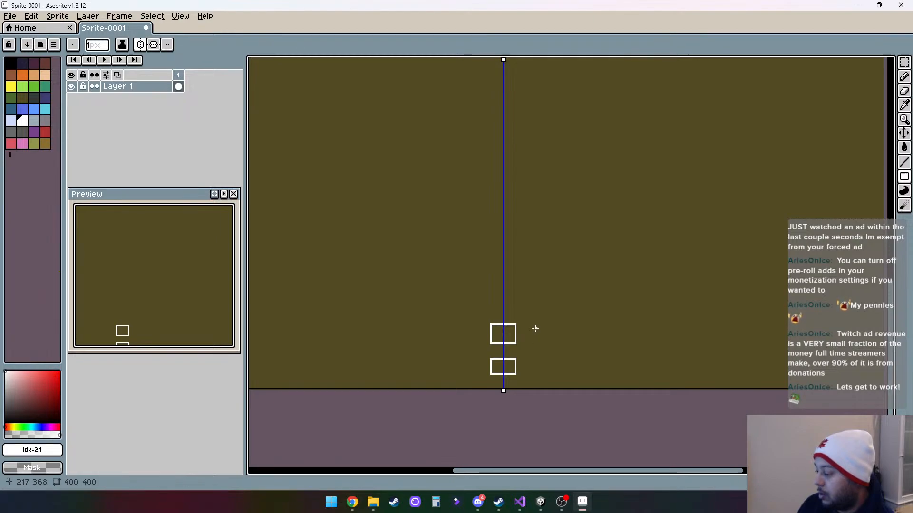
scroll(524, 357, up, 3)
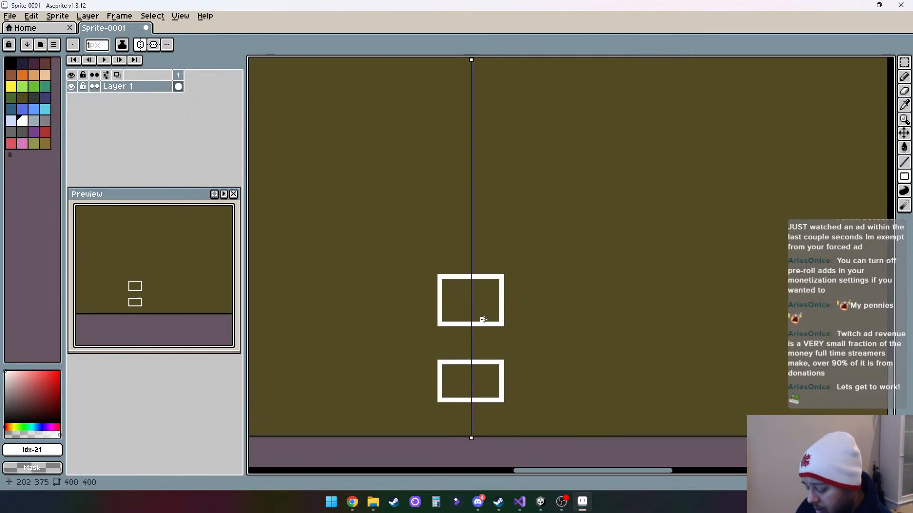
key(ctrl+z)
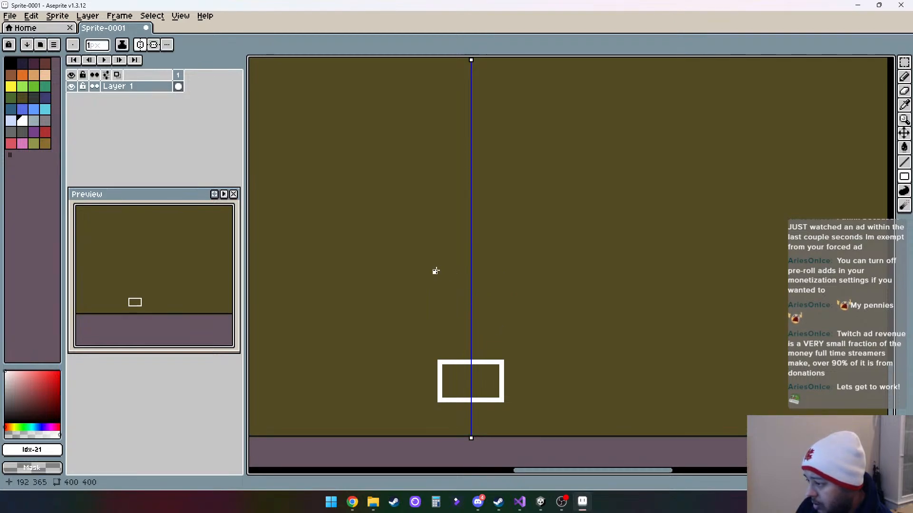
- Draw a second white rectangle outline centred above the first, matching its width and slightly taller
drag(438, 270, 502, 315)
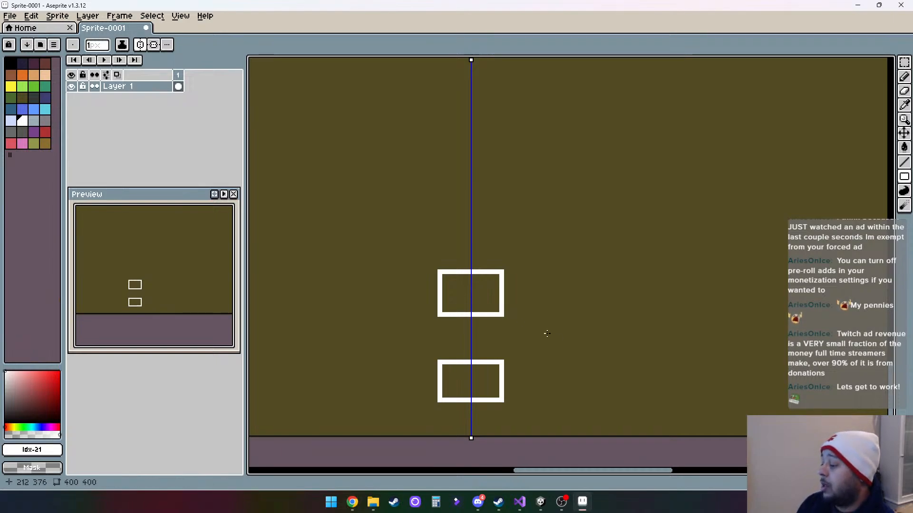
- Draw a mirrored pair of white rectangles about 14 × 10 px beside the second box, and a third centred box above it
drag(548, 271, 610, 314)
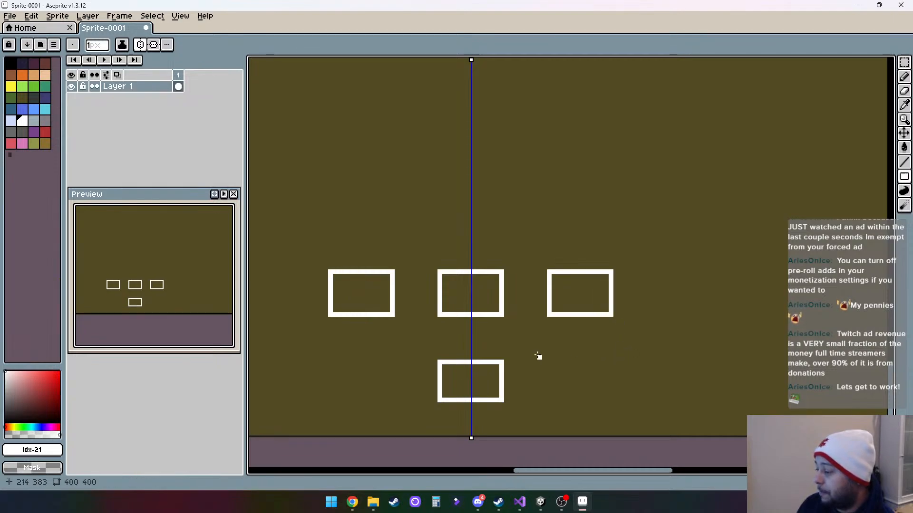
scroll(547, 353, left, 2)
scroll(555, 353, down, 2)
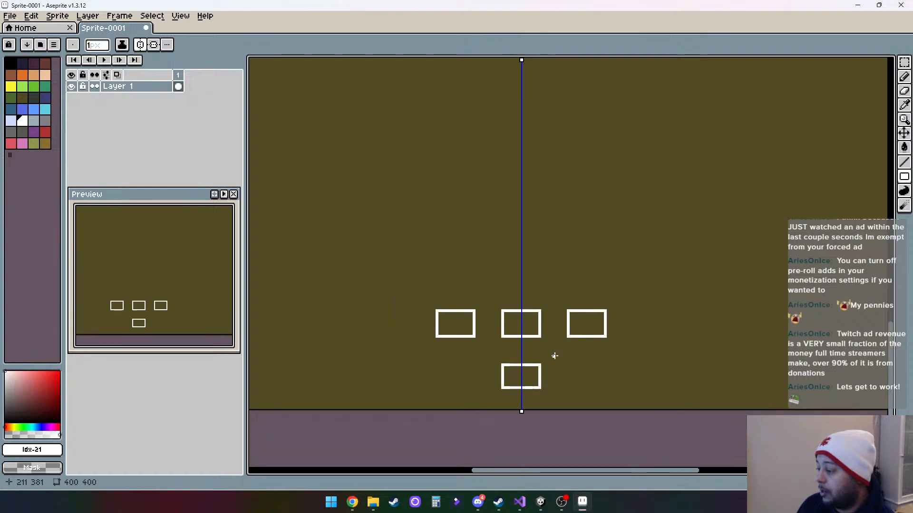
scroll(547, 355, up, 1)
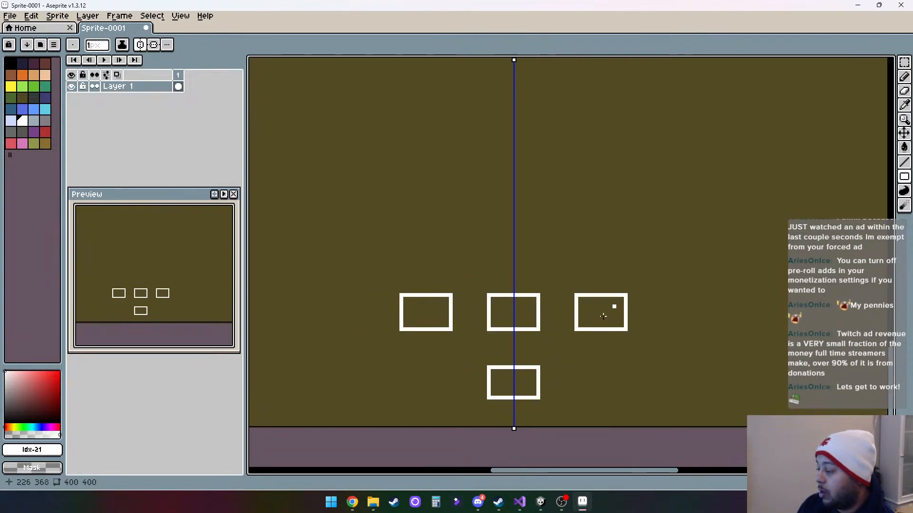
scroll(584, 323, down, 3)
scroll(585, 324, up, 3)
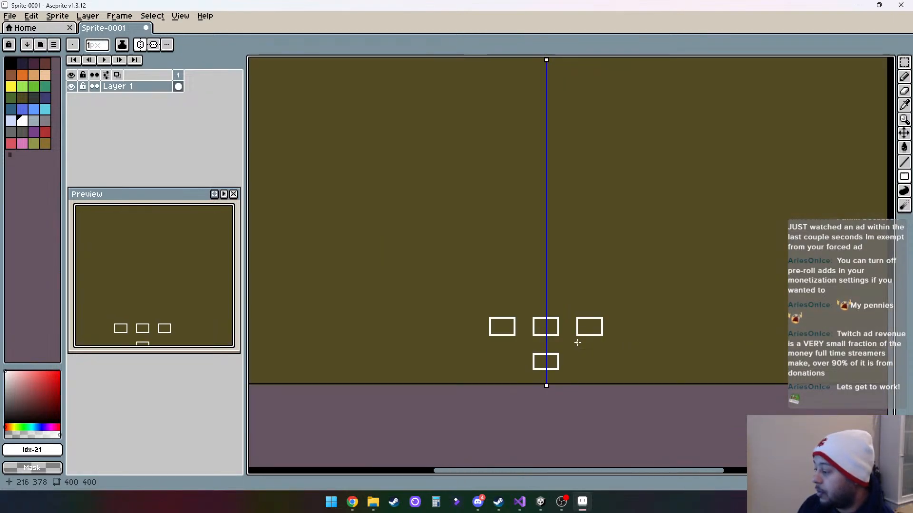
scroll(585, 325, down, 1)
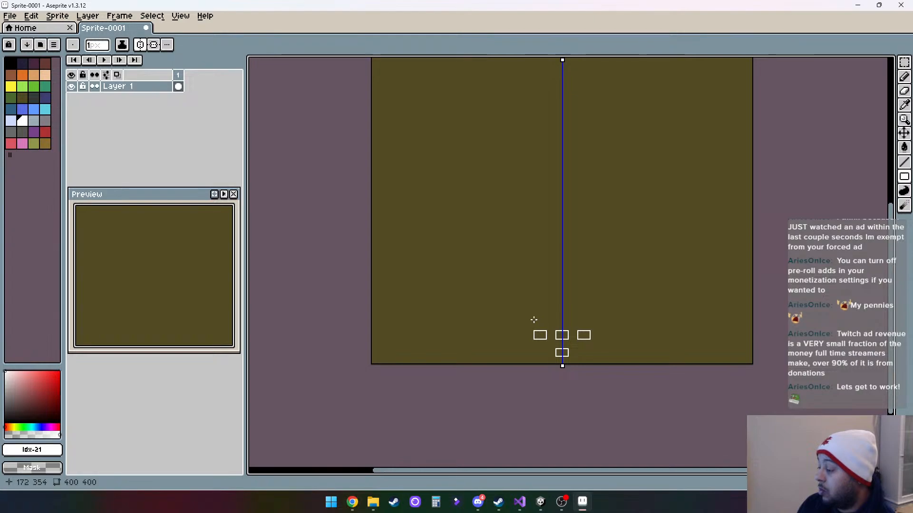
scroll(568, 331, up, 1)
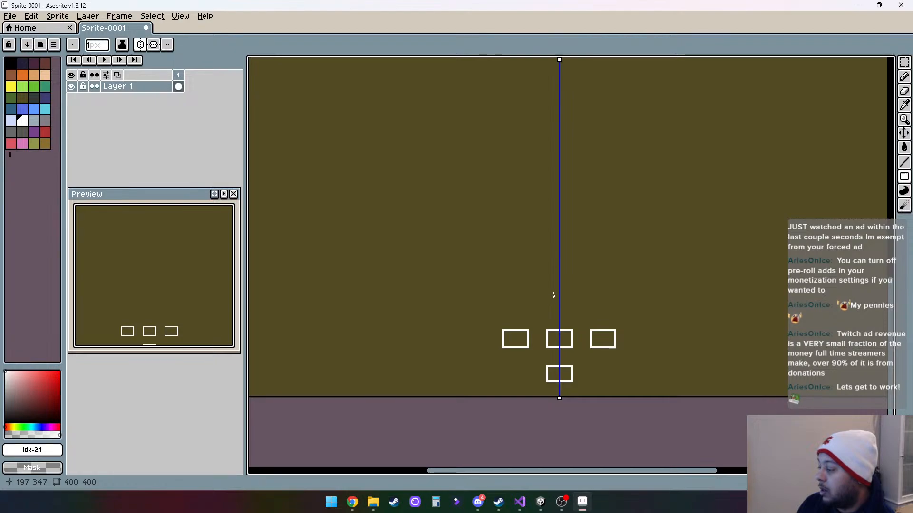
scroll(549, 299, up, 1)
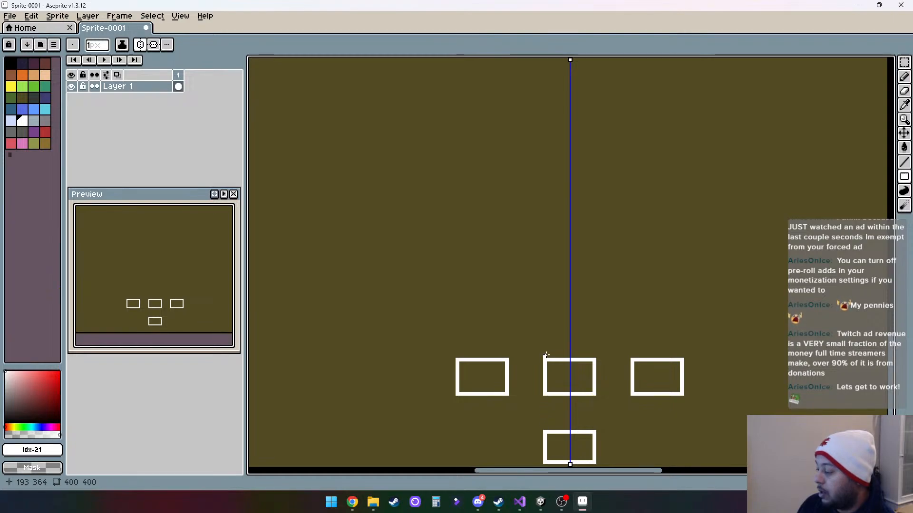
drag(544, 323, 579, 322)
- Flank the third centred box with two mirrored pairs of white rectangles, the inner about 16 × 11 px and the outer about 13 × 12 px
scroll(638, 289, down, 1)
scroll(580, 322, down, 2)
scroll(580, 321, up, 2)
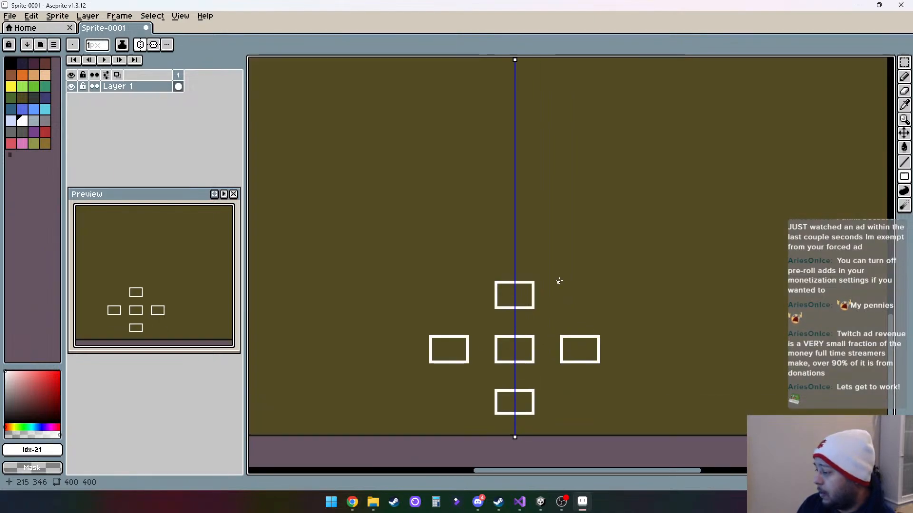
drag(559, 281, 602, 311)
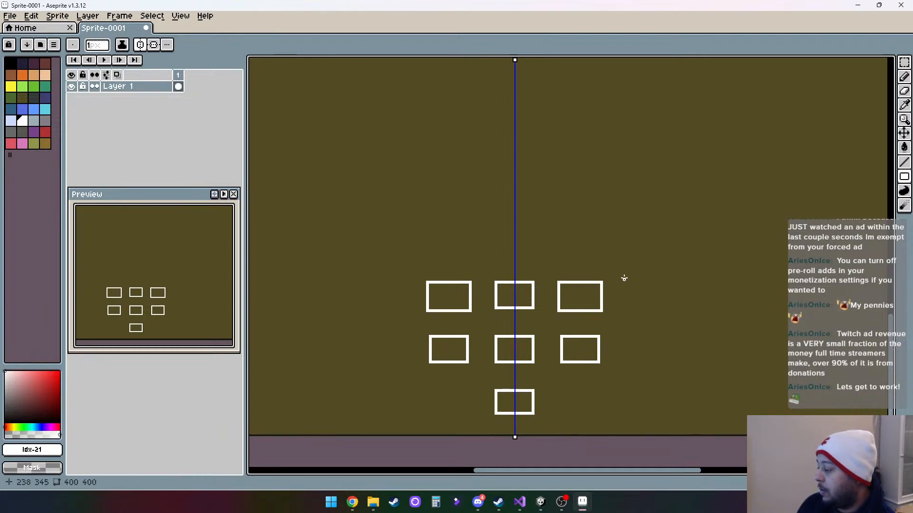
drag(626, 280, 660, 310)
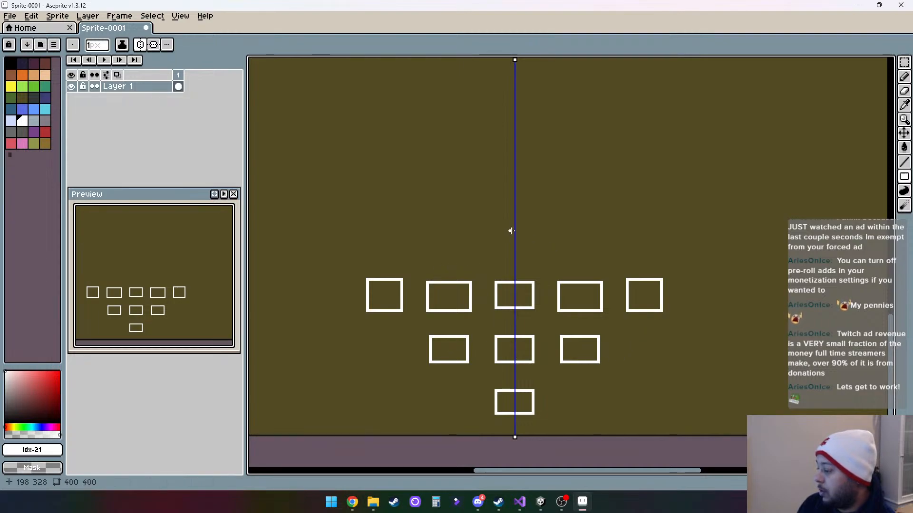
- Add two narrower rows of mirrored white rectangles above the five-box row, one with four boxes and one with three
scroll(515, 264, down, 2)
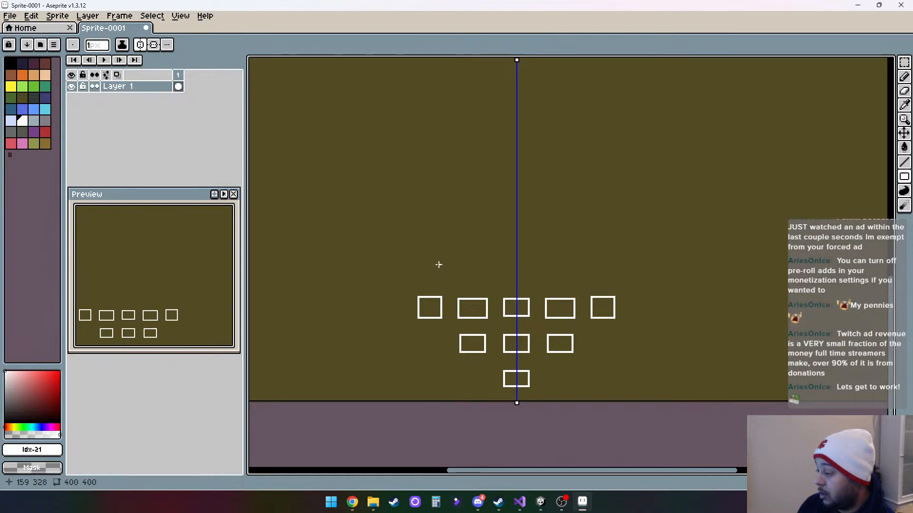
drag(438, 264, 511, 282)
drag(552, 222, 539, 243)
drag(448, 257, 508, 275)
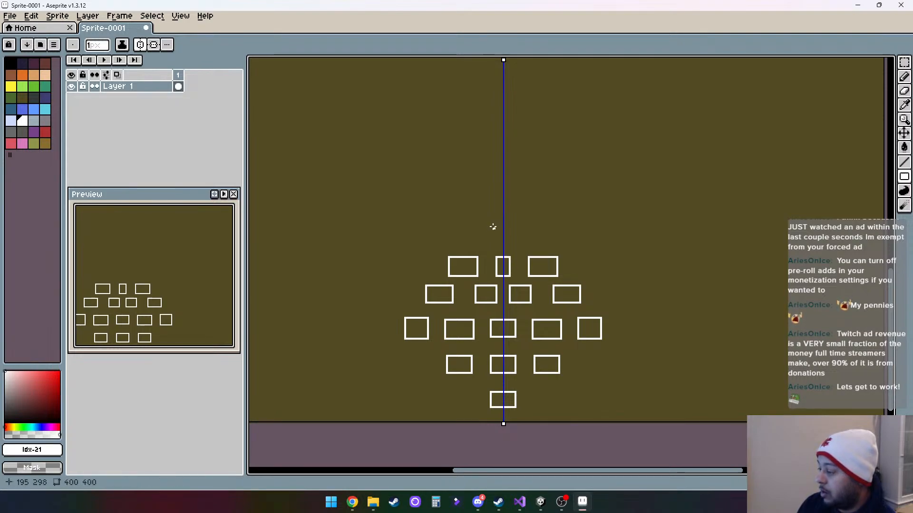
- Draw a white rectangle about 22 × 11 px centred on the symmetry axis at the peak of the box stack
drag(483, 226, 521, 245)
drag(620, 311, 612, 305)
drag(493, 199, 509, 274)
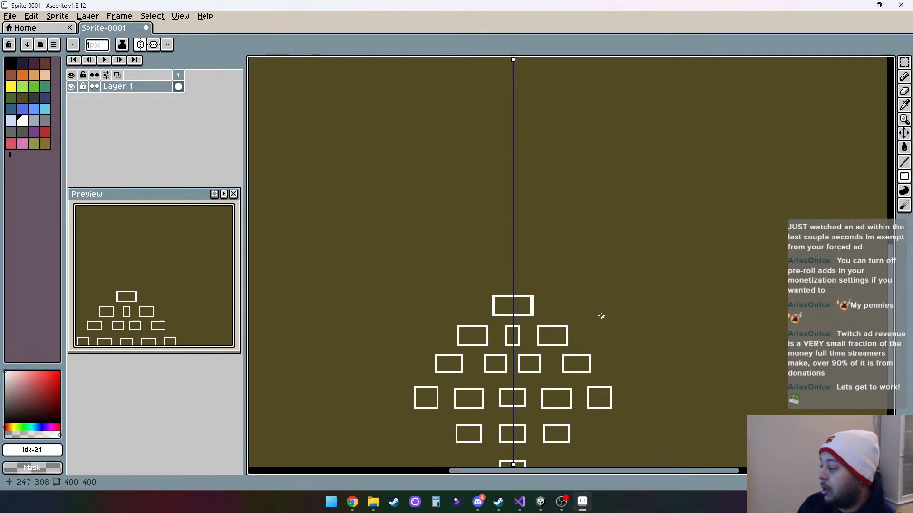
- Draw a 1 px dark horizontal line (#222034) across the full canvas width, level with the middle of the topmost box
scroll(532, 298, down, 2)
scroll(533, 302, up, 2)
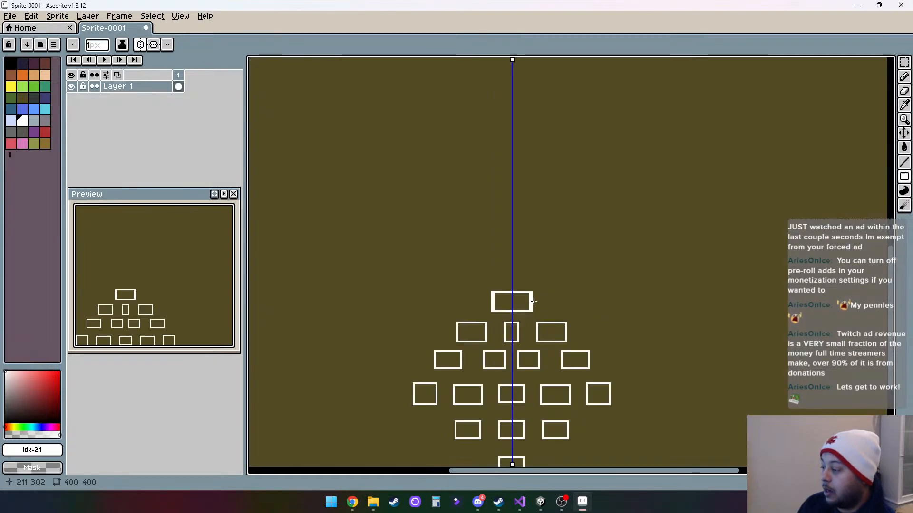
scroll(533, 301, down, 2)
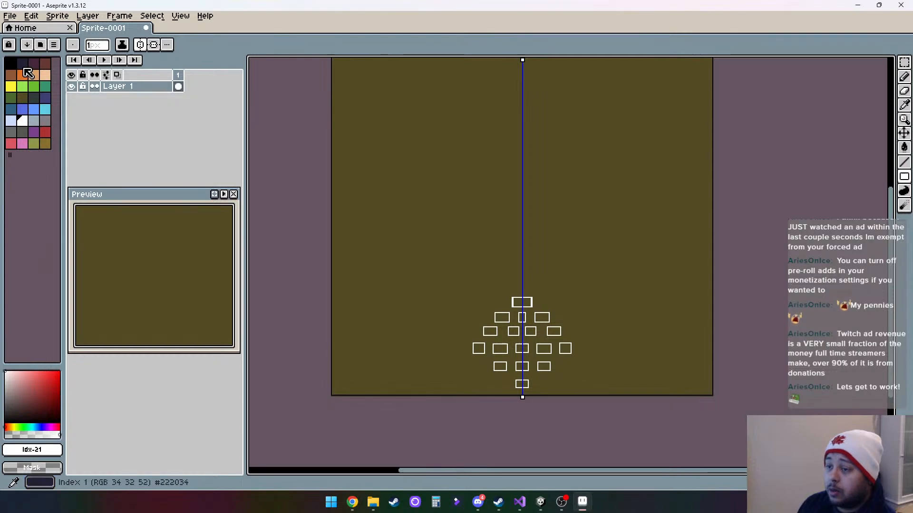
click(23, 63)
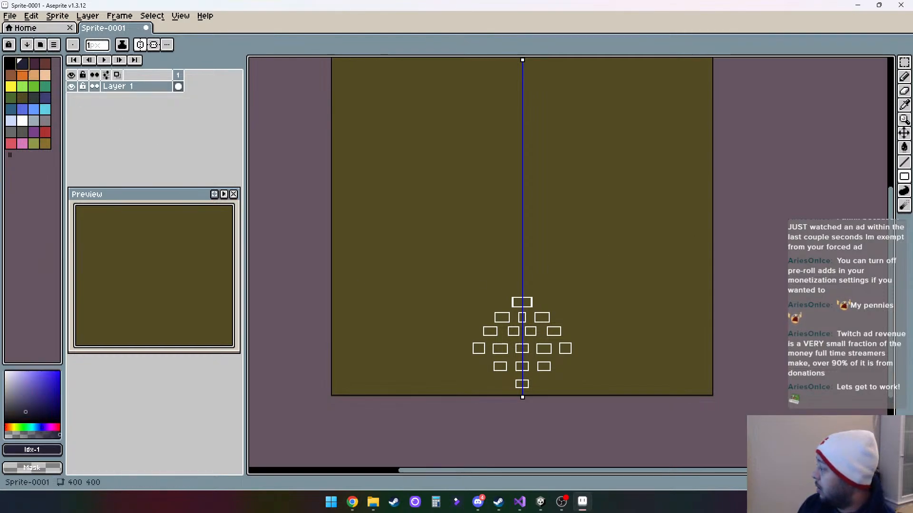
click(905, 163)
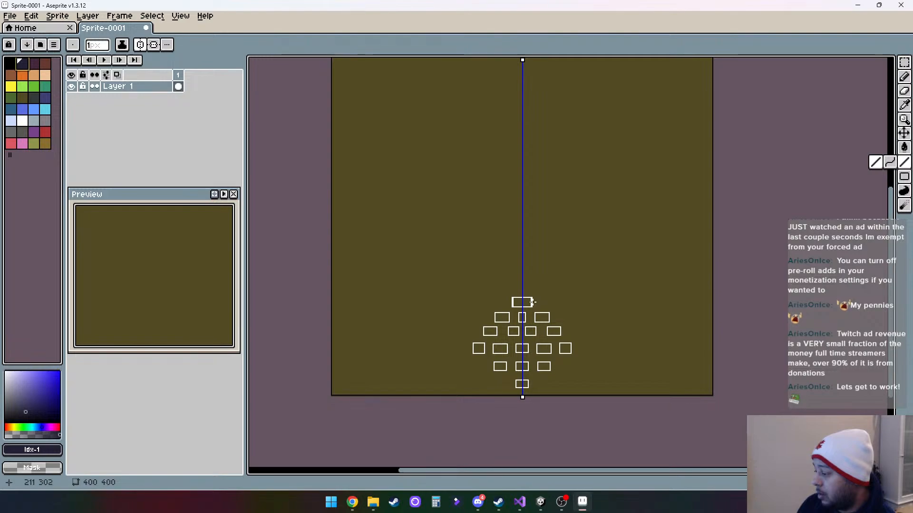
drag(531, 302, 718, 304)
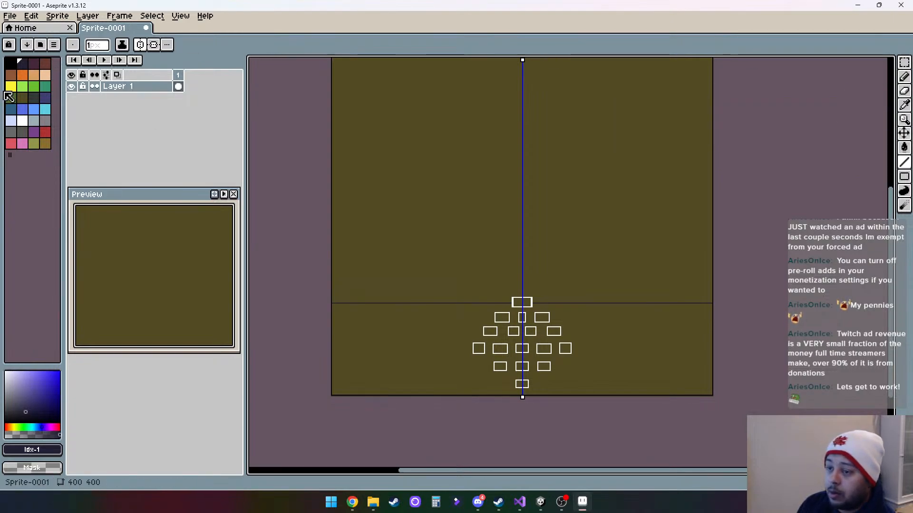
- Fill the area below the dark line around the boxes with a darker shade of the olive brown #524b24
click(22, 98)
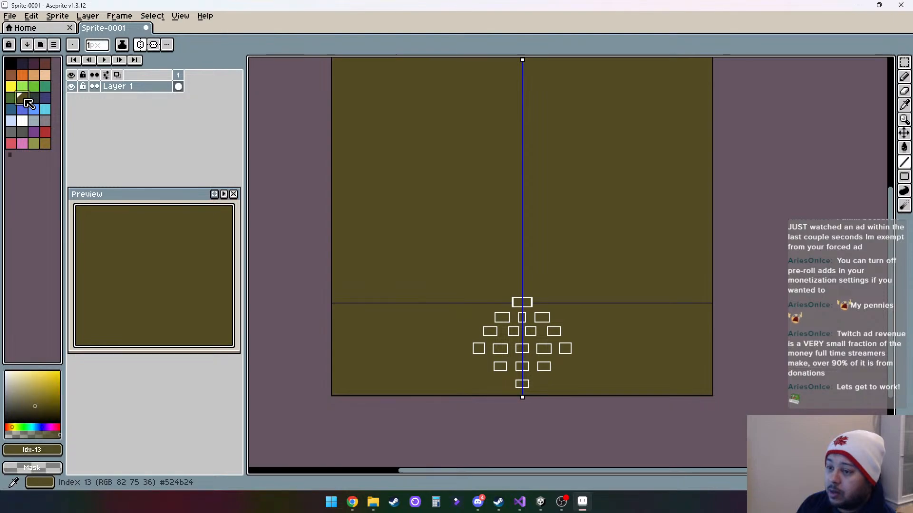
click(40, 413)
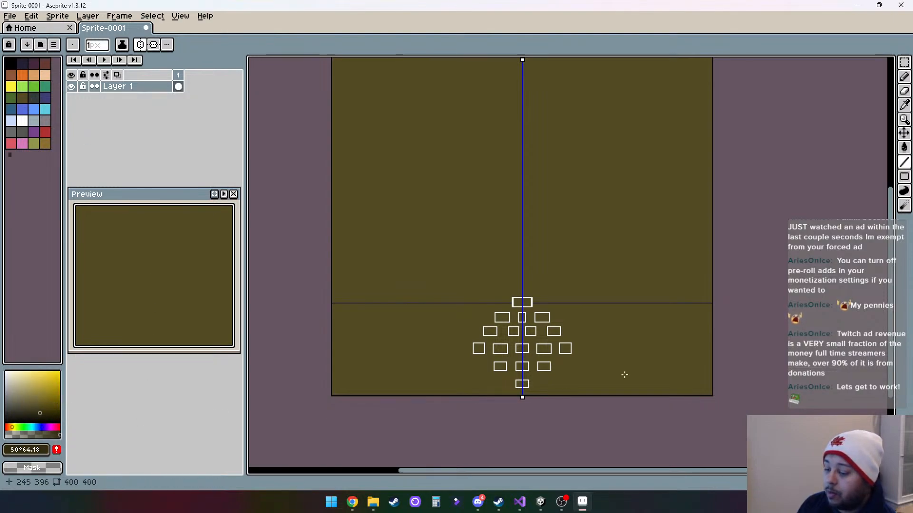
click(904, 148)
click(623, 351)
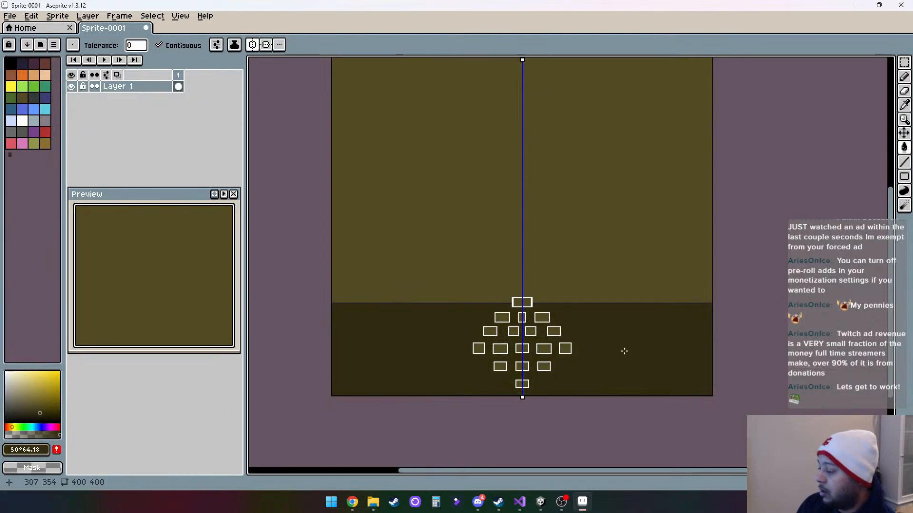
- Set the drawing colour to the palette's dark red (#ac3232)
scroll(581, 313, up, 2)
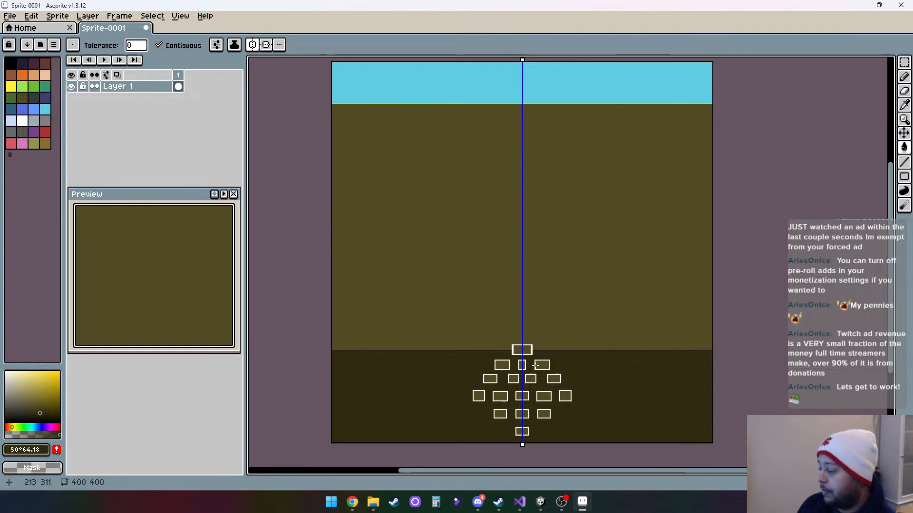
scroll(574, 361, down, 2)
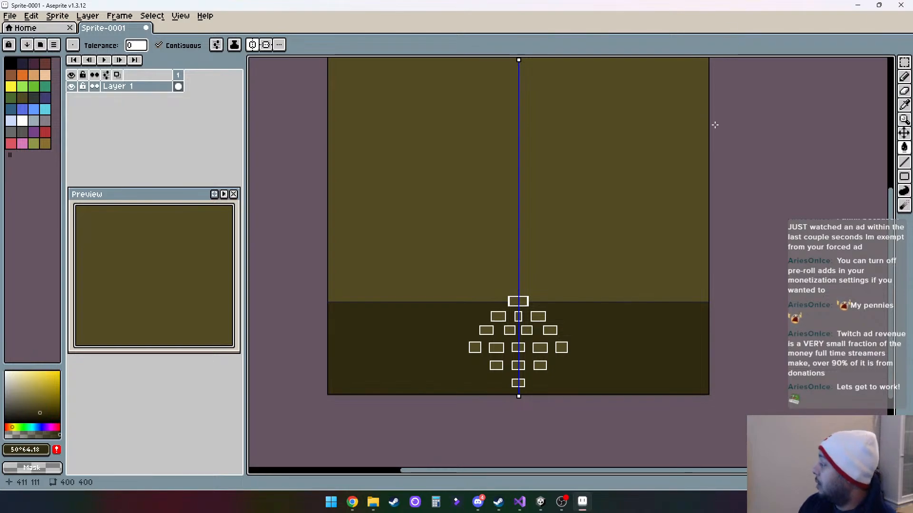
scroll(566, 290, up, 1)
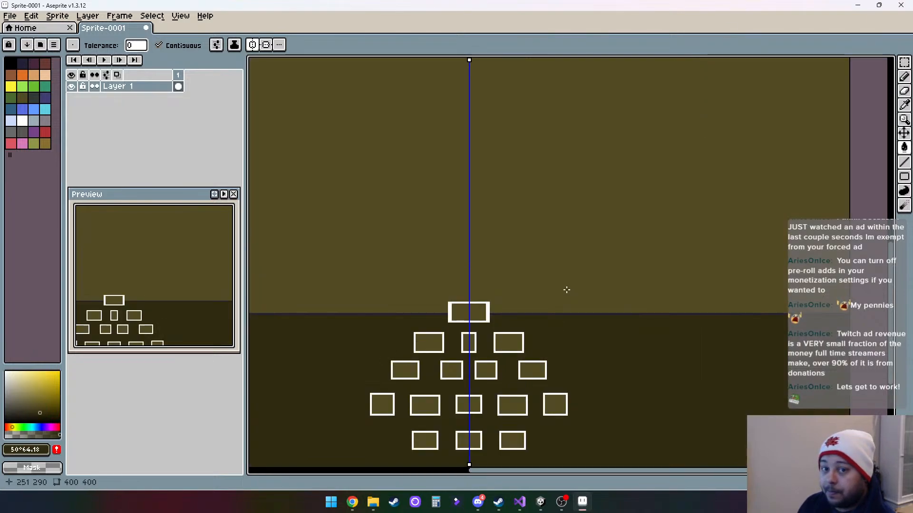
drag(566, 363, 572, 275)
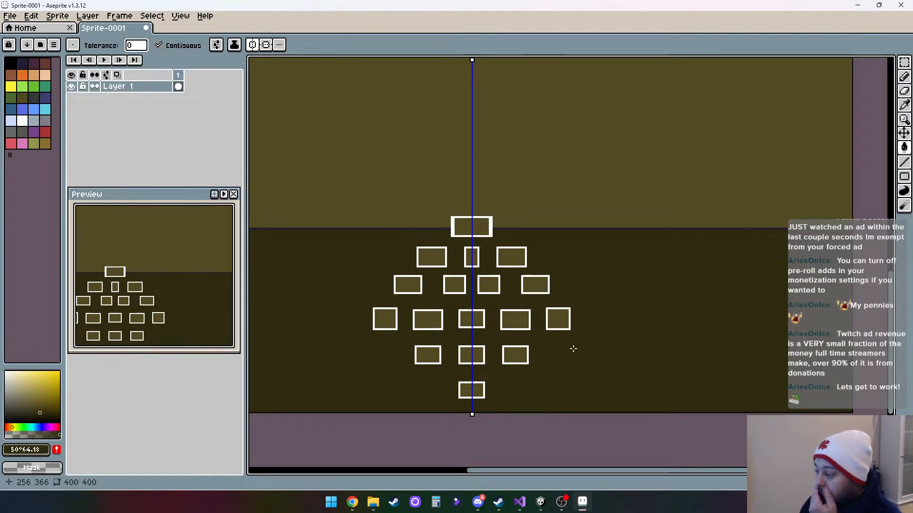
drag(572, 347, 592, 335)
drag(570, 371, 608, 329)
scroll(608, 330, up, 3)
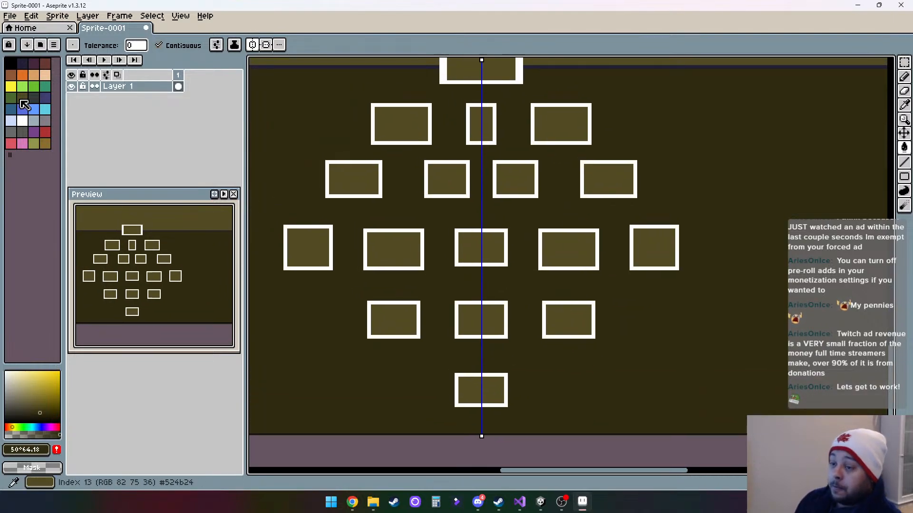
click(45, 131)
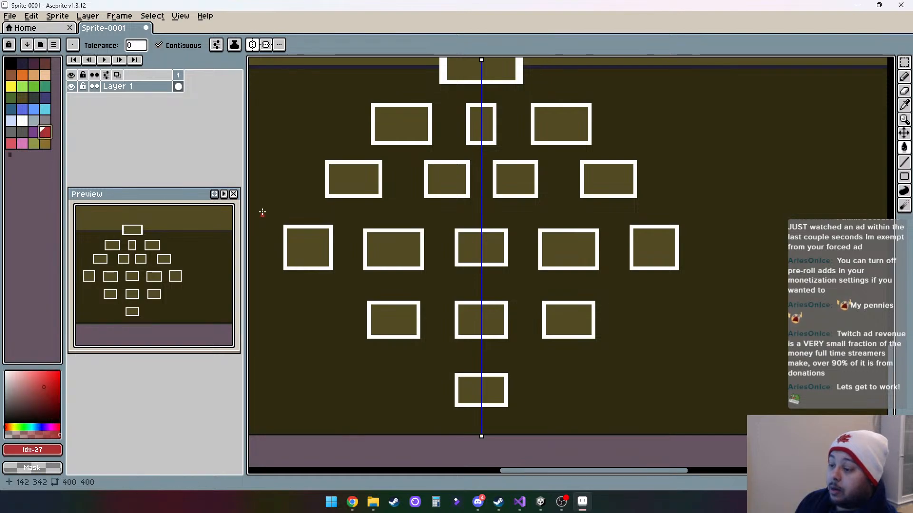
- Try filling the right-hand box of the second row with dark red, and undo the fill
click(571, 314)
key(ctrl+z)
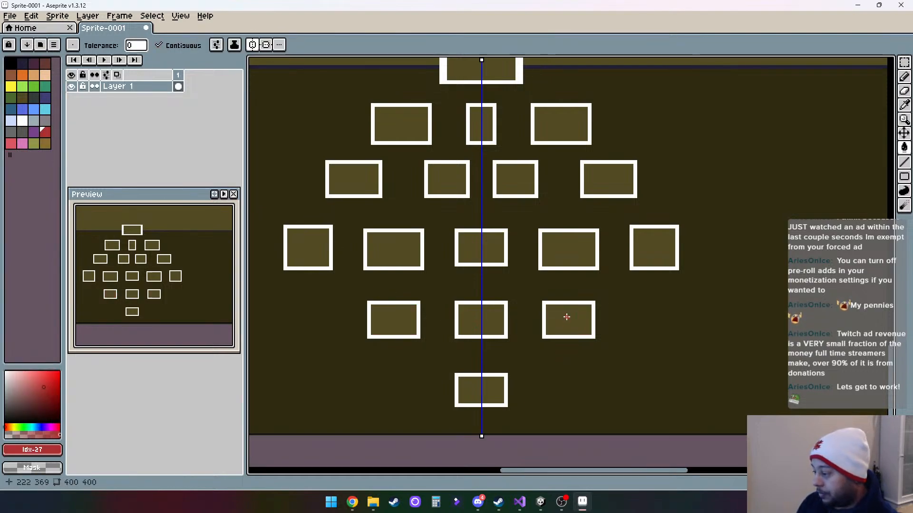
- Bring the empty dark area at the canvas's lower-left side into view
drag(356, 299, 531, 283)
scroll(531, 284, down, 6)
scroll(526, 286, up, 3)
scroll(524, 286, up, 1)
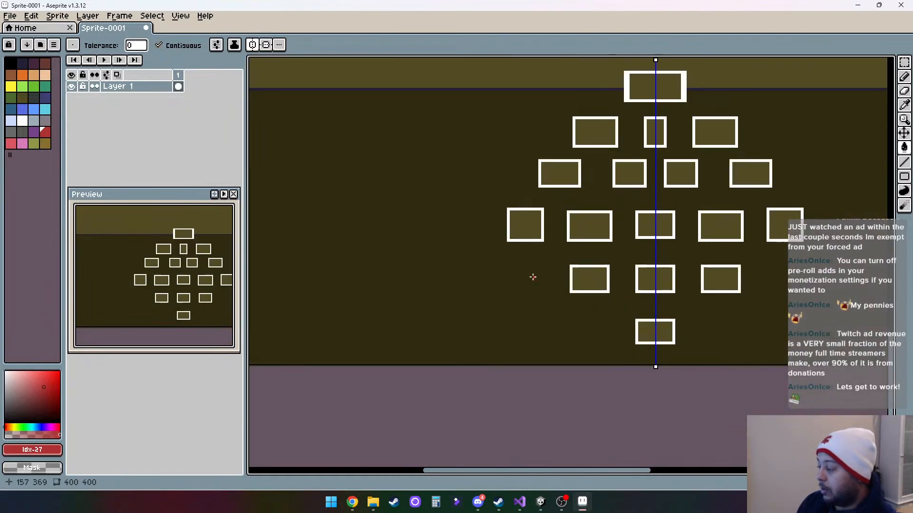
drag(387, 299, 647, 330)
drag(426, 293, 380, 278)
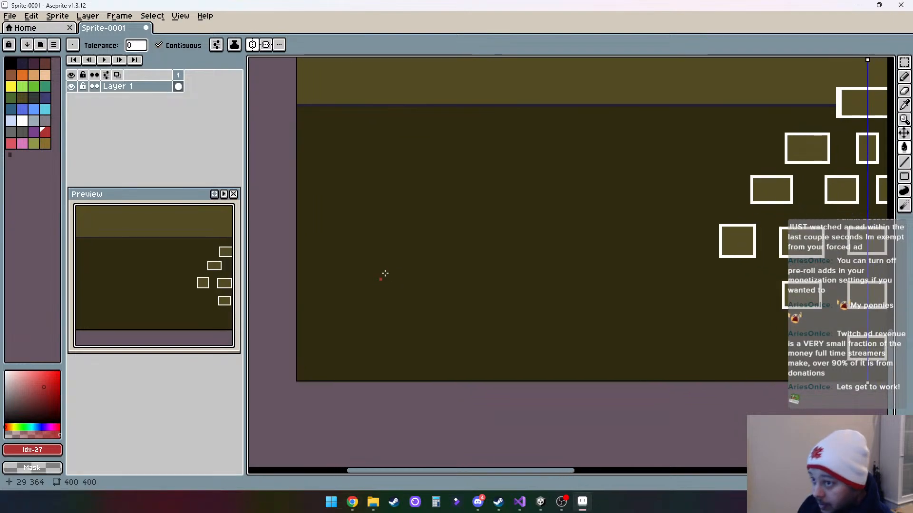
click(908, 78)
click(908, 95)
click(907, 108)
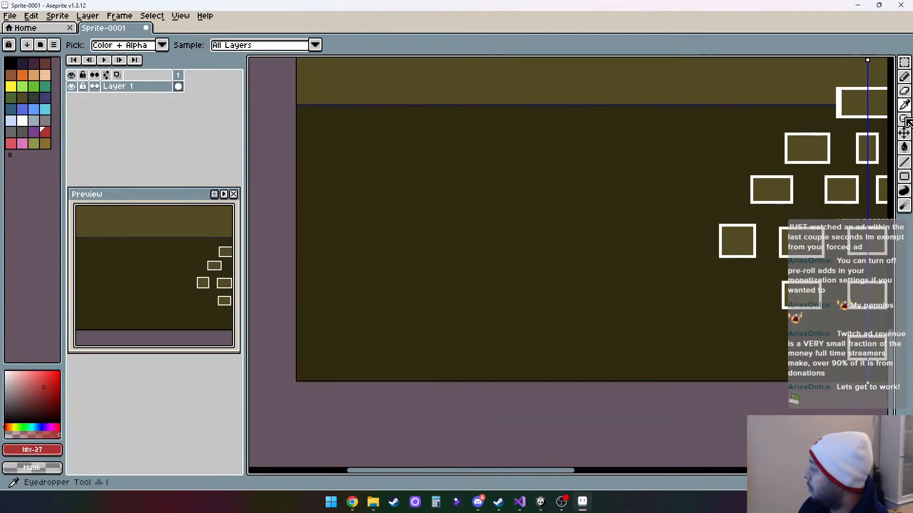
click(908, 121)
click(907, 135)
click(908, 150)
click(908, 162)
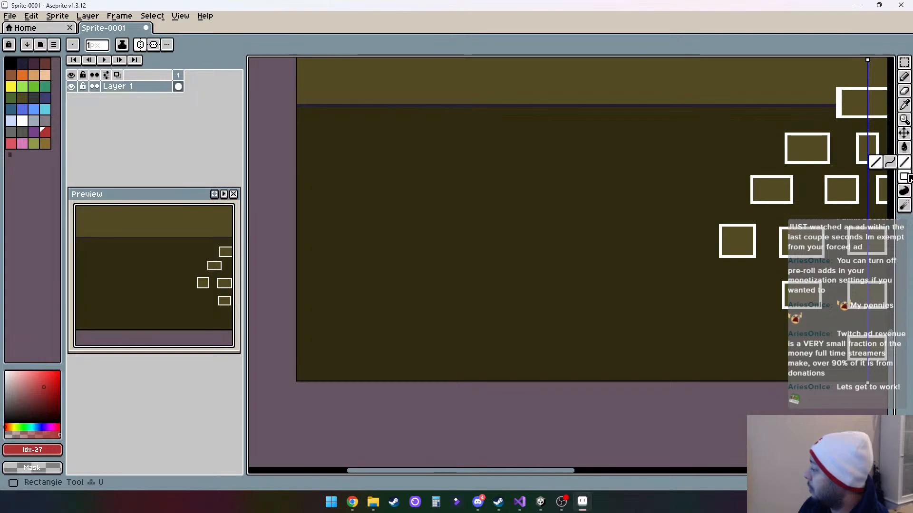
click(907, 177)
click(907, 192)
click(906, 206)
click(904, 64)
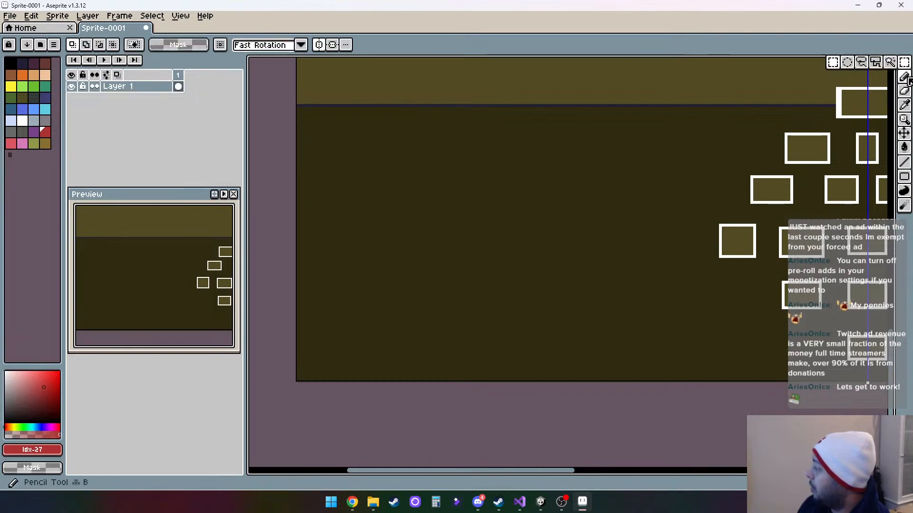
click(906, 81)
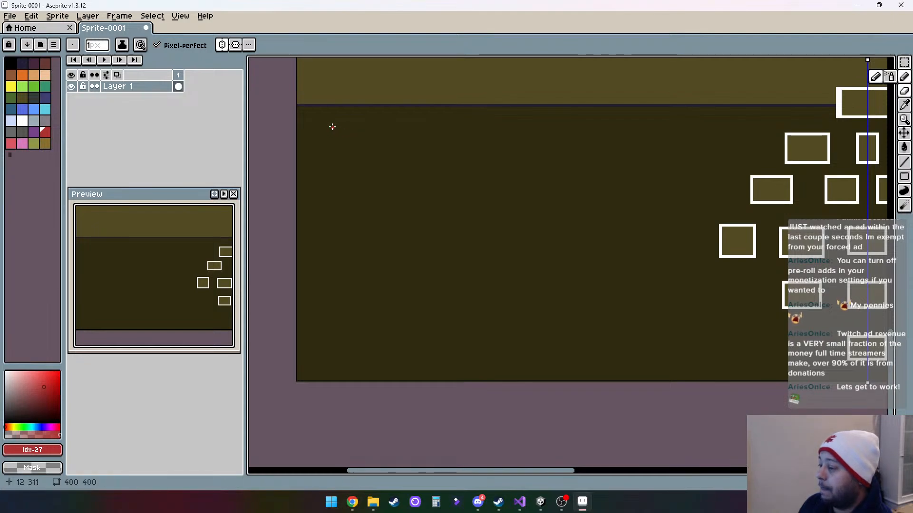
mouse_move(337, 127)
mouse_down()
mouse_move(321, 141)
mouse_move(327, 159)
mouse_move(362, 151)
mouse_up()
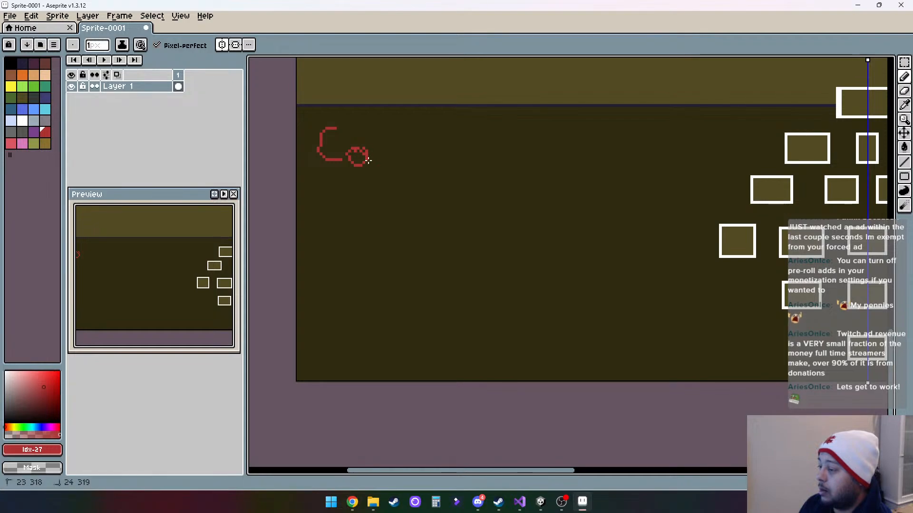
drag(369, 165, 383, 146)
mouse_move(393, 164)
mouse_down()
mouse_move(397, 145)
mouse_move(424, 165)
mouse_up()
drag(417, 122, 423, 165)
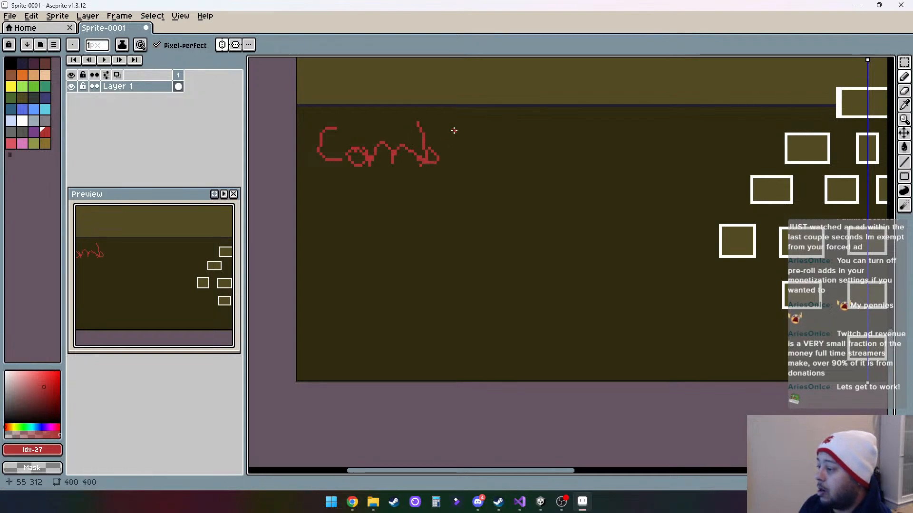
mouse_move(452, 124)
mouse_down()
mouse_move(452, 161)
mouse_move(455, 139)
mouse_move(482, 142)
mouse_up()
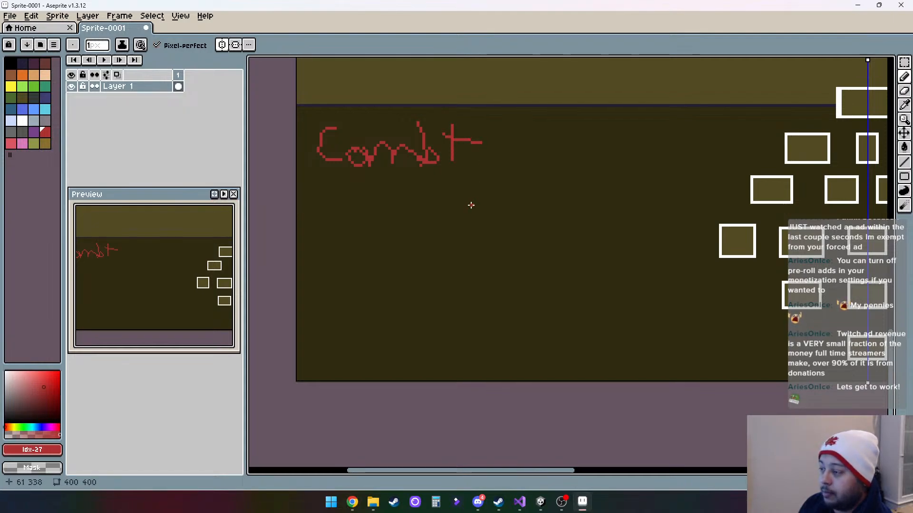
key(ctrl+z)
key(ctrl+z)
key(ctrl+z)
key(ctrl+z)
key(ctrl+z)
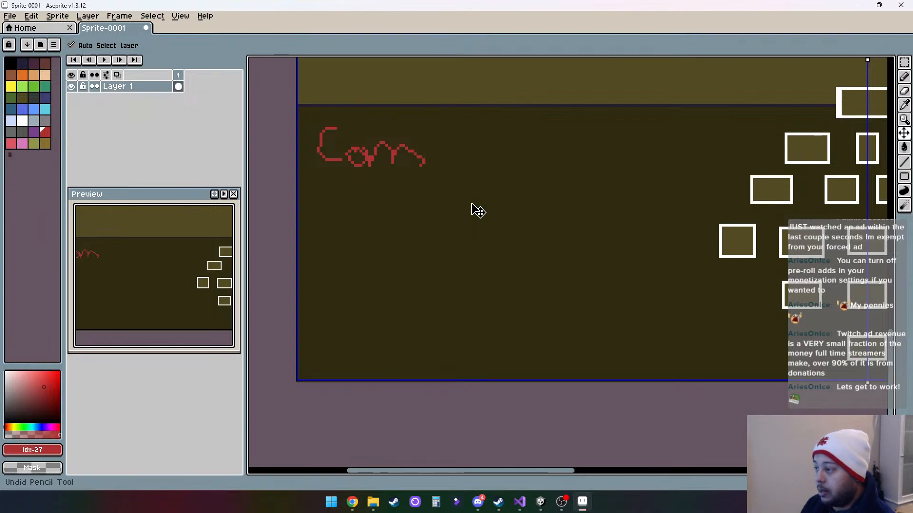
key(ctrl+z)
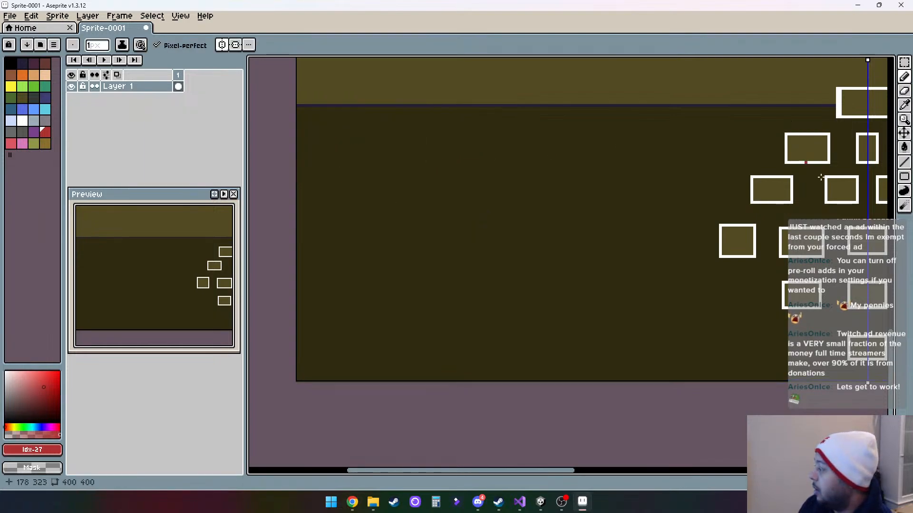
- Draw a dark red upright sword with blade, crossguard and hilt in the upper-left part of the dark zone, using the Line tool
click(906, 163)
scroll(334, 139, up, 2)
scroll(351, 135, down, 1)
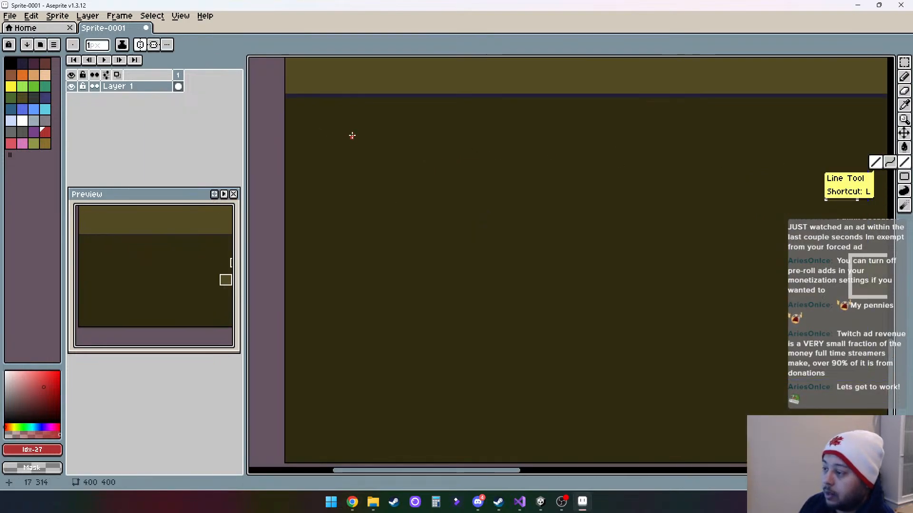
drag(356, 113, 356, 195)
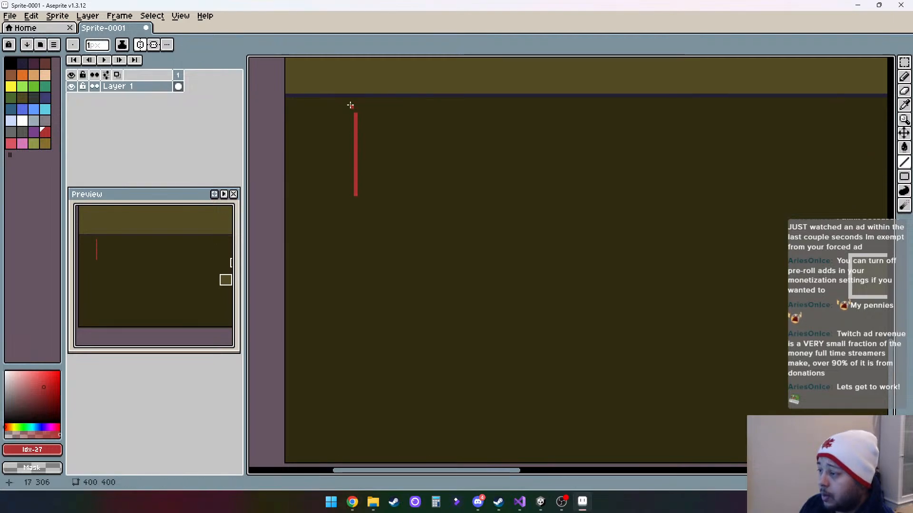
drag(354, 115, 346, 169)
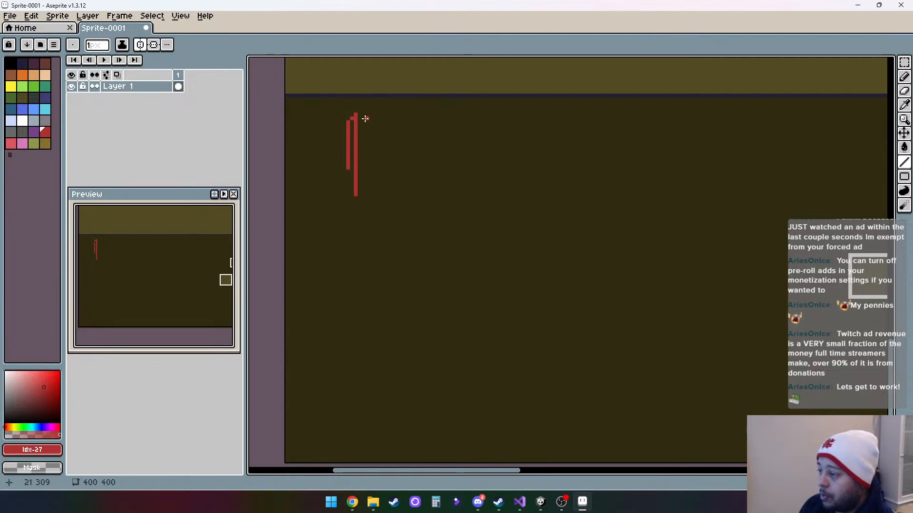
drag(355, 115, 364, 119)
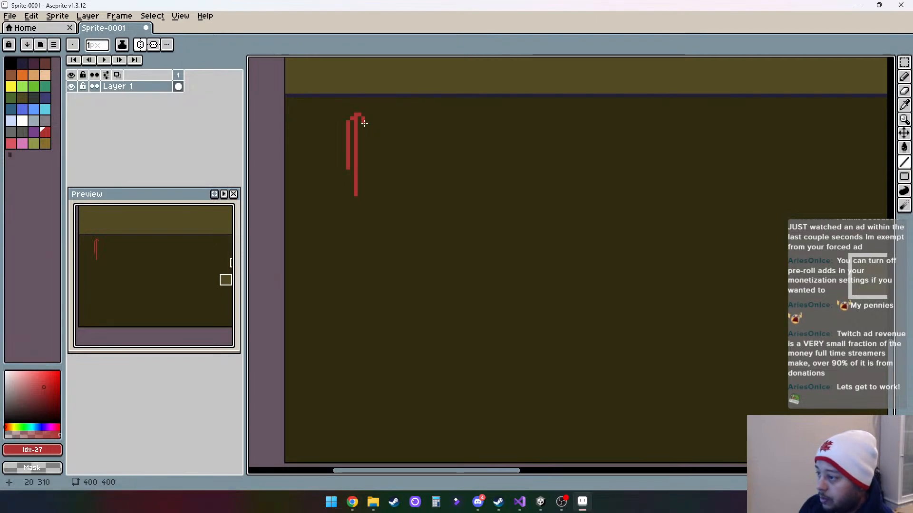
mouse_move(364, 123)
mouse_down()
mouse_move(363, 193)
mouse_move(386, 190)
mouse_move(369, 190)
mouse_move(352, 210)
mouse_move(360, 223)
mouse_up()
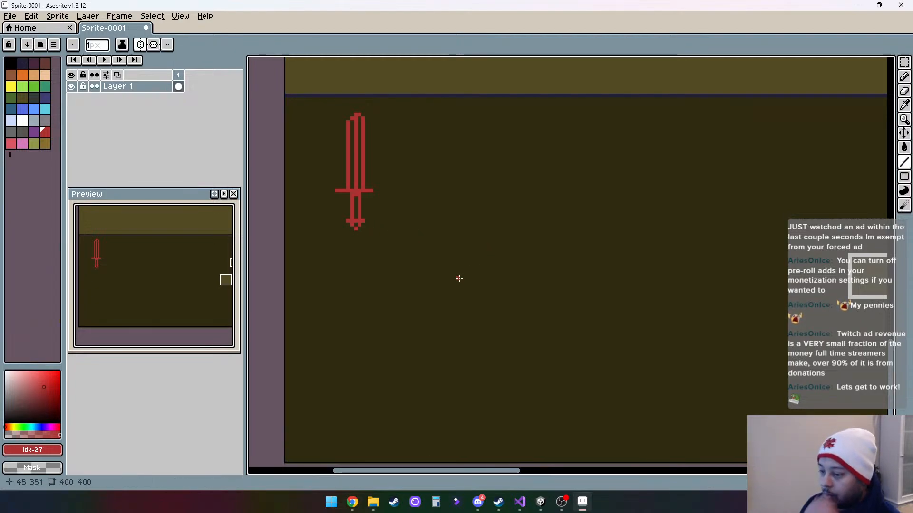
- Draw a light green cross beside the sword from two overlapping rectangle outlines, one tall and one wide
scroll(447, 262, down, 1)
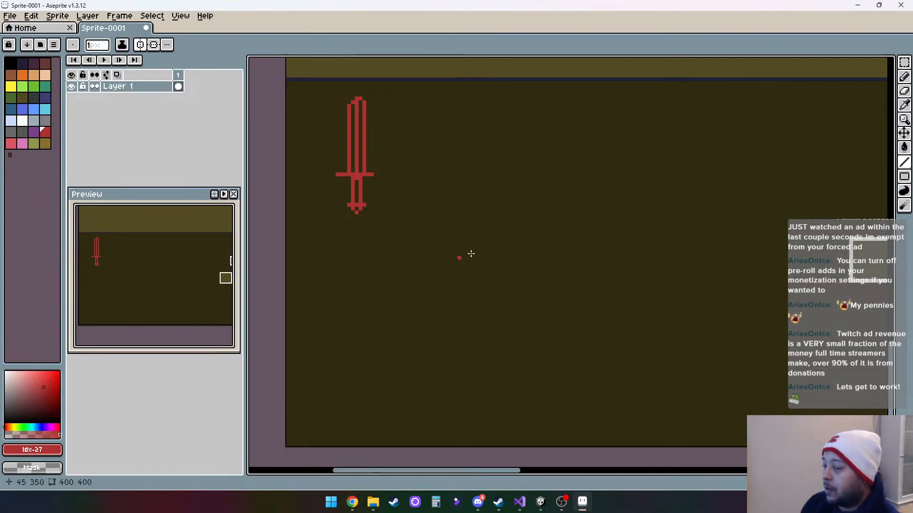
click(23, 86)
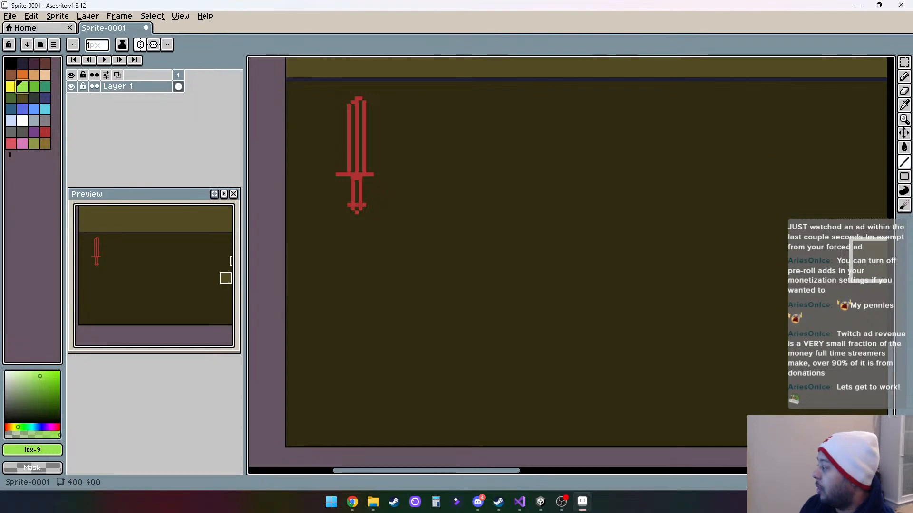
click(904, 176)
mouse_move(416, 110)
mouse_down()
mouse_move(433, 215)
mouse_move(433, 198)
mouse_up()
drag(389, 139, 461, 160)
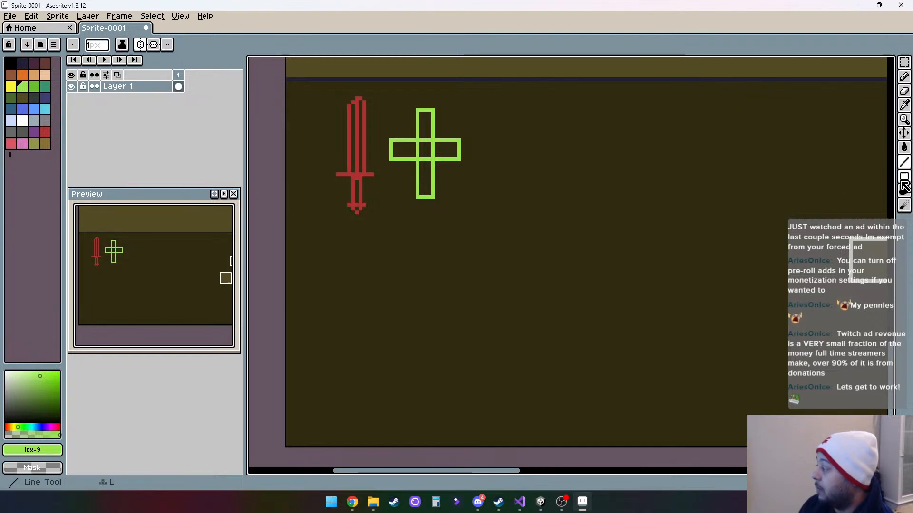
- Draw a yellow, nearly round ellipse outline to the right of the green cross
click(11, 86)
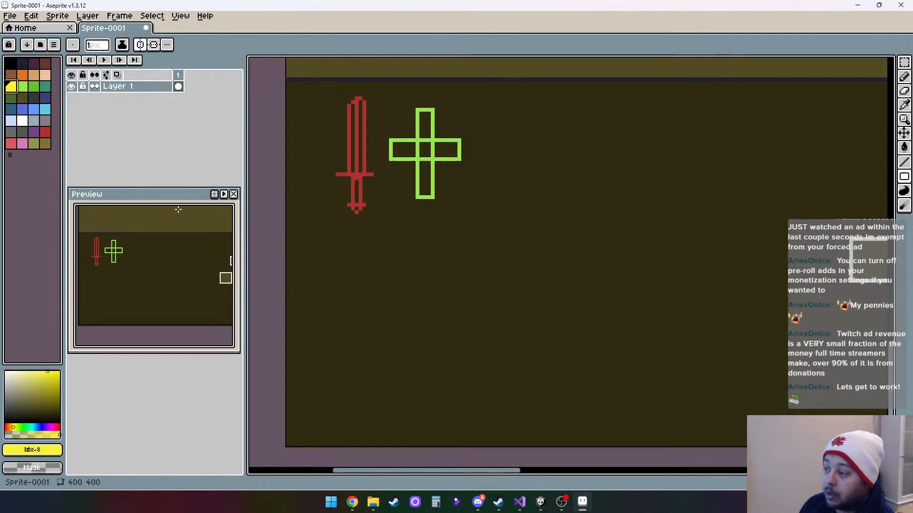
drag(507, 109, 577, 189)
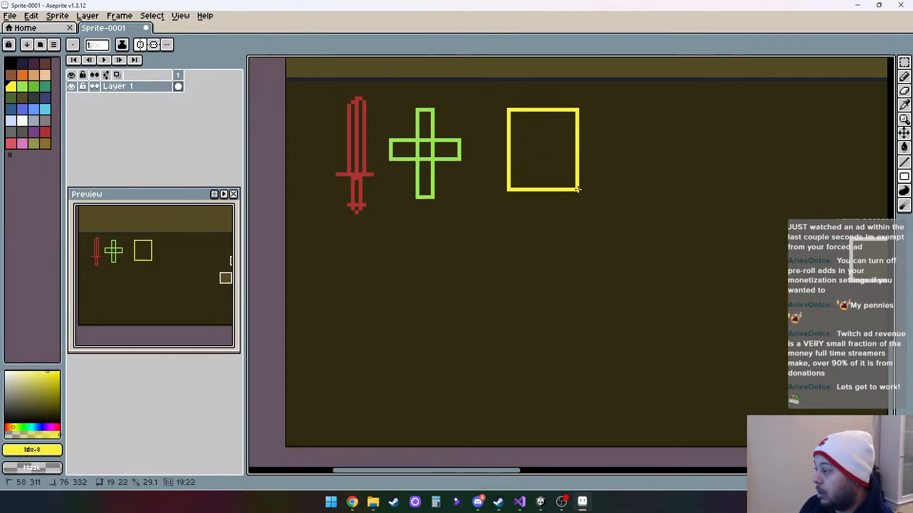
key(ctrl+z)
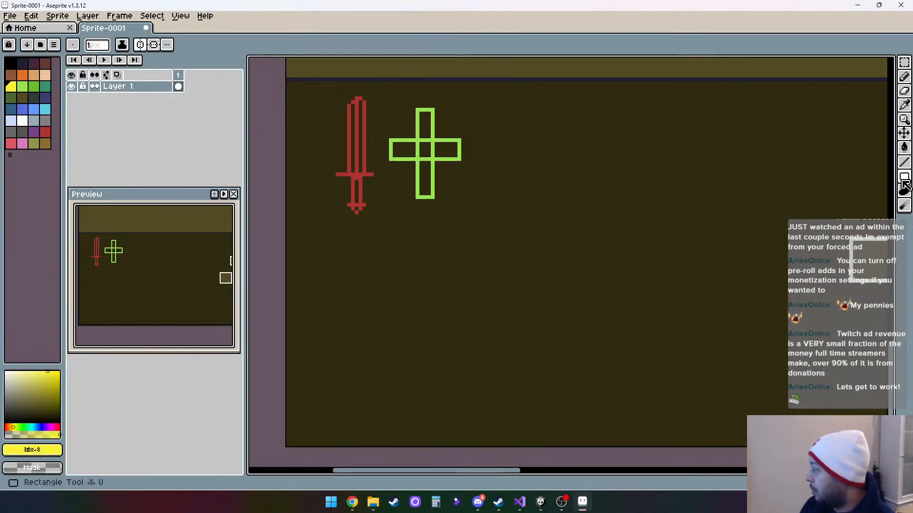
click(905, 183)
click(870, 177)
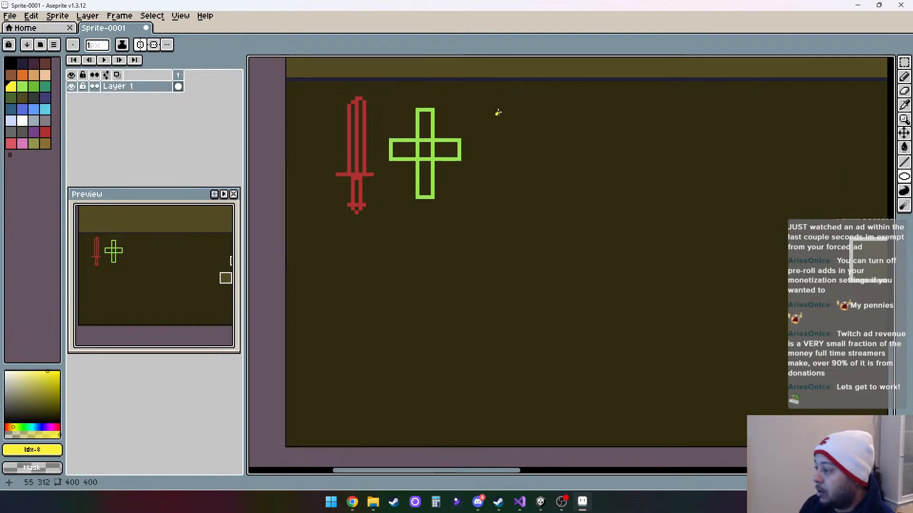
drag(497, 112, 562, 192)
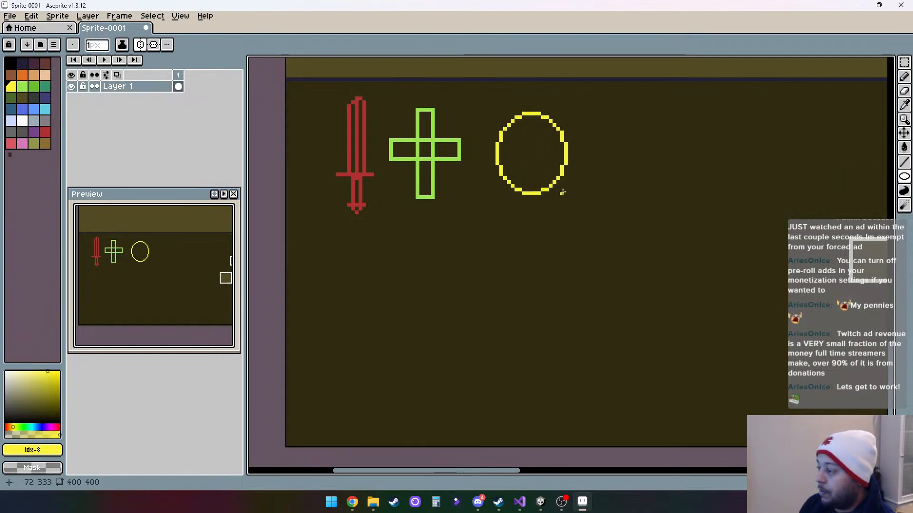
- Add two black eyes and a curved black smile inside the yellow circle
click(11, 63)
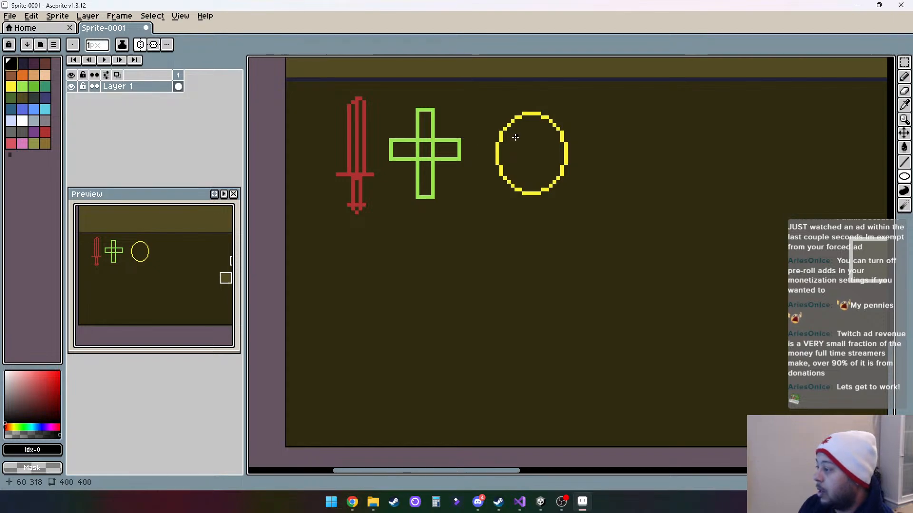
mouse_move(516, 140)
mouse_down()
mouse_move(517, 151)
mouse_move(546, 151)
mouse_up()
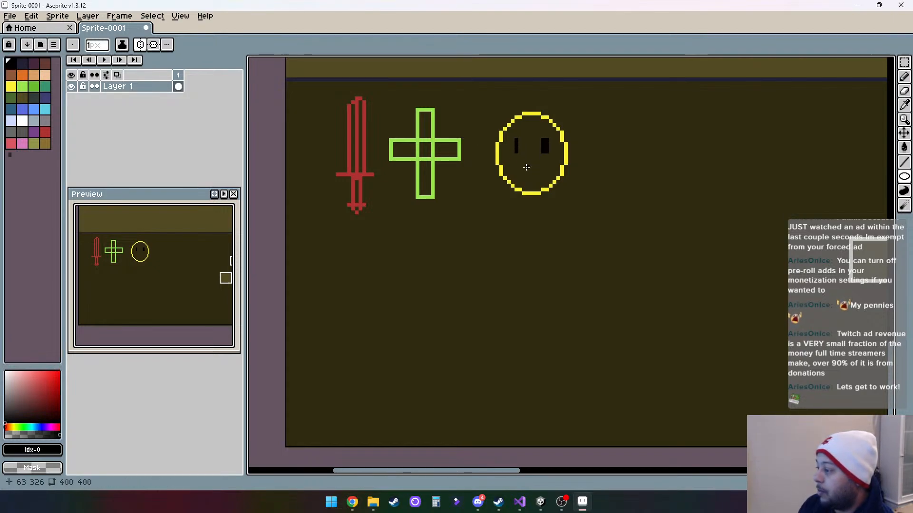
click(904, 77)
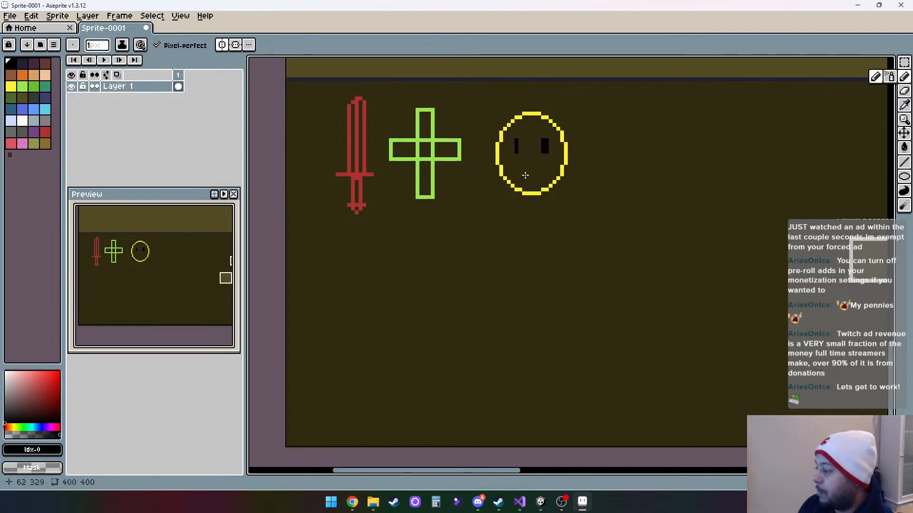
mouse_move(513, 168)
mouse_down()
mouse_move(531, 178)
mouse_move(550, 169)
mouse_up()
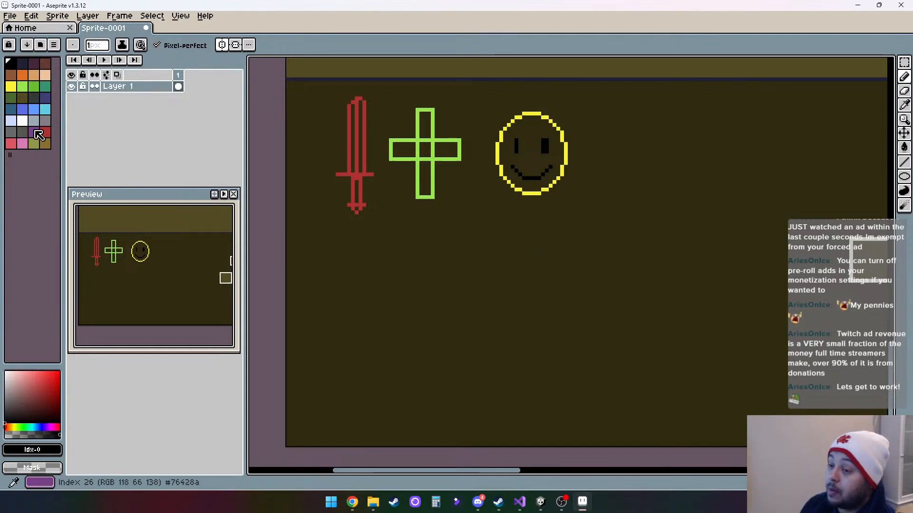
- Draw a purple (#76428a) demon head to the right of the smiley: an oval with curved horns and a scowling face
click(35, 133)
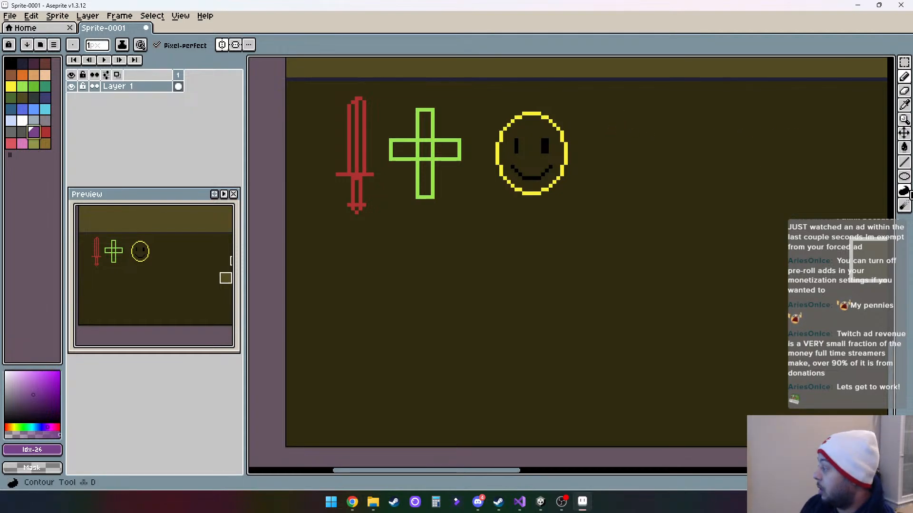
key(u)
key(shift+u)
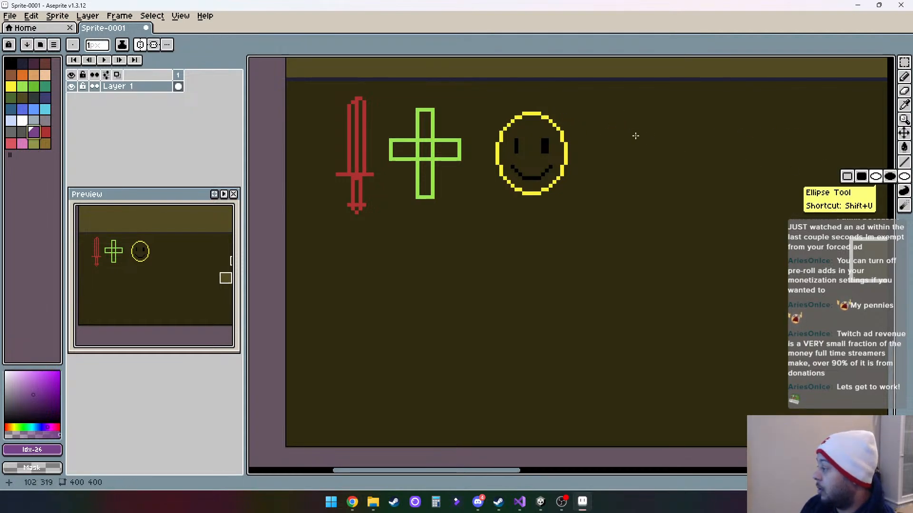
drag(609, 122, 654, 187)
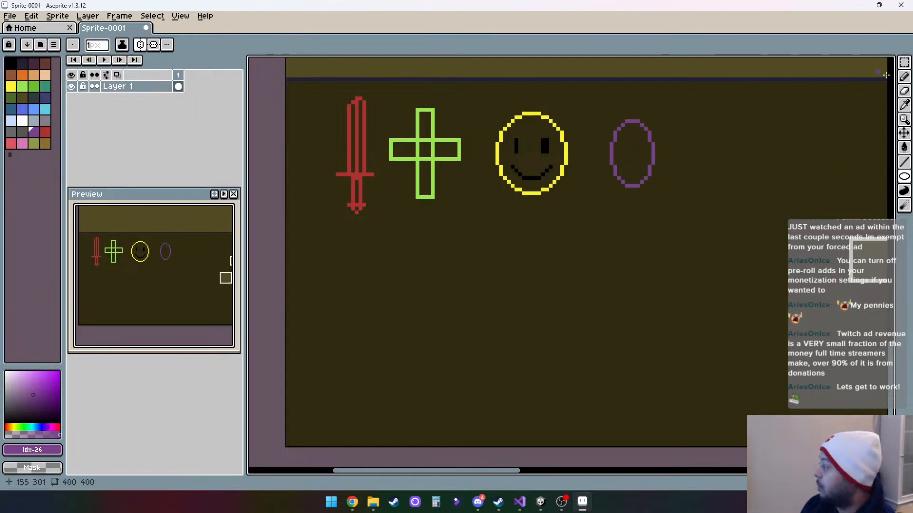
click(904, 76)
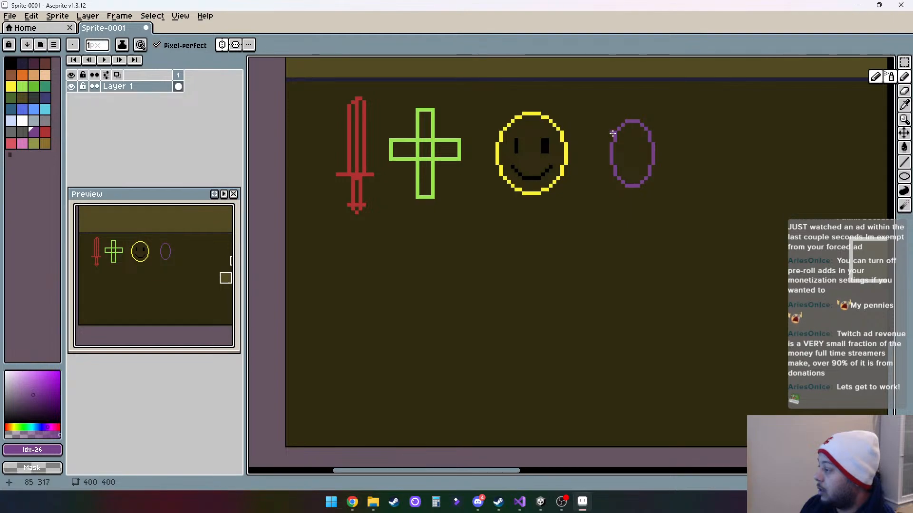
mouse_move(613, 134)
mouse_down()
mouse_move(602, 109)
mouse_move(618, 126)
mouse_move(646, 127)
mouse_move(658, 112)
mouse_move(651, 99)
mouse_move(673, 114)
mouse_move(652, 139)
mouse_up()
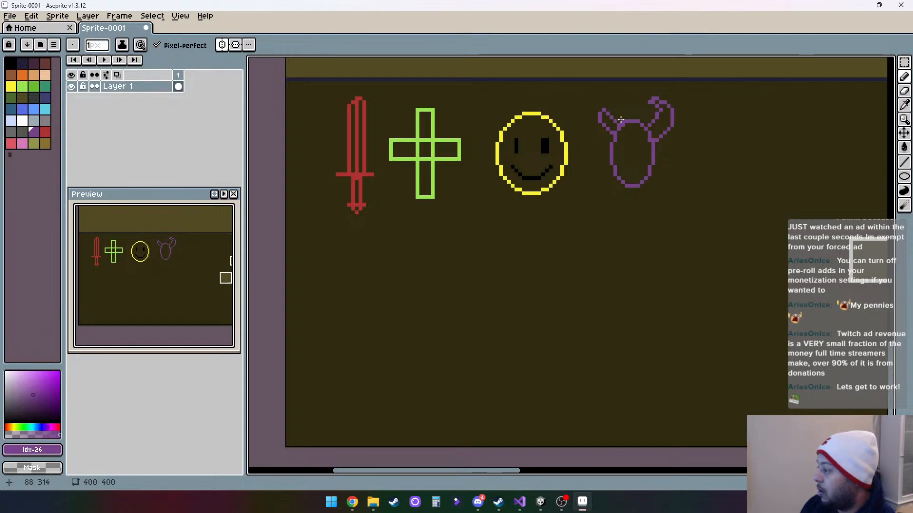
mouse_move(617, 110)
mouse_down()
mouse_move(597, 136)
mouse_move(629, 149)
mouse_move(622, 154)
mouse_move(643, 155)
mouse_move(626, 173)
mouse_move(645, 178)
mouse_up()
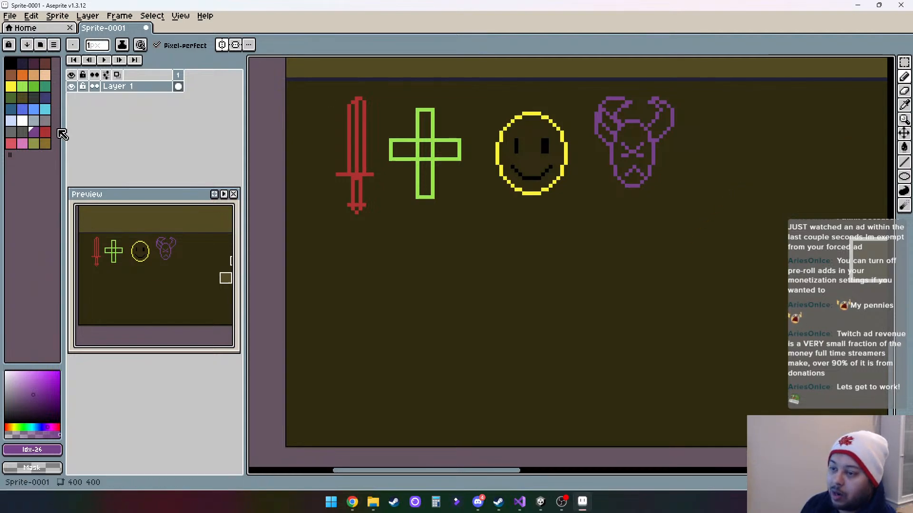
- Draw a pale blue downward-tapering wedge with a small triangle beneath it, directly below the red sword
click(16, 125)
mouse_move(339, 245)
mouse_down()
mouse_move(365, 244)
mouse_move(337, 249)
mouse_move(352, 327)
mouse_move(376, 254)
mouse_up()
mouse_move(352, 341)
mouse_down()
mouse_move(349, 360)
mouse_move(370, 364)
mouse_move(354, 343)
mouse_move(368, 362)
mouse_move(347, 345)
mouse_move(341, 368)
mouse_move(357, 352)
mouse_up()
drag(352, 262, 360, 301)
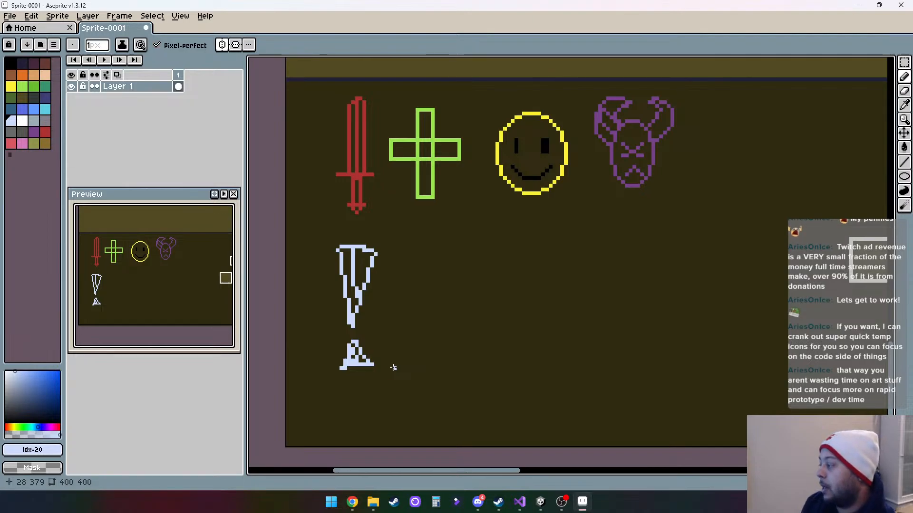
- Review the mirrored icons on both sides of the central box stack
drag(633, 311, 558, 302)
scroll(558, 302, down, 5)
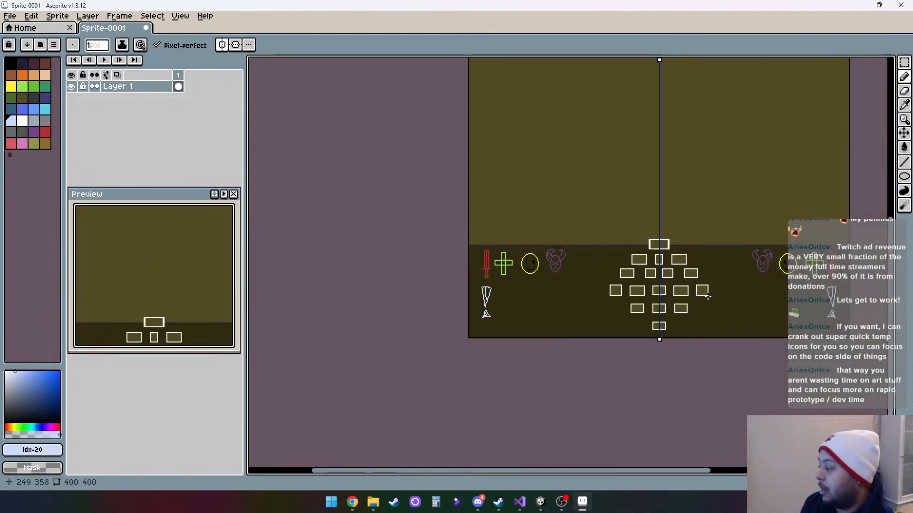
scroll(816, 306, up, 2)
drag(808, 305, 823, 315)
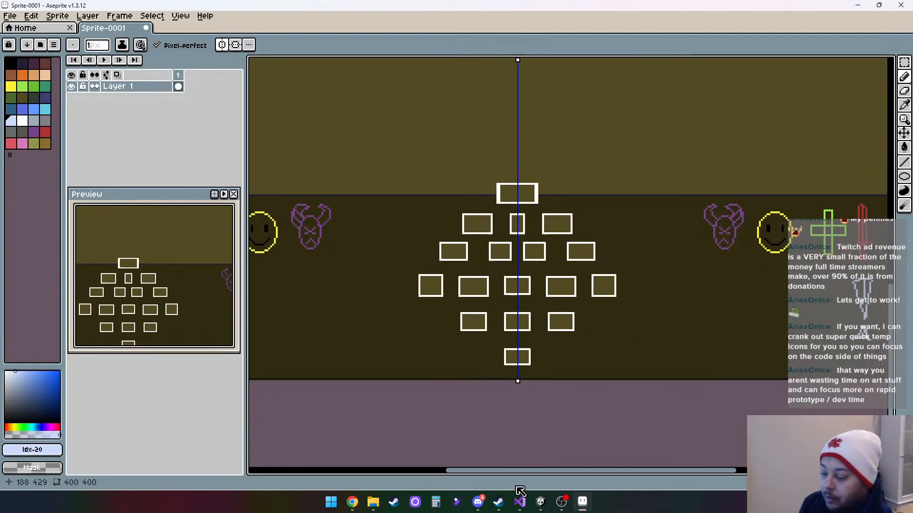
- Switch to Unity to look at the BattleLadder scene layout, and return to the Aseprite sprite
click(542, 502)
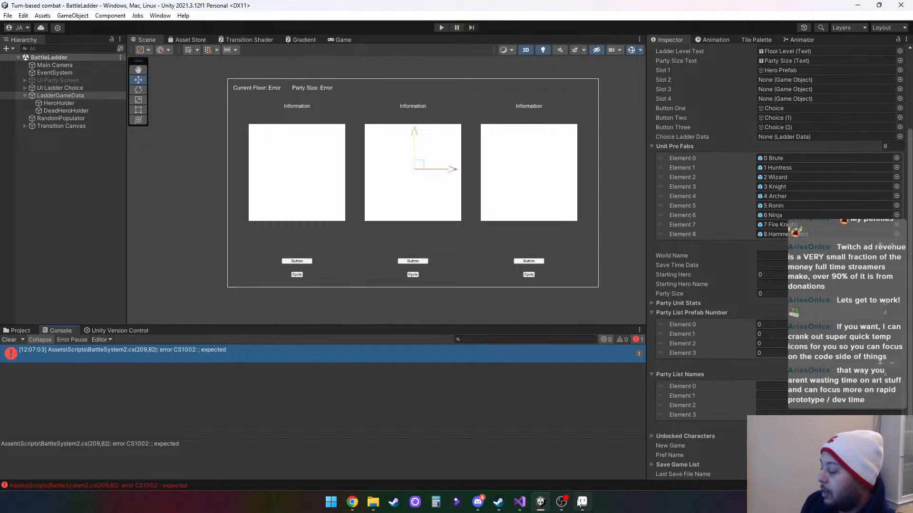
mouse_move(572, 503)
mouse_move(536, 507)
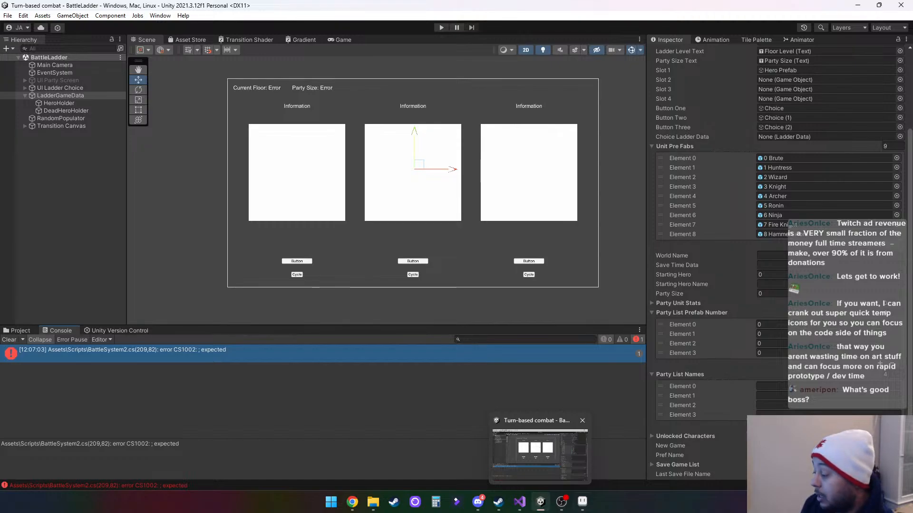
click(583, 505)
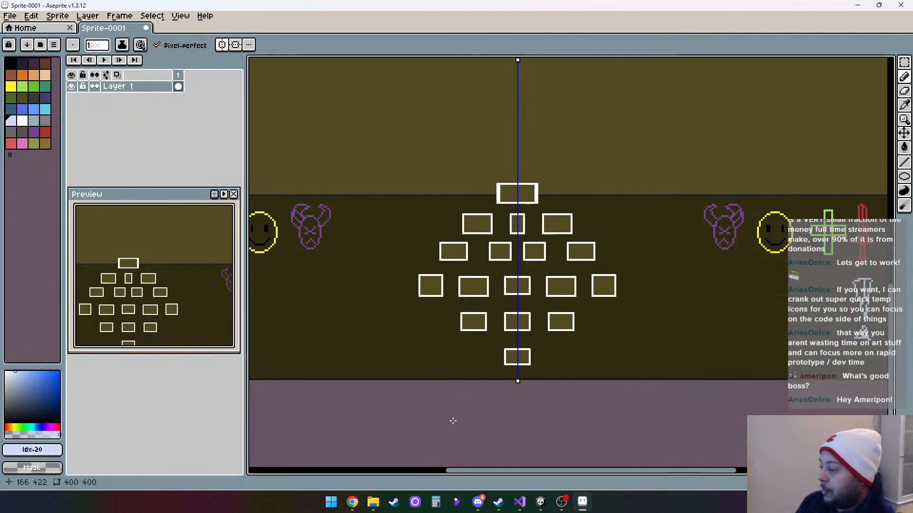
scroll(549, 260, up, 3)
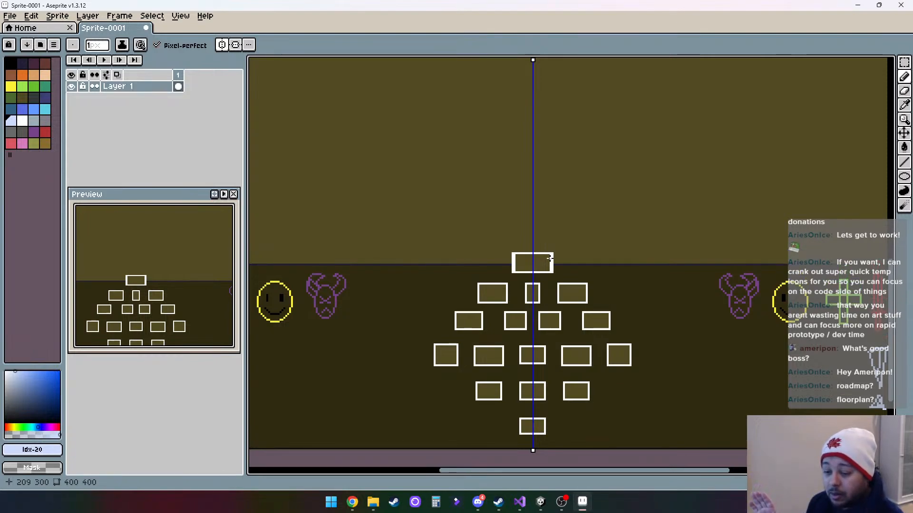
scroll(534, 338, down, 3)
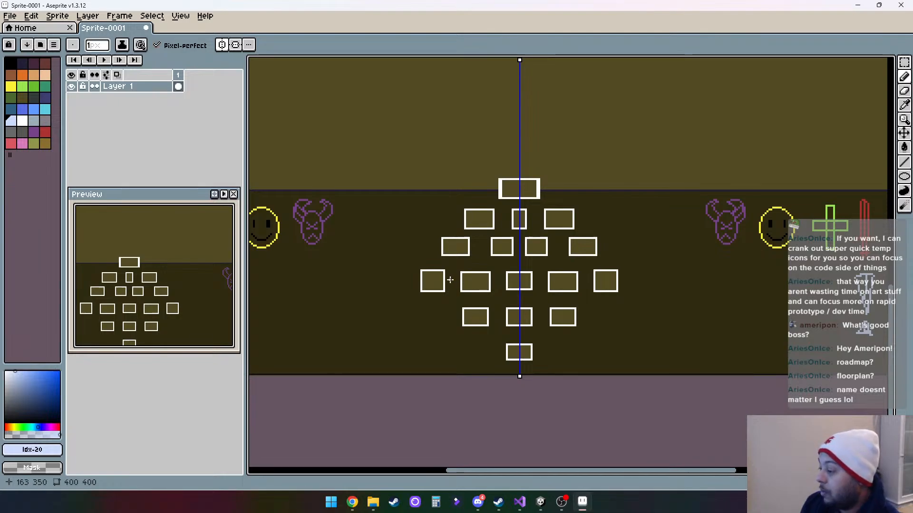
- Switch to Visual Studio and examine the TriggerBattle, TriggerHeal, TriggerBossBattle, TriggerRecruit and TriggerRetire methods in LadderData.cs
click(520, 501)
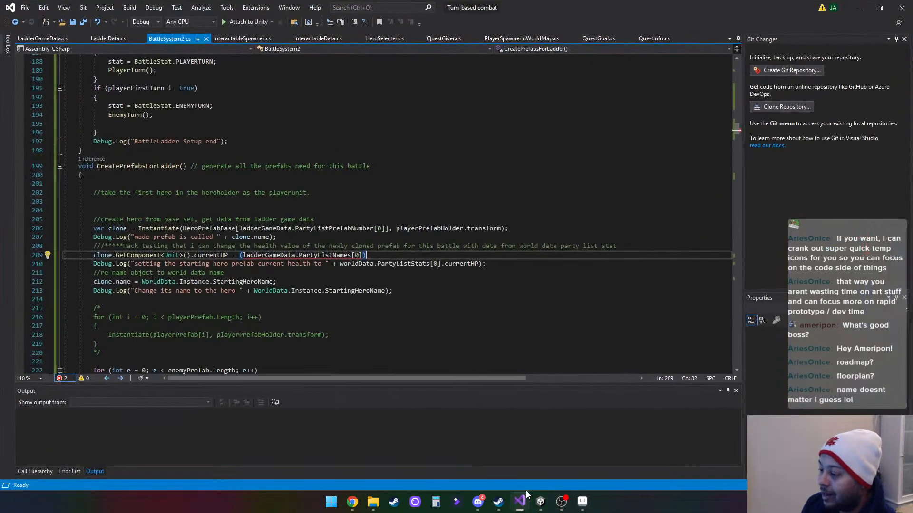
click(109, 38)
scroll(314, 235, down, 3)
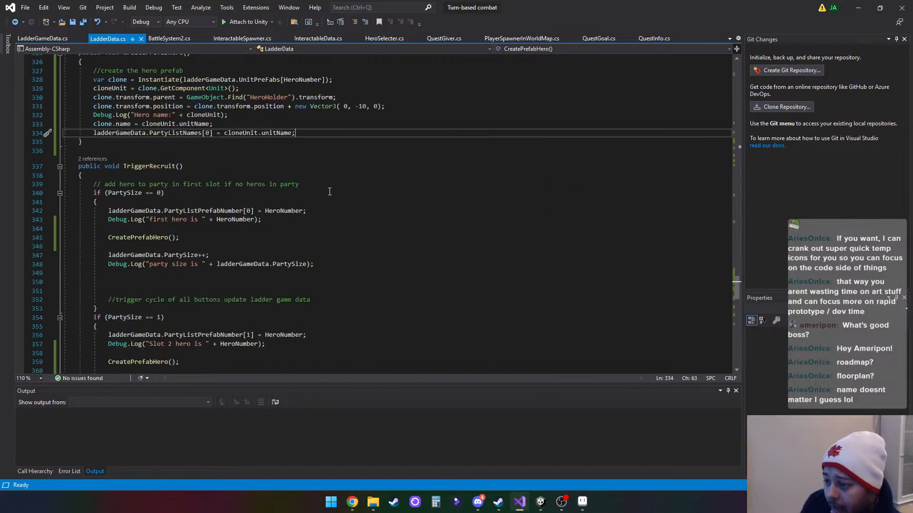
scroll(329, 191, down, 1)
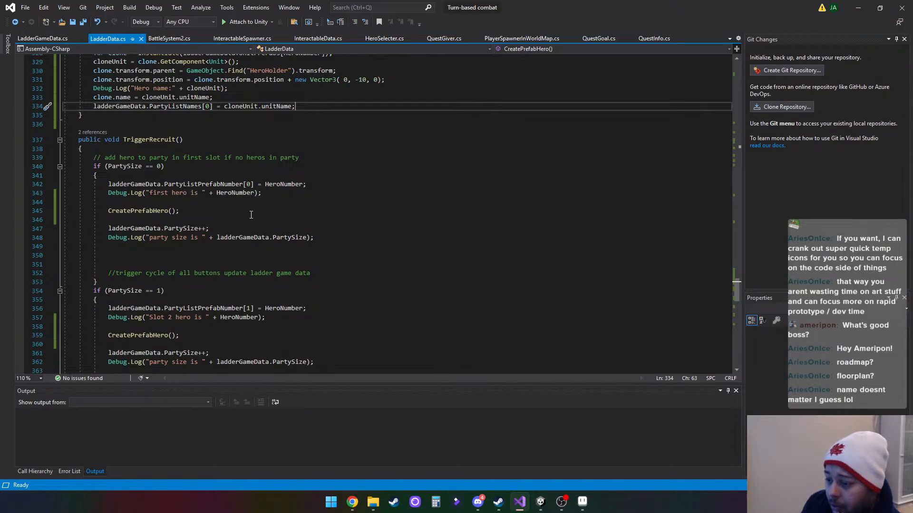
scroll(217, 214, down, 13)
scroll(217, 214, down, 6)
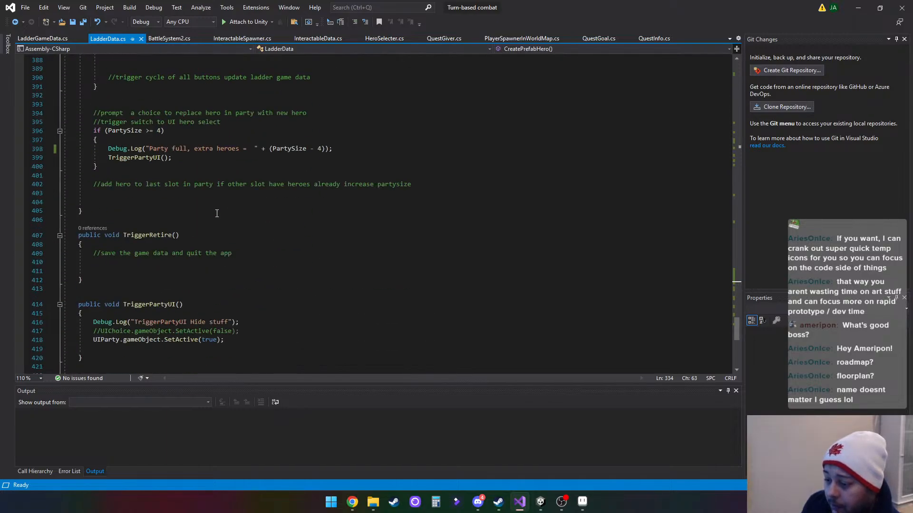
scroll(217, 214, down, 3)
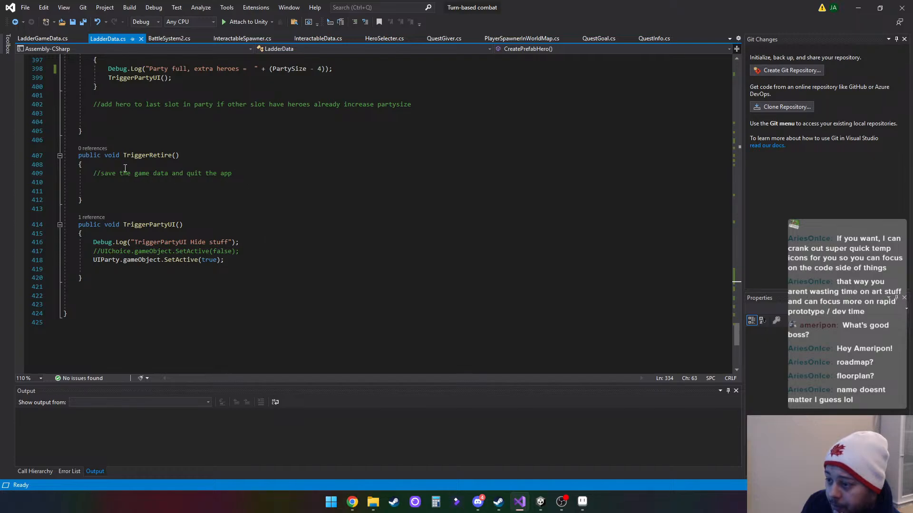
scroll(277, 223, up, 20)
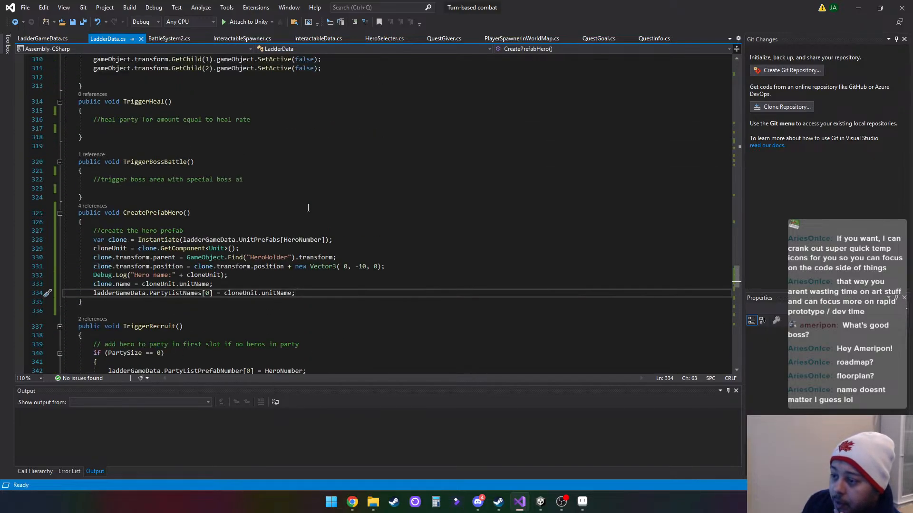
scroll(308, 208, up, 2)
scroll(260, 228, up, 3)
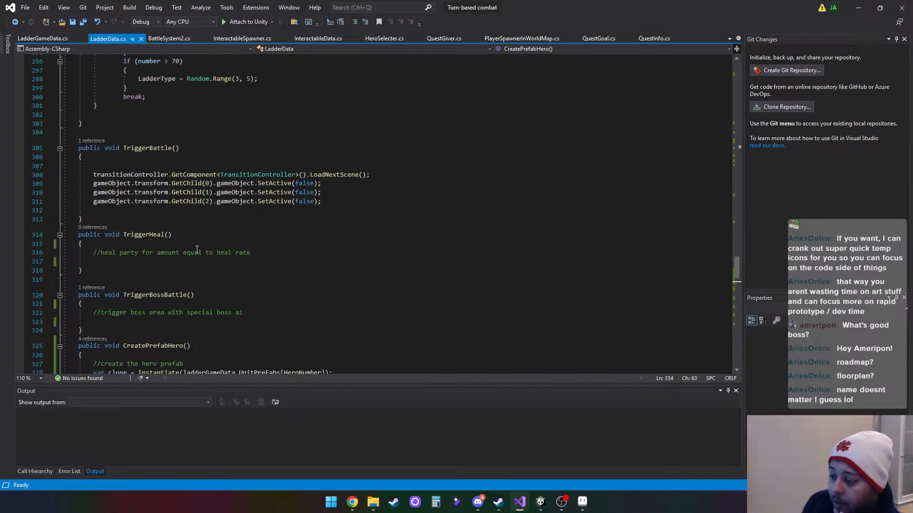
scroll(233, 234, up, 1)
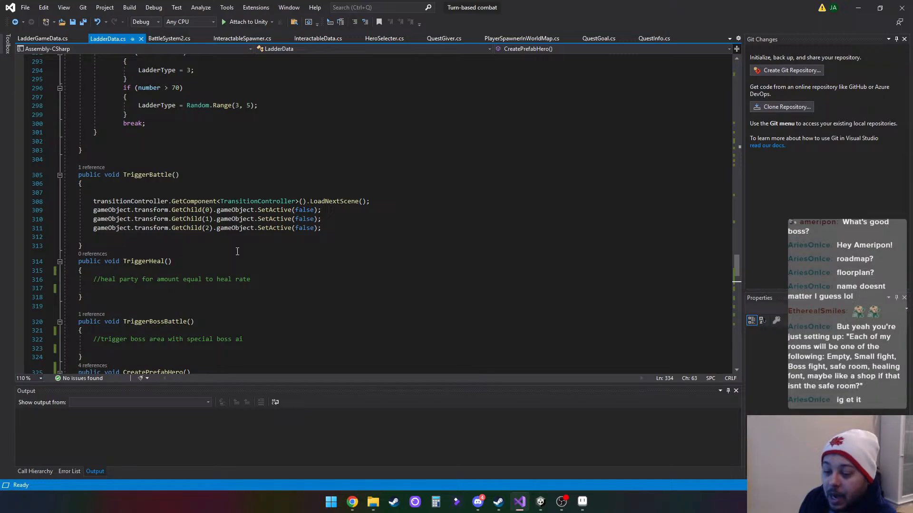
- Return to the Aseprite sprite and examine the row of icons along the left side of the dark zone
click(858, 10)
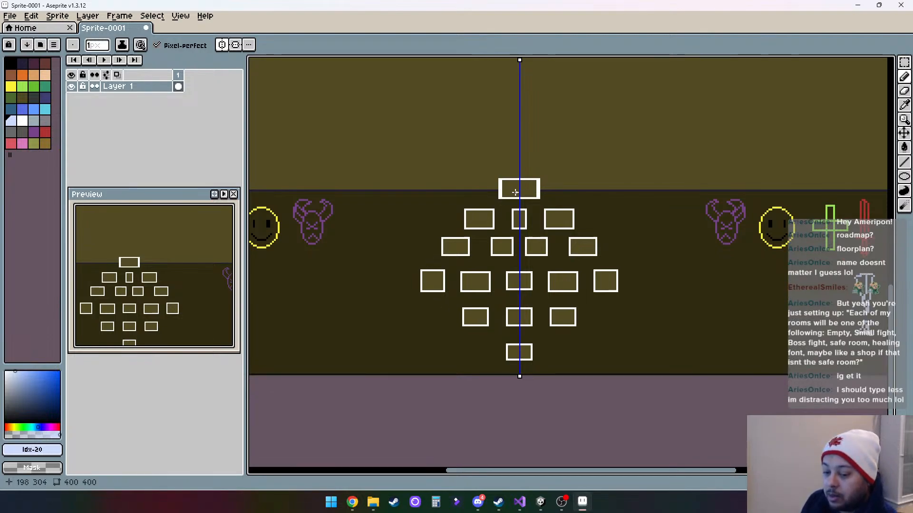
drag(575, 157, 583, 236)
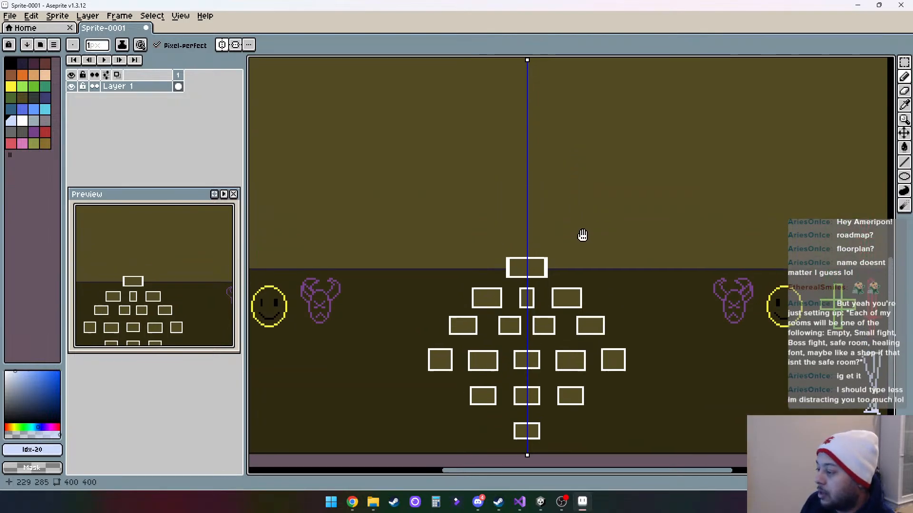
scroll(583, 236, down, 5)
scroll(524, 253, up, 3)
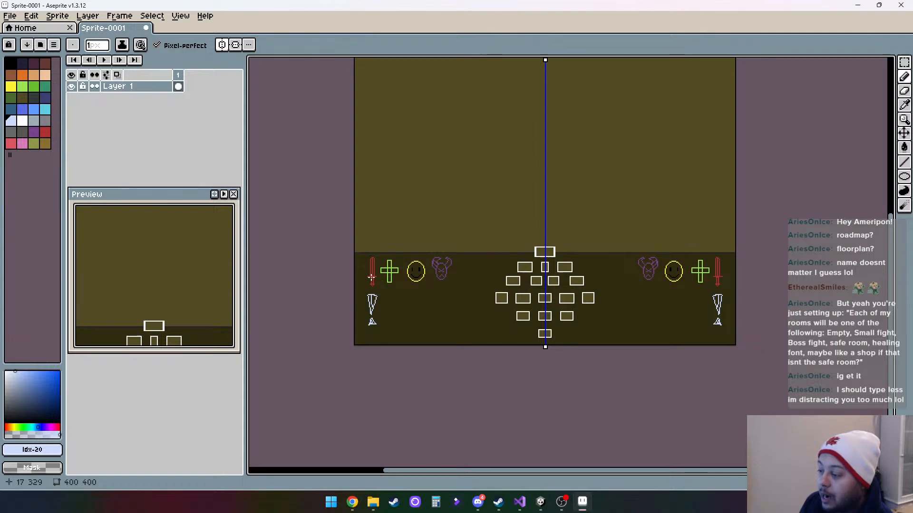
scroll(368, 302, up, 3)
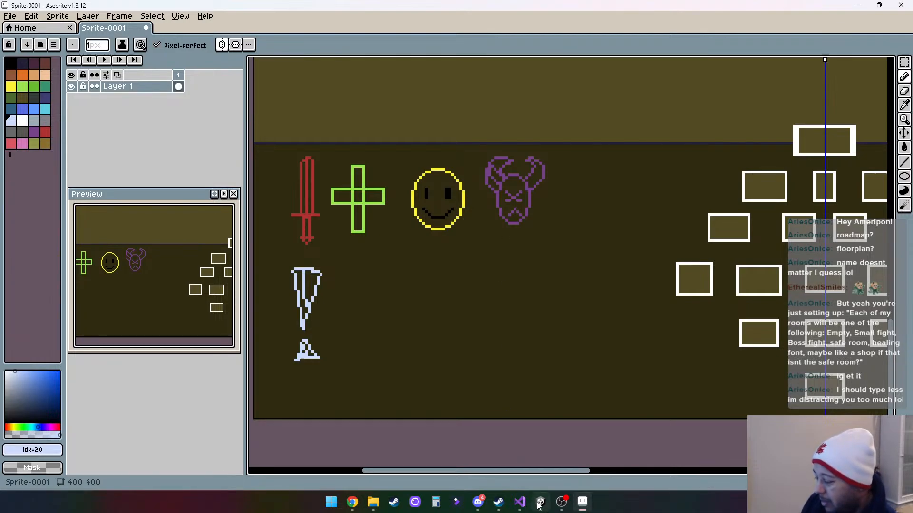
- Switch to Visual Studio and examine the RandomType() switch cases for retire, boss, combat, heal and recruit in LadderData.cs
click(519, 502)
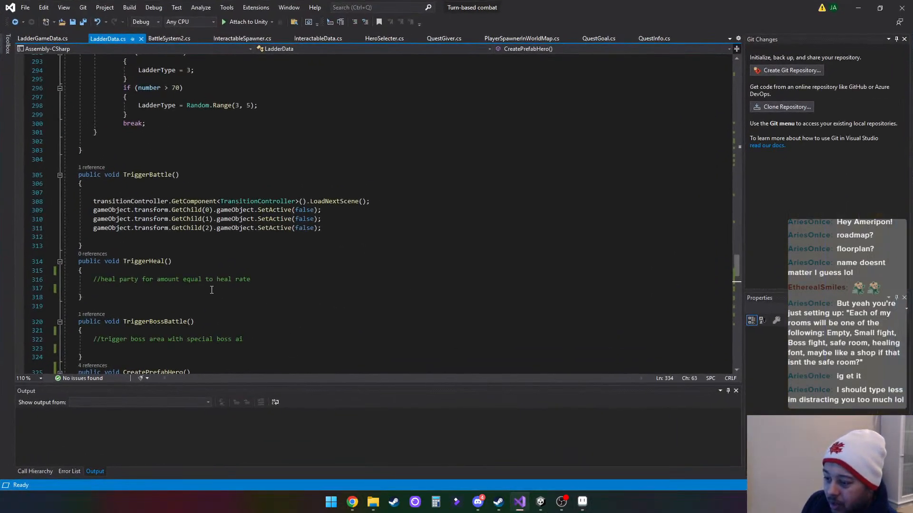
scroll(144, 285, down, 2)
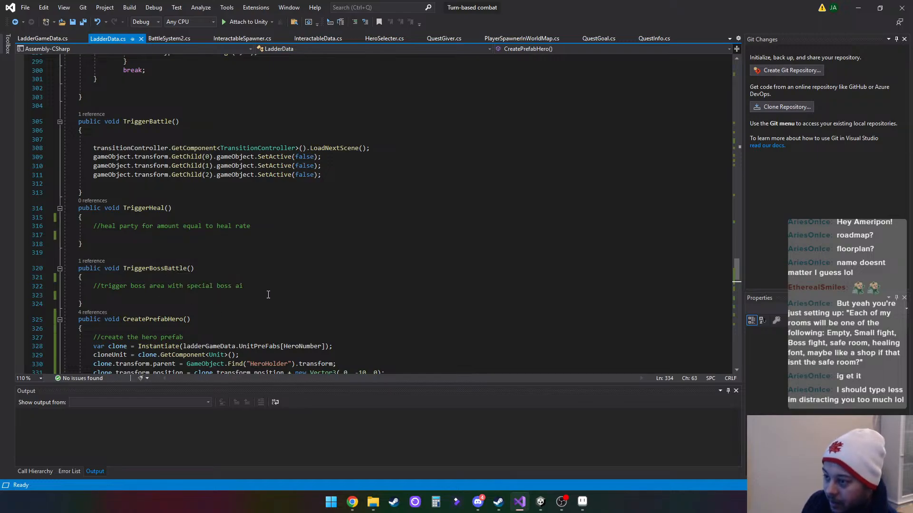
scroll(268, 295, up, 1)
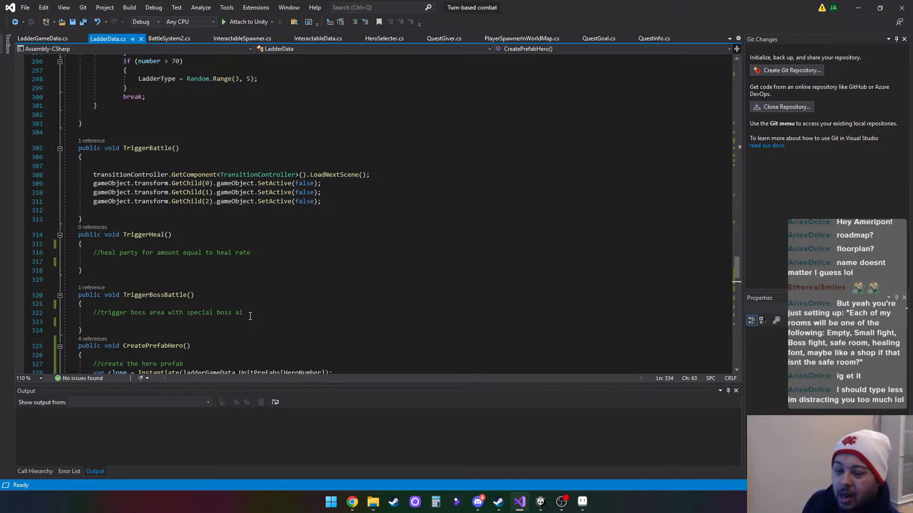
scroll(183, 254, up, 5)
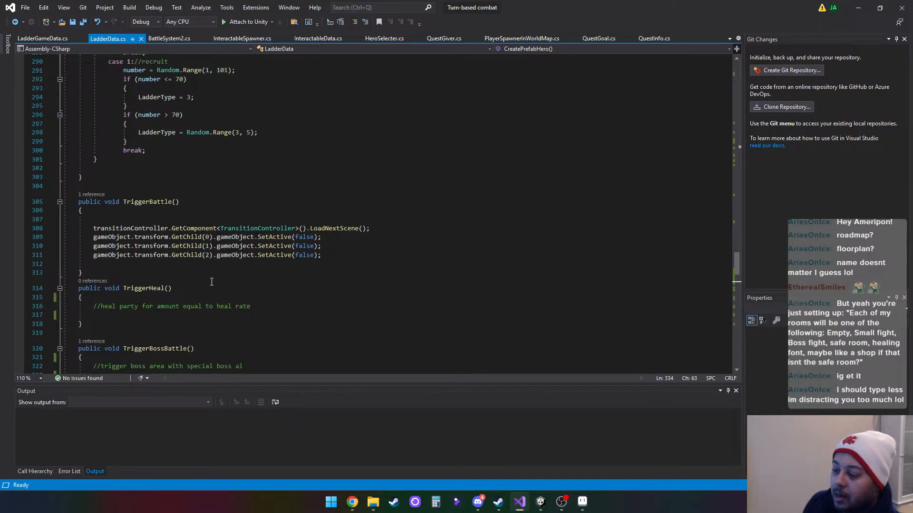
scroll(253, 278, up, 15)
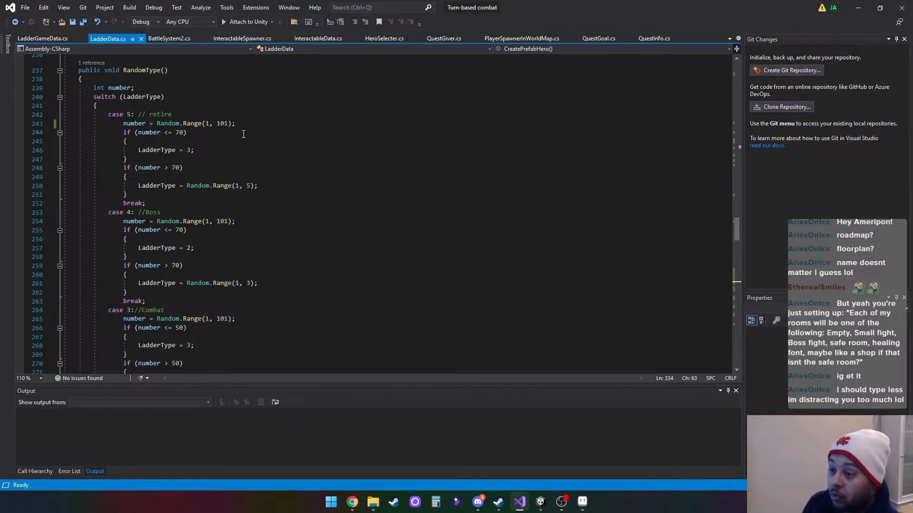
scroll(244, 134, up, 1)
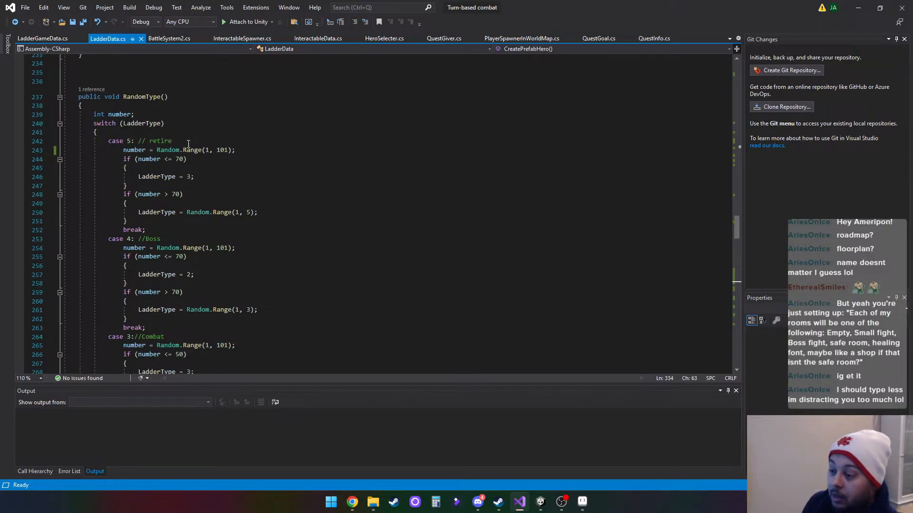
scroll(251, 218, down, 2)
scroll(250, 219, down, 7)
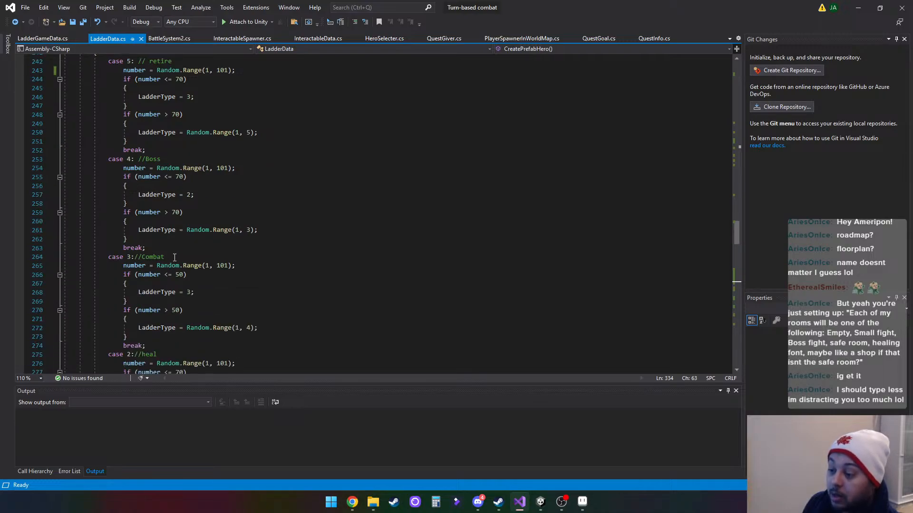
scroll(162, 303, down, 4)
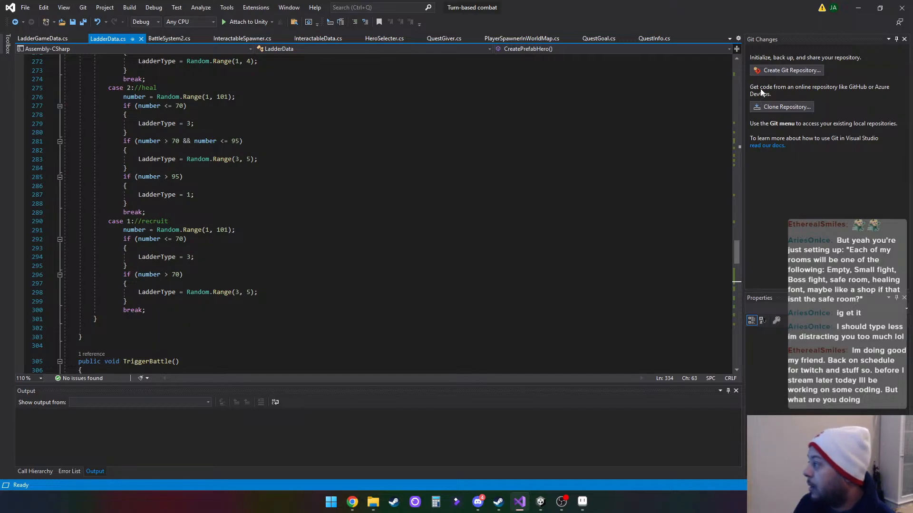
- Return to the Aseprite sprite and review the whole layout of stacked boxes and mirrored icons
key(alt+Tab)
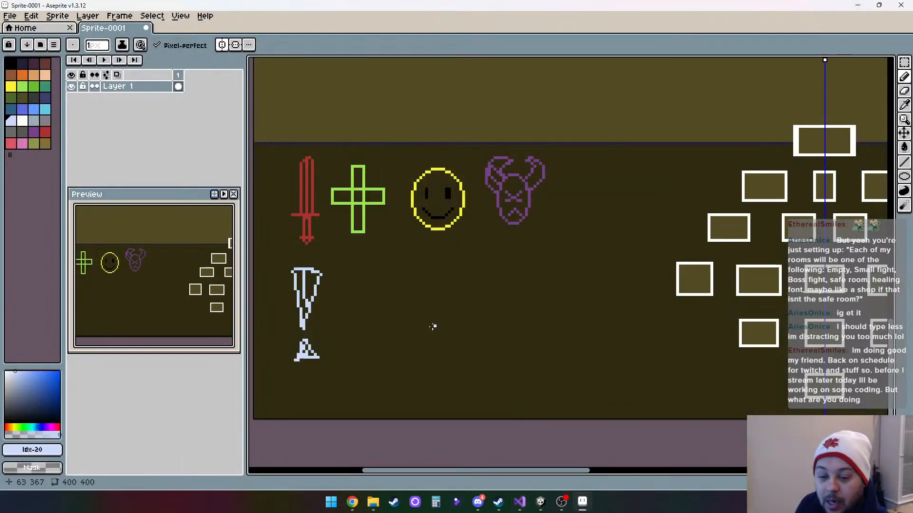
drag(598, 270, 461, 289)
scroll(357, 295, down, 2)
scroll(372, 290, down, 3)
scroll(365, 284, up, 3)
scroll(457, 284, down, 2)
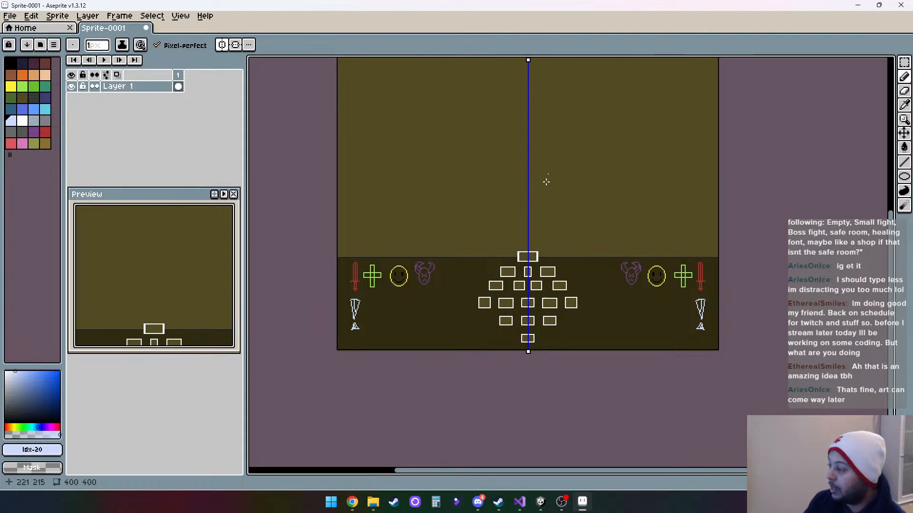
scroll(566, 198, up, 2)
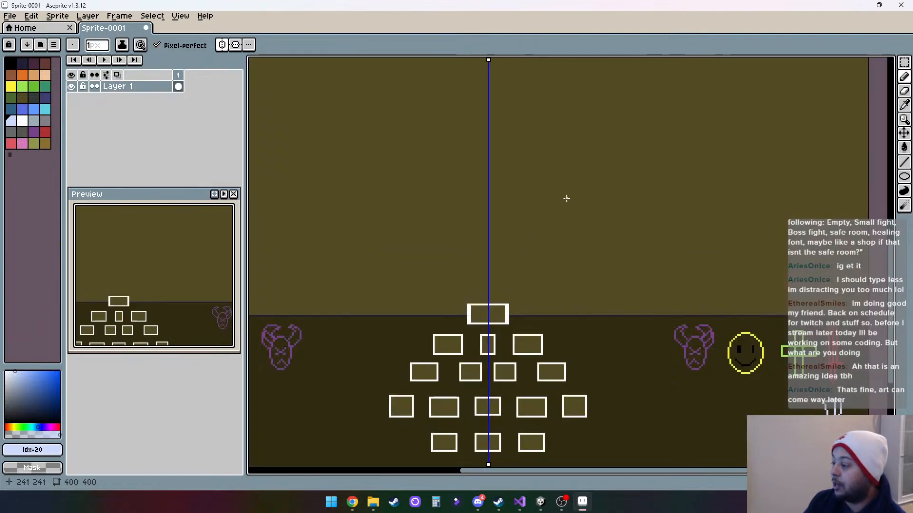
scroll(566, 199, down, 4)
scroll(567, 222, up, 3)
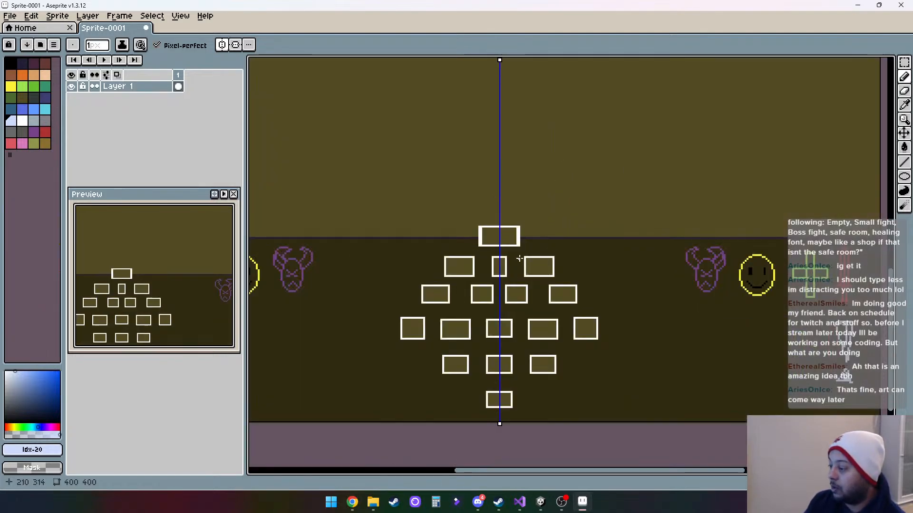
scroll(520, 258, down, 2)
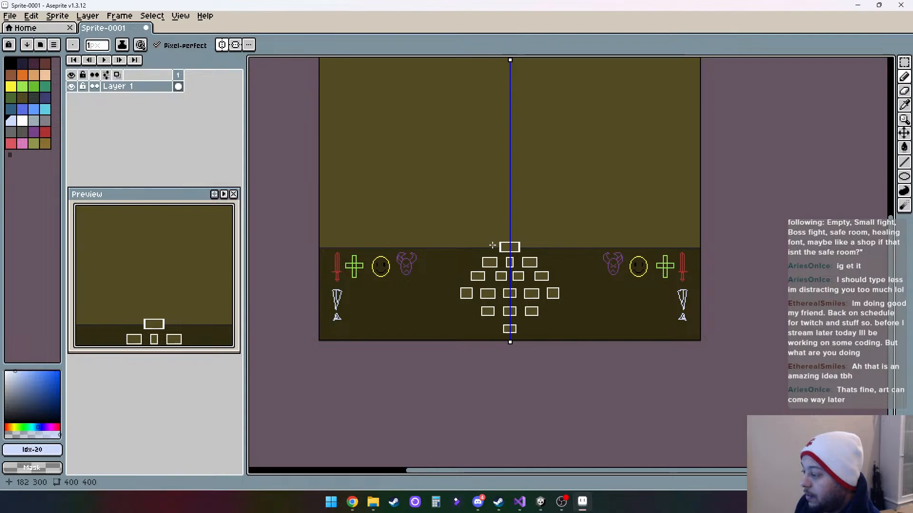
click(28, 122)
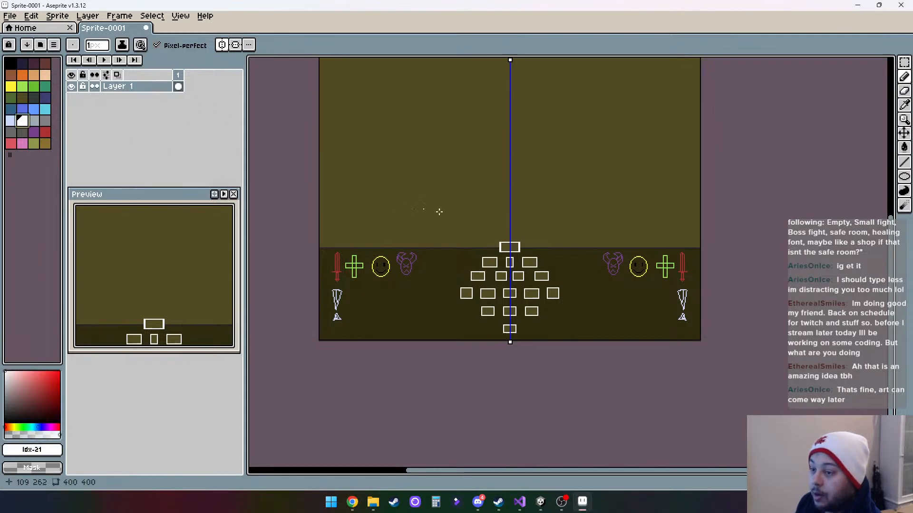
scroll(508, 235, up, 1)
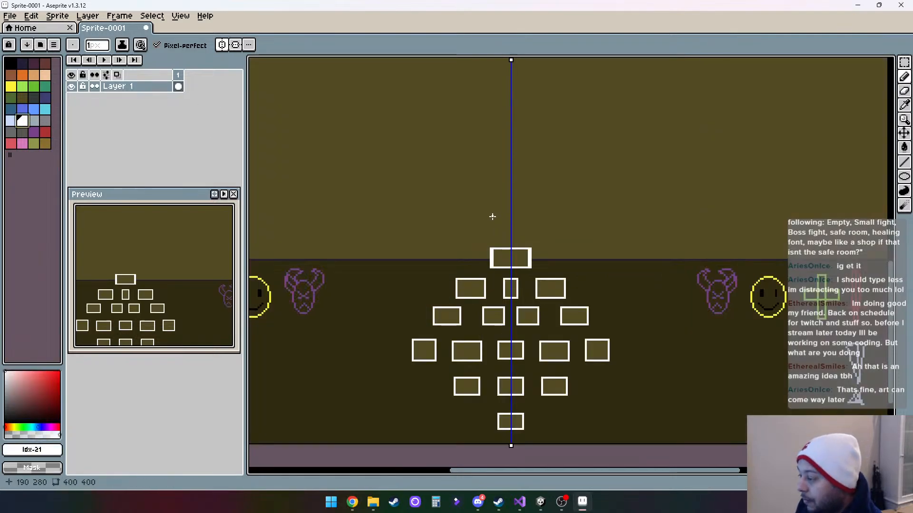
drag(490, 214, 531, 213)
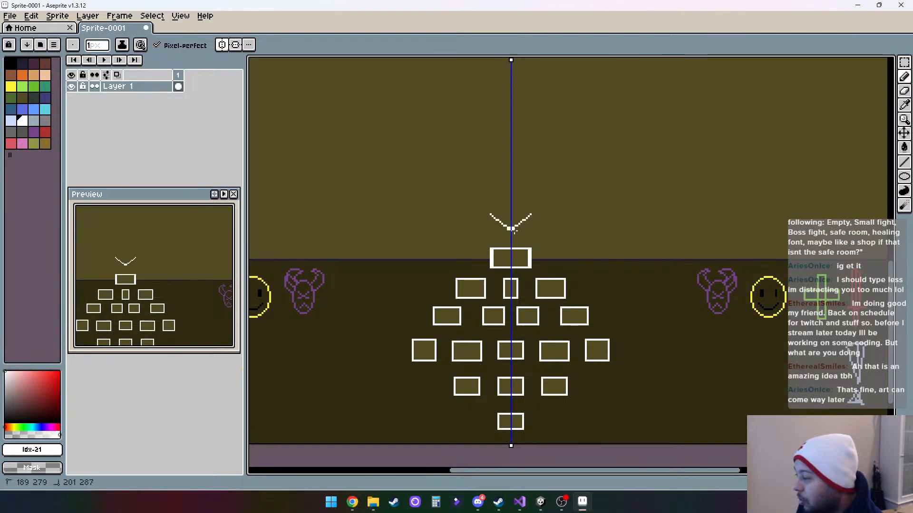
key(ctrl+z)
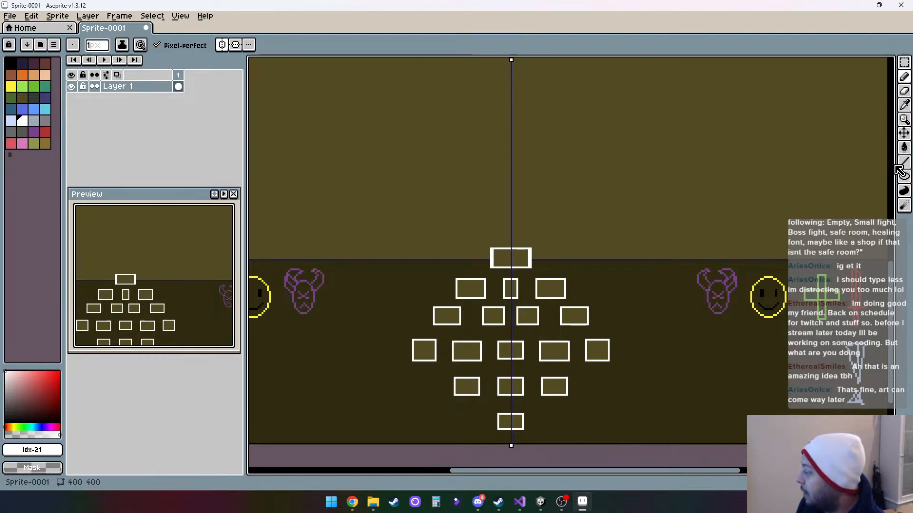
- Draw a pink (#d77bba) rectangle outline just above the topmost white box, centred on the symmetry axis and matching that box's width
click(904, 62)
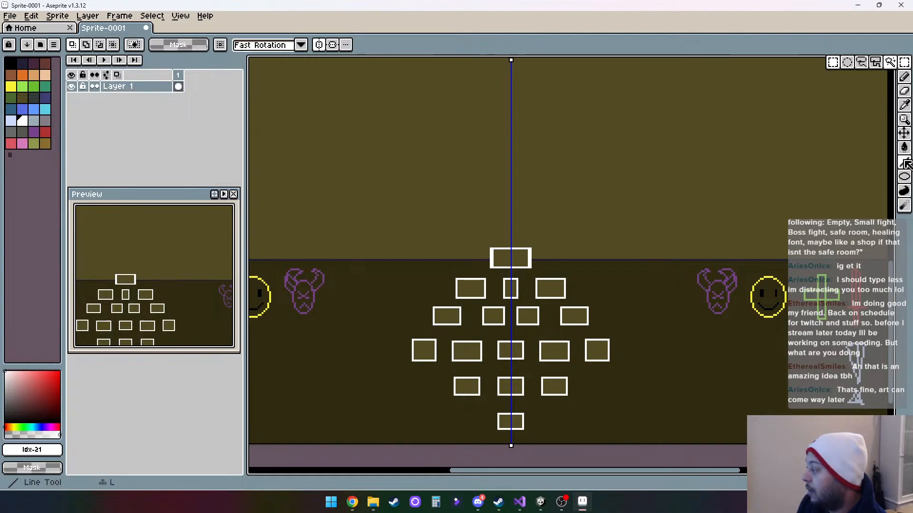
click(904, 176)
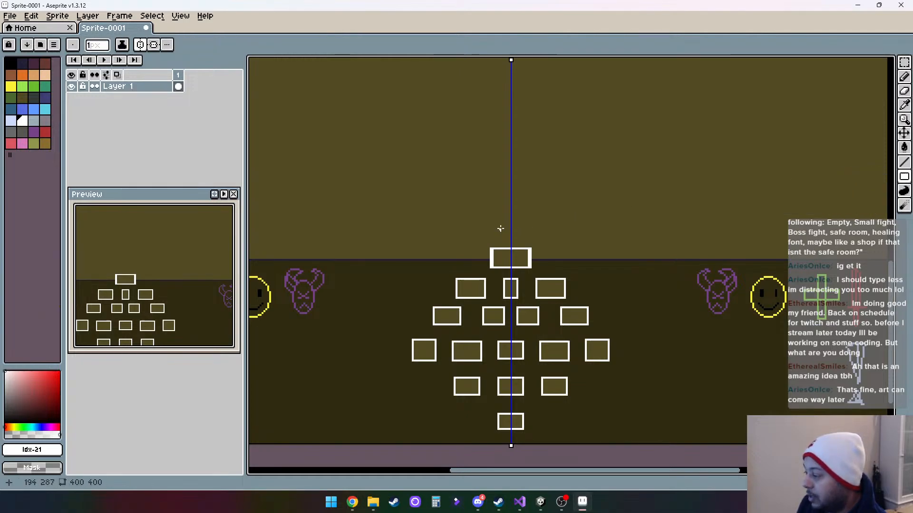
click(22, 144)
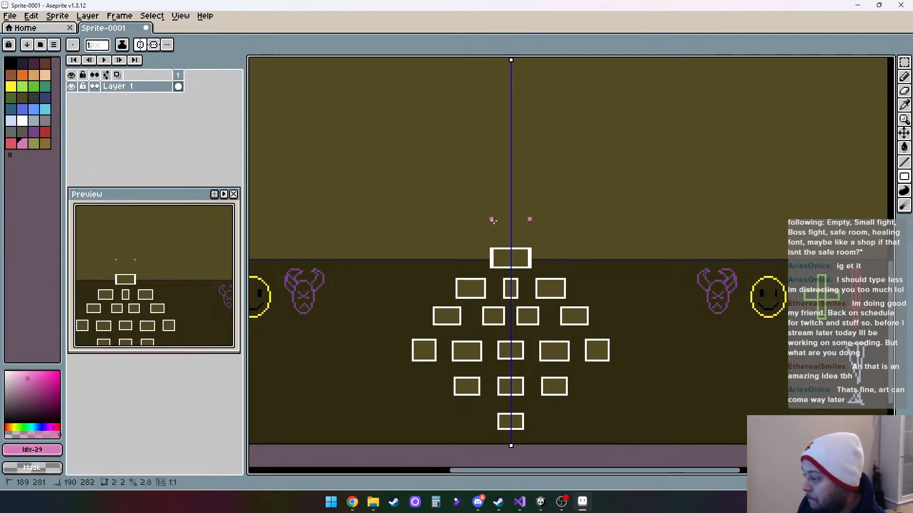
drag(490, 218, 532, 236)
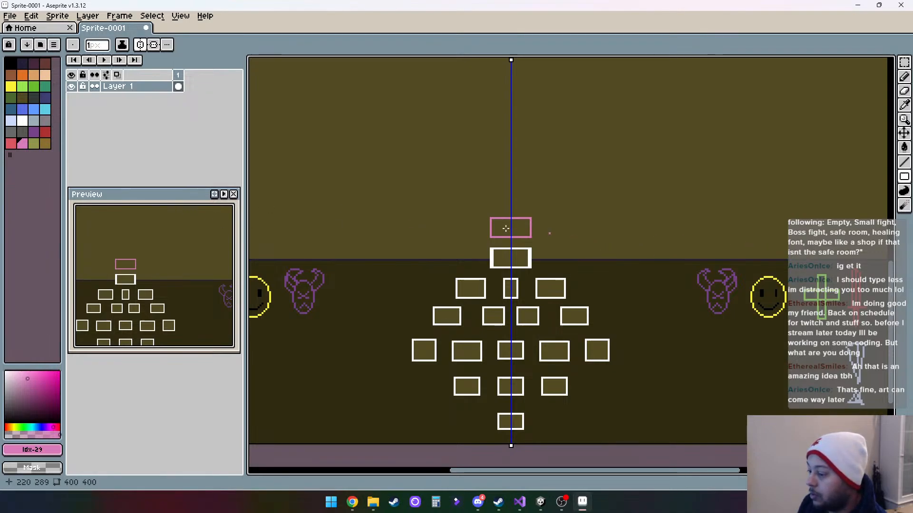
- Draw a pink (#d77bba) heart outline with the Pencil tool inside the pink rectangle, mirrored across the symmetry axis, its tip crossing the rectangle's lower edge
click(22, 86)
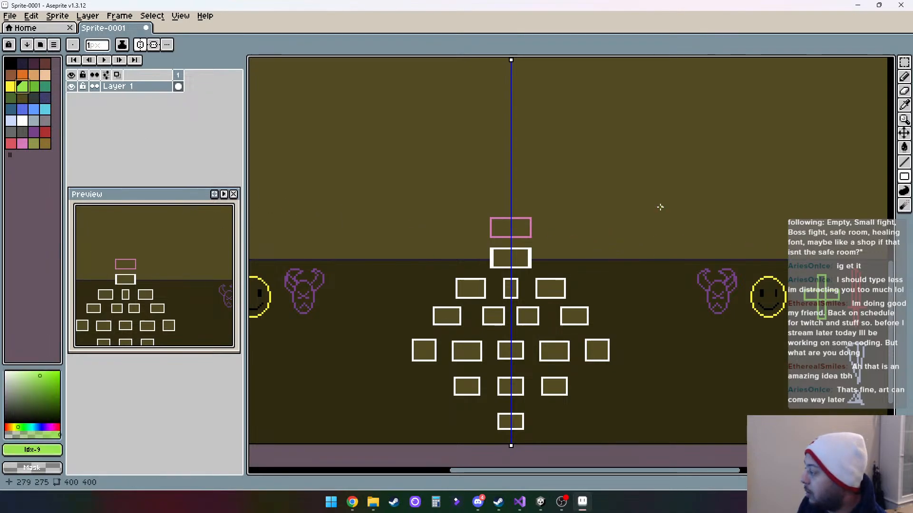
click(22, 143)
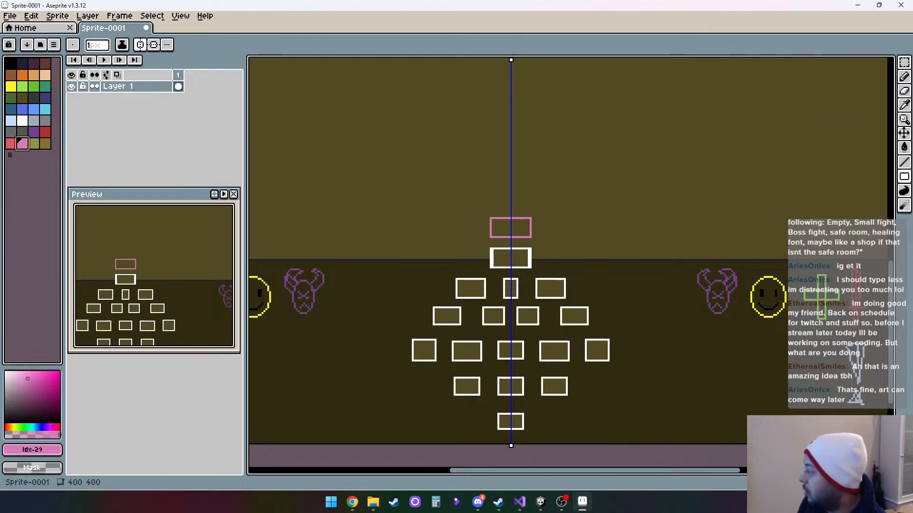
click(903, 80)
scroll(498, 224, up, 2)
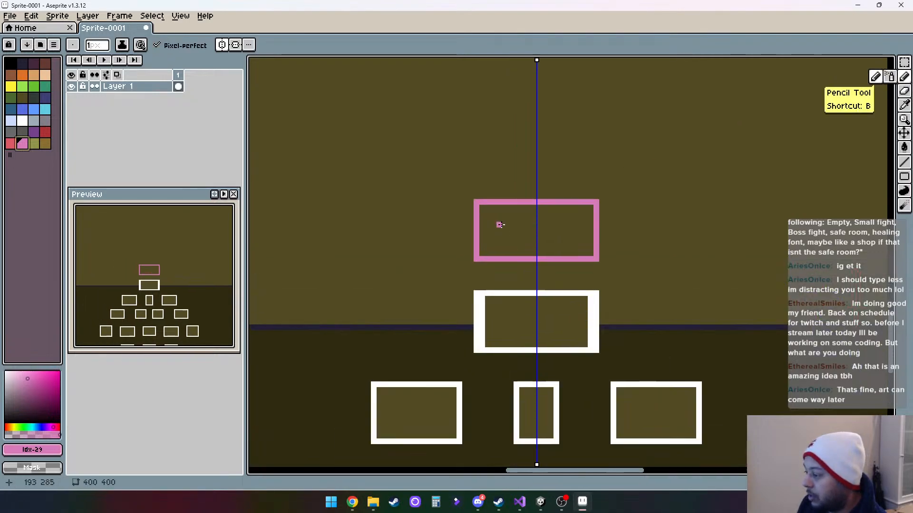
click(536, 220)
drag(516, 214, 550, 214)
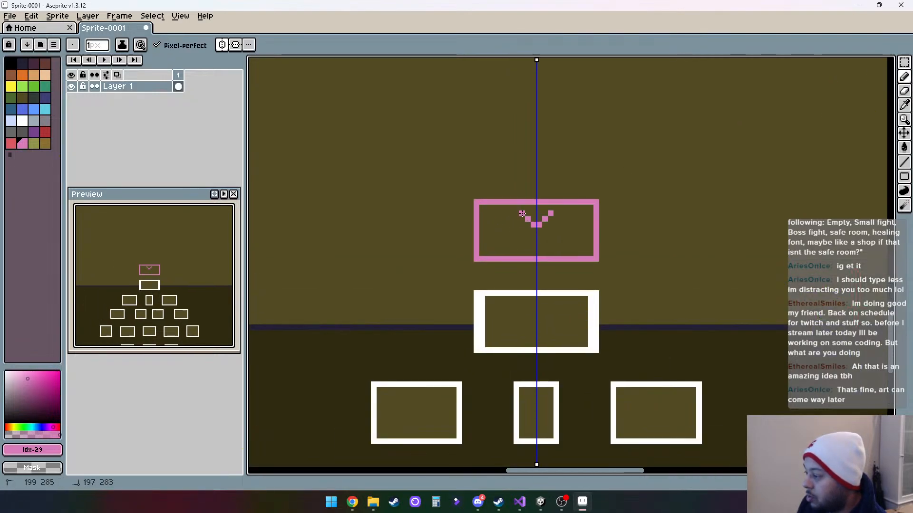
click(515, 214)
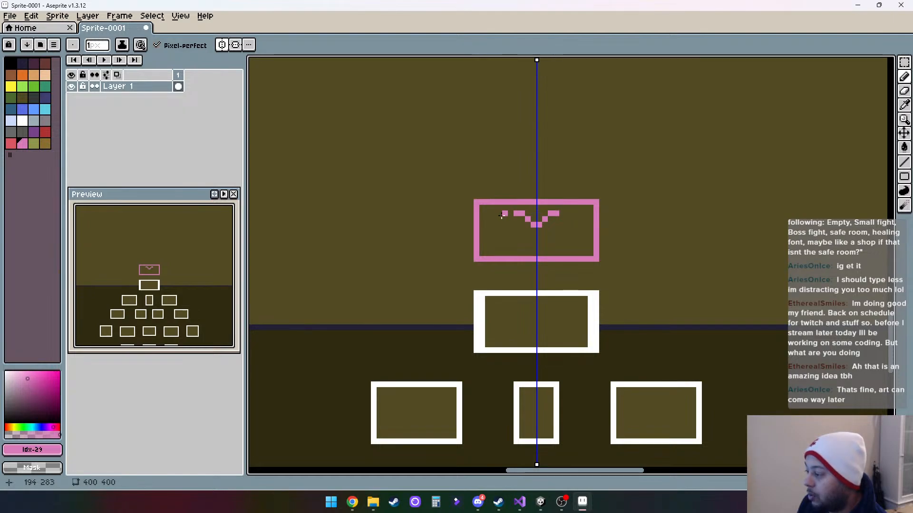
click(511, 220)
click(505, 224)
drag(505, 235, 535, 259)
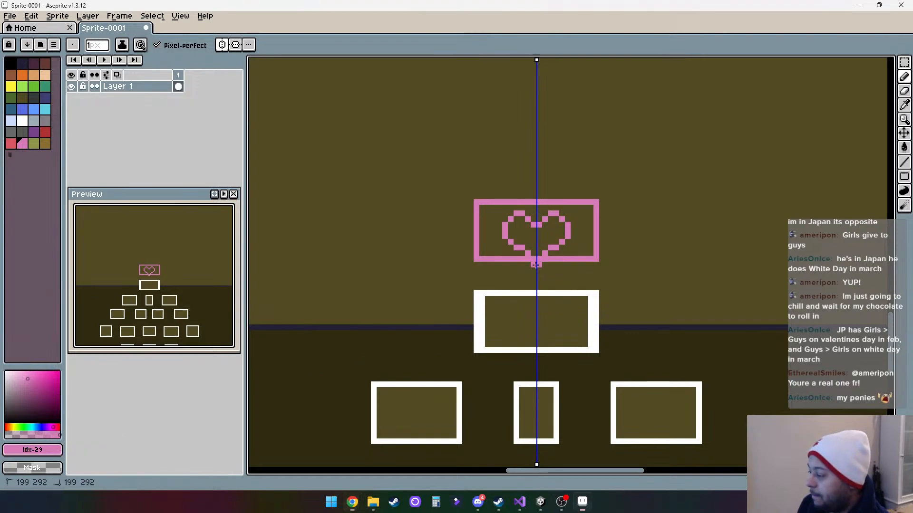
scroll(629, 230, down, 3)
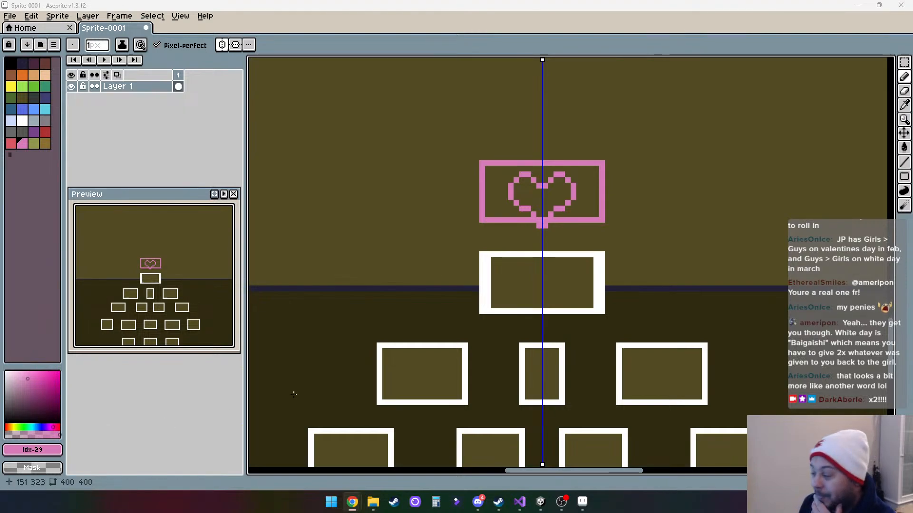
drag(668, 180, 648, 229)
scroll(648, 228, down, 1)
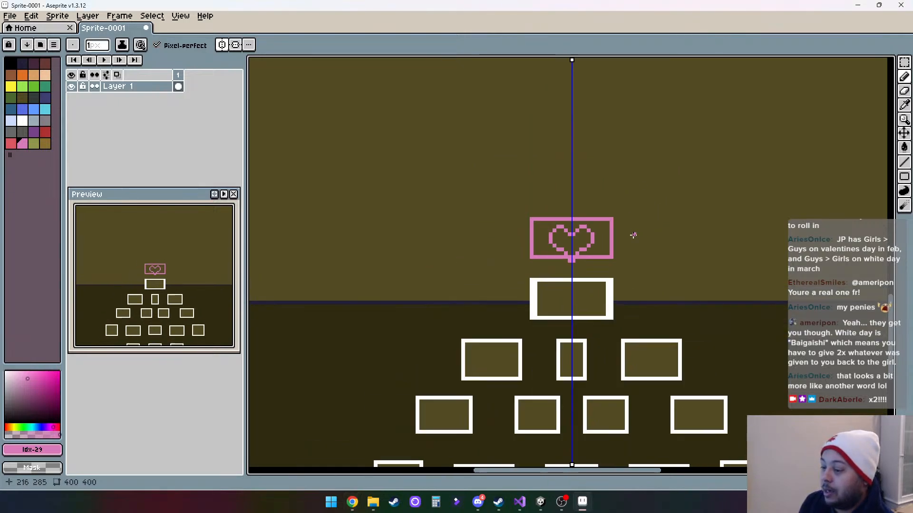
scroll(473, 272, down, 3)
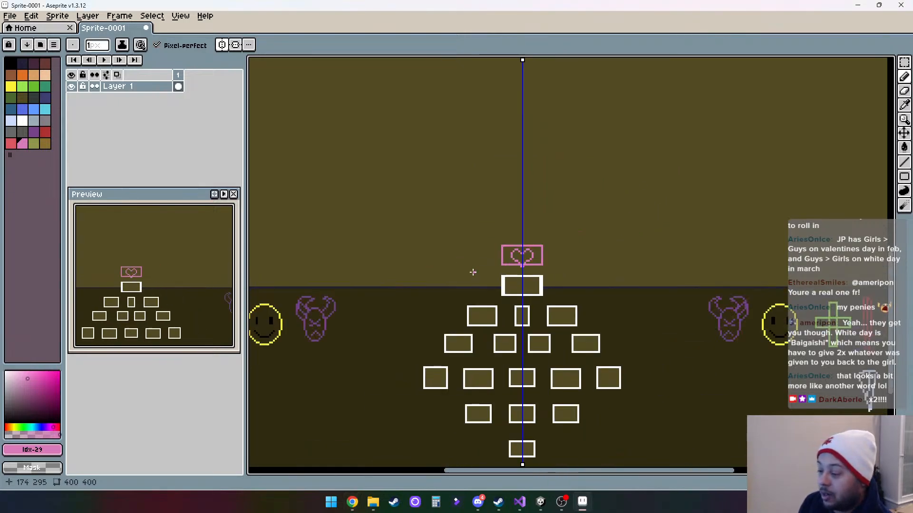
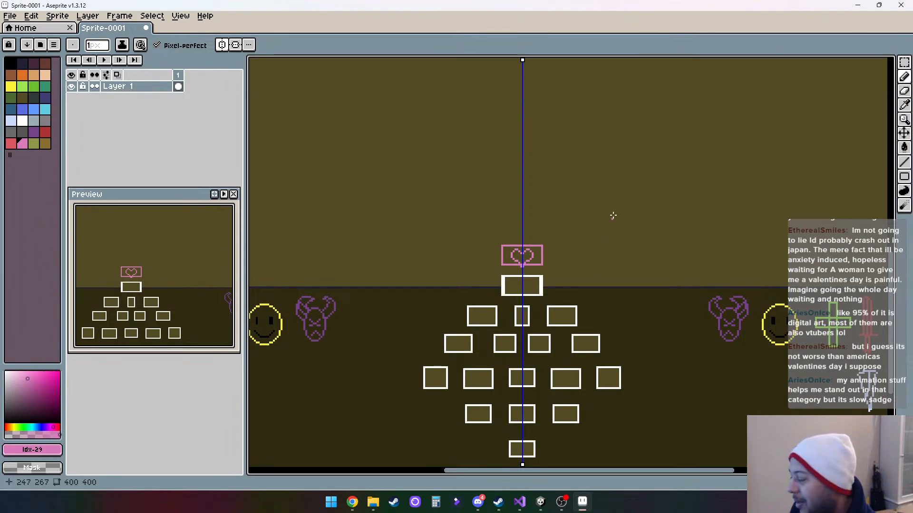
drag(596, 333, 604, 294)
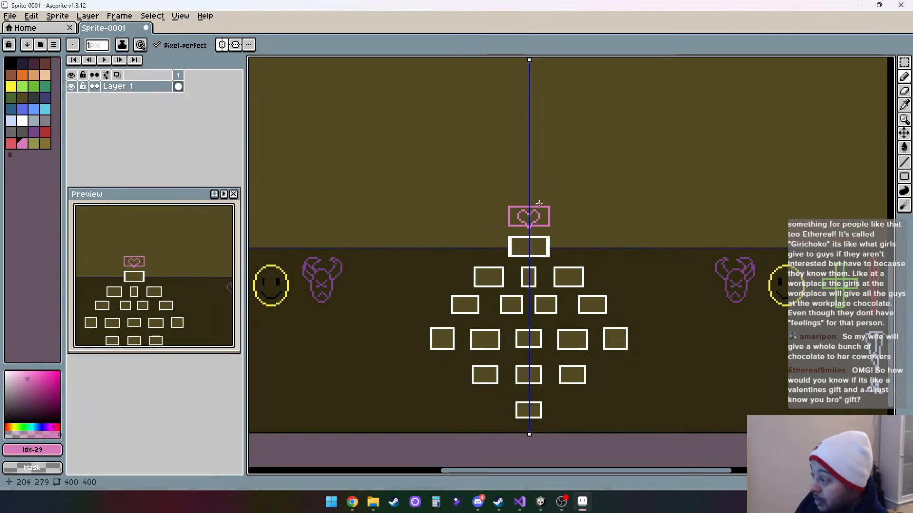
drag(561, 218, 569, 261)
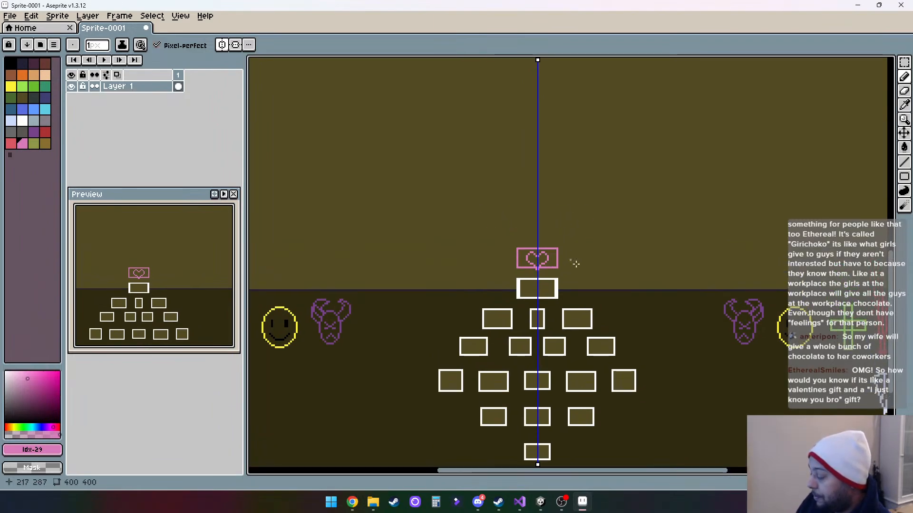
drag(581, 292, 581, 262)
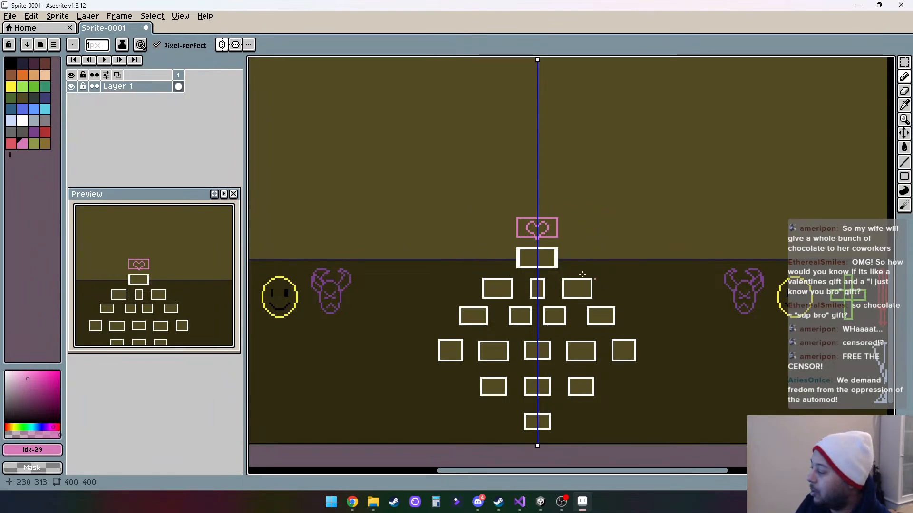
- Draw the white tapering upper body of an exclamation mark beside the pink heart box with the Pencil tool, mirrored across the symmetry axis
click(372, 288)
drag(416, 338, 355, 349)
scroll(355, 347, down, 2)
scroll(429, 290, up, 7)
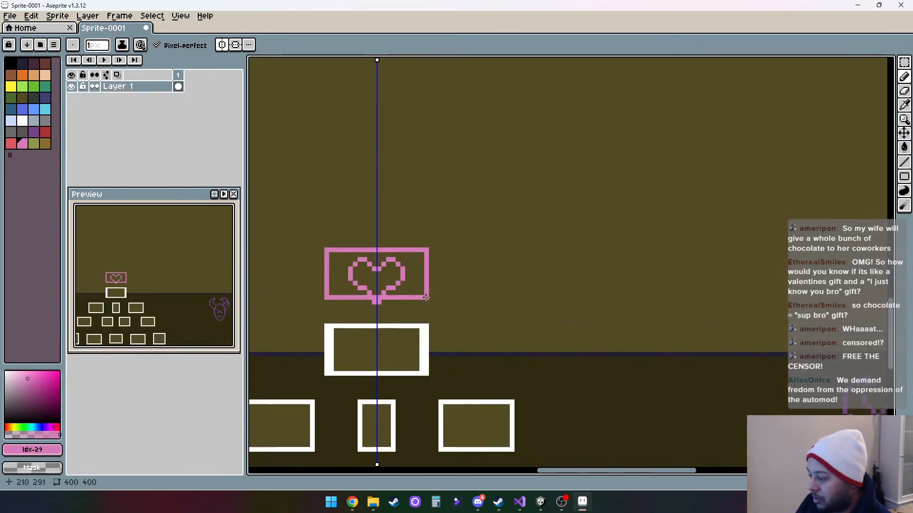
drag(405, 329, 496, 314)
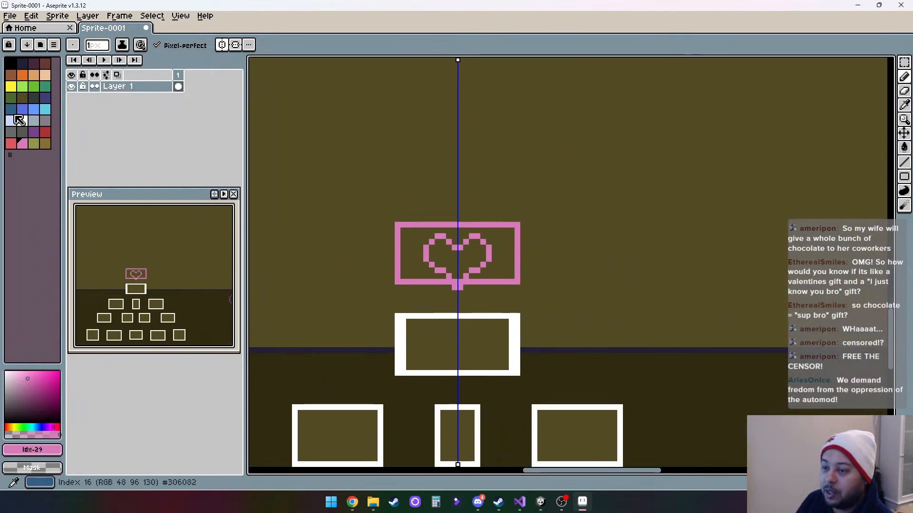
click(22, 120)
scroll(557, 253, up, 2)
mouse_move(545, 195)
mouse_down()
mouse_move(569, 195)
mouse_move(545, 242)
mouse_move(556, 265)
mouse_up()
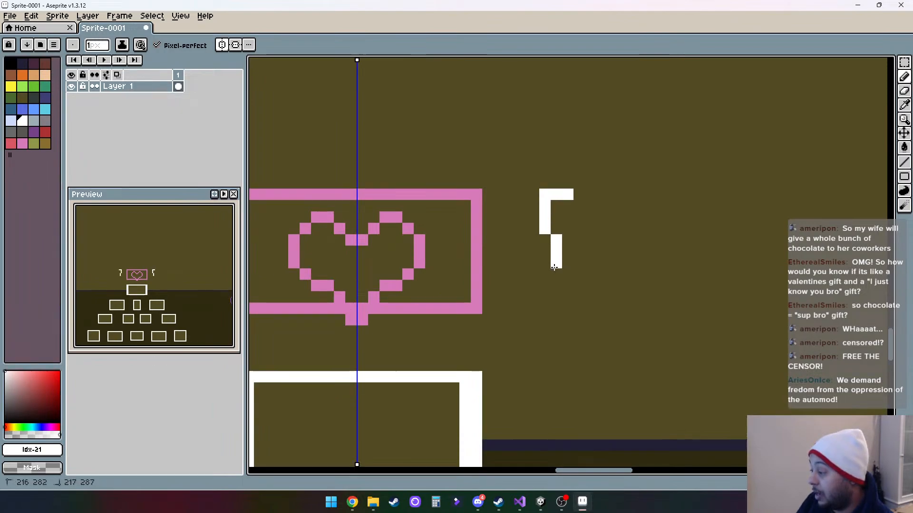
click(569, 201)
mouse_move(569, 202)
mouse_down()
mouse_move(557, 241)
mouse_move(571, 209)
mouse_move(567, 240)
mouse_up()
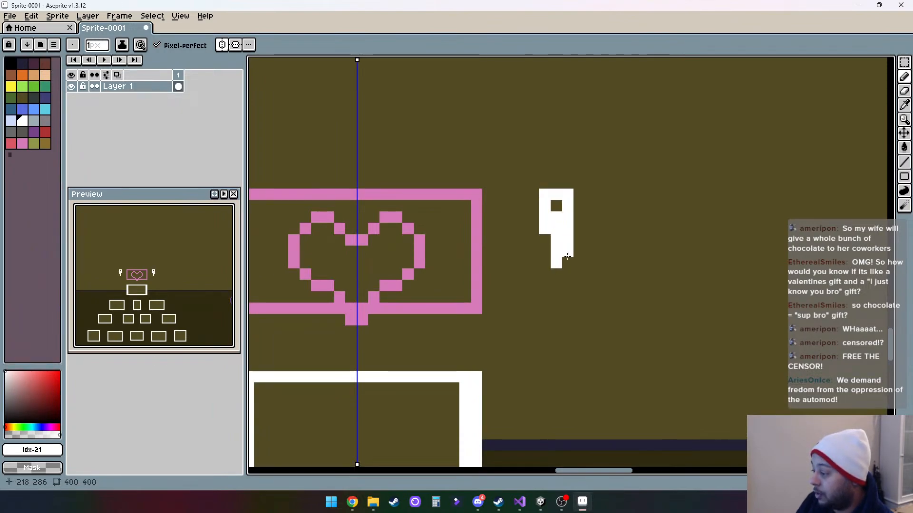
- Add a white 2 × 2 px dot below the mirrored exclamation marks and widen their outer edge and stem
click(546, 297)
click(556, 300)
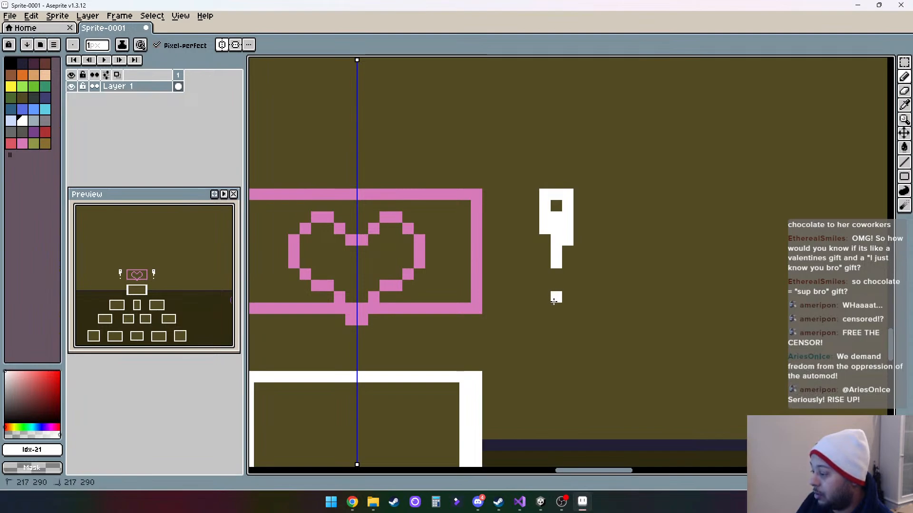
drag(568, 310, 567, 295)
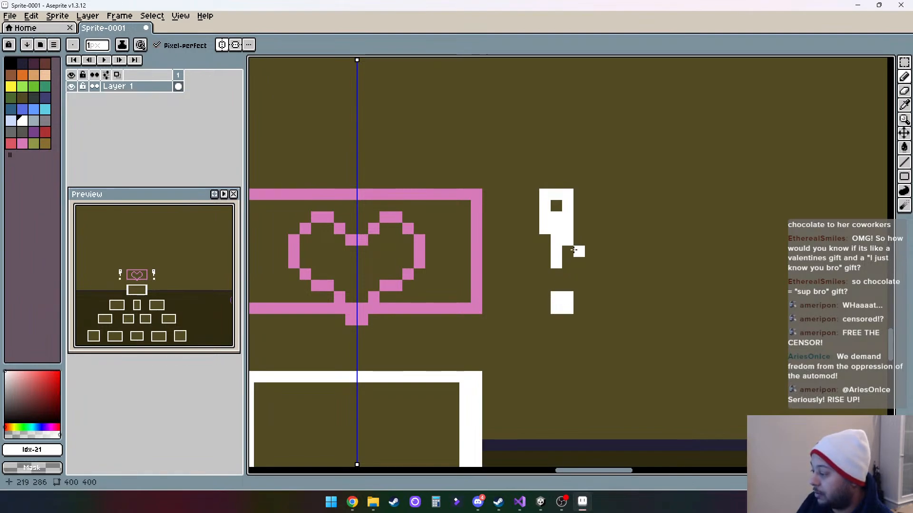
drag(568, 252, 567, 260)
scroll(592, 287, down, 5)
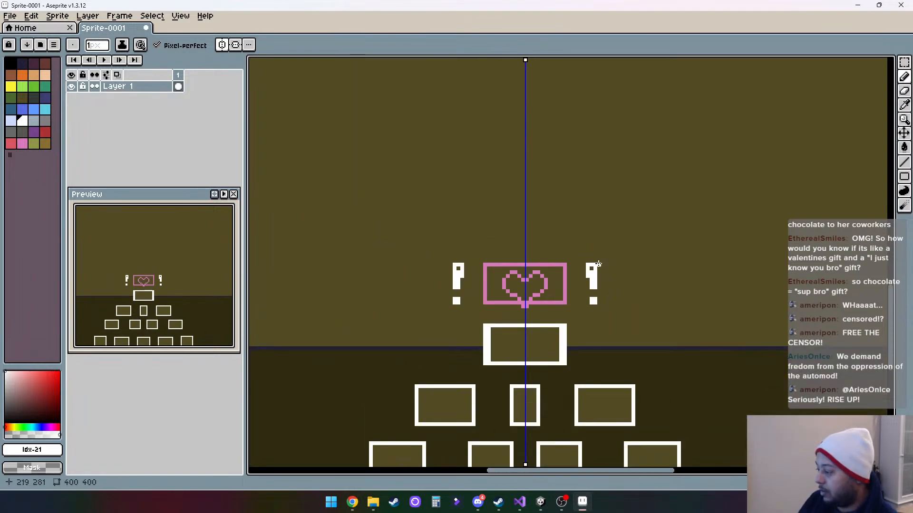
drag(599, 265, 599, 285)
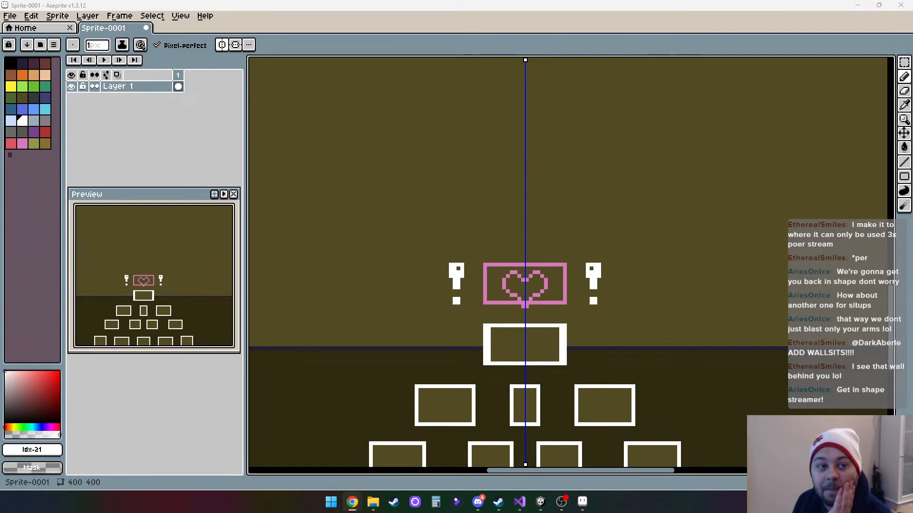
- Bring up a maximized Chrome window and search Google for "twitch channel points per hour"
drag(538, 0, 538, 0)
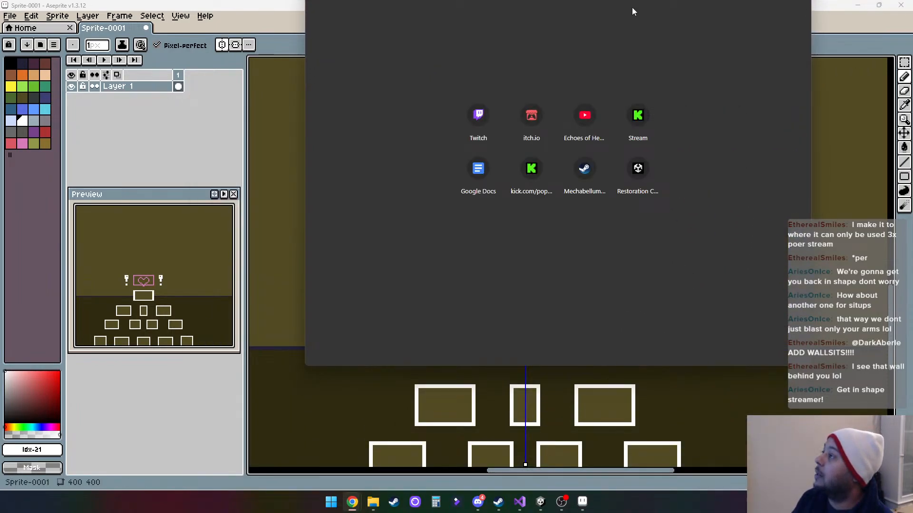
drag(640, 0, 551, 208)
click(691, 207)
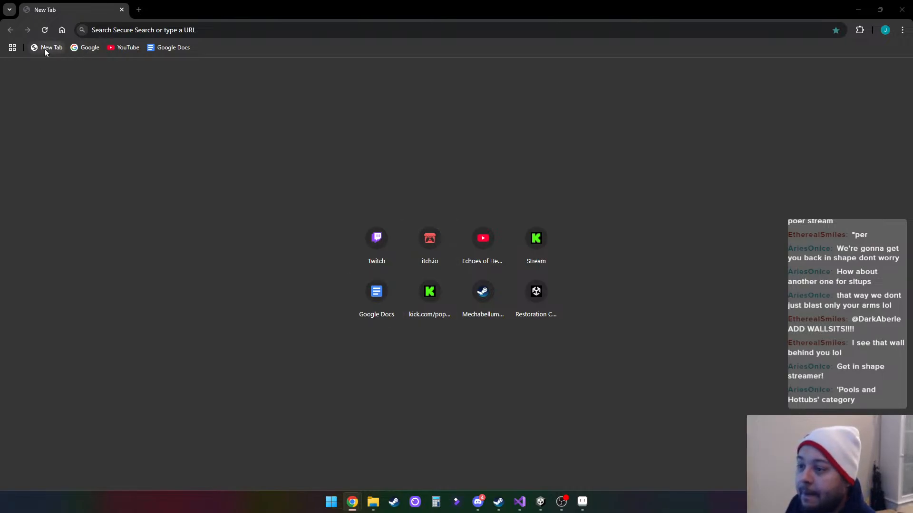
click(83, 48)
click(417, 255)
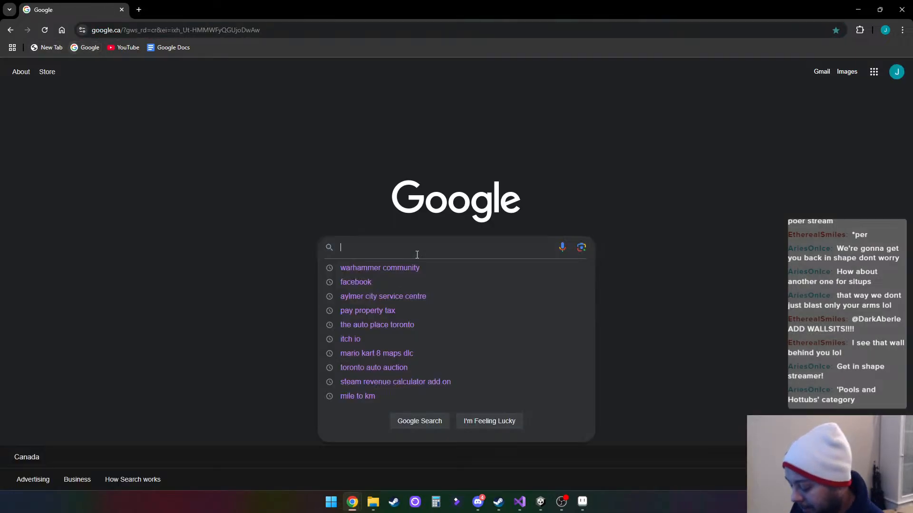
text(twitc)
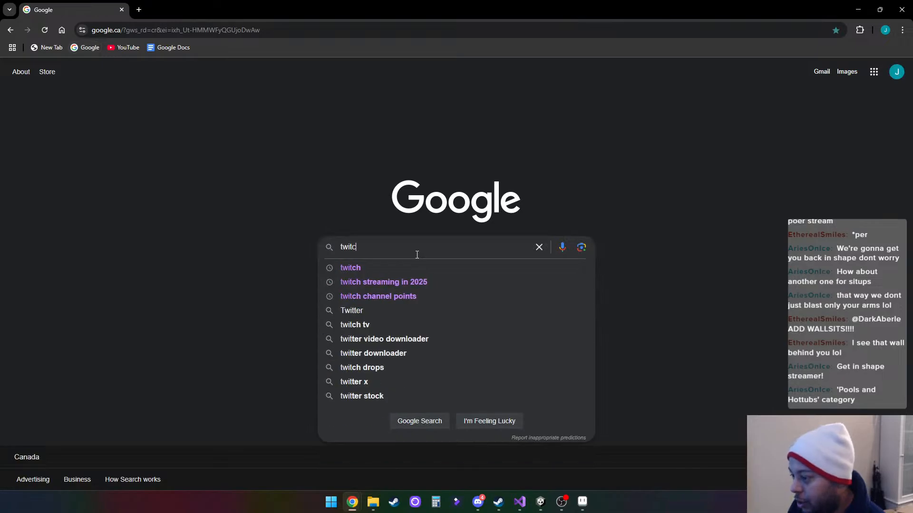
text(h channel points)
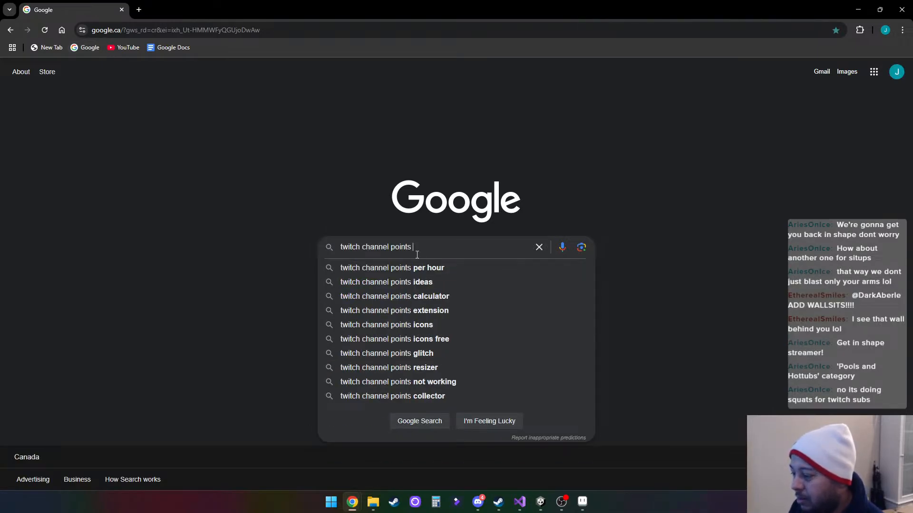
key(Down)
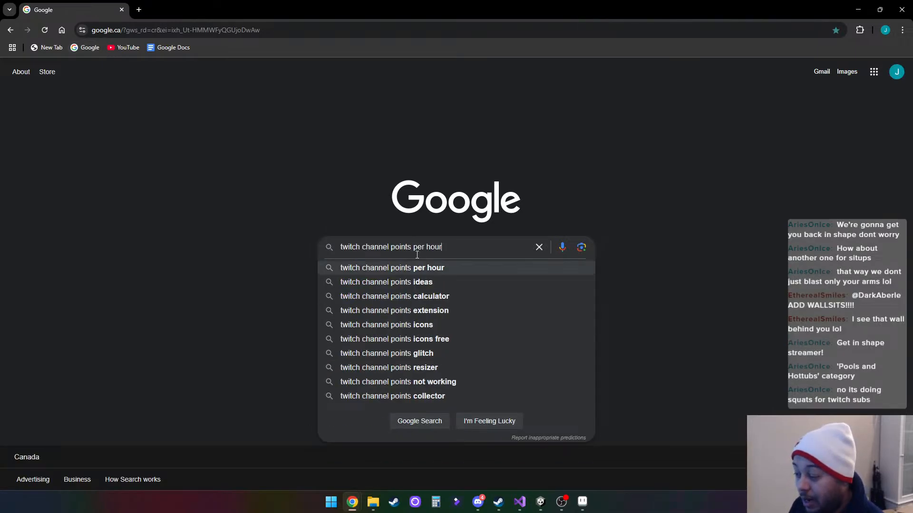
key(Return)
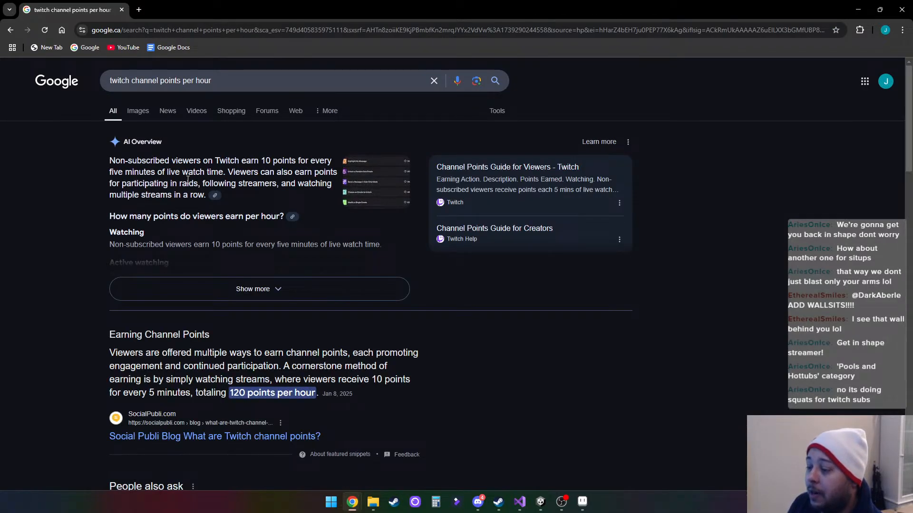
- Read the expanded AI overview on how viewers earn channel points, and return to the Aseprite sprite
click(295, 291)
scroll(302, 286, down, 1)
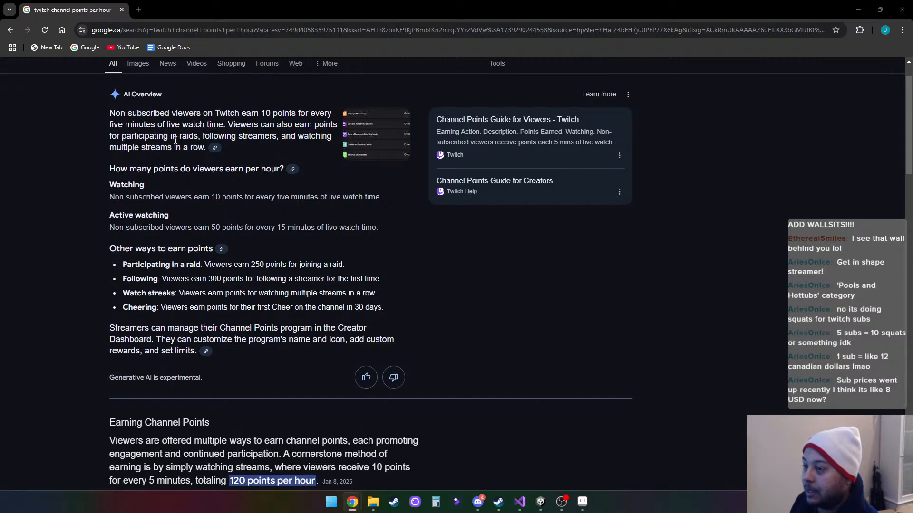
click(858, 9)
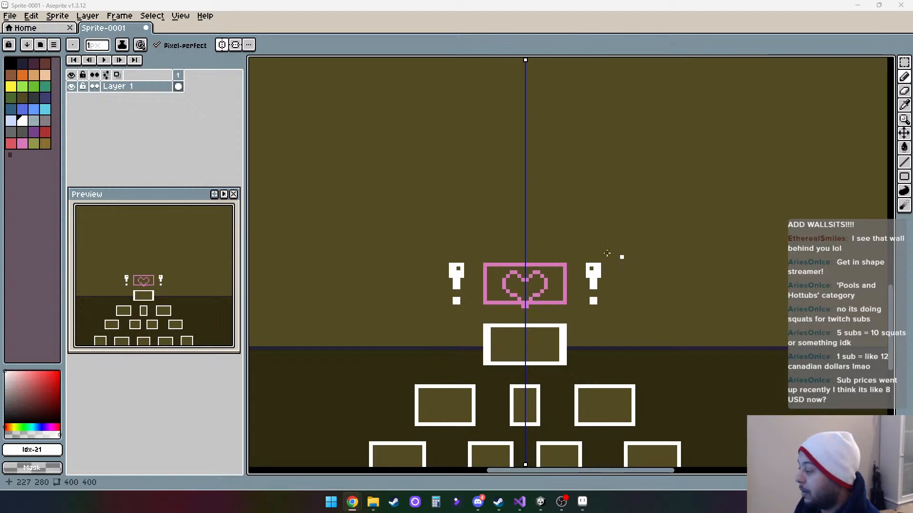
- Turn off the sprite's mirror symmetry and draw a short white vertical line beside the lowest white box
scroll(541, 261, down, 2)
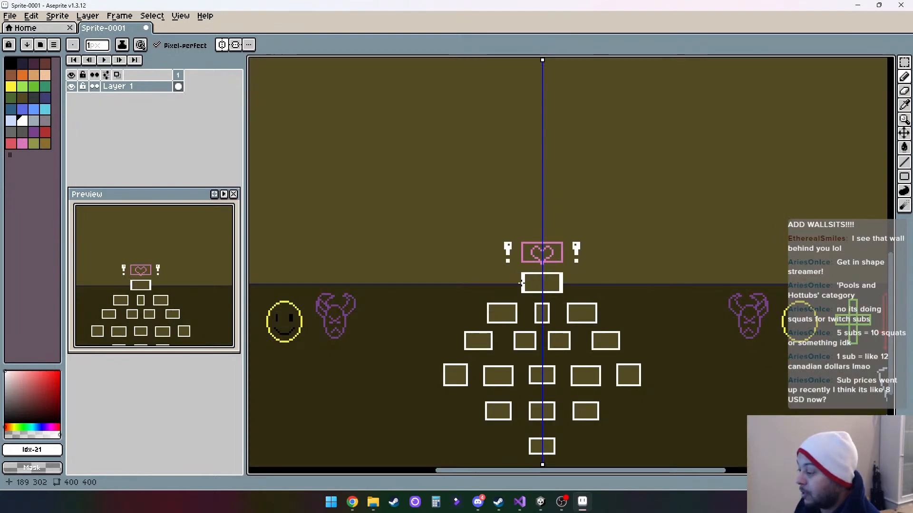
drag(410, 325, 513, 277)
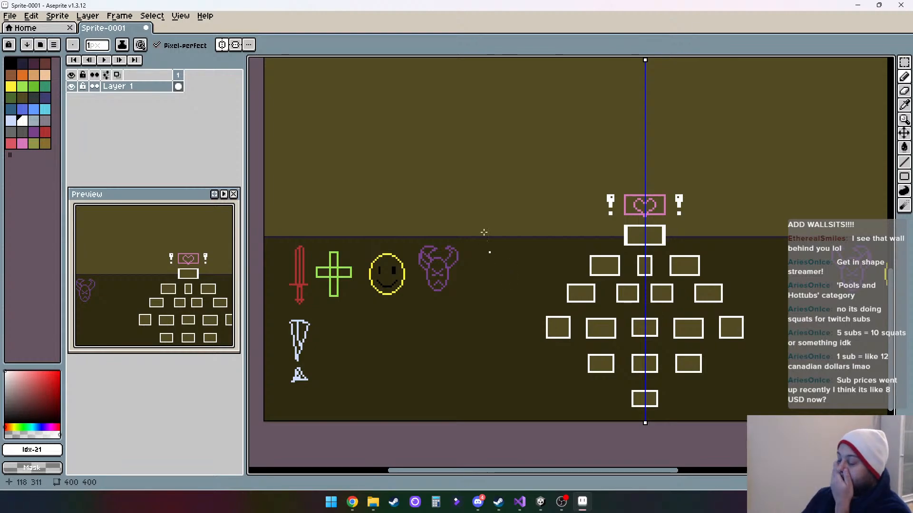
click(223, 48)
drag(366, 155, 468, 235)
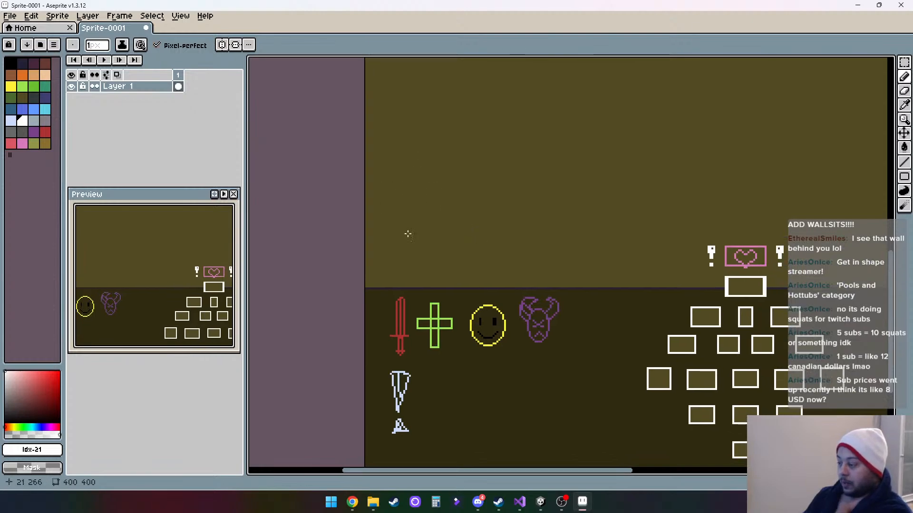
drag(607, 338, 494, 253)
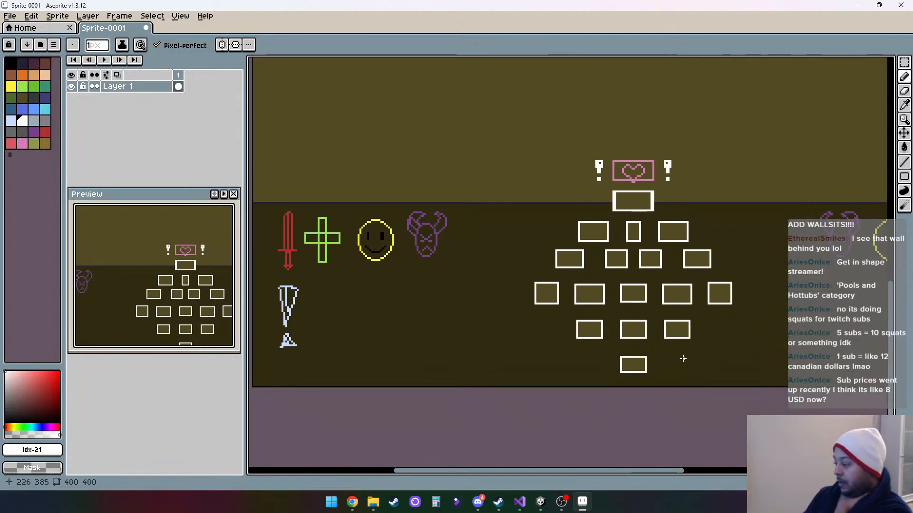
drag(679, 359, 680, 369)
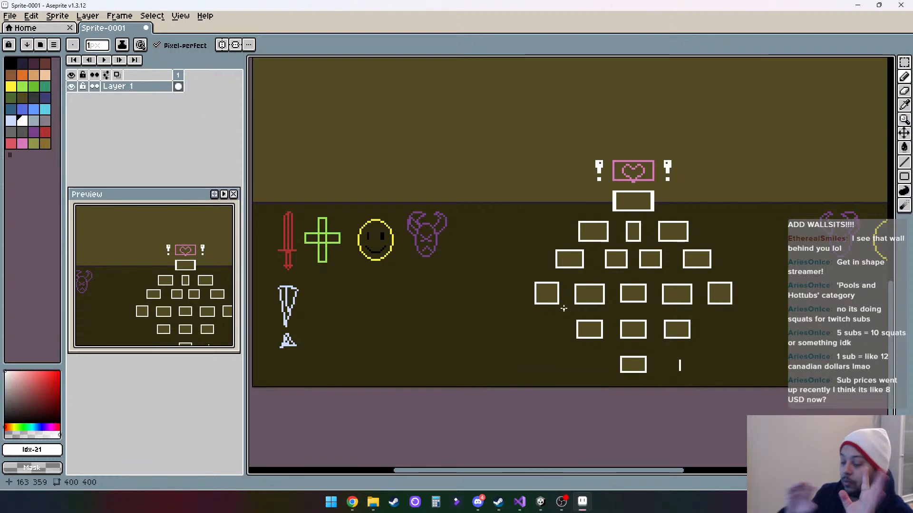
- Switch to Unity and open the Prototypes folder inside the project's Scenes assets
click(857, 5)
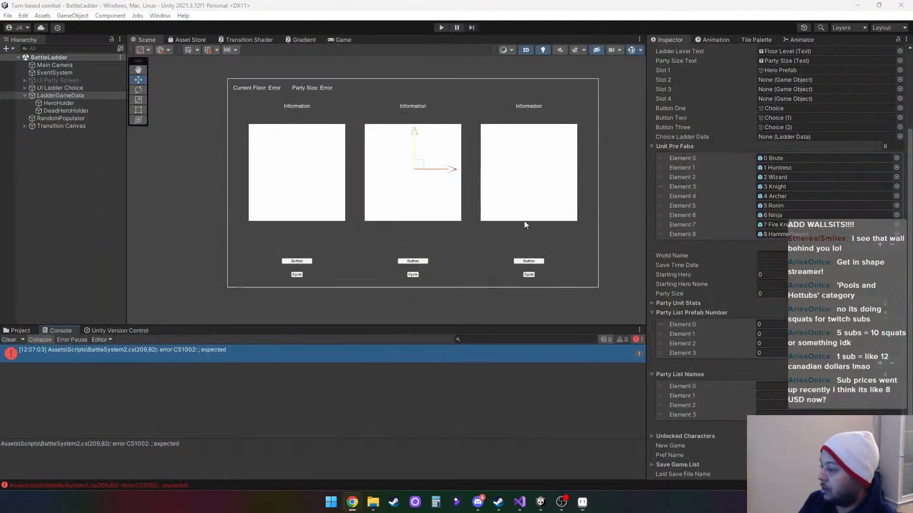
click(18, 332)
scroll(33, 393, down, 2)
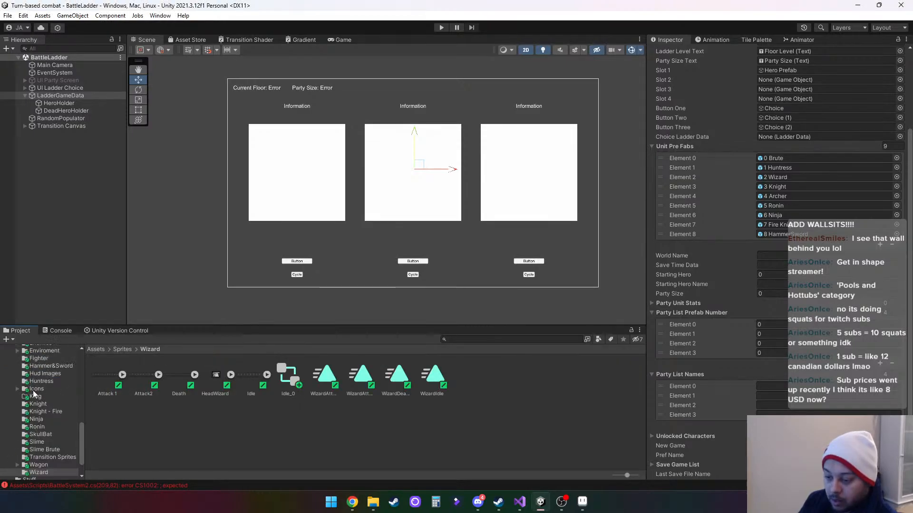
scroll(34, 393, up, 10)
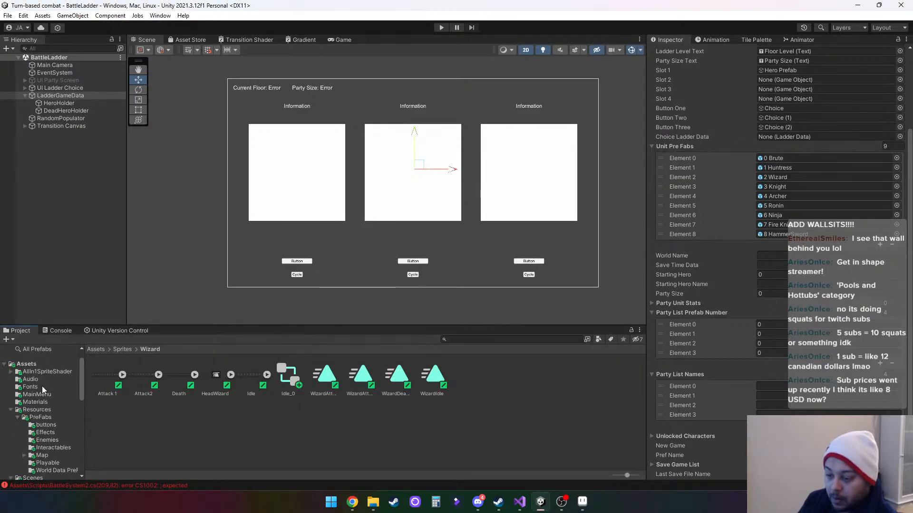
scroll(42, 386, down, 8)
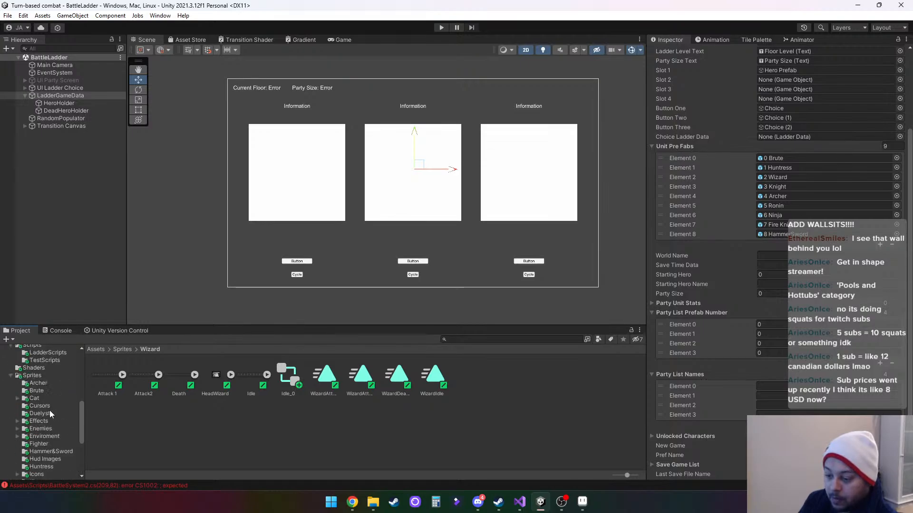
scroll(50, 410, down, 3)
scroll(50, 410, up, 3)
click(11, 376)
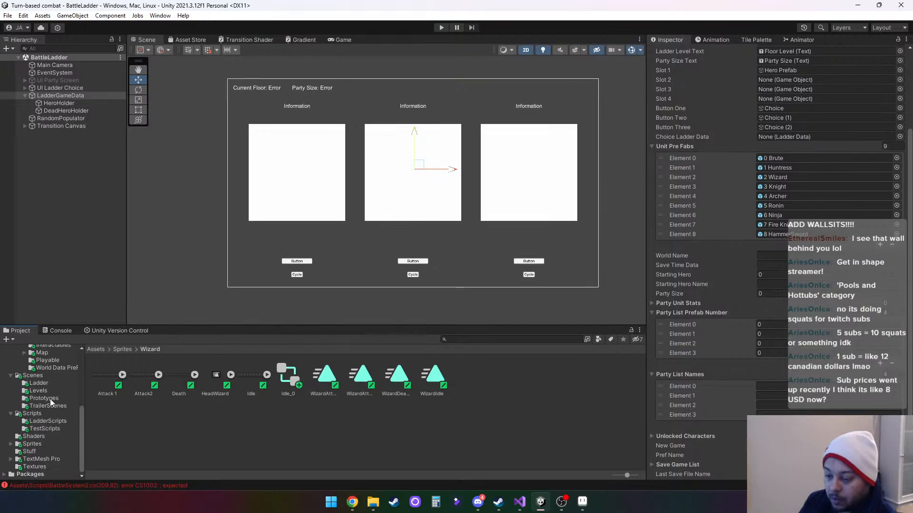
click(33, 376)
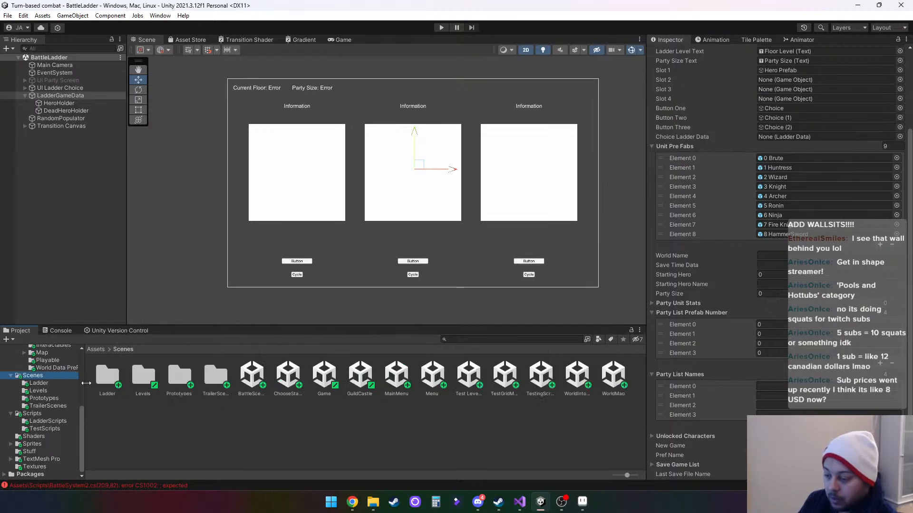
double_click(179, 375)
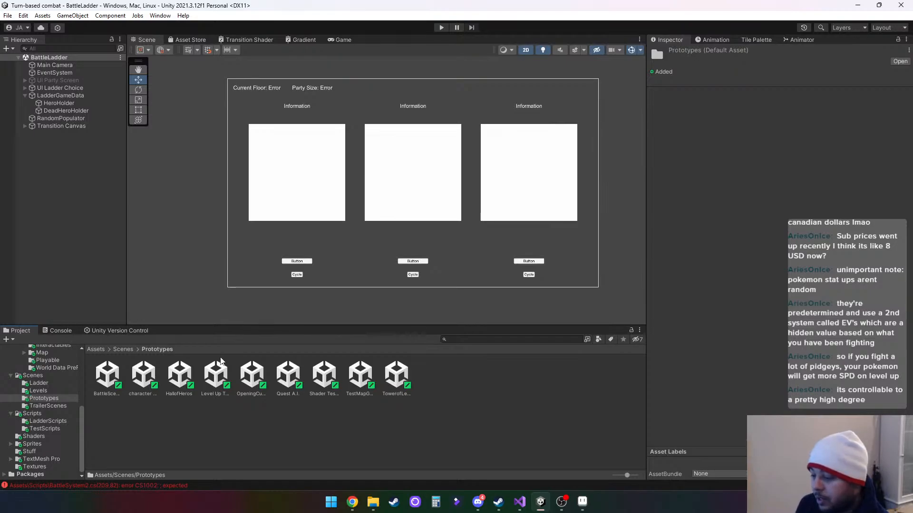
- Open the Level Up Test scene from the Prototypes folder
click(142, 375)
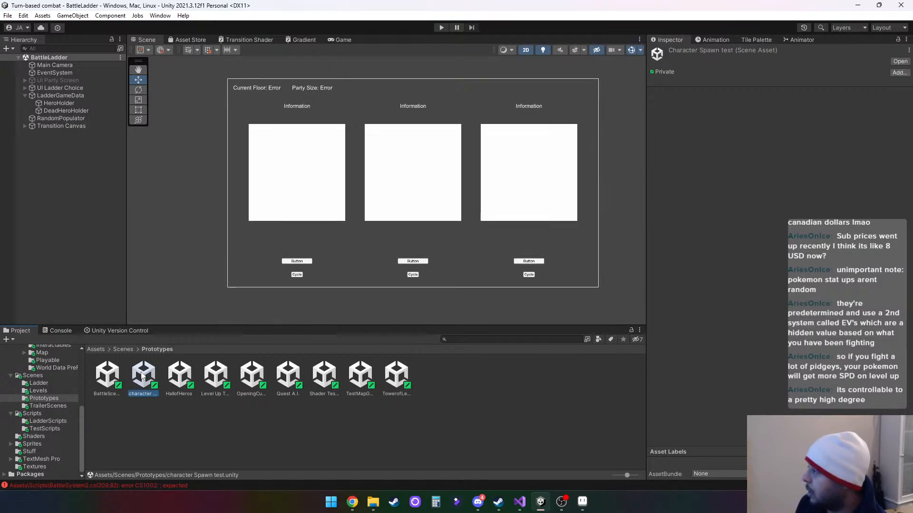
click(173, 375)
click(221, 377)
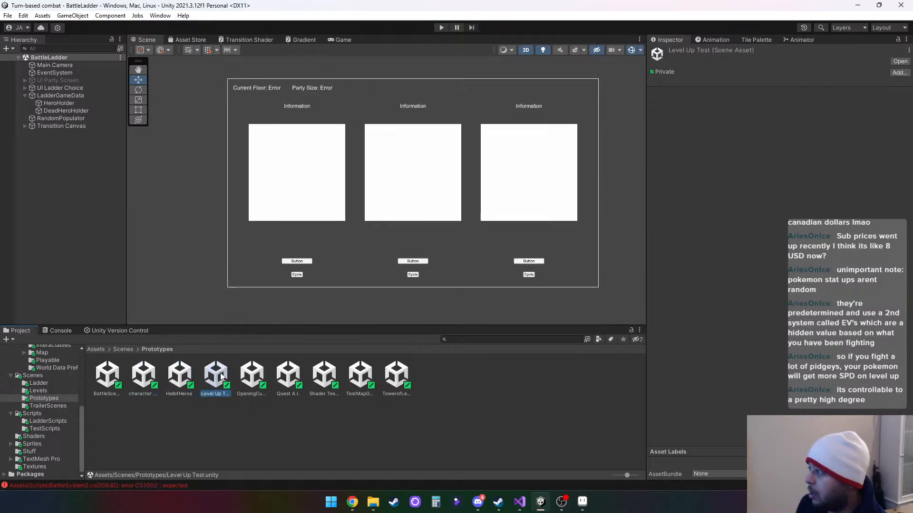
double_click(217, 377)
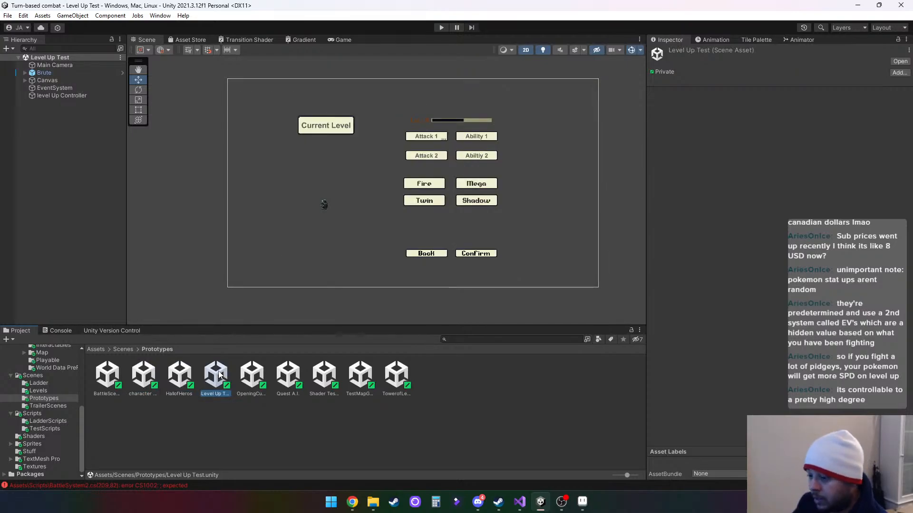
- Check which scene each of the other assets in the Prototypes folder contains
click(252, 373)
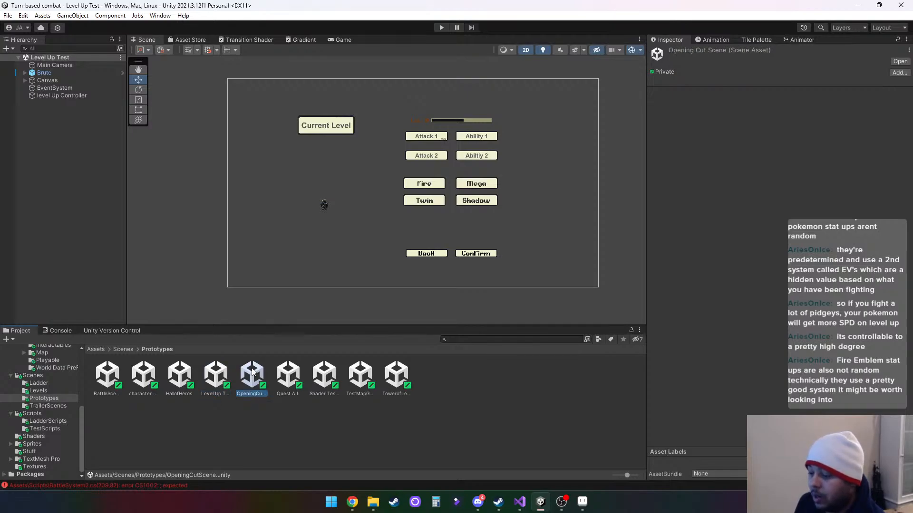
click(288, 372)
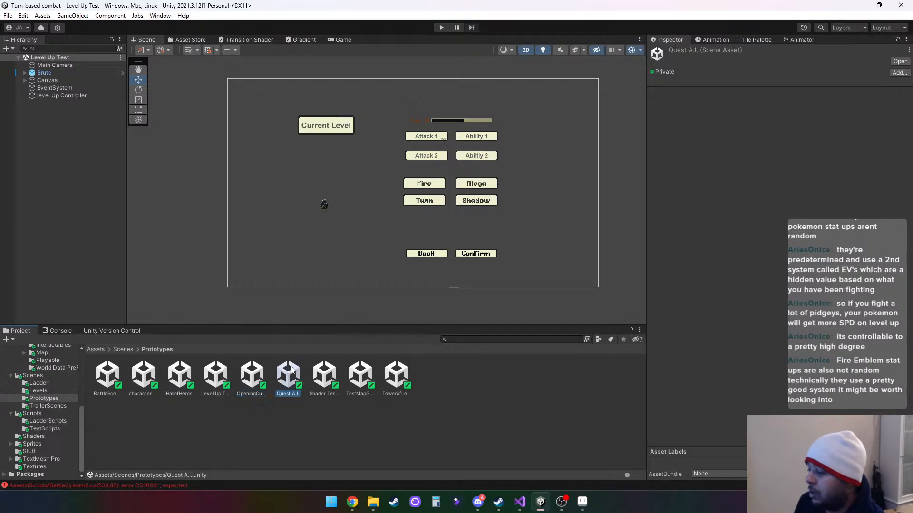
click(327, 375)
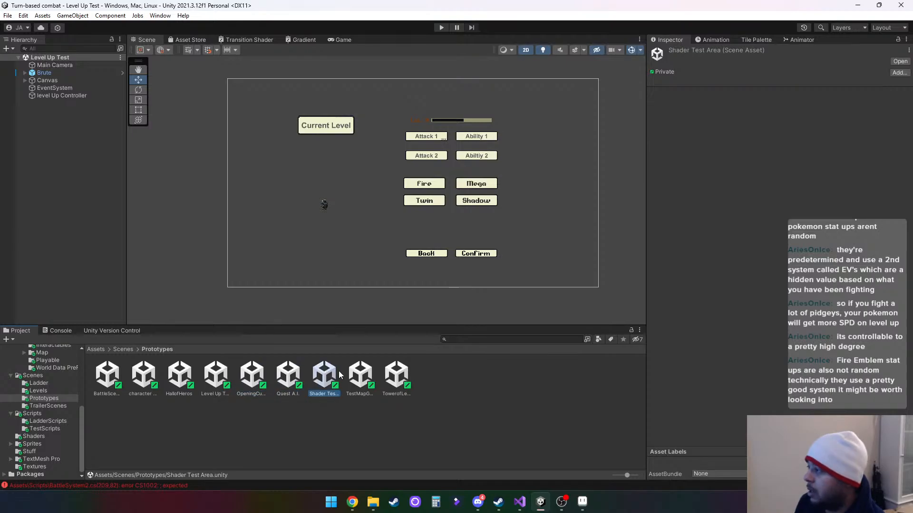
click(362, 375)
click(394, 375)
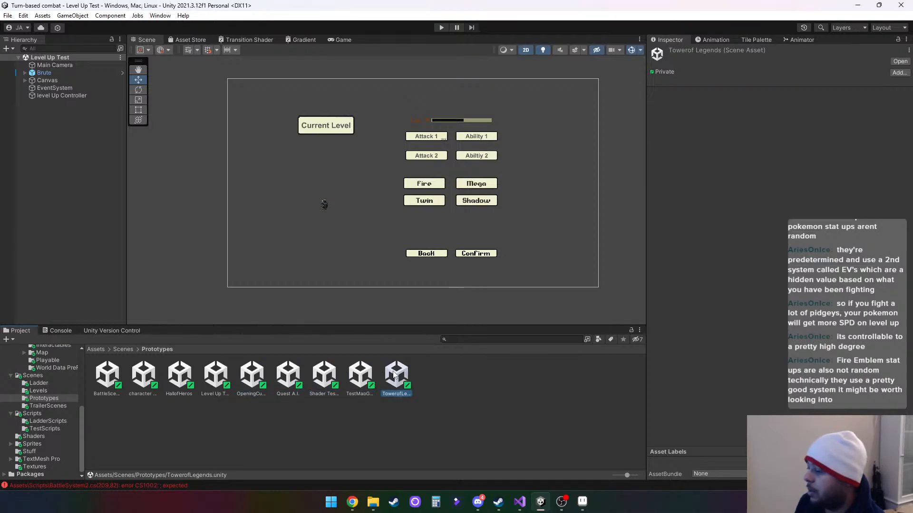
click(104, 378)
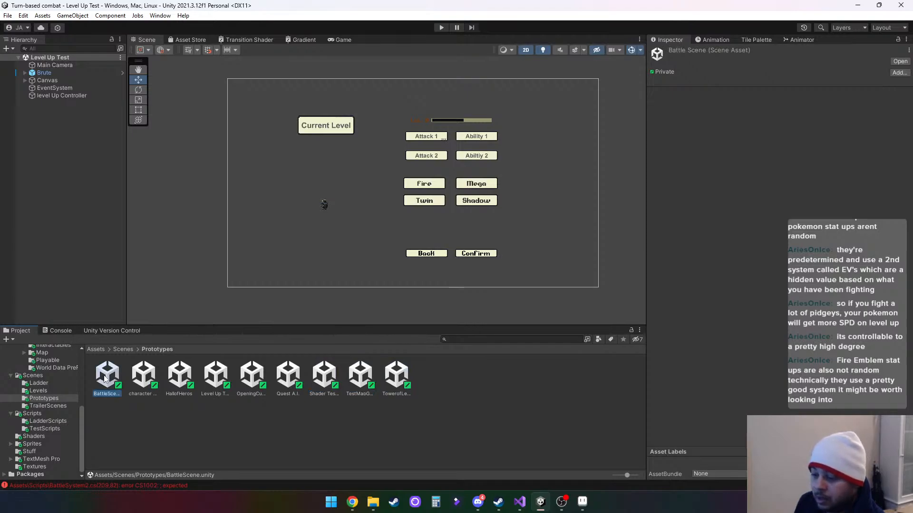
click(150, 376)
- Go up to the Scenes folder and open the Test LevelUp Stat gen scene
click(118, 349)
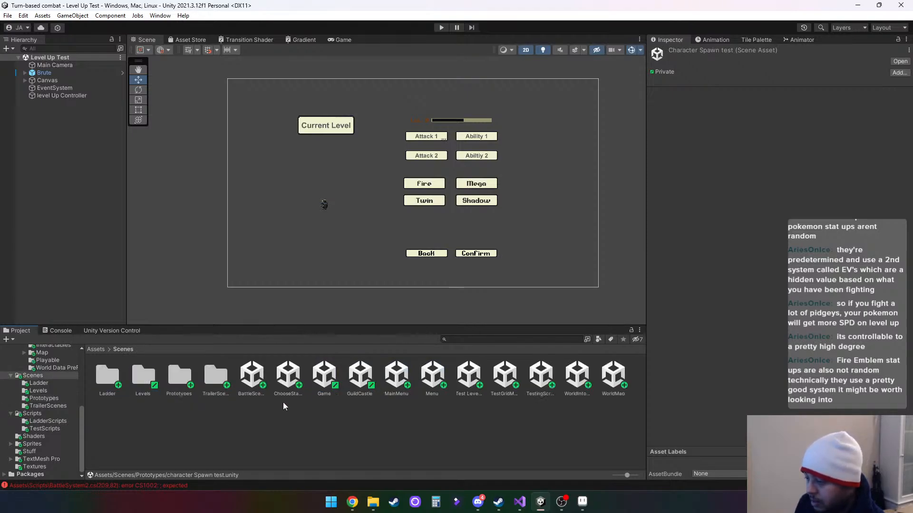
click(473, 380)
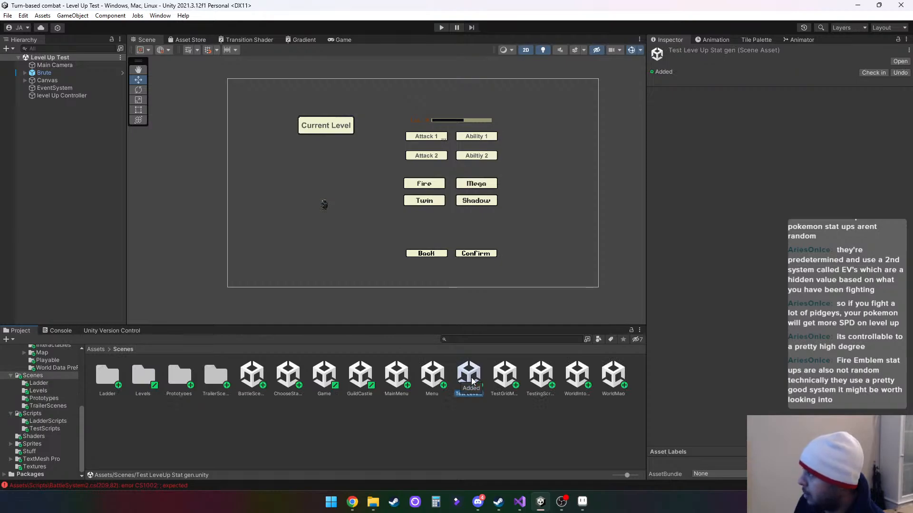
double_click(473, 380)
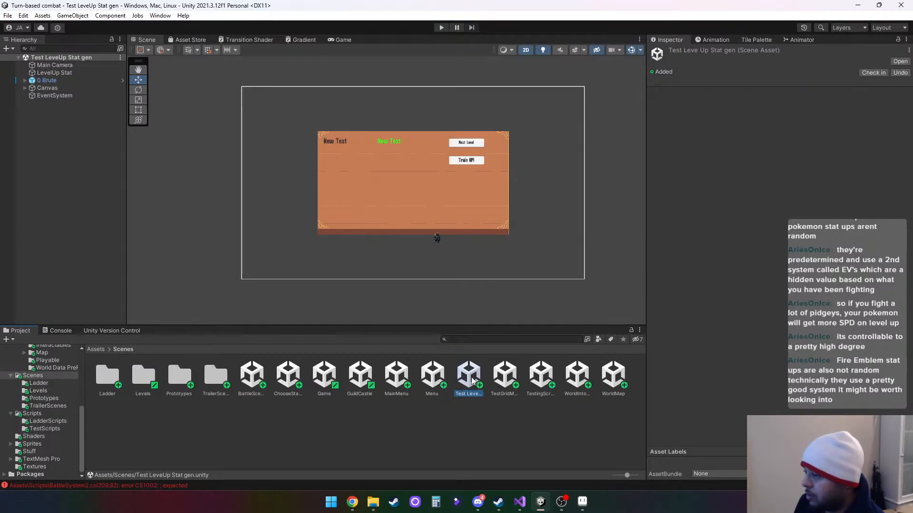
- Try to play the scene and open the reported compiler error at its line in BattleSystem2.cs
click(442, 28)
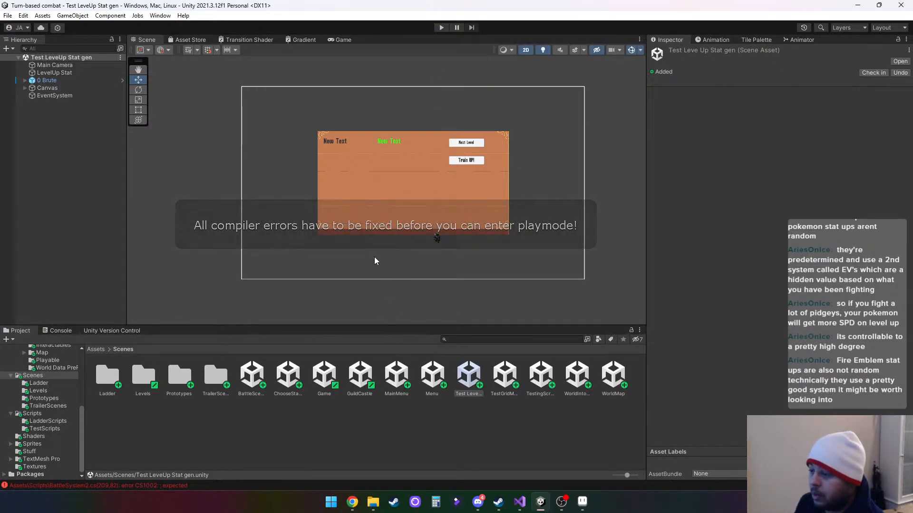
click(138, 486)
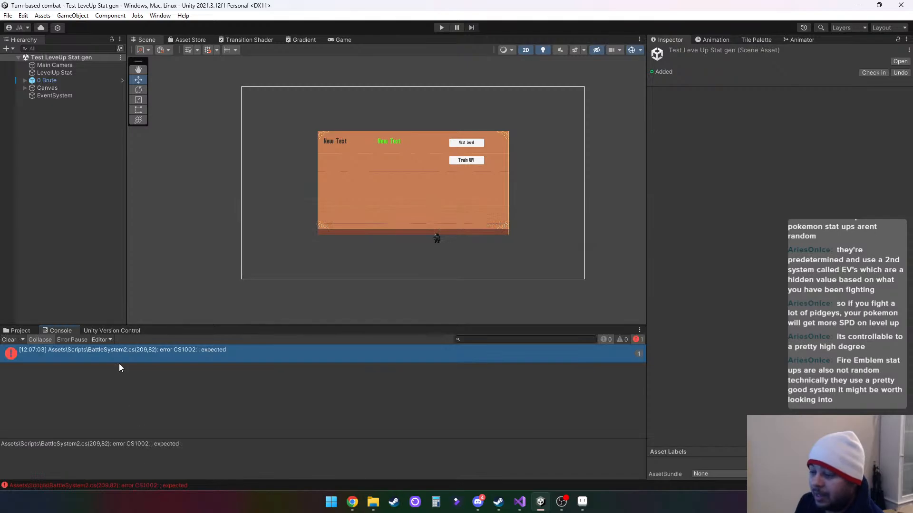
double_click(133, 350)
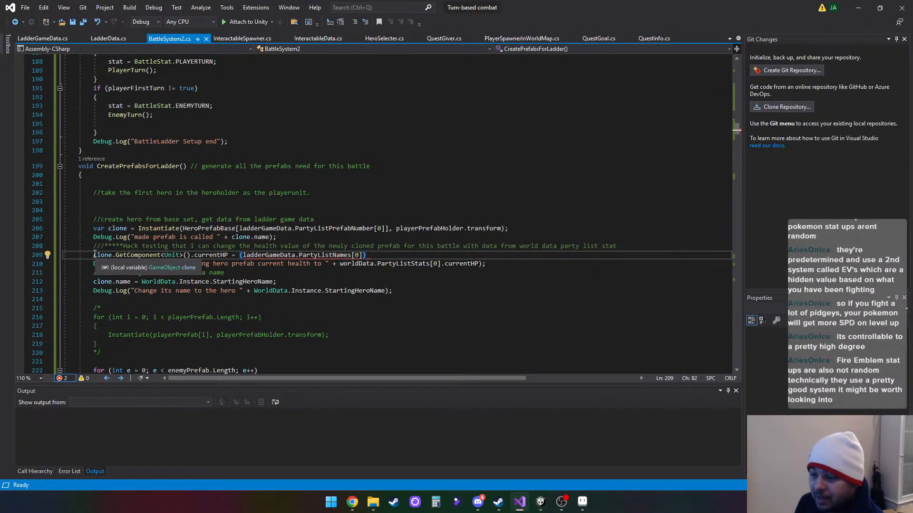
- Comment out the clone's currentHP assignment on line 209, save BattleSystem2.cs, and return to Unity
text(//)
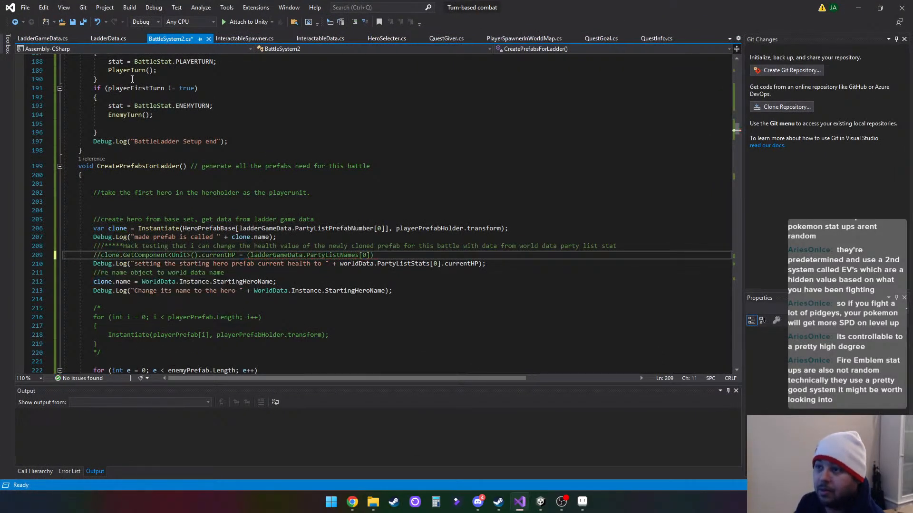
click(73, 21)
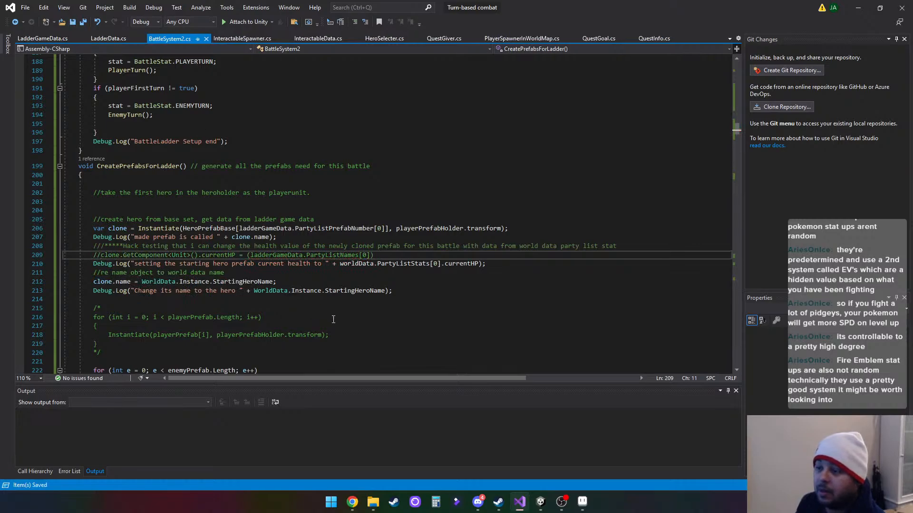
click(858, 7)
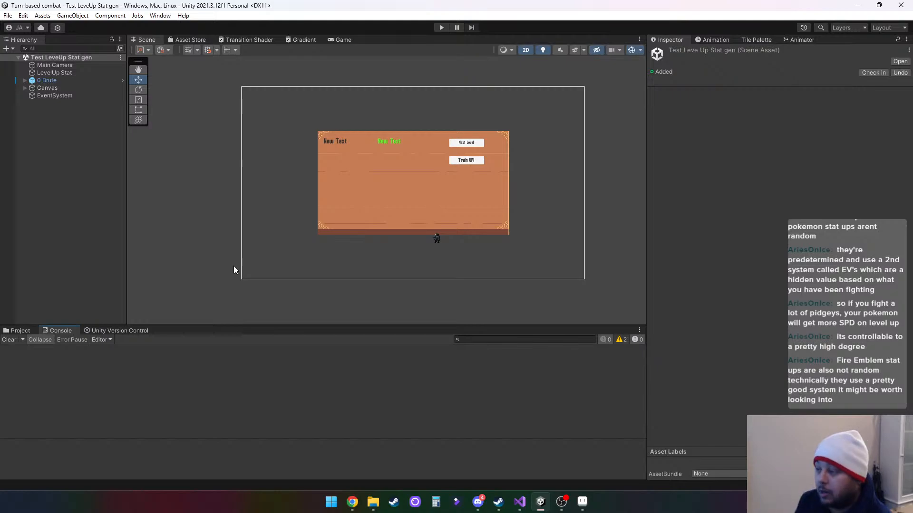
- Play the Test LevelUp Stat gen scene and advance the hero through several levels to preview the stat increases
click(441, 27)
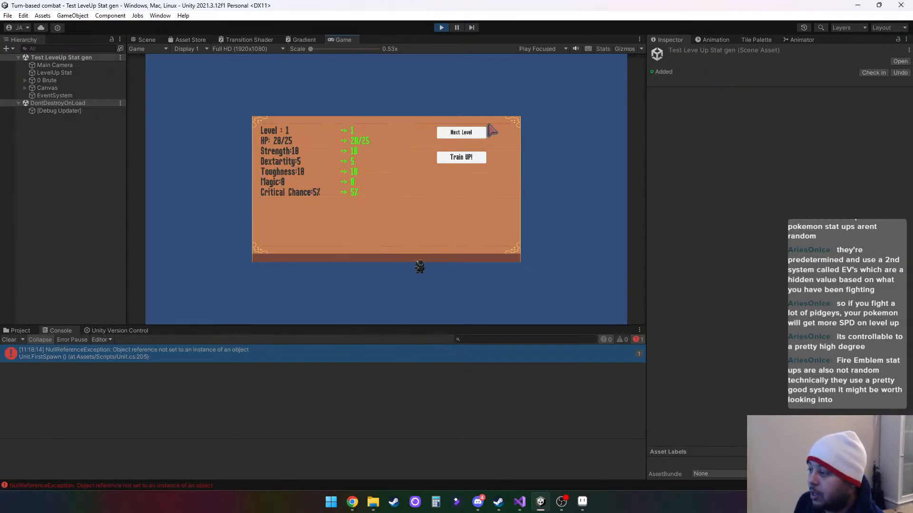
click(465, 137)
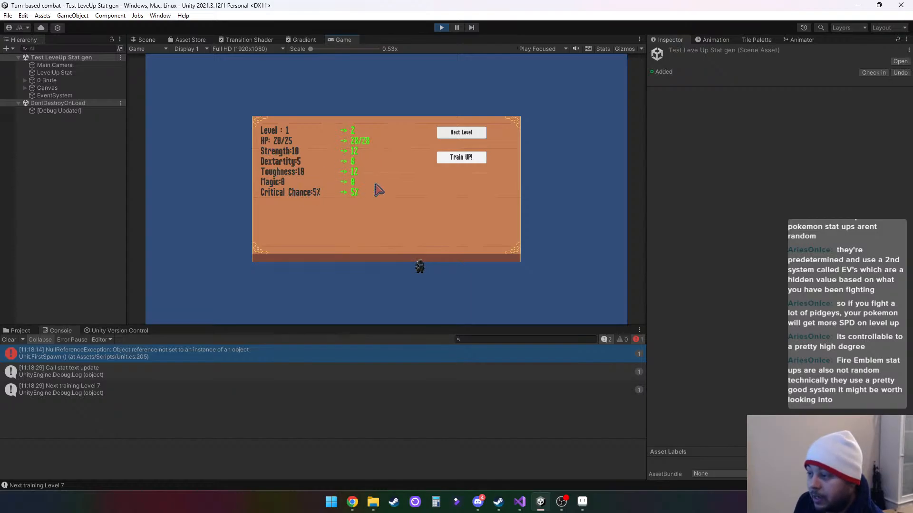
click(471, 135)
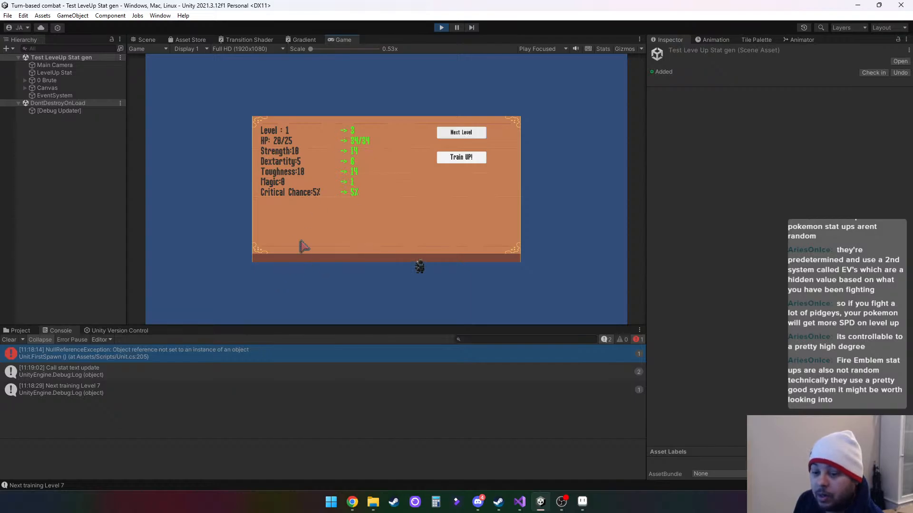
click(463, 137)
click(463, 137)
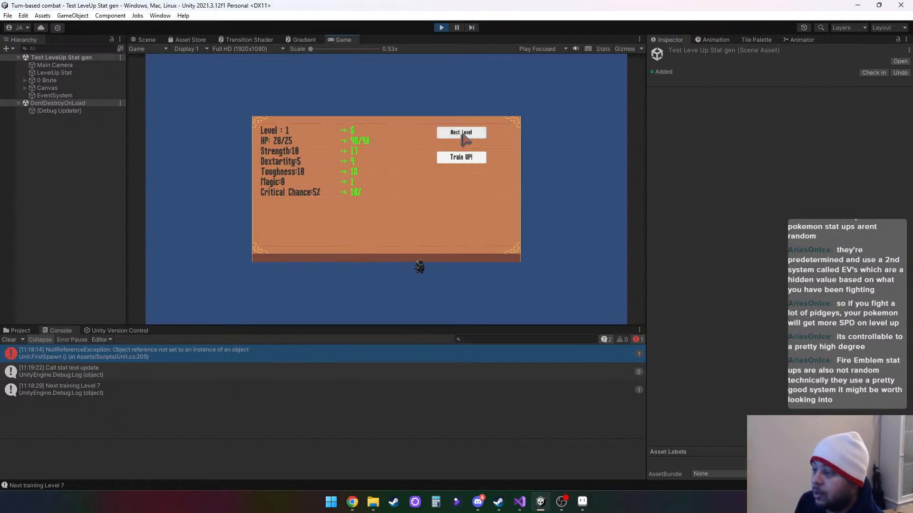
click(465, 139)
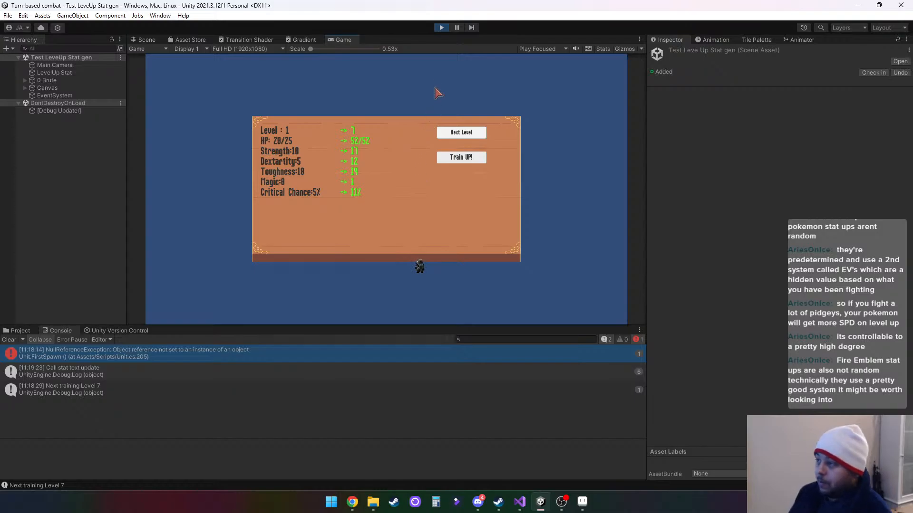
- Clear the console messages, stop playing the scene, and switch back to the sprite in Aseprite
click(14, 340)
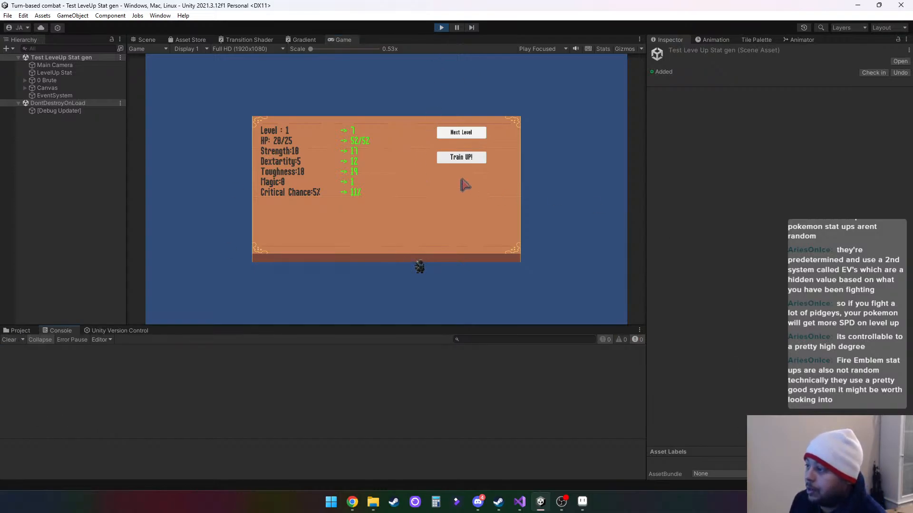
click(441, 28)
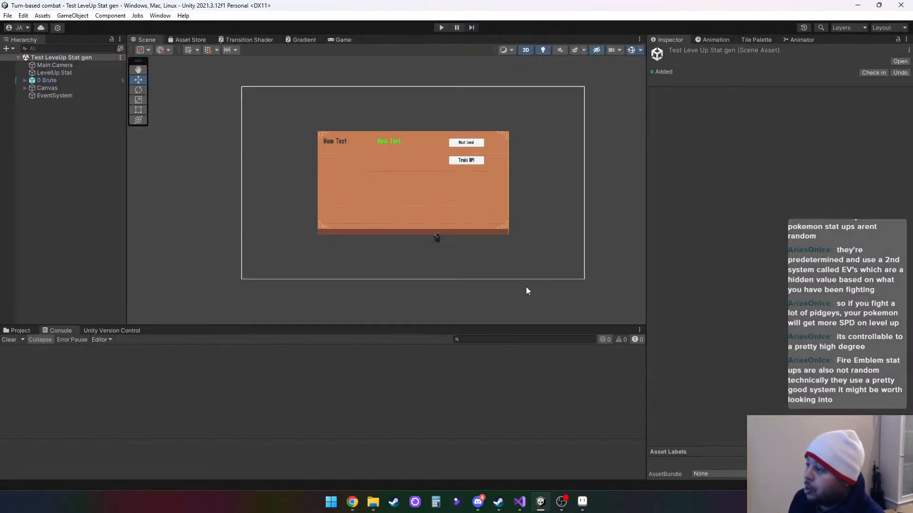
click(857, 8)
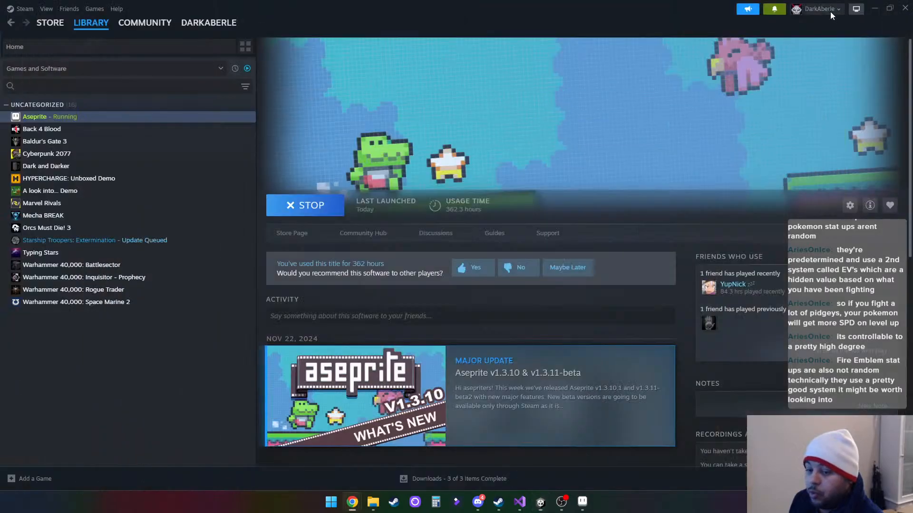
click(582, 502)
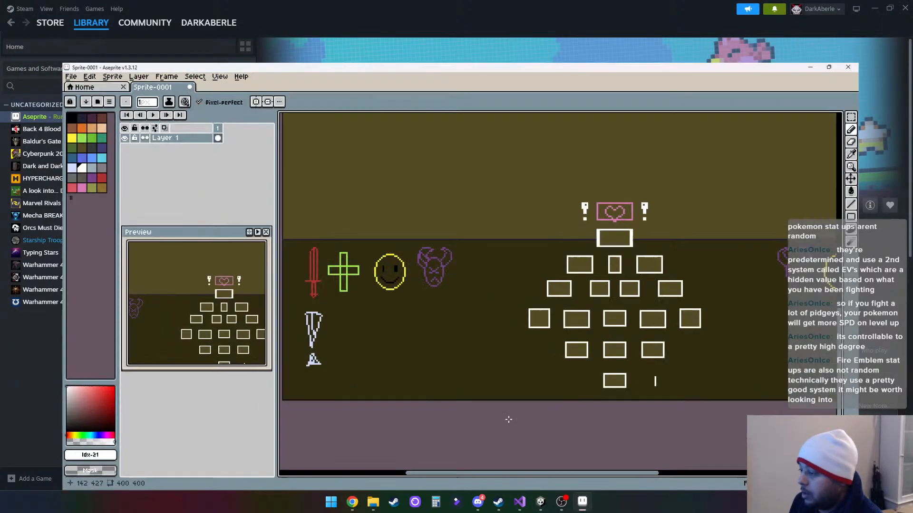
drag(726, 330, 571, 340)
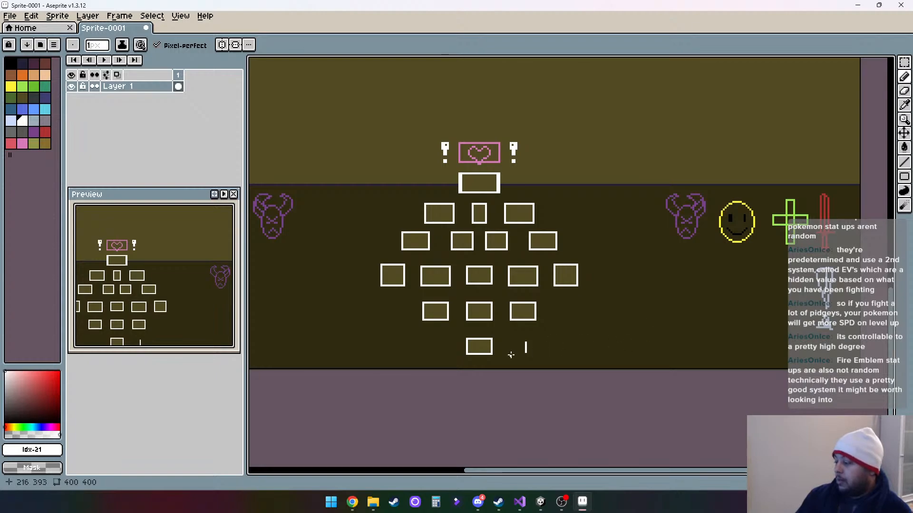
click(518, 311)
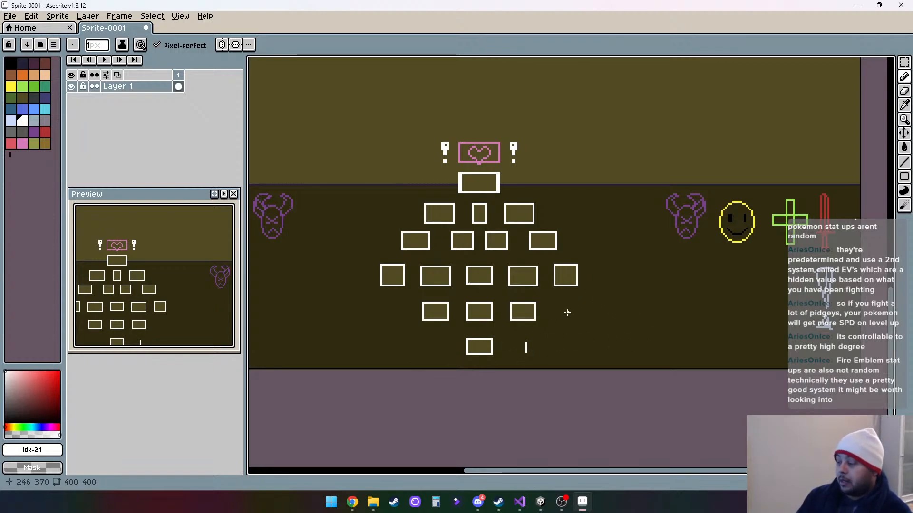
key(ctrl+z)
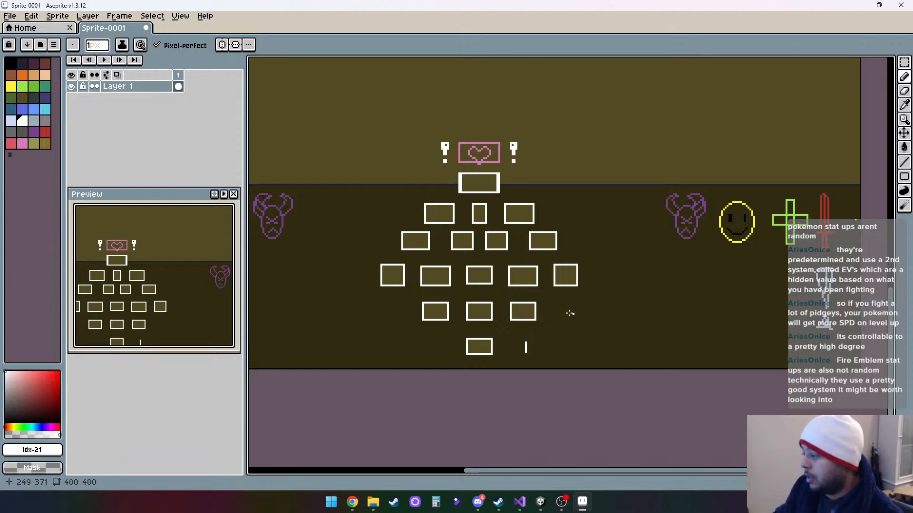
scroll(557, 314, up, 1)
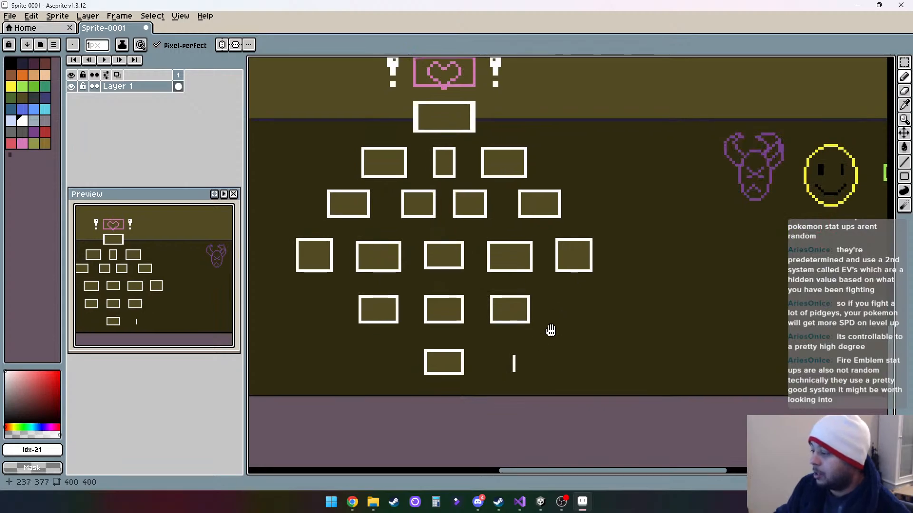
drag(550, 329, 568, 338)
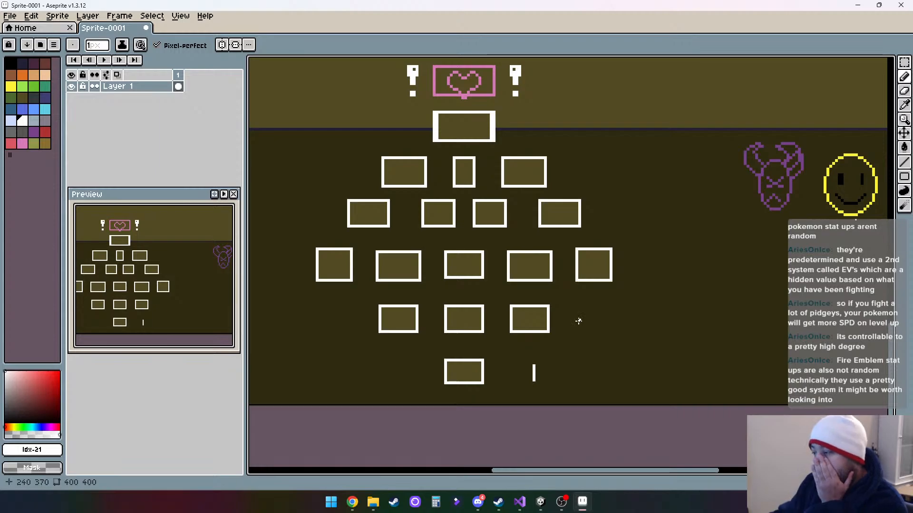
scroll(603, 224, down, 3)
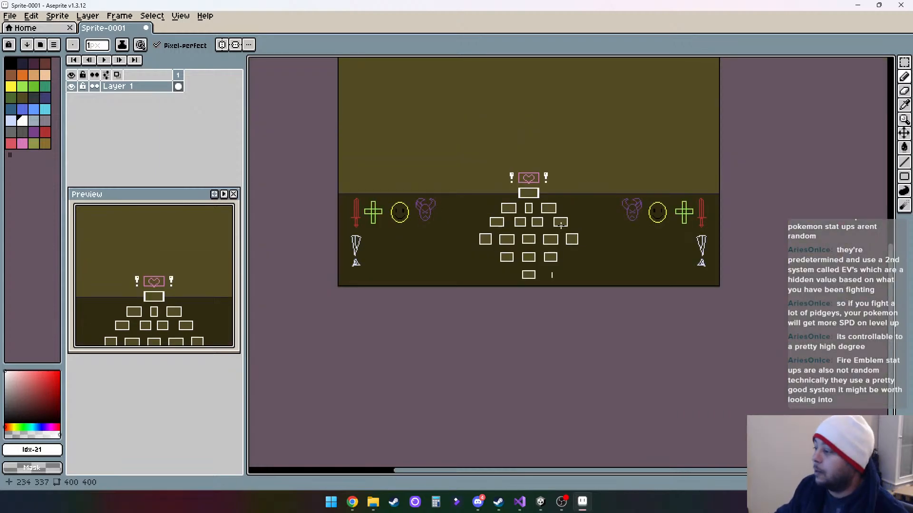
- Select the whole room-box ladder with its heart box, about 113 × 122 px, and place a copy directly above it at 144, 150
scroll(608, 220, up, 2)
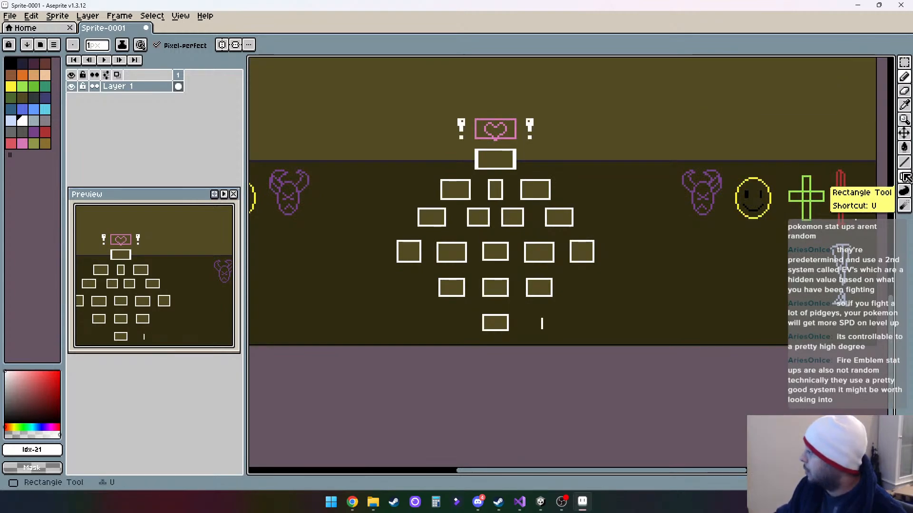
click(904, 62)
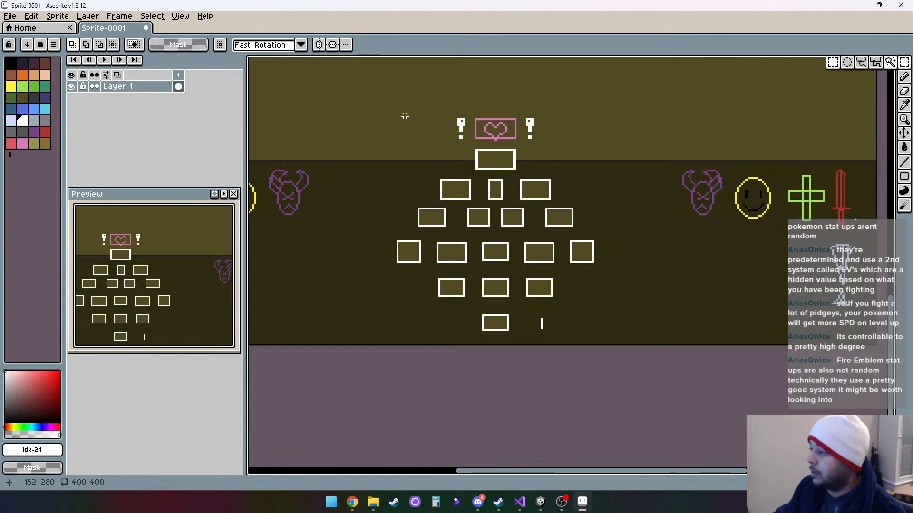
drag(389, 110, 603, 340)
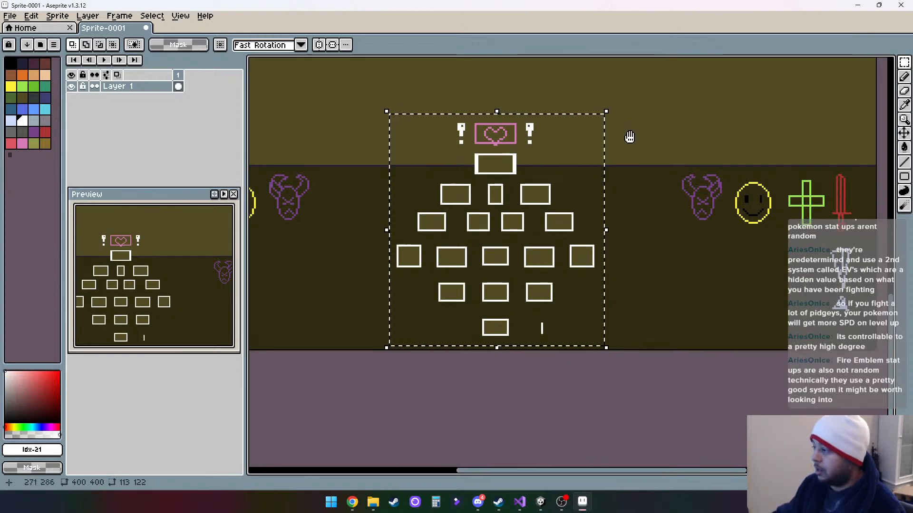
scroll(627, 140, up, 3)
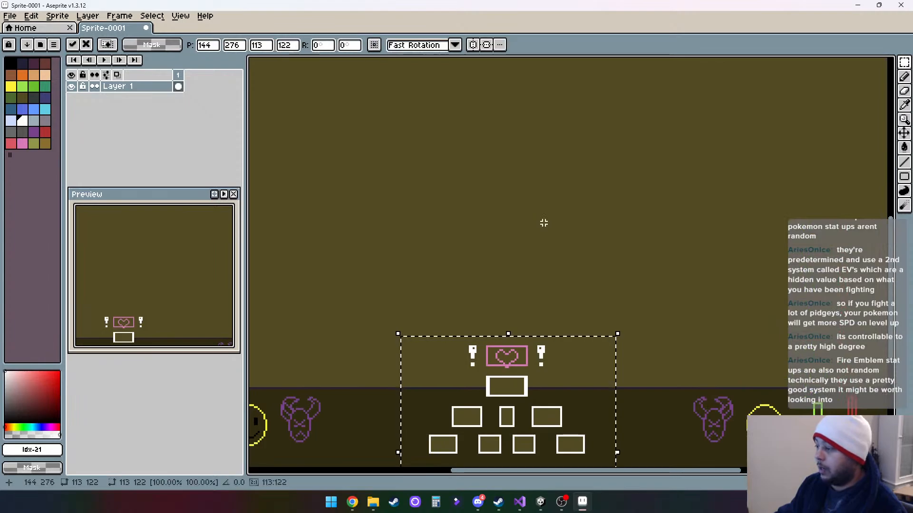
scroll(544, 223, down, 5)
scroll(545, 223, up, 1)
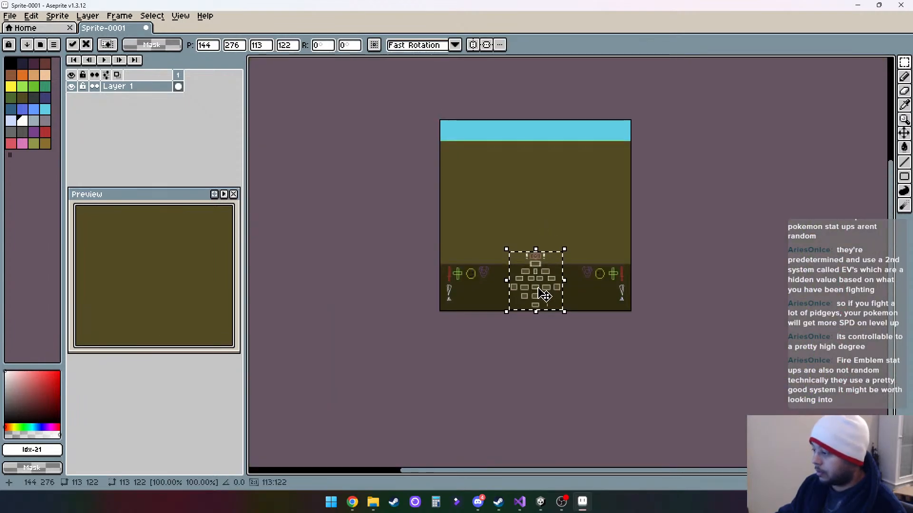
drag(542, 290, 546, 235)
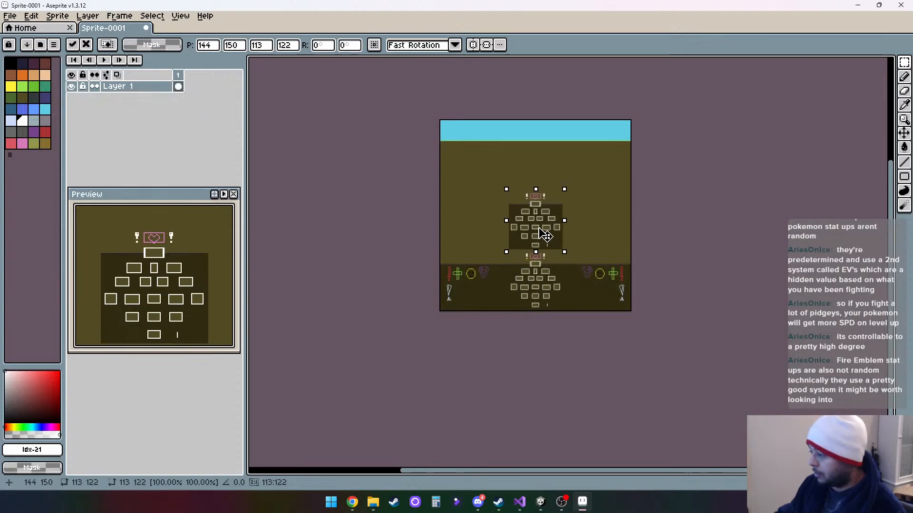
- Nudge the copied room-box ladder down to position 144, 155, just above the lower ladder's heart box
scroll(541, 229, up, 3)
scroll(541, 229, down, 2)
scroll(540, 229, up, 1)
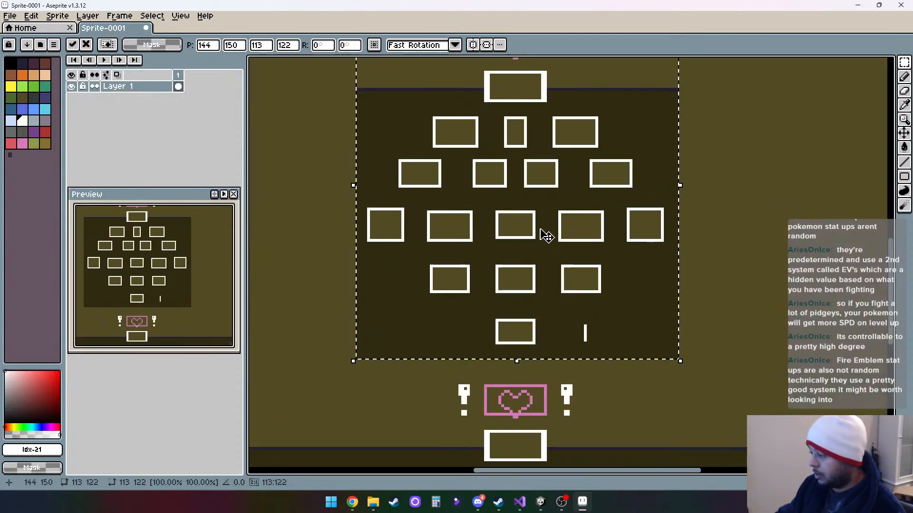
key(Down)
key(Down)
key(Down)
key(Down)
key(Down)
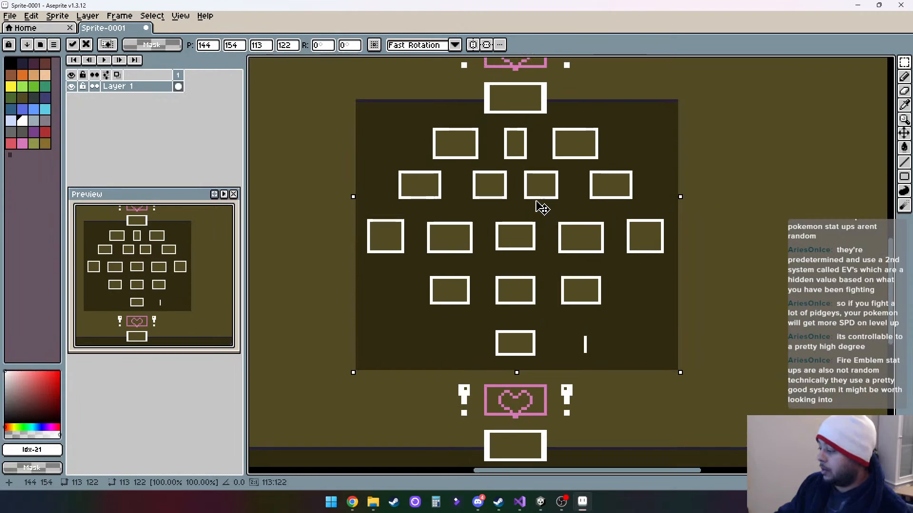
scroll(542, 211, down, 1)
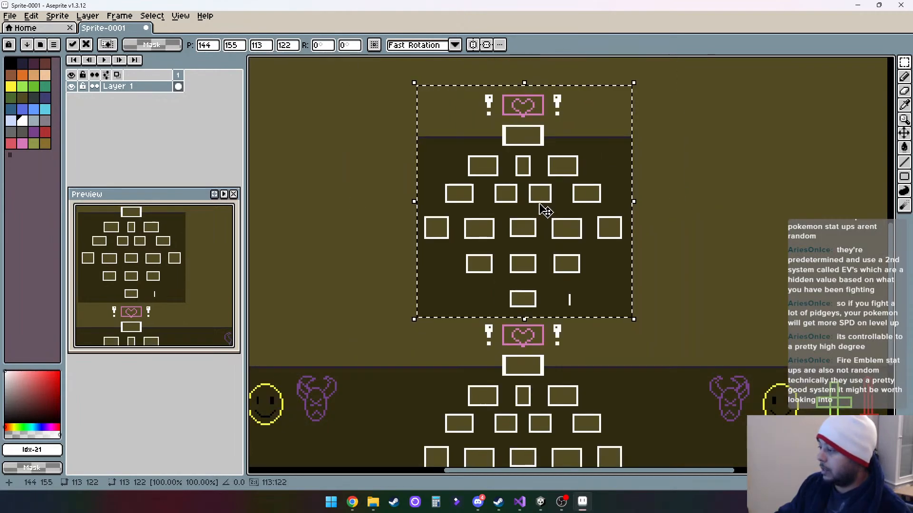
scroll(539, 205, down, 2)
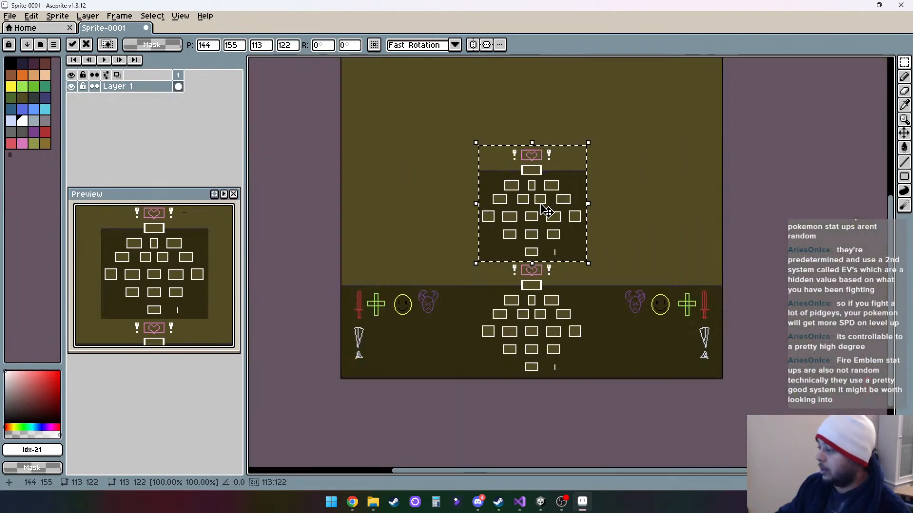
- Place another copy of the 113 × 122 px ladder above the middle one at 144, 33, and deselect it
drag(552, 206, 539, 301)
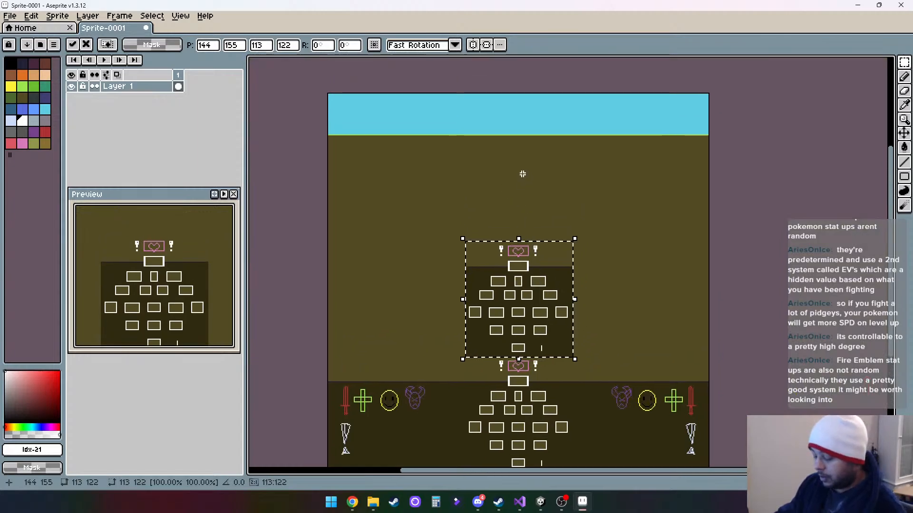
key(ctrl+z)
drag(515, 392, 520, 169)
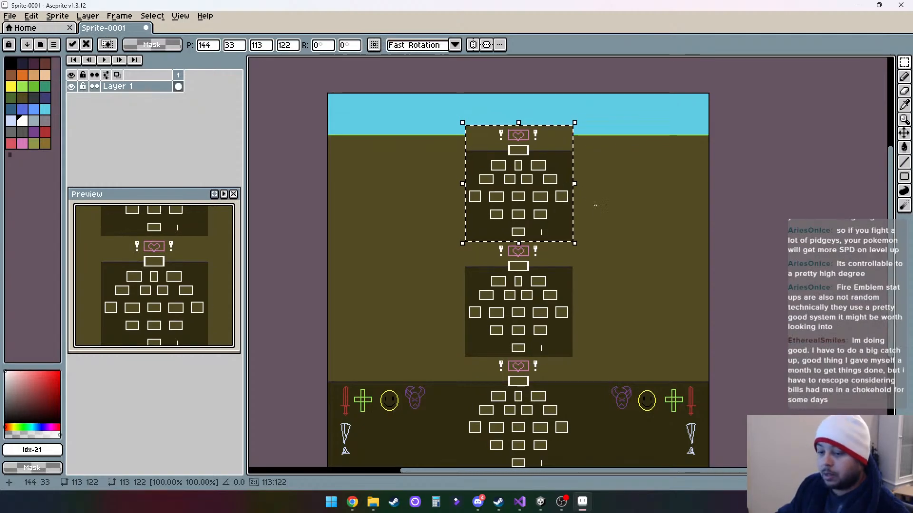
click(612, 214)
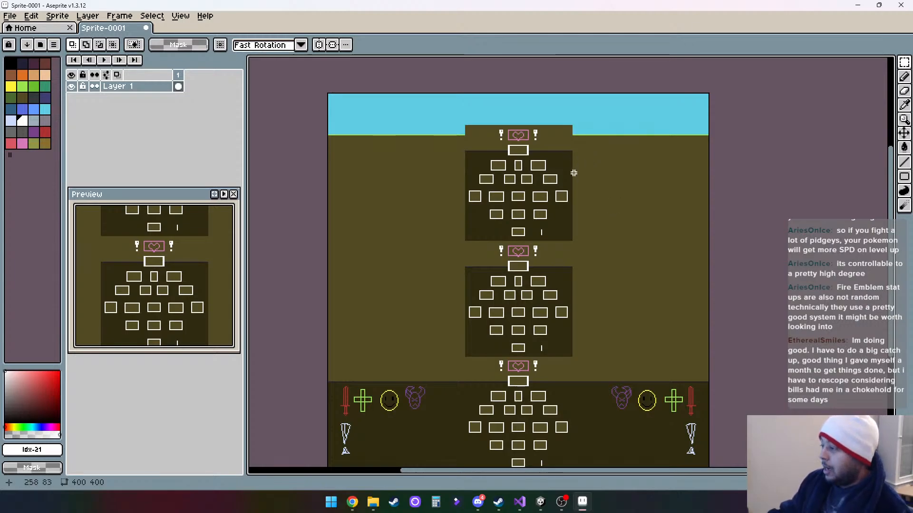
- Extend the light green ground line across the uppermost ladder copy with the Line tool, from both edges up to its heart box
scroll(563, 160, up, 4)
scroll(539, 259, down, 2)
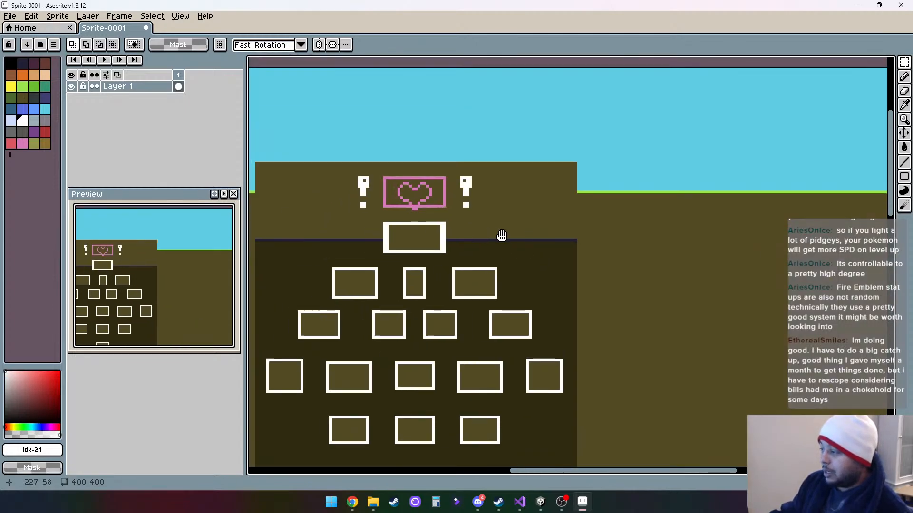
drag(539, 229, 596, 226)
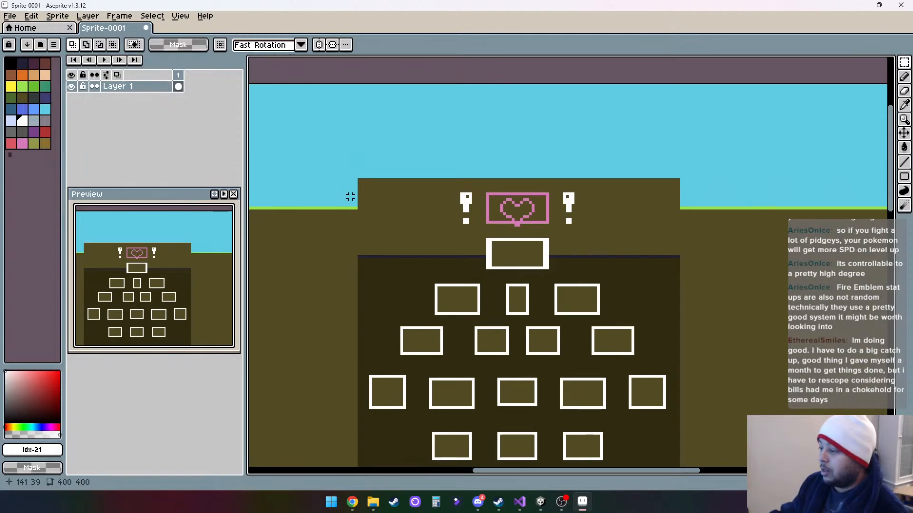
click(22, 86)
key(l)
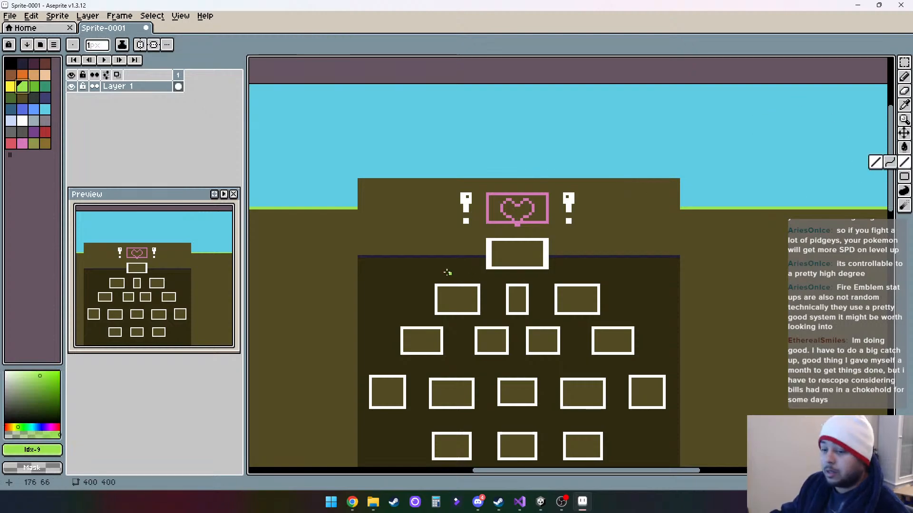
drag(360, 210, 485, 208)
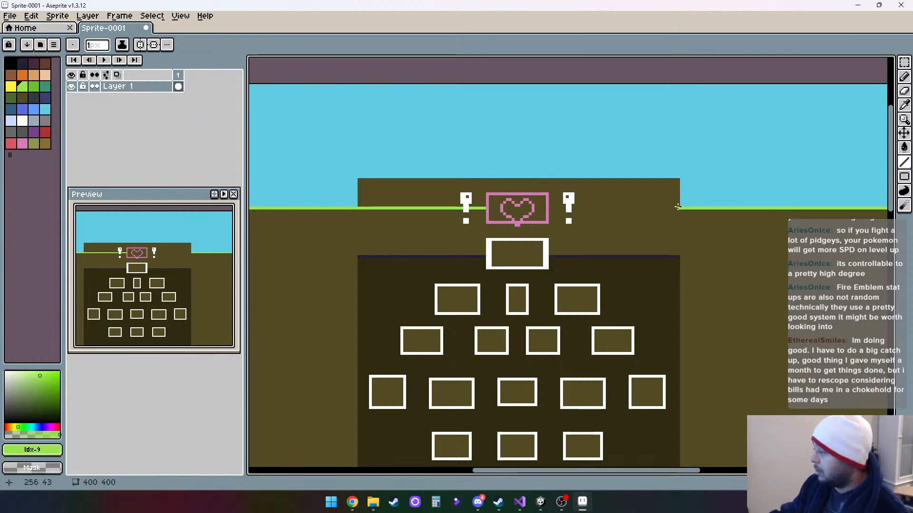
drag(677, 208, 569, 207)
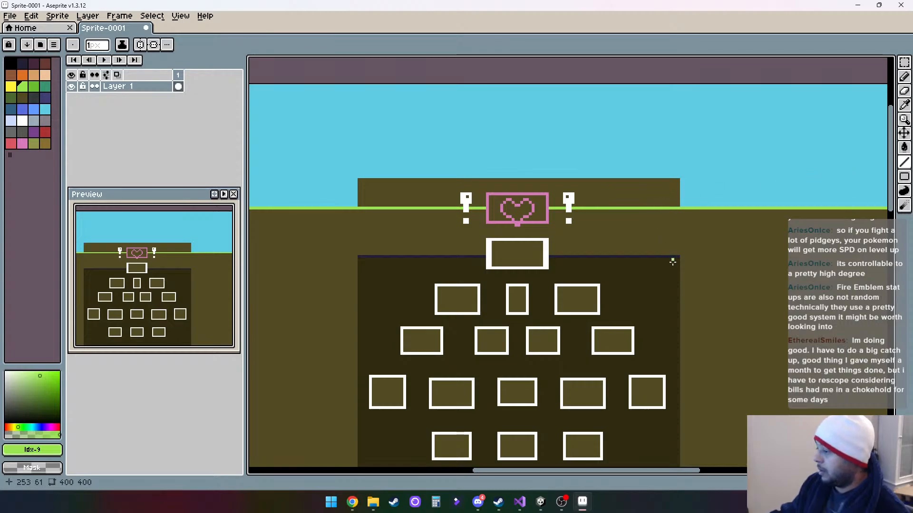
- Handwrite the floor numbers 2 to 6 in white with the Pencil tool beside the lowest ladder's successive rows
drag(683, 325, 693, 238)
scroll(693, 237, down, 5)
scroll(685, 288, up, 1)
drag(698, 311, 622, 266)
drag(647, 347, 636, 345)
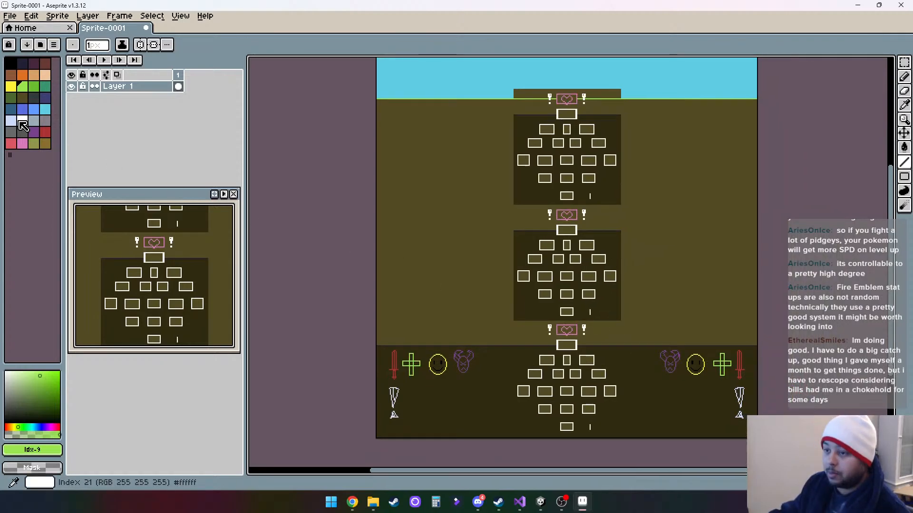
click(22, 124)
drag(615, 337, 563, 314)
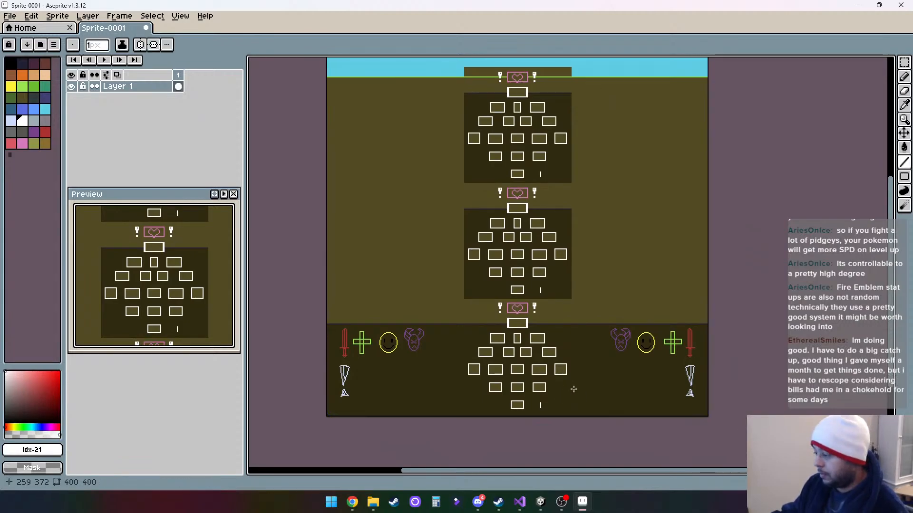
key(b)
scroll(569, 418, up, 4)
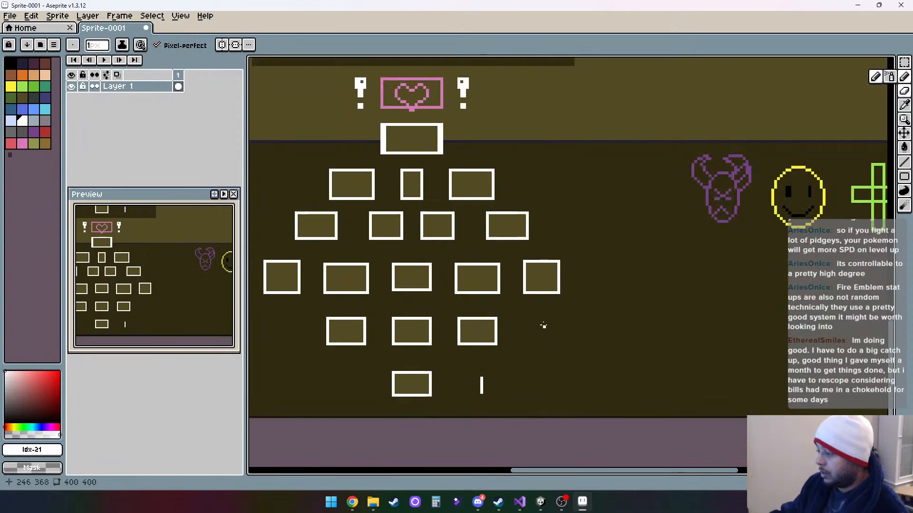
mouse_move(539, 327)
mouse_down()
mouse_move(545, 322)
mouse_move(544, 338)
mouse_move(554, 338)
mouse_up()
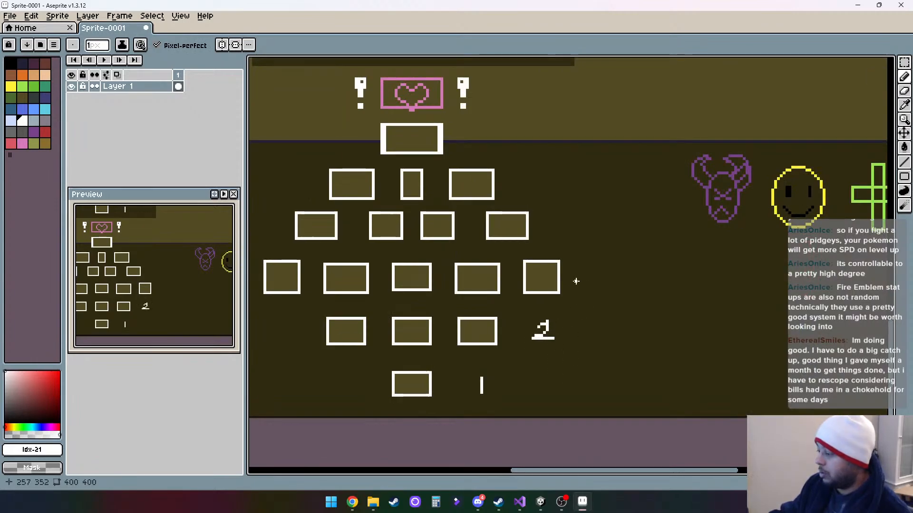
drag(581, 264, 602, 282)
mouse_move(572, 214)
mouse_down()
mouse_move(583, 229)
mouse_move(579, 221)
mouse_move(577, 241)
mouse_move(589, 252)
mouse_move(566, 227)
mouse_up()
scroll(560, 254, up, 2)
drag(548, 227, 541, 247)
drag(560, 184, 547, 203)
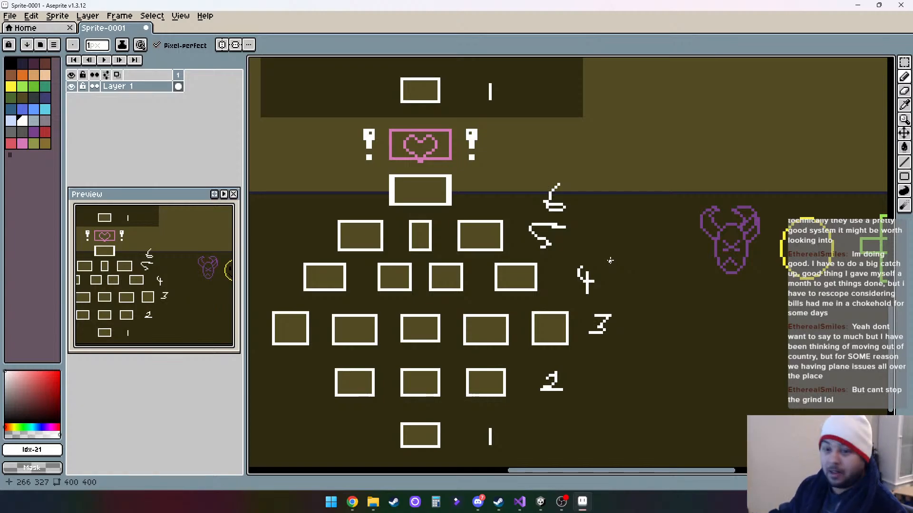
- Number the middle ladder's rows 7 to 12 by hand, turning the copied 1 into the 7
scroll(613, 205, up, 3)
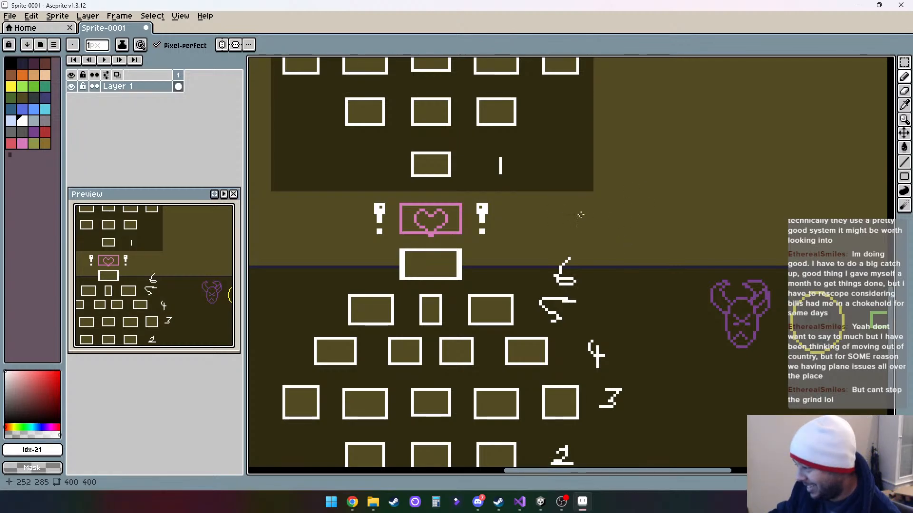
scroll(577, 219, up, 2)
drag(615, 336, 578, 289)
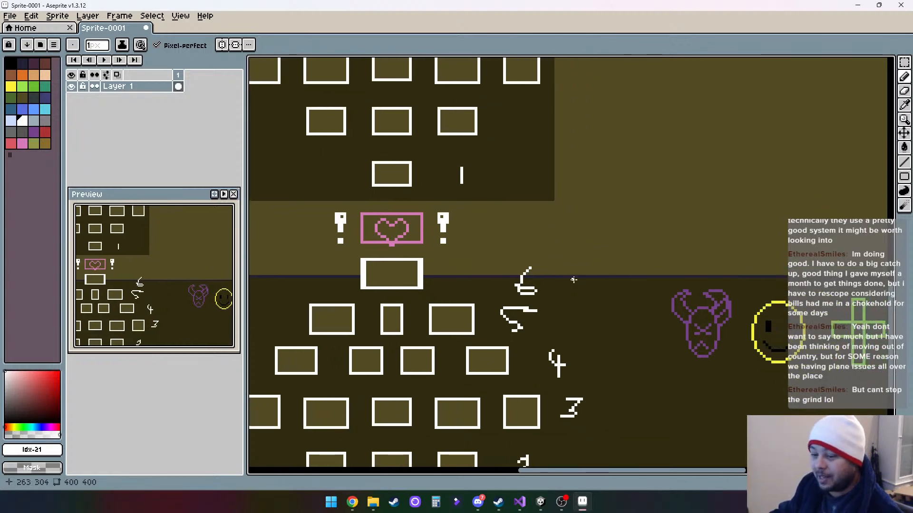
scroll(559, 347, down, 4)
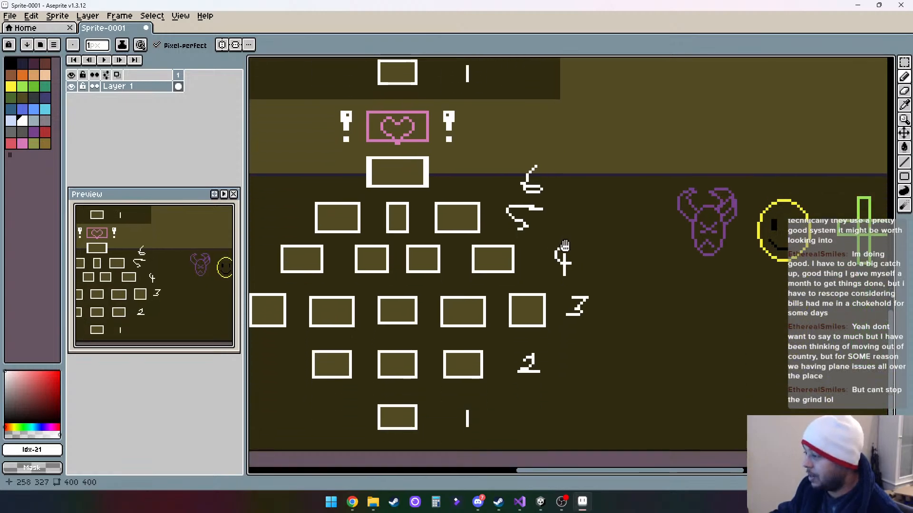
scroll(564, 245, up, 5)
drag(608, 200, 584, 275)
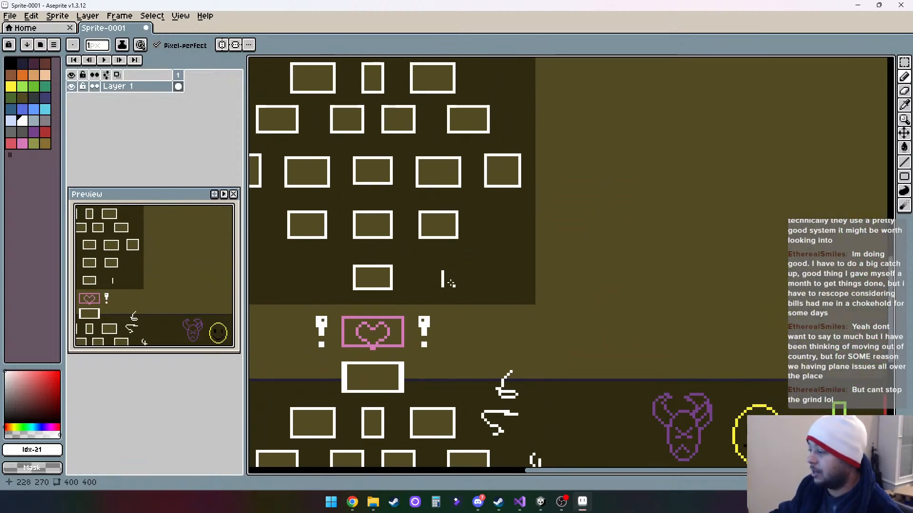
drag(434, 272, 440, 272)
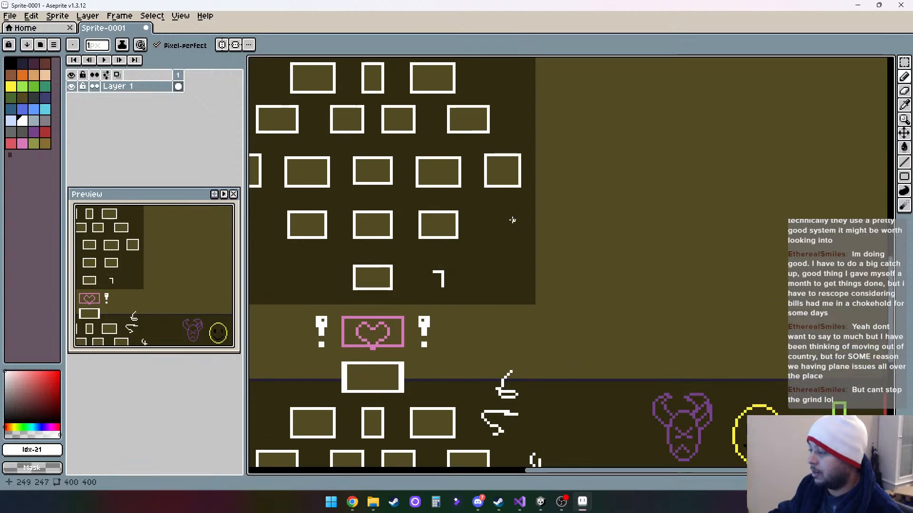
mouse_move(518, 214)
mouse_down()
mouse_move(517, 238)
mouse_move(517, 219)
mouse_up()
scroll(566, 204, up, 4)
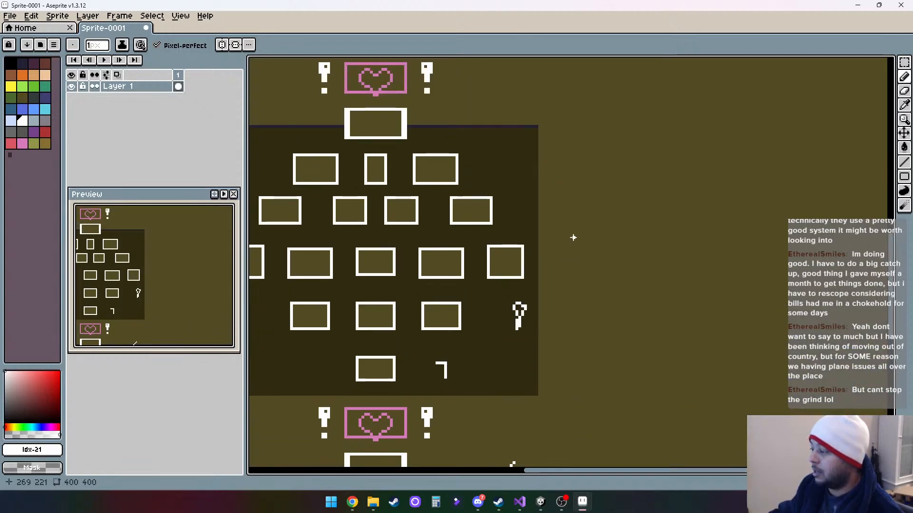
mouse_move(574, 237)
mouse_down()
mouse_move(552, 246)
mouse_move(575, 239)
mouse_move(570, 278)
mouse_up()
mouse_move(546, 198)
mouse_down()
mouse_move(546, 221)
mouse_move(577, 206)
mouse_up()
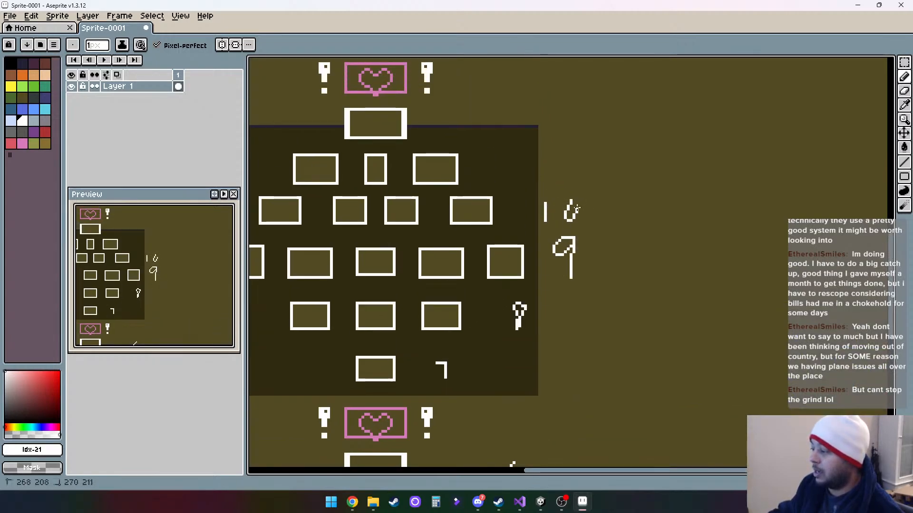
scroll(528, 195, up, 2)
mouse_move(515, 208)
mouse_down()
mouse_move(515, 227)
mouse_move(539, 245)
mouse_up()
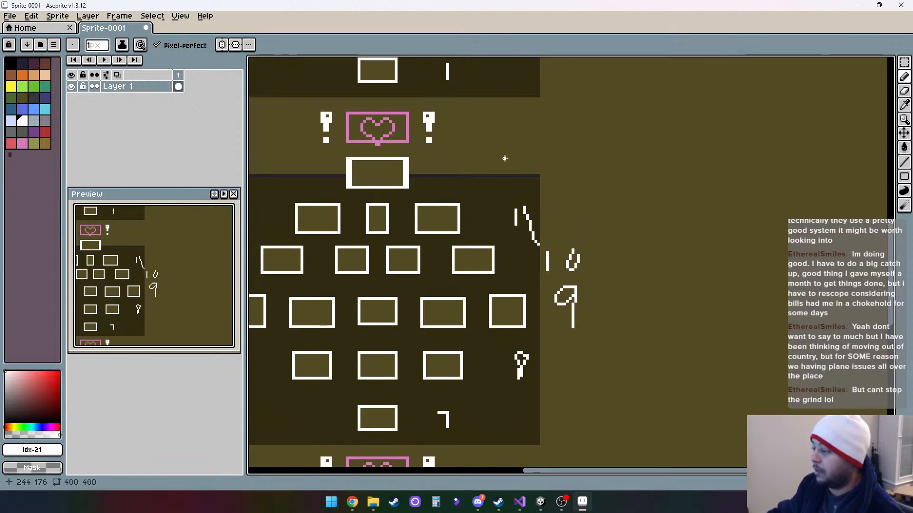
mouse_move(498, 164)
mouse_down()
mouse_move(498, 179)
mouse_move(531, 172)
mouse_move(538, 198)
mouse_up()
- Number the uppermost ladder's rows 13 to 18 by hand, building the 13 on the copied 1
scroll(577, 219, up, 8)
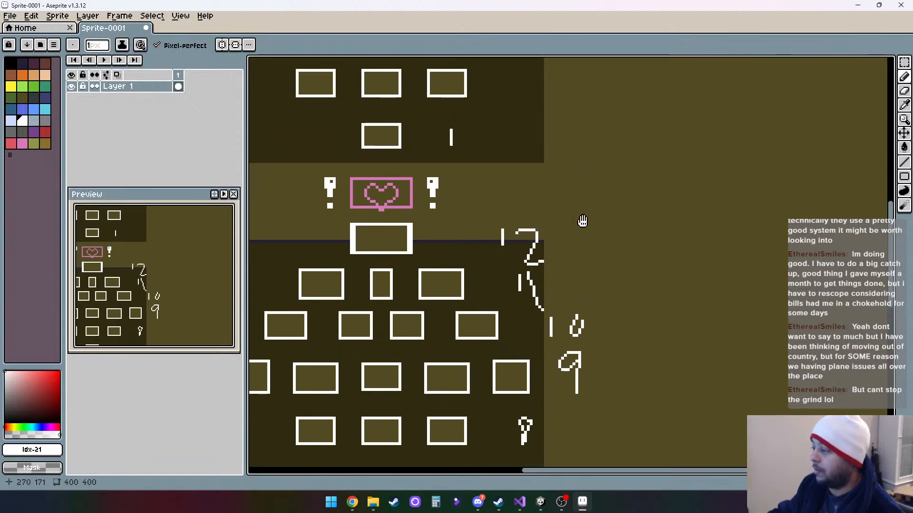
mouse_move(455, 254)
mouse_down()
mouse_move(470, 253)
mouse_move(455, 281)
mouse_up()
mouse_move(502, 238)
mouse_down()
mouse_move(491, 274)
mouse_move(506, 248)
mouse_move(523, 249)
mouse_move(518, 273)
mouse_up()
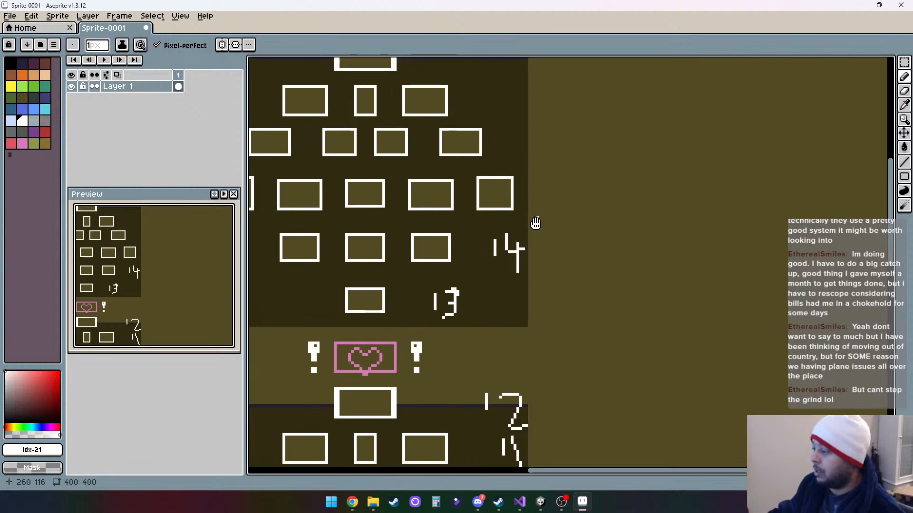
scroll(537, 227, up, 2)
mouse_move(540, 232)
mouse_down()
mouse_move(540, 259)
mouse_move(579, 256)
mouse_move(545, 261)
mouse_move(577, 229)
mouse_up()
scroll(552, 177, up, 2)
mouse_move(511, 240)
mouse_down()
mouse_move(511, 259)
mouse_move(525, 260)
mouse_up()
mouse_move(497, 206)
mouse_down()
mouse_move(532, 206)
mouse_move(519, 227)
mouse_move(546, 220)
mouse_up()
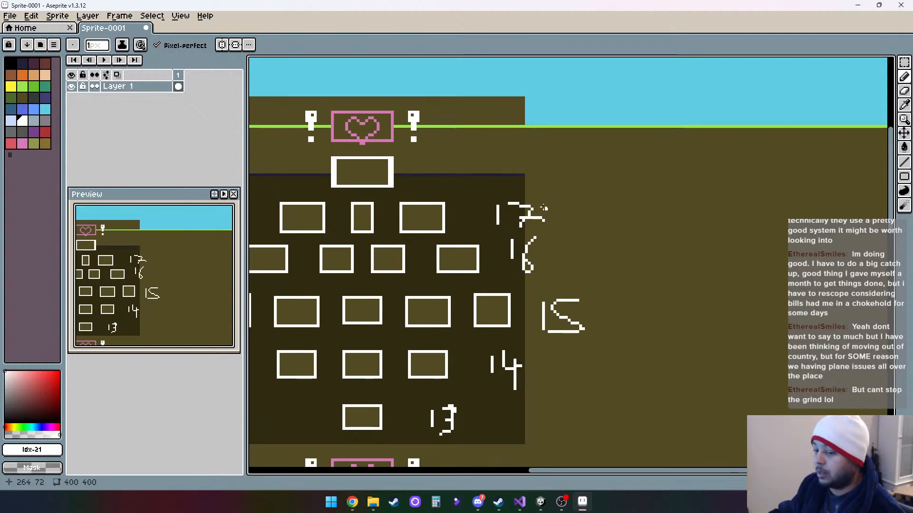
click(462, 164)
mouse_move(463, 161)
mouse_down()
mouse_move(483, 190)
mouse_move(493, 159)
mouse_up()
scroll(589, 283, down, 3)
scroll(586, 280, down, 2)
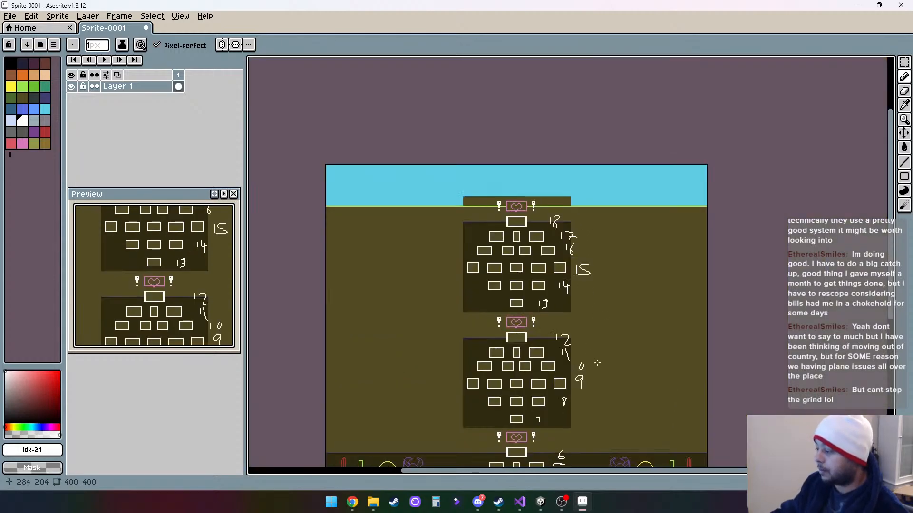
scroll(613, 247, up, 1)
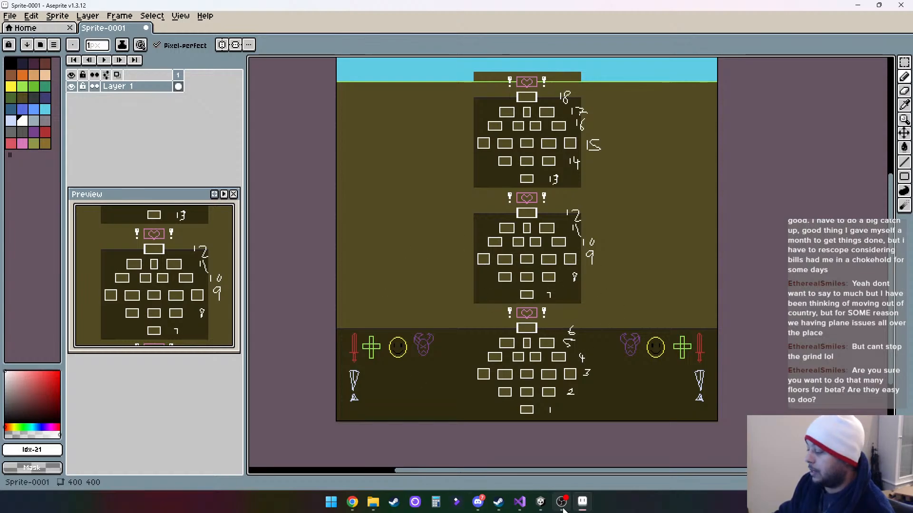
- Switch to Unity, browse the project to the Scenes/Ladder folder, and select the BattleLadderCombat scene
click(541, 503)
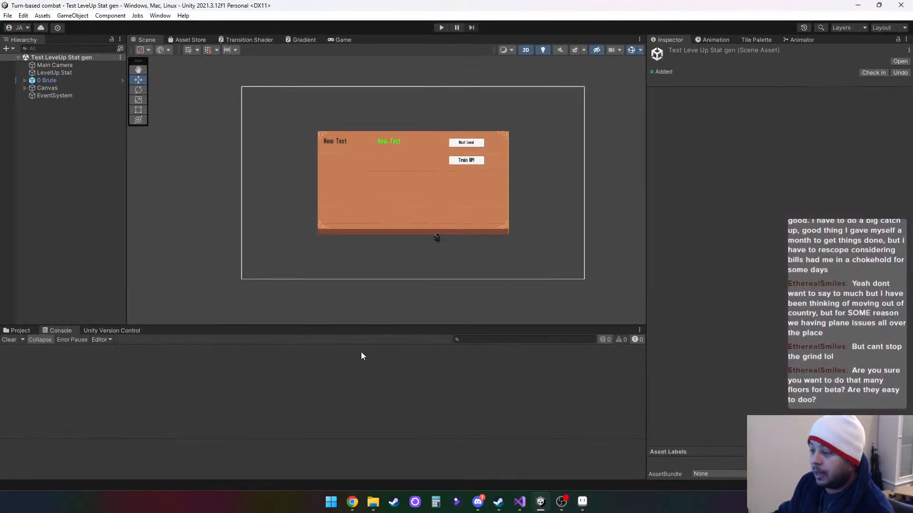
click(18, 332)
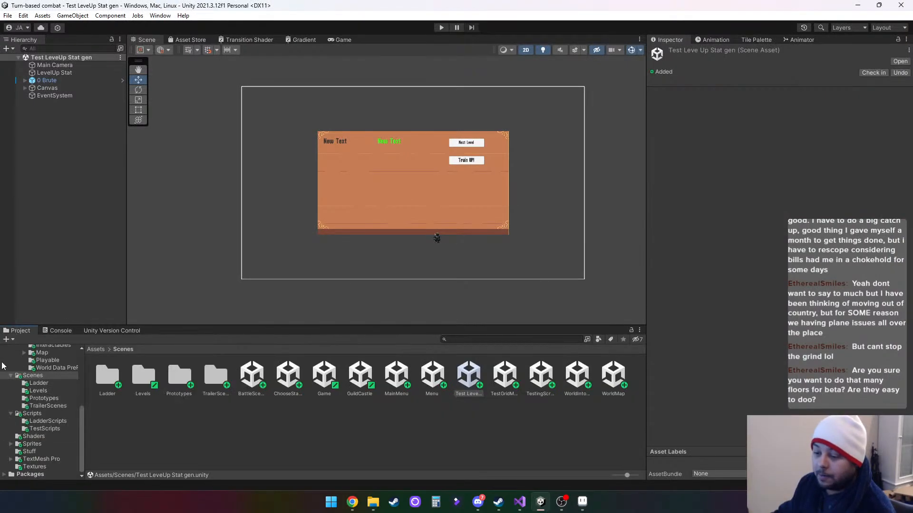
scroll(37, 434, up, 4)
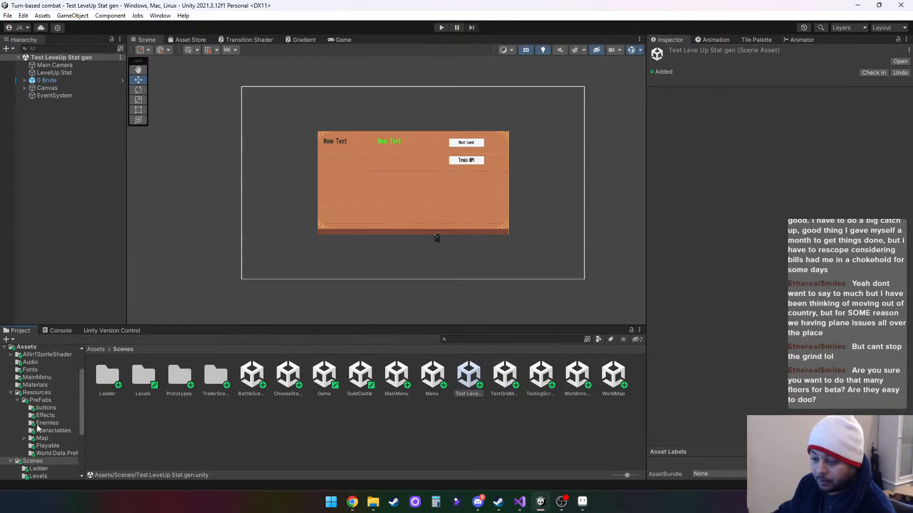
scroll(38, 429, down, 4)
click(39, 383)
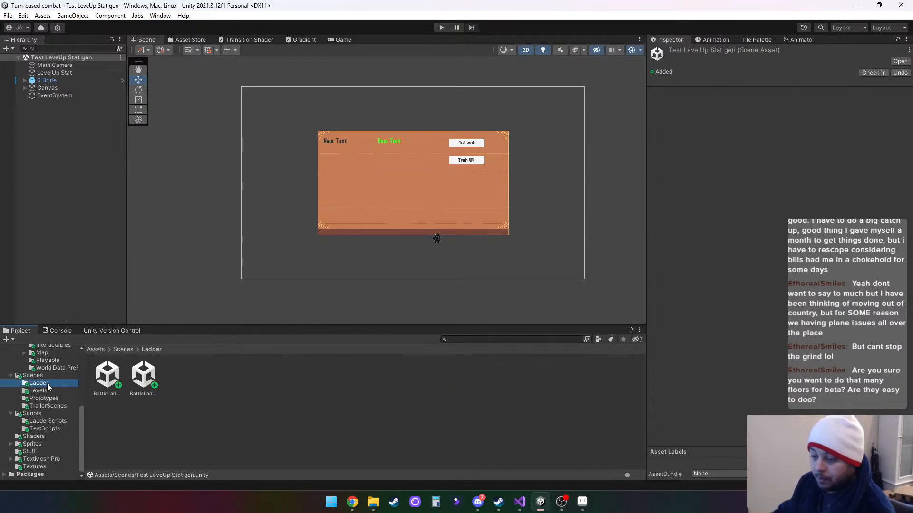
click(145, 377)
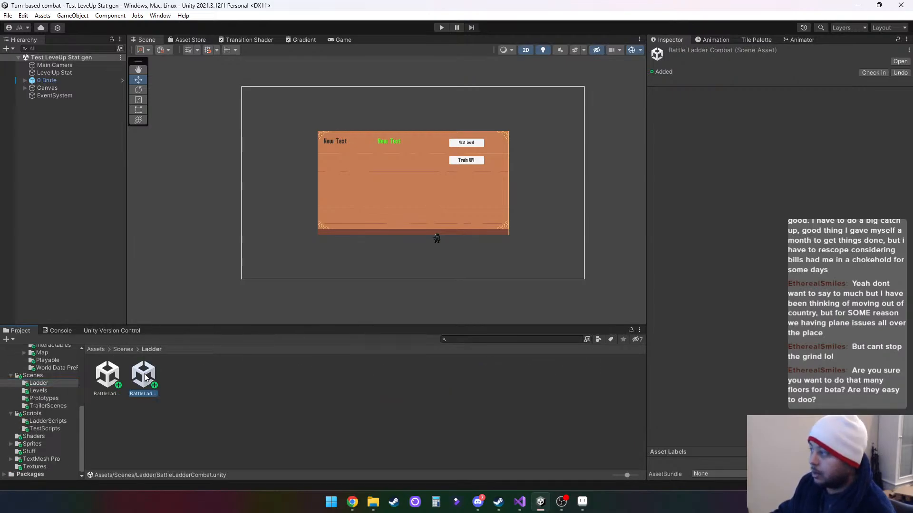
- Open the BattleLadderCombat, BattleLadder and again BattleLadderCombat scenes to compare their layouts, and return to the Aseprite sketch
double_click(146, 377)
double_click(108, 376)
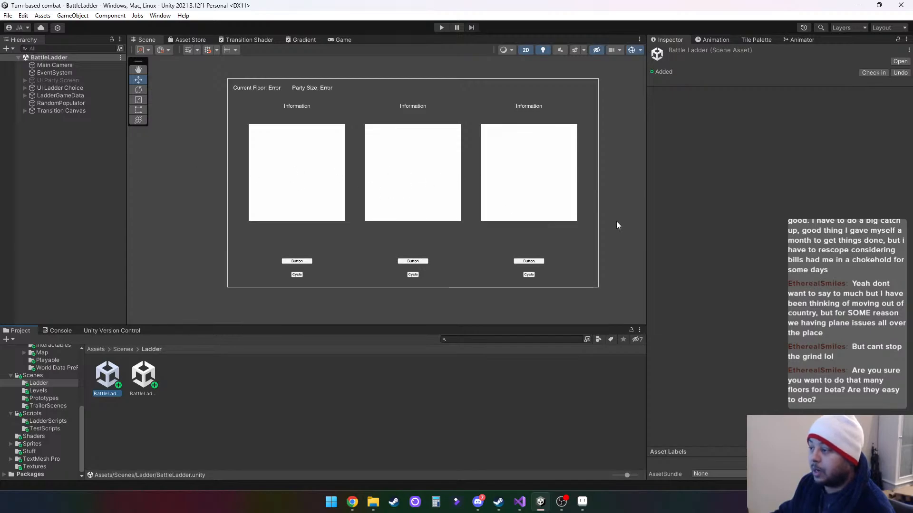
double_click(145, 376)
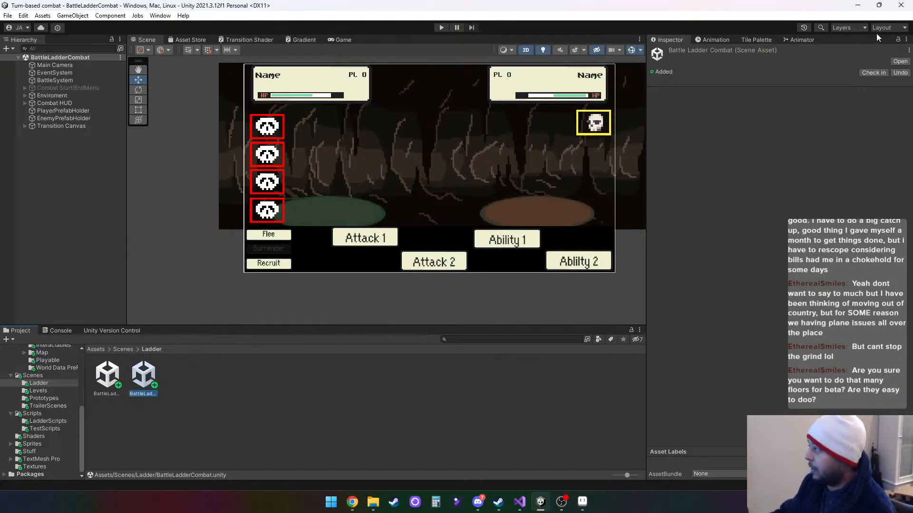
click(856, 7)
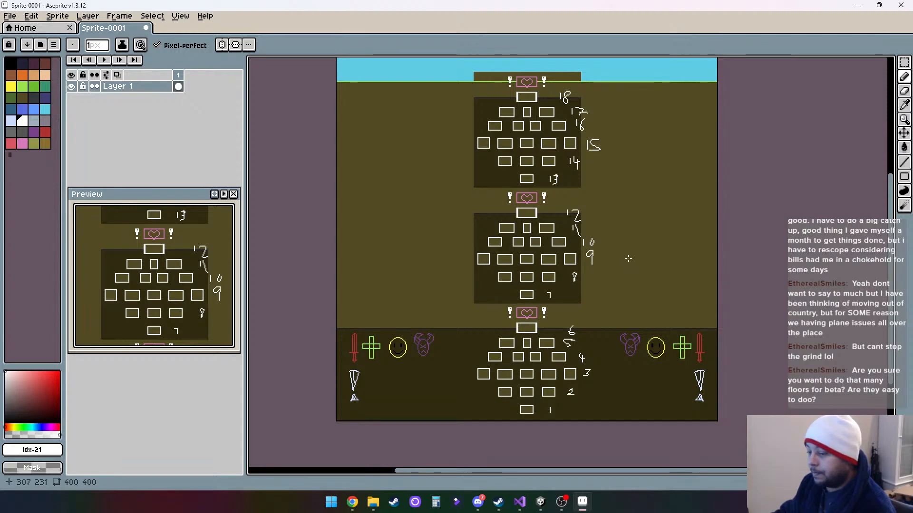
drag(640, 261, 593, 360)
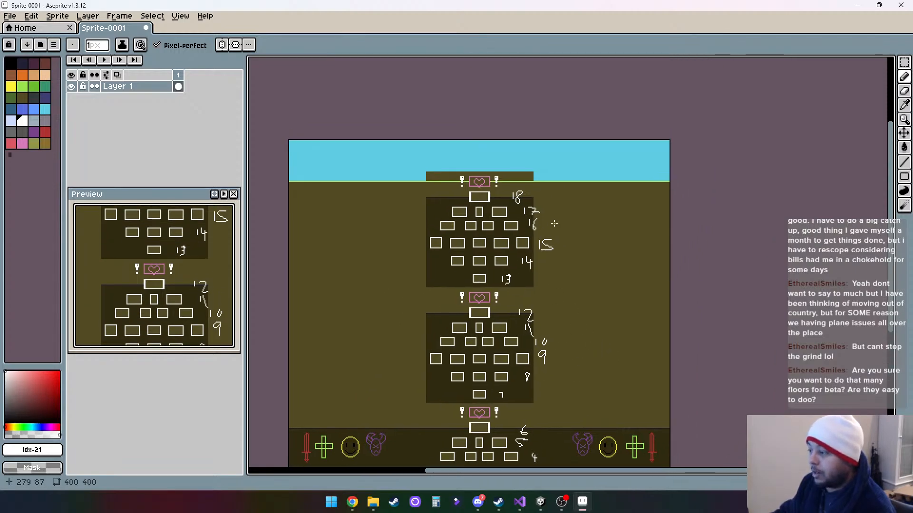
scroll(512, 244, down, 3)
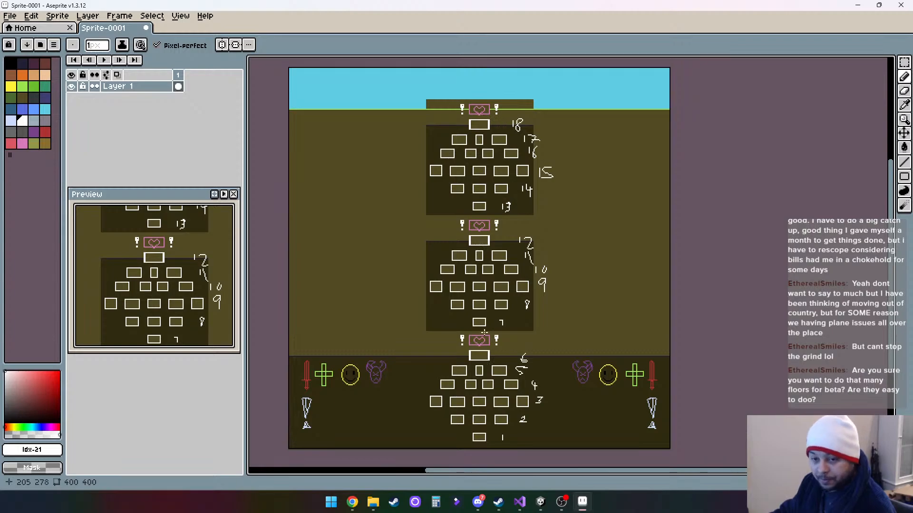
drag(510, 325, 532, 310)
scroll(539, 335, down, 1)
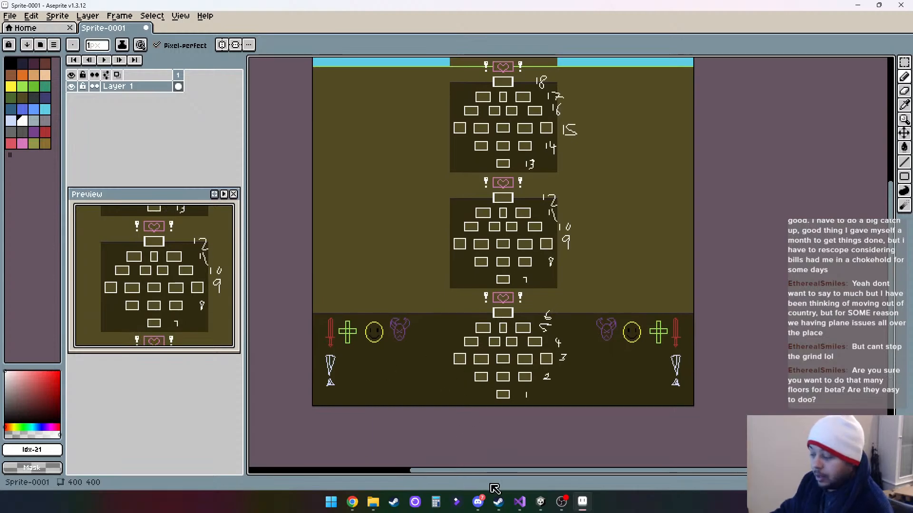
- Switch to Unity, open the BattleLadder scene to view its three-option layout, and return to Aseprite
click(541, 502)
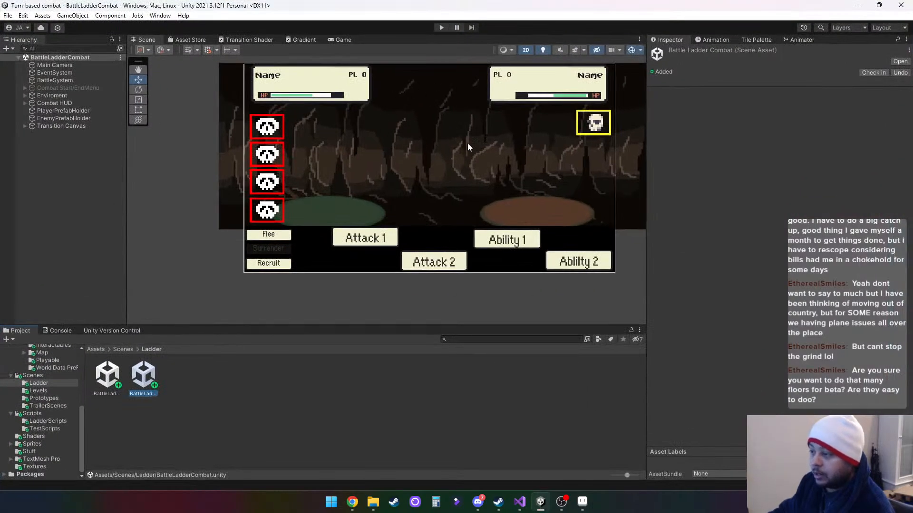
double_click(105, 378)
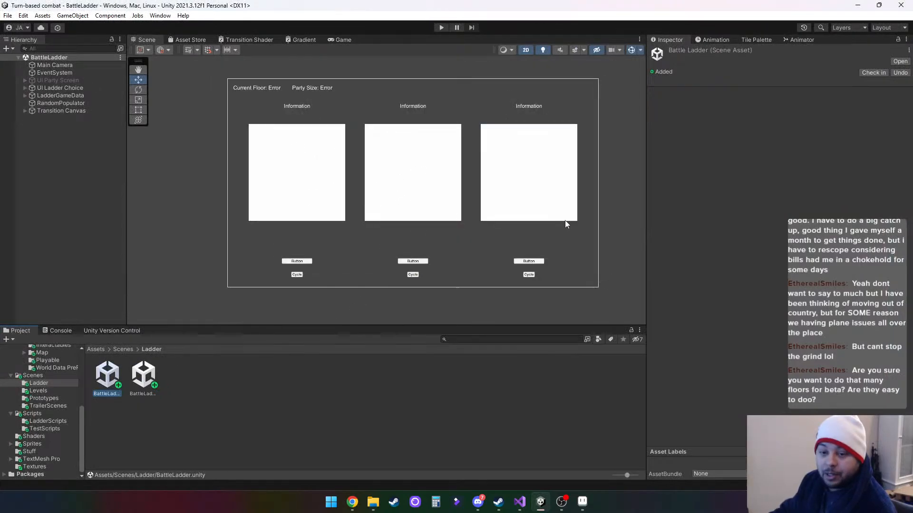
drag(393, 194, 408, 231)
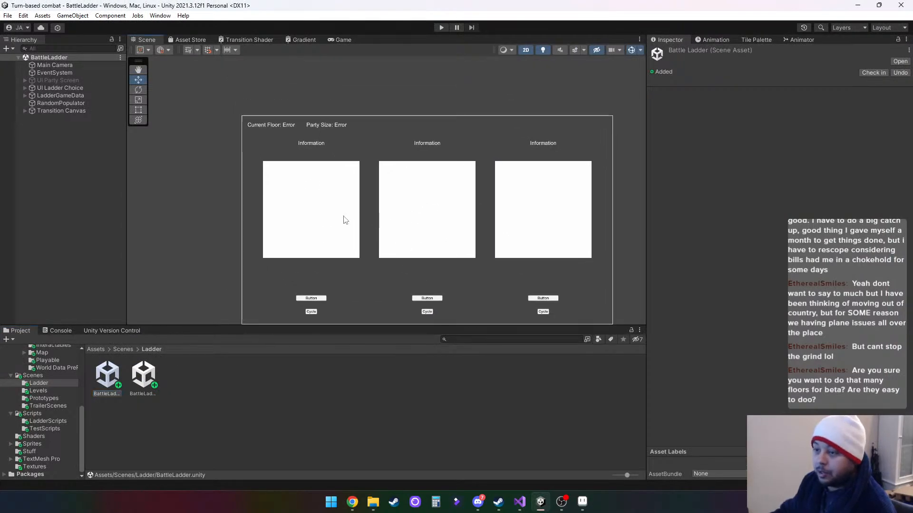
click(857, 6)
- Outline the flap of a backpack icon with the Pencil tool in brown Idx-4, beside the pale exclamation-shaped icon beneath the green cross
scroll(352, 371, up, 4)
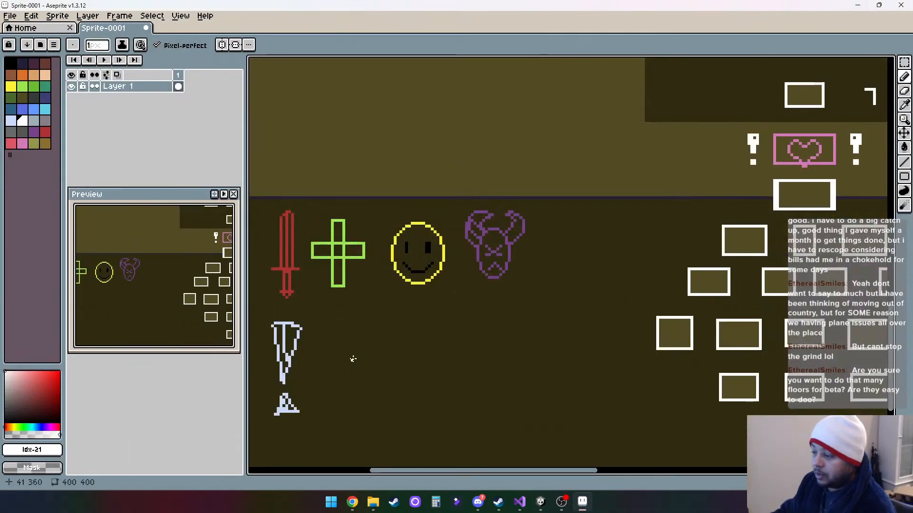
drag(383, 347, 422, 324)
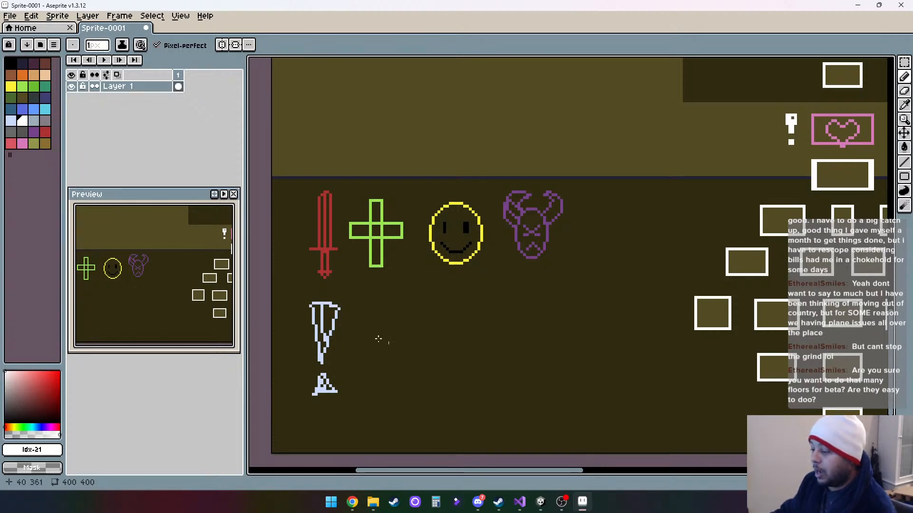
scroll(563, 347, up, 1)
scroll(564, 347, down, 6)
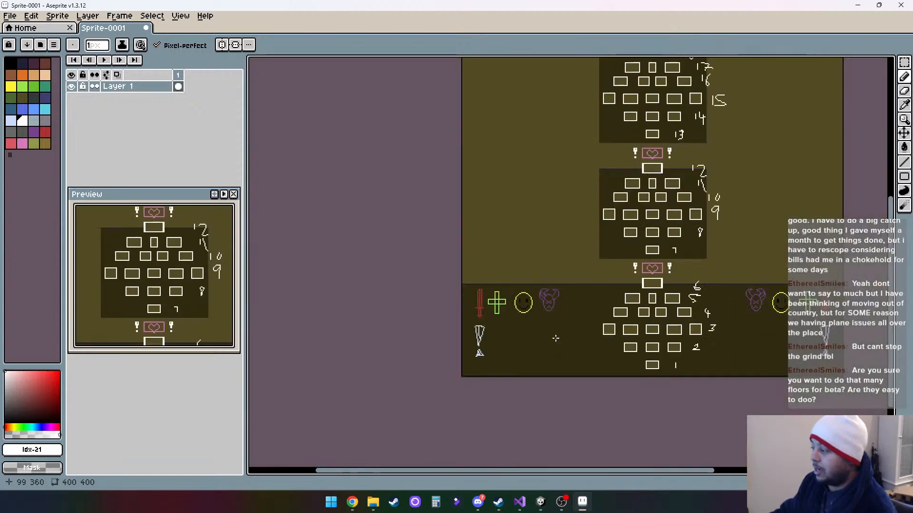
scroll(694, 222, up, 4)
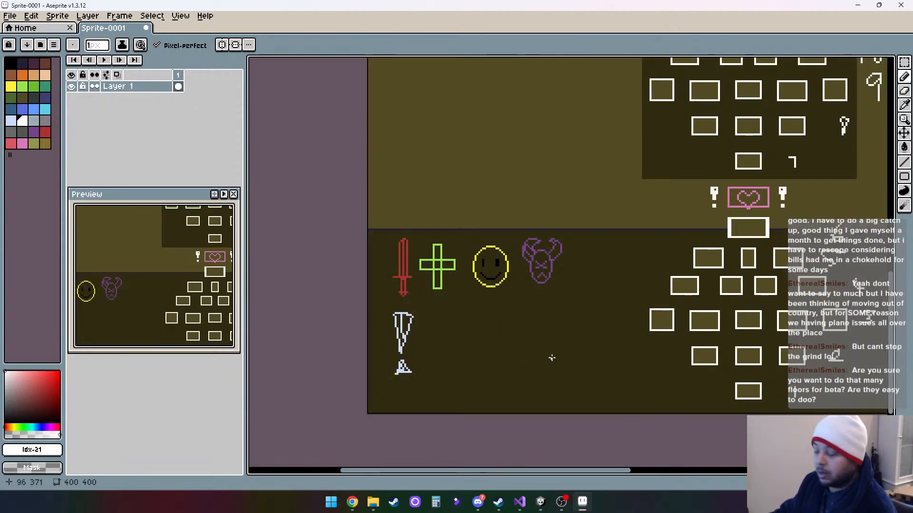
drag(550, 359, 505, 359)
drag(447, 343, 482, 322)
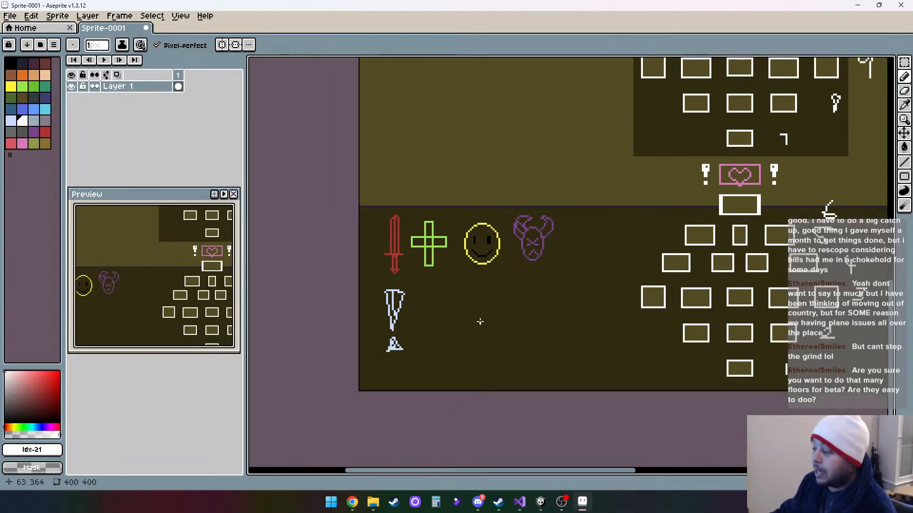
scroll(481, 322, up, 4)
scroll(371, 293, down, 1)
drag(388, 297, 450, 310)
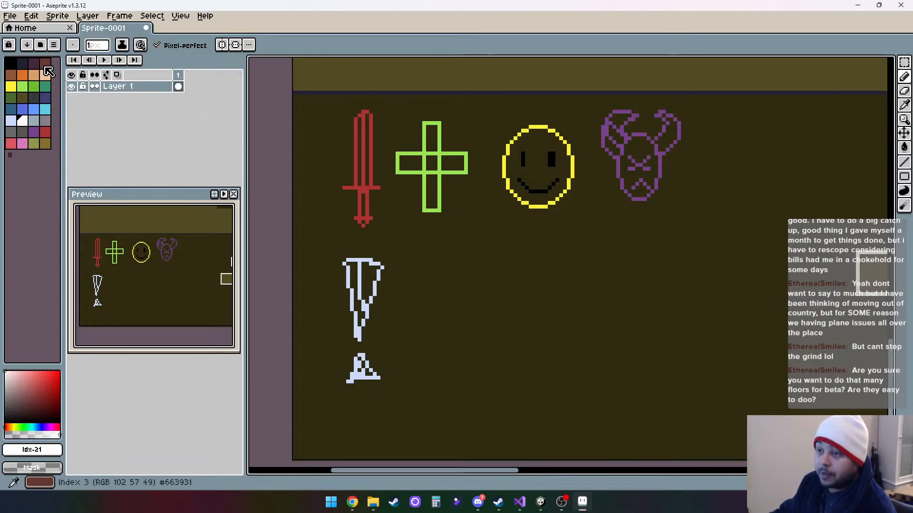
click(45, 63)
scroll(478, 305, up, 1)
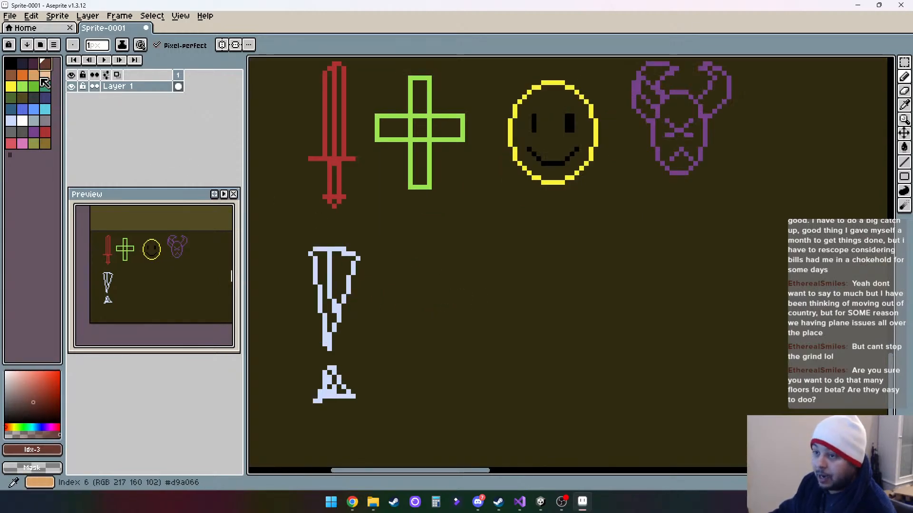
click(10, 75)
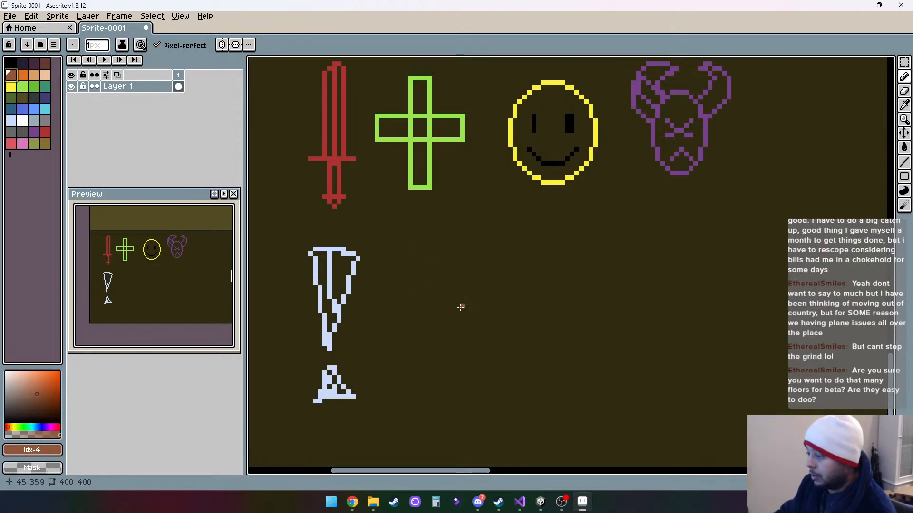
mouse_move(415, 275)
mouse_down()
mouse_move(423, 251)
mouse_move(443, 262)
mouse_move(449, 297)
mouse_move(513, 300)
mouse_move(513, 242)
mouse_move(429, 244)
mouse_up()
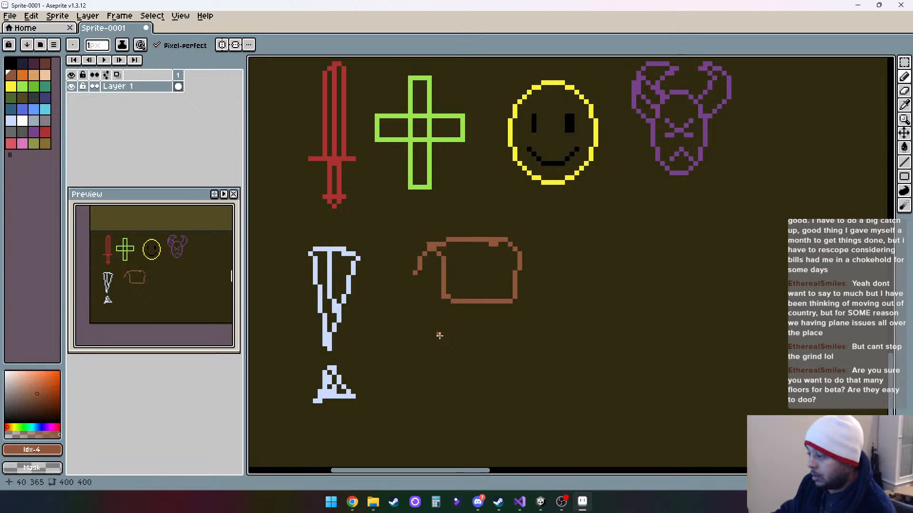
- Draw the backpack's body and front pocket below its flap in dark brown #663931
click(45, 62)
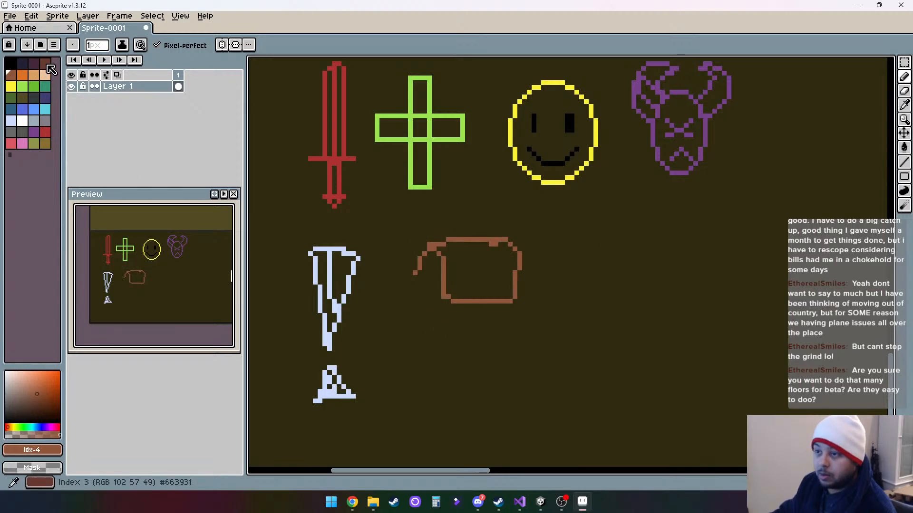
mouse_move(423, 260)
mouse_down()
mouse_move(428, 342)
mouse_move(421, 370)
mouse_move(449, 381)
mouse_move(524, 381)
mouse_move(543, 372)
mouse_move(543, 355)
mouse_move(522, 338)
mouse_move(519, 299)
mouse_up()
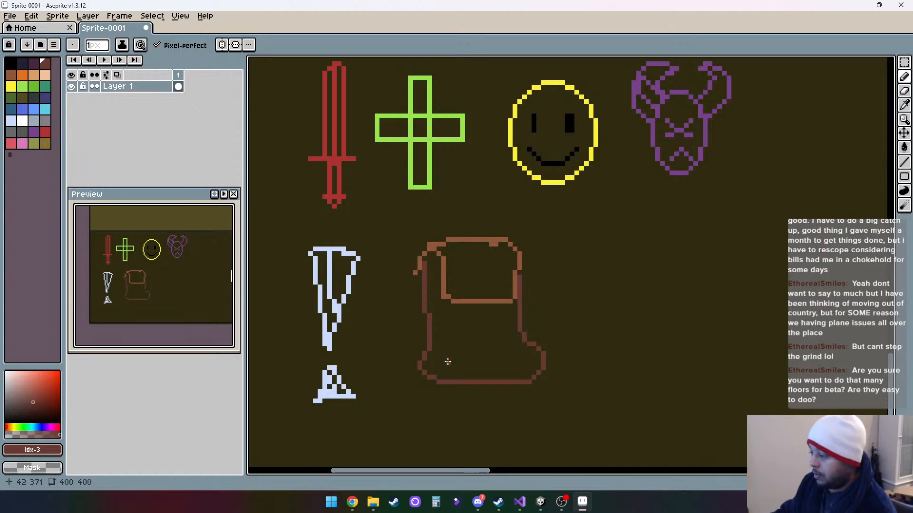
mouse_move(446, 362)
mouse_down()
mouse_move(452, 331)
mouse_move(464, 356)
mouse_move(465, 334)
mouse_move(500, 330)
mouse_move(513, 365)
mouse_up()
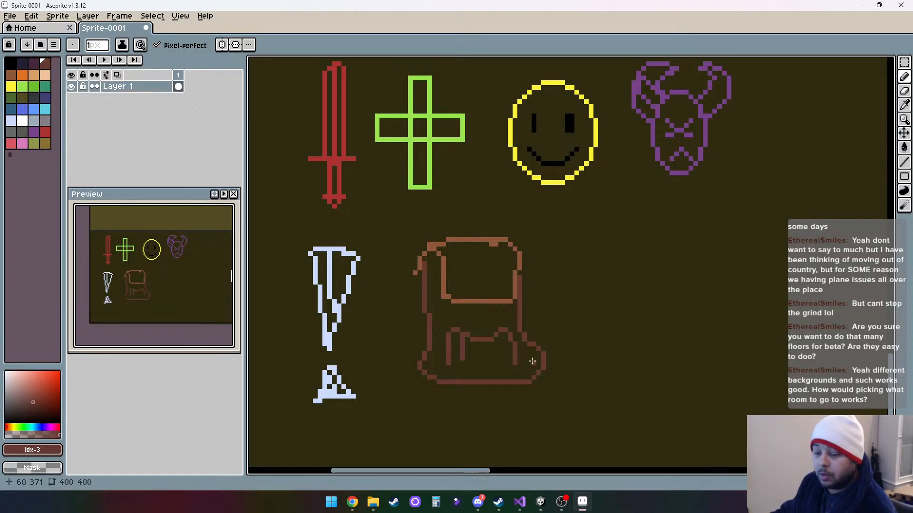
drag(608, 266, 473, 337)
scroll(551, 296, down, 3)
drag(625, 348, 456, 250)
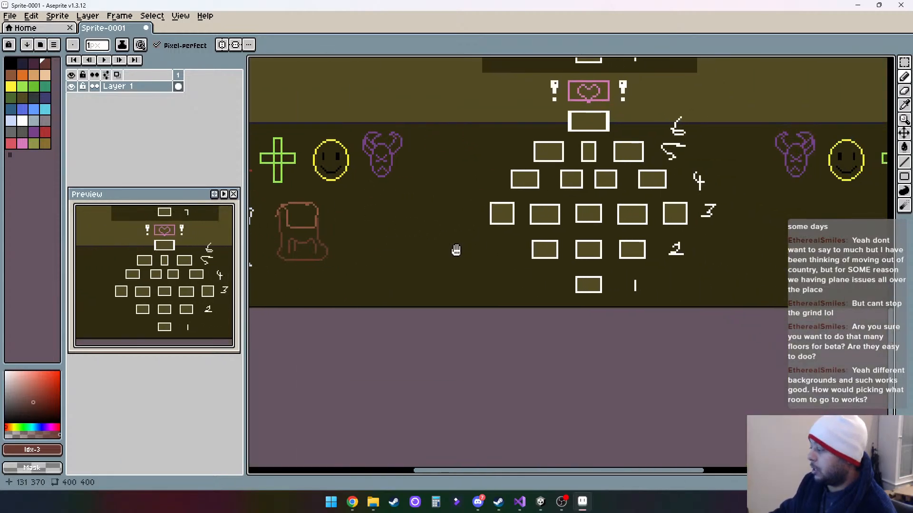
scroll(504, 278, up, 1)
scroll(563, 326, up, 1)
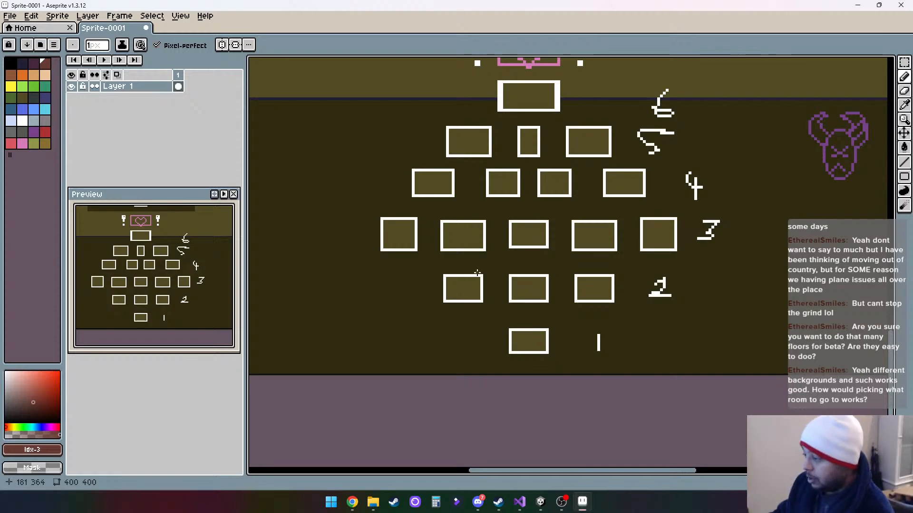
- Switch to Unity, run the BattleLadder scene in play mode, and choose the first hero offered, Hero 3
click(857, 4)
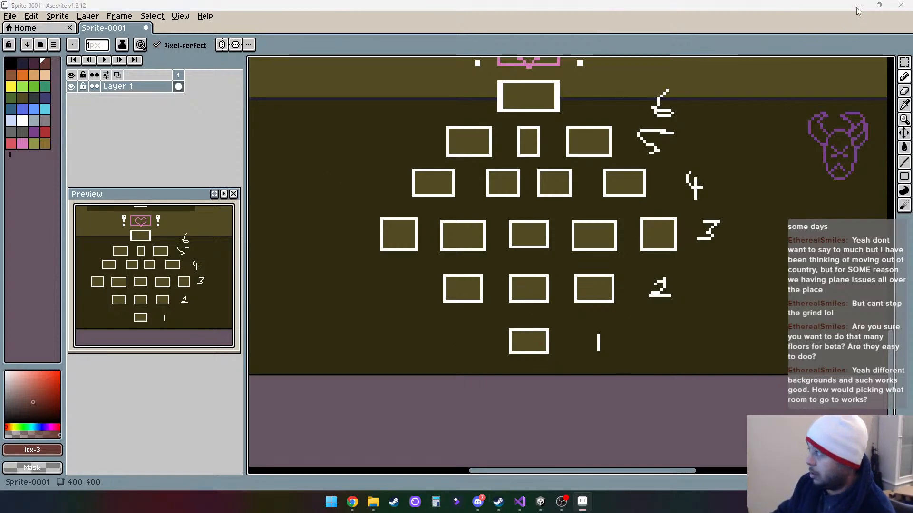
click(541, 501)
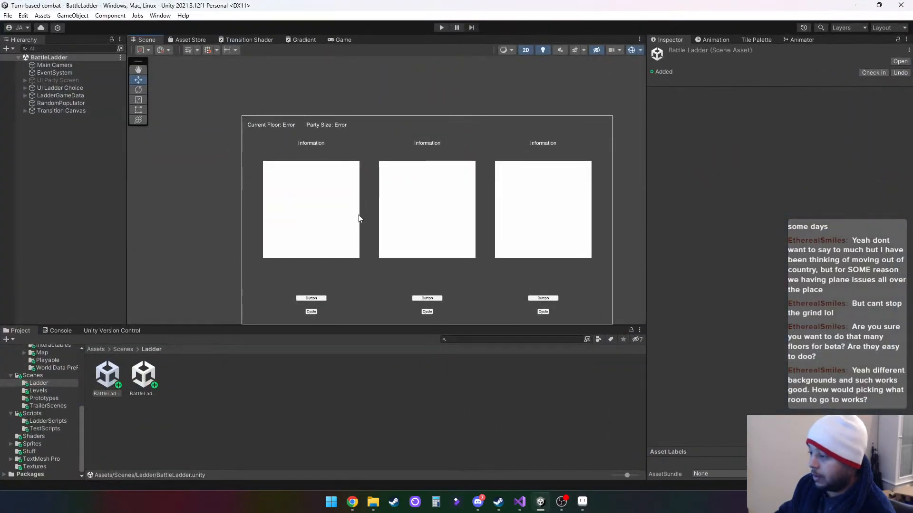
click(441, 27)
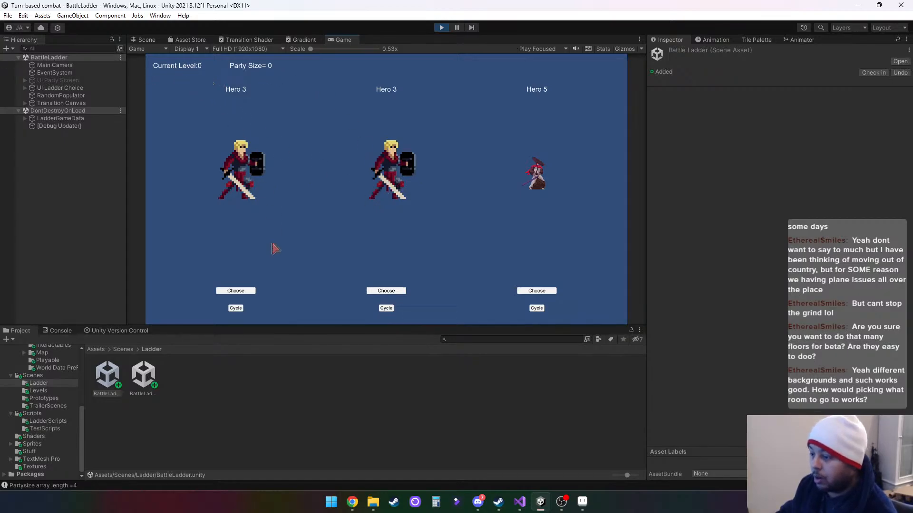
click(236, 291)
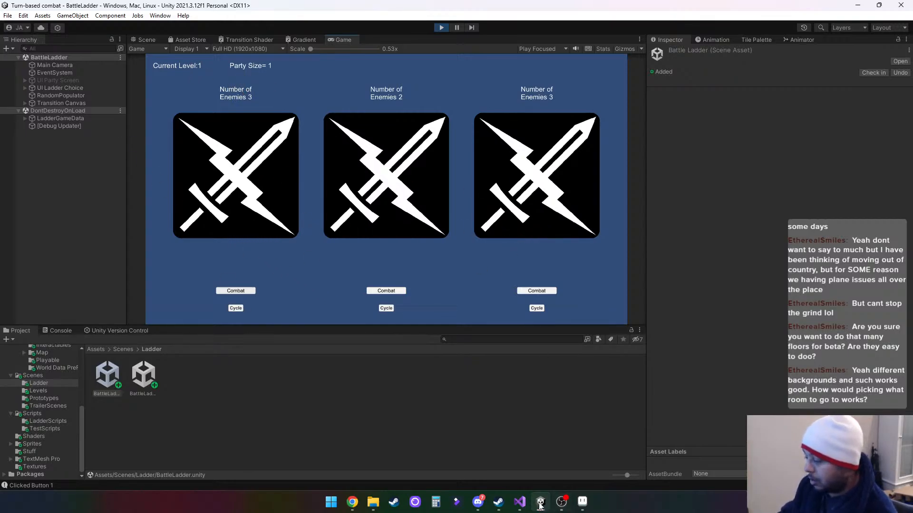
- Cycle each of the three room options once in the running BattleLadder game, and return to the ladder sketch in Aseprite
click(582, 502)
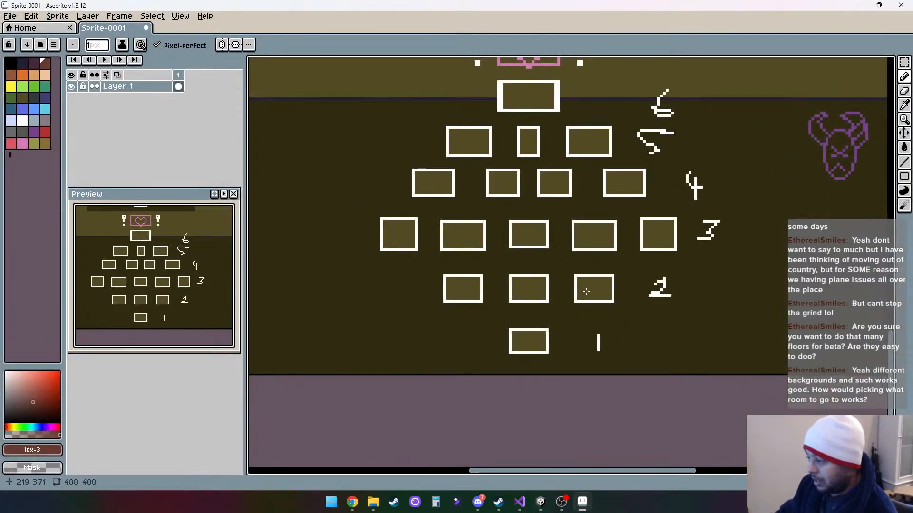
click(545, 503)
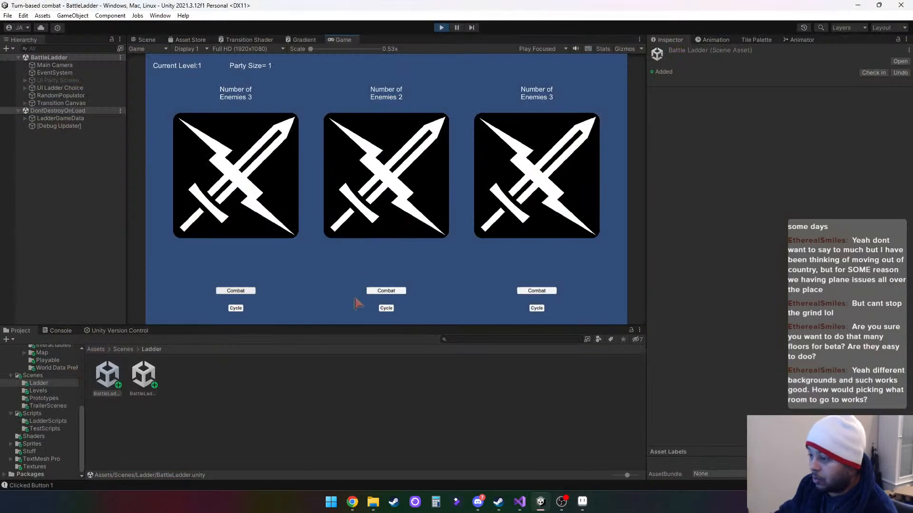
click(236, 309)
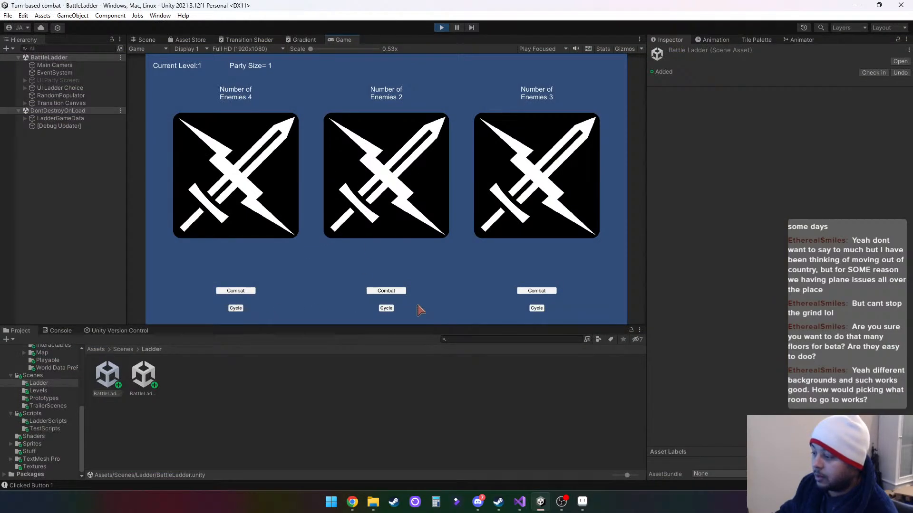
click(387, 309)
click(537, 308)
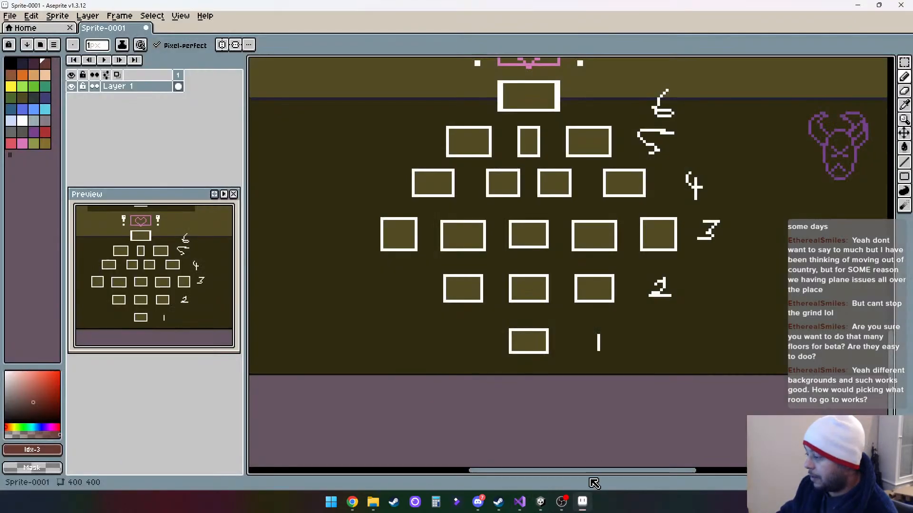
click(582, 502)
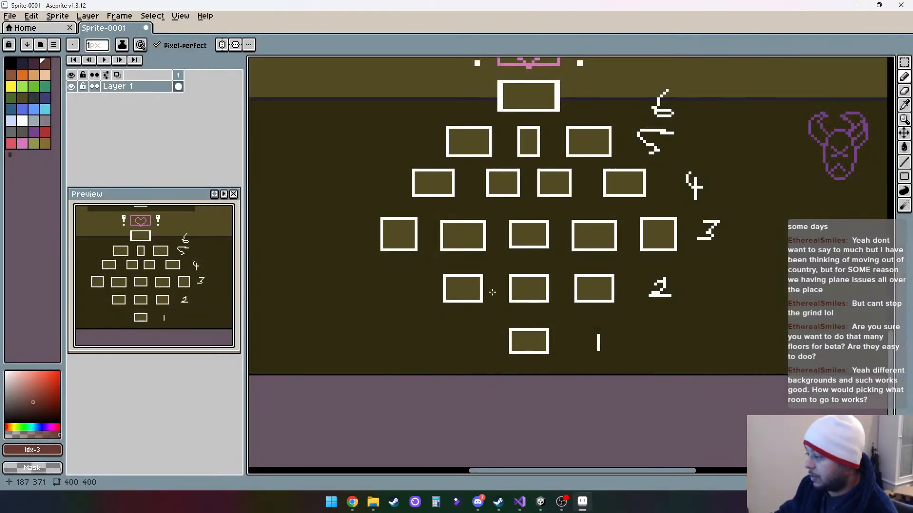
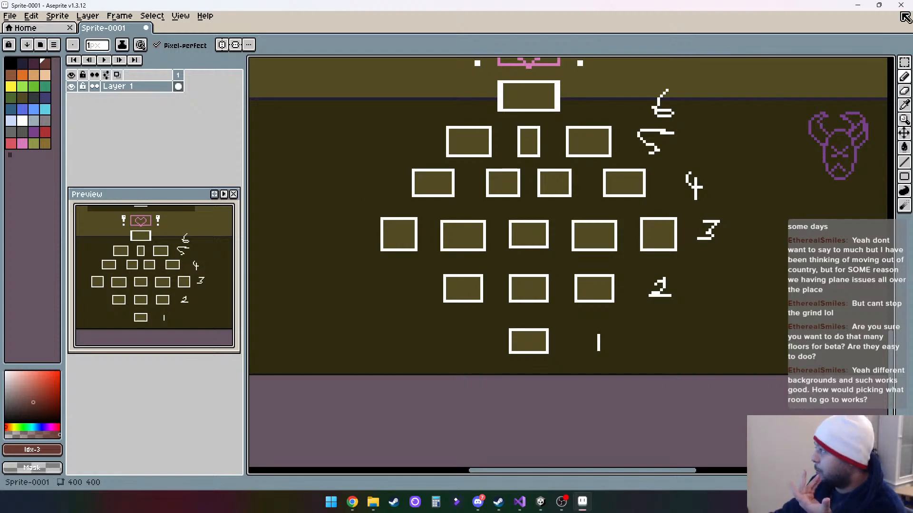
- Switch to Unity to stop the running BattleLadder game, and open the Google home page in Chrome
click(858, 6)
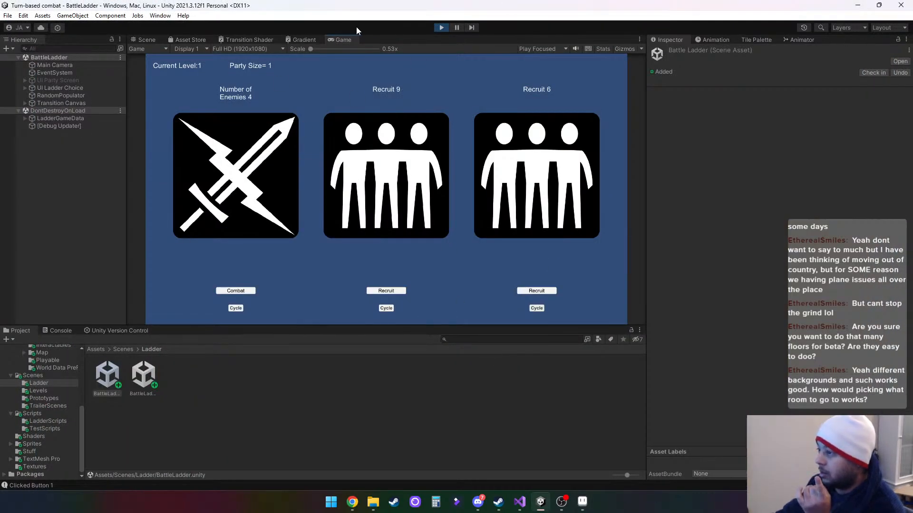
click(441, 28)
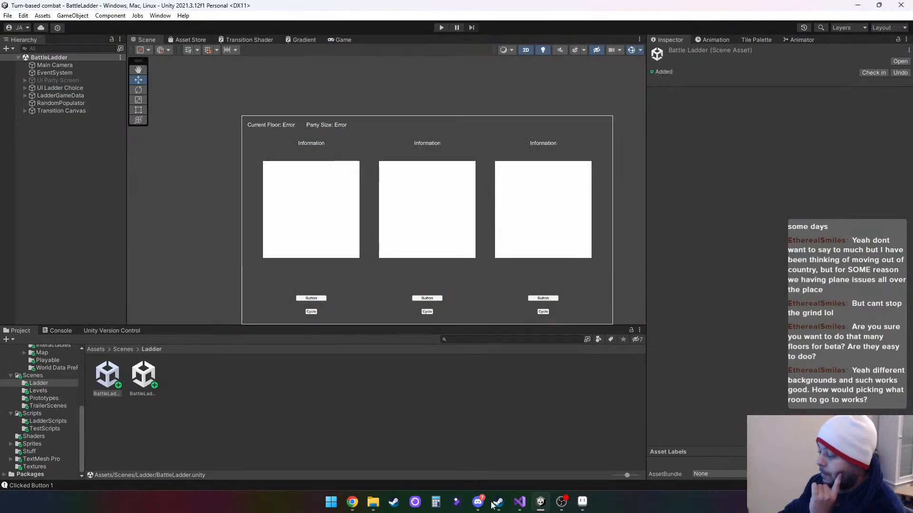
click(352, 503)
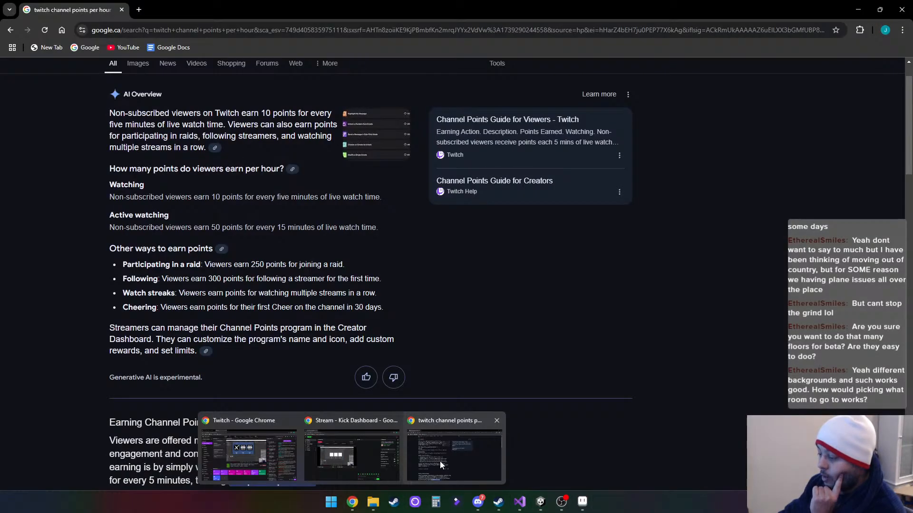
click(441, 461)
click(85, 47)
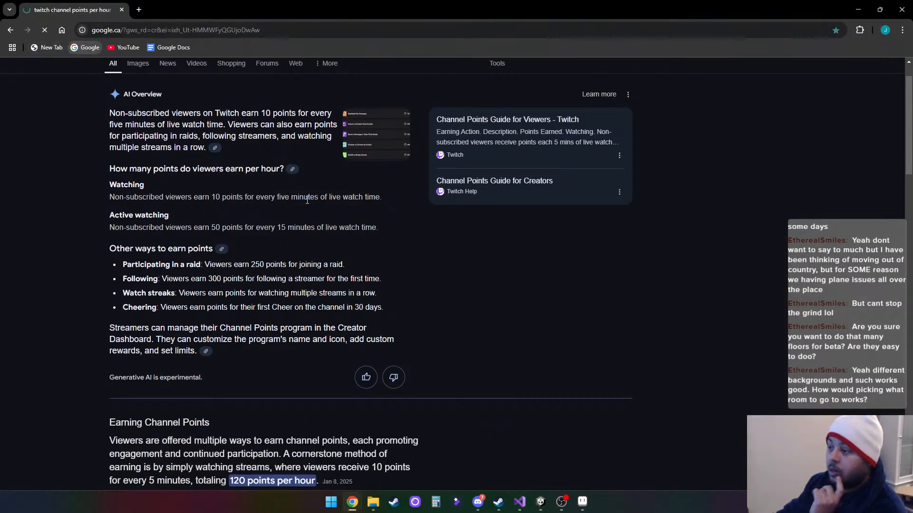
- Search Google for "slay the spire" and refine the search to "slay the spire map"
text(s)
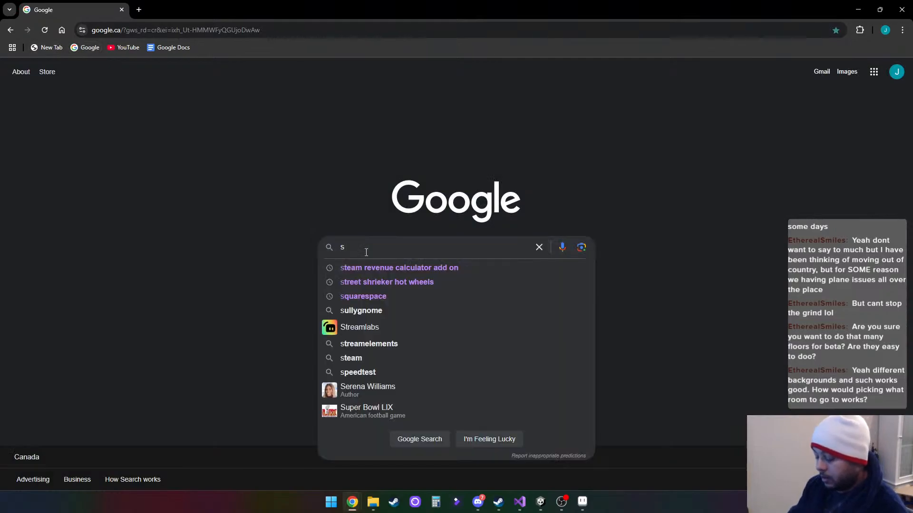
text(lay t)
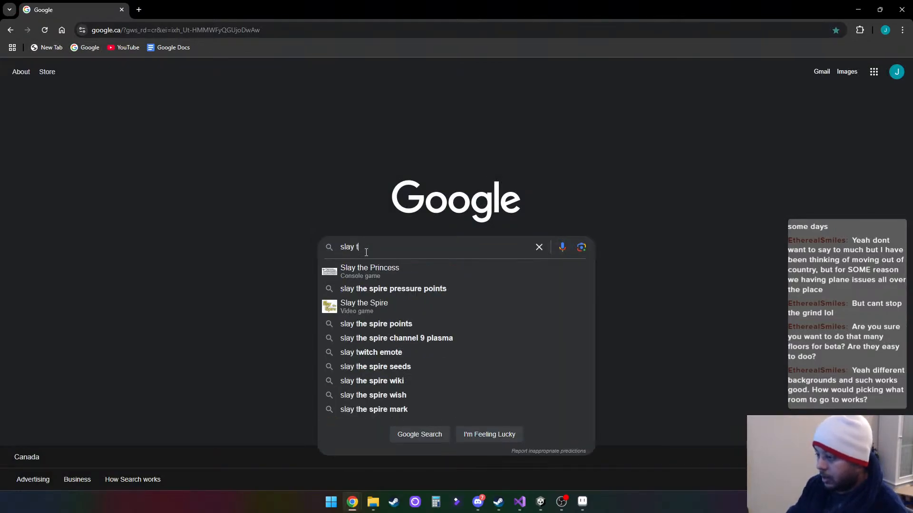
text(he spire)
key(Return)
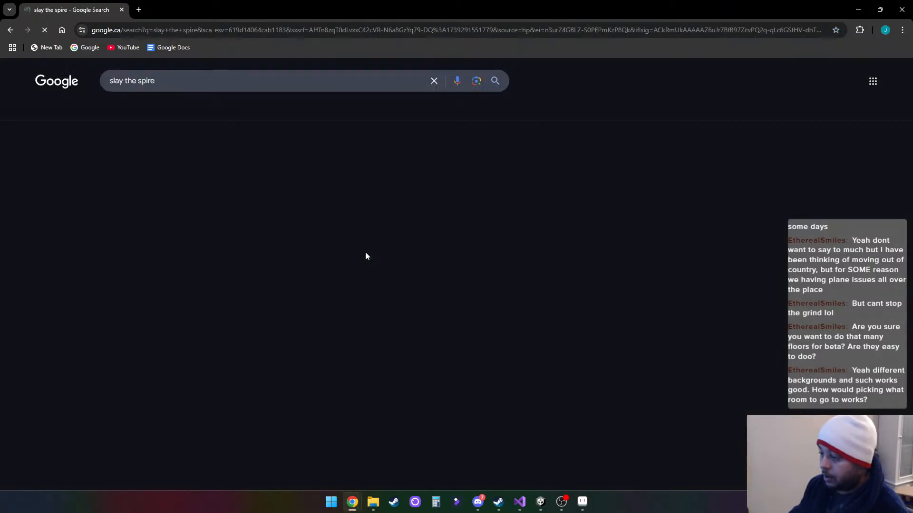
click(259, 85)
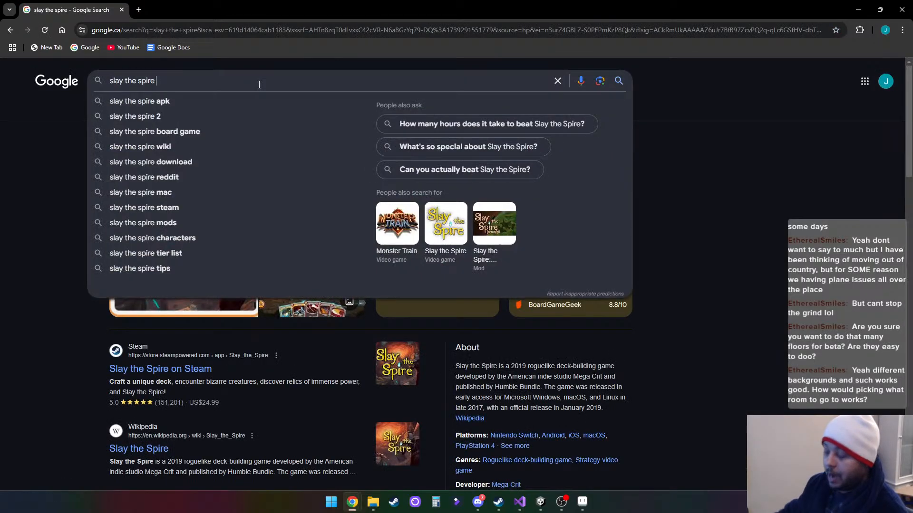
text(map)
key(Return)
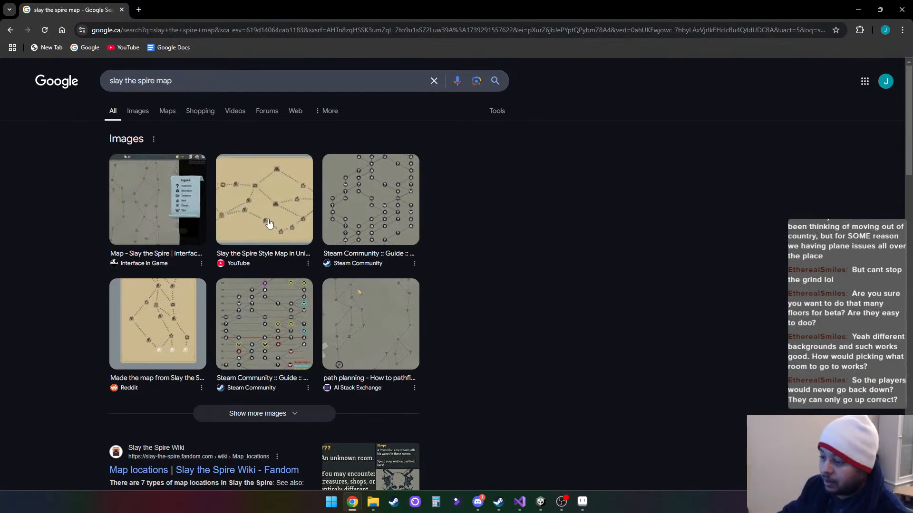
- Open the Reddit post about the Slay the Spire map made in Unity and pause its video on the branching map
click(151, 309)
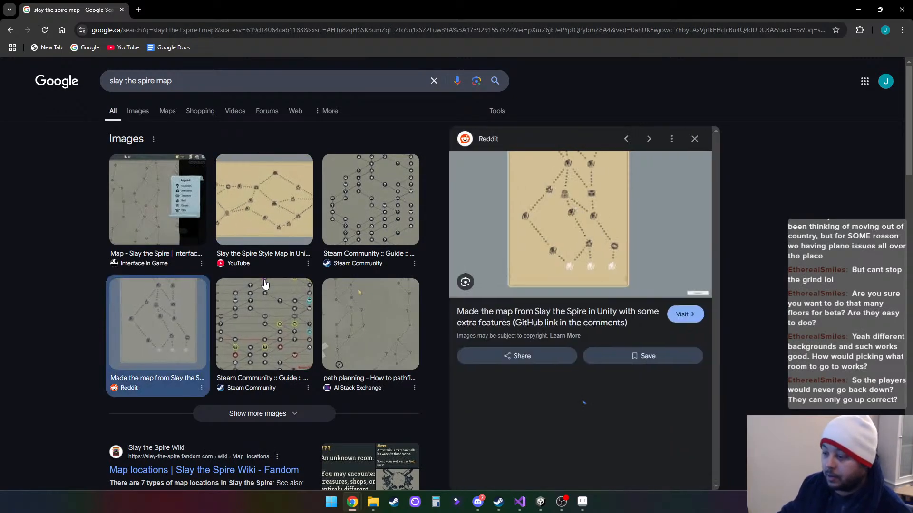
click(547, 236)
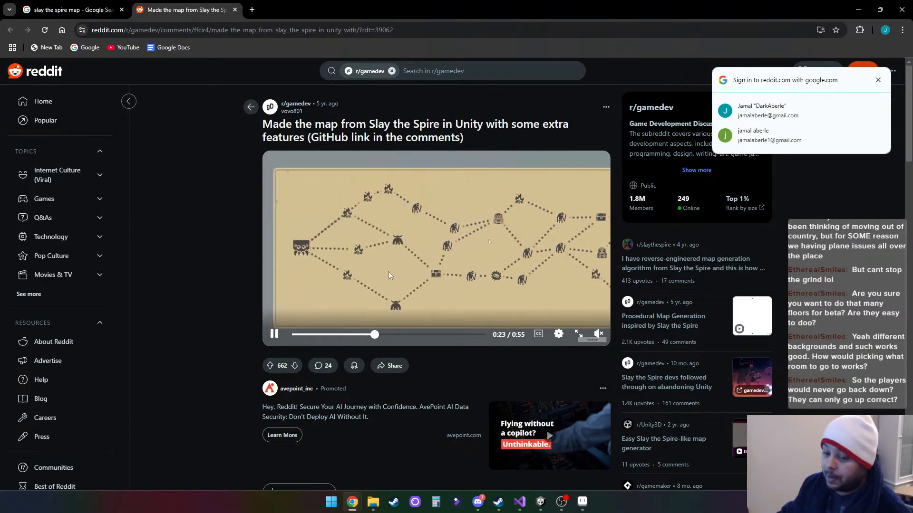
click(275, 335)
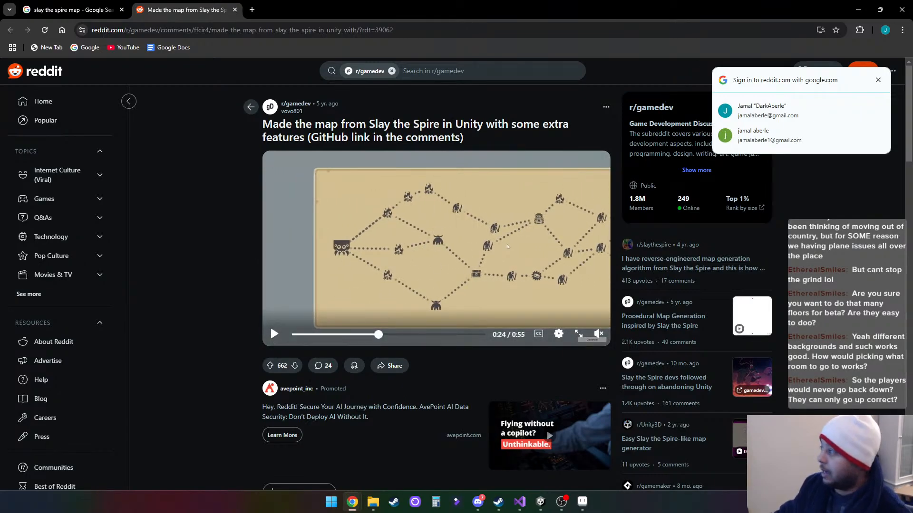
- Leave the browser and return to the ladder sketch in Aseprite to review the room layouts of floors 1 to 18
click(858, 10)
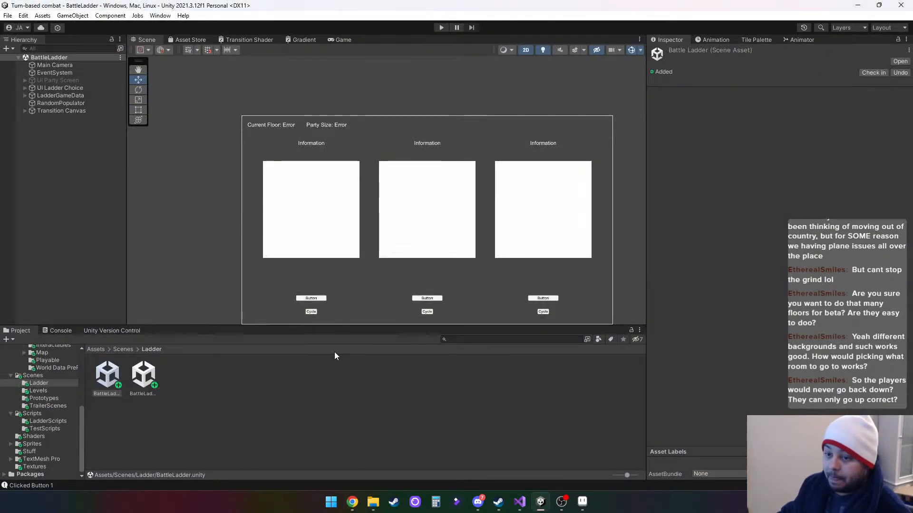
mouse_move(562, 502)
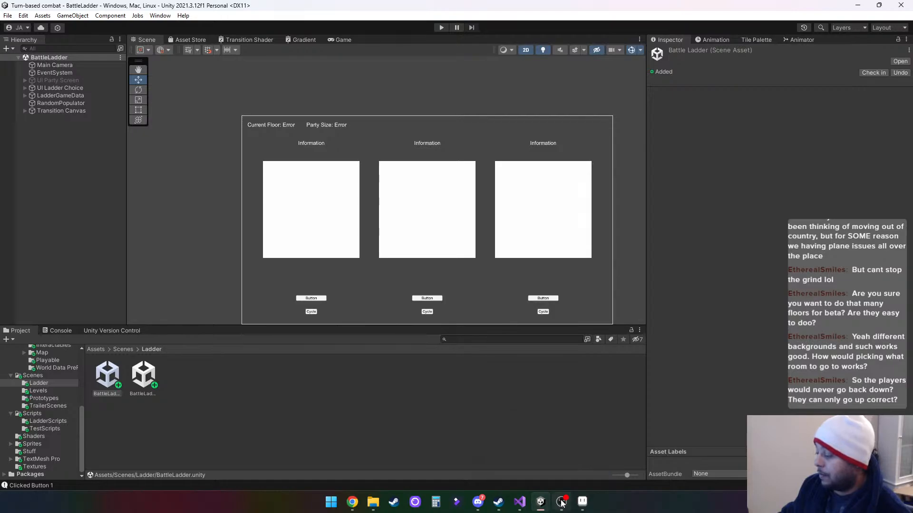
click(582, 501)
drag(579, 156, 559, 247)
scroll(558, 248, down, 2)
scroll(586, 201, down, 4)
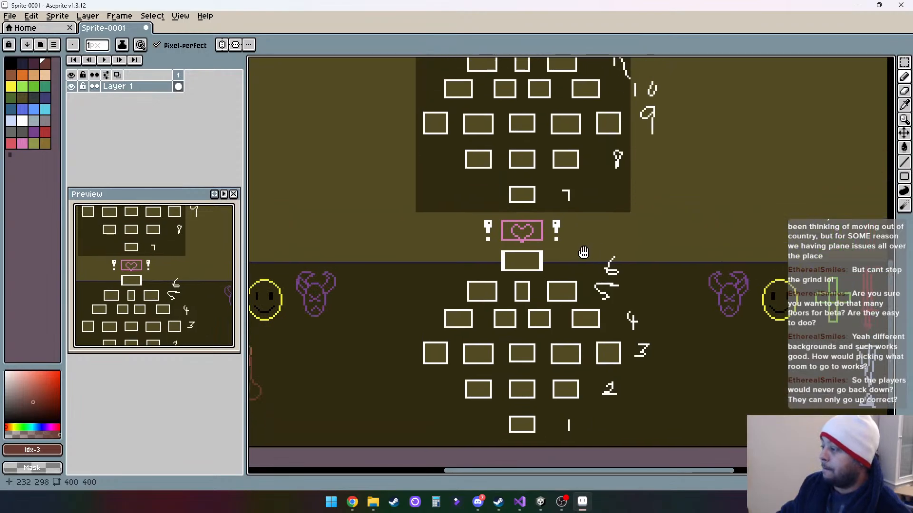
scroll(583, 219, up, 3)
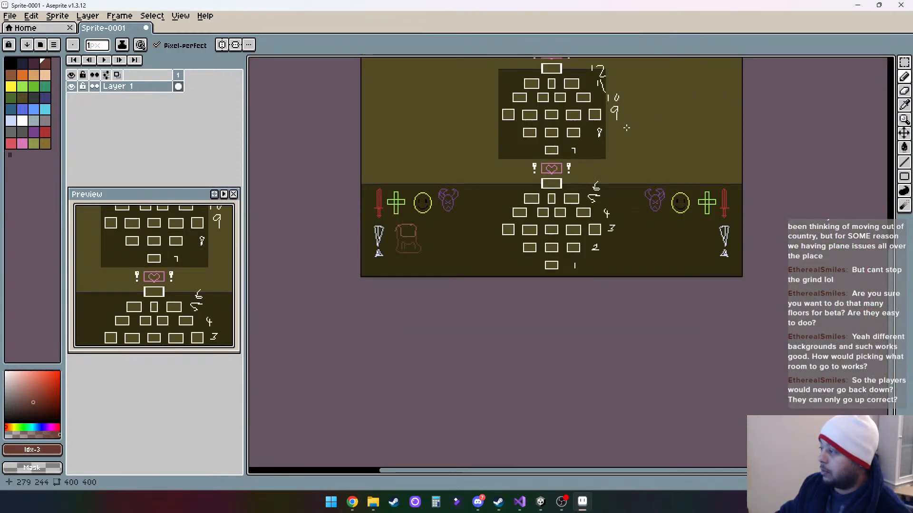
drag(625, 134, 600, 275)
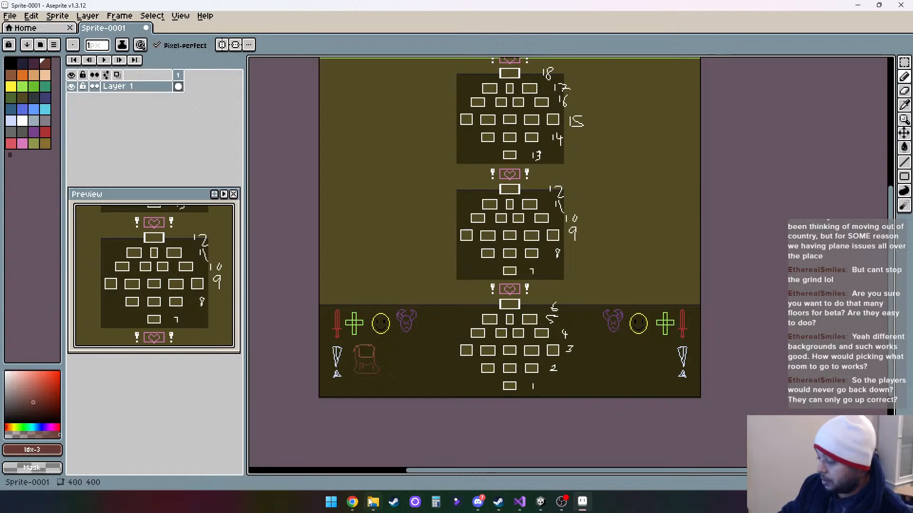
- Switch to Unity, open the MainMenu scene from the Scenes folder, and run it in play mode
click(540, 502)
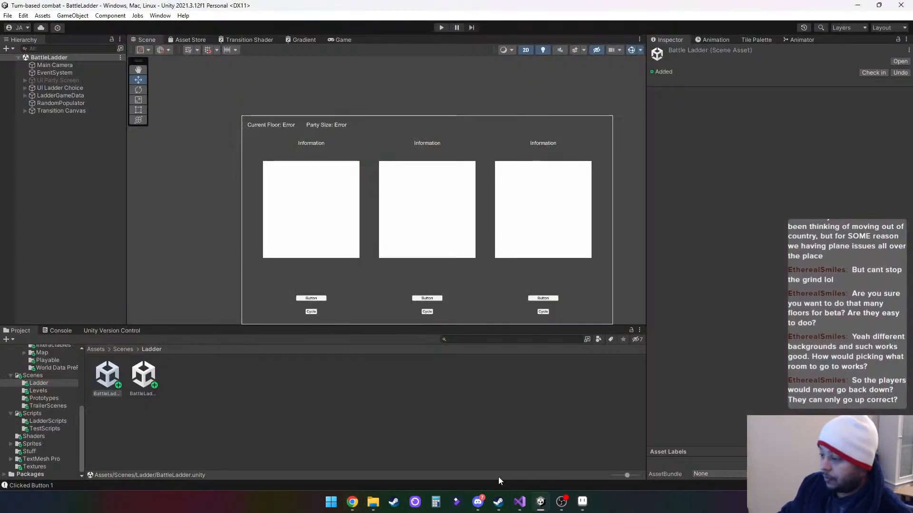
click(38, 376)
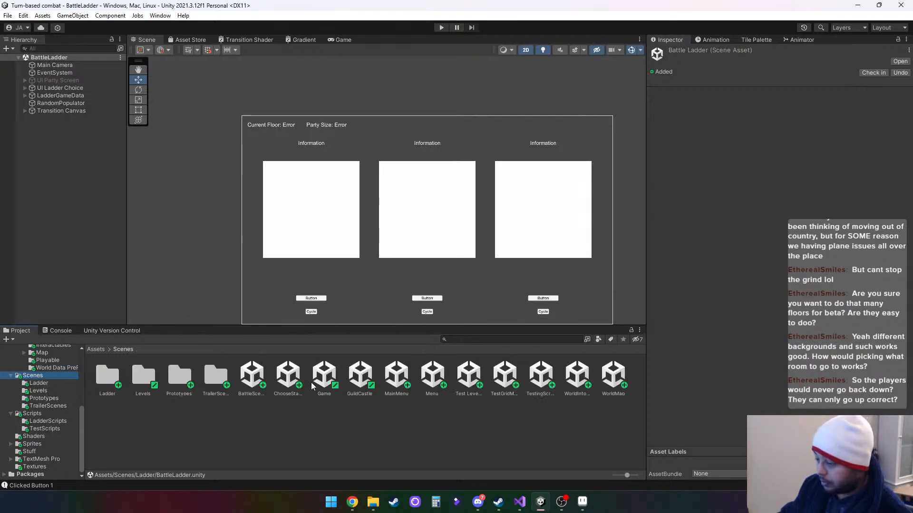
click(399, 375)
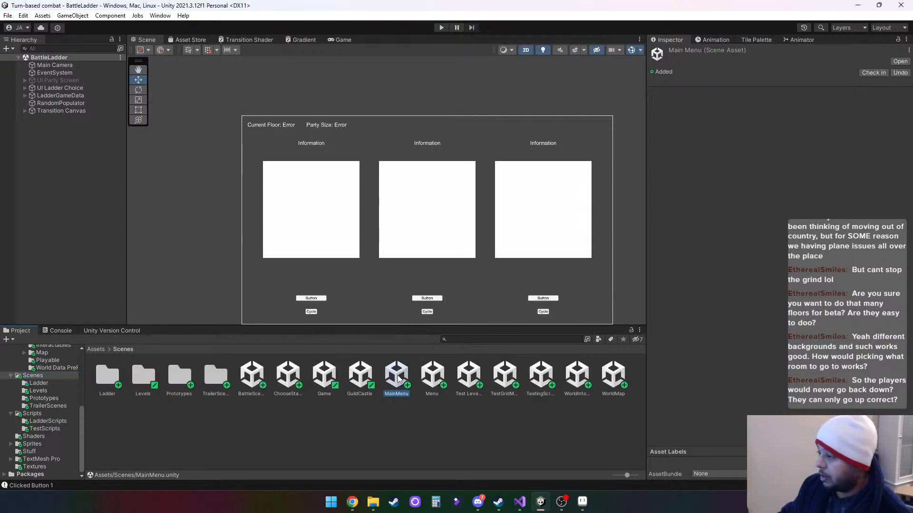
double_click(398, 378)
click(441, 28)
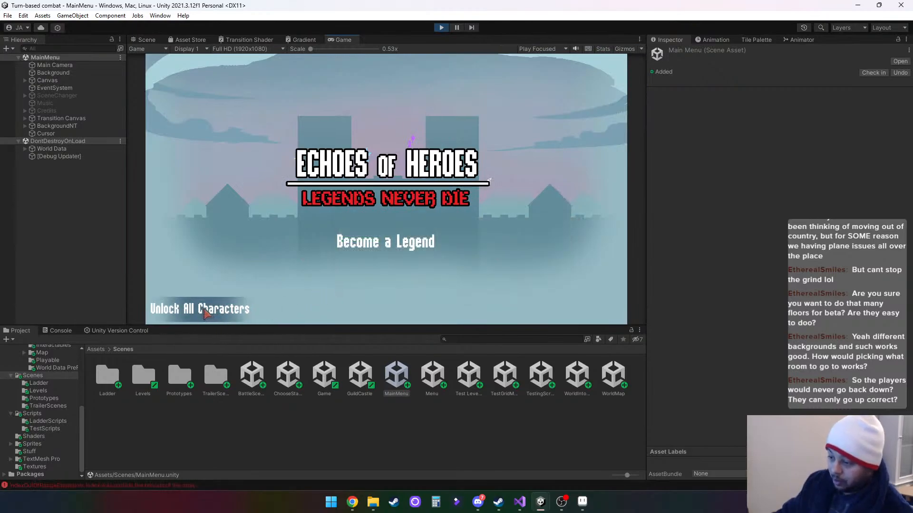
- Choose Become a Legend on the title screen and start a new game with the save name ewq
click(408, 243)
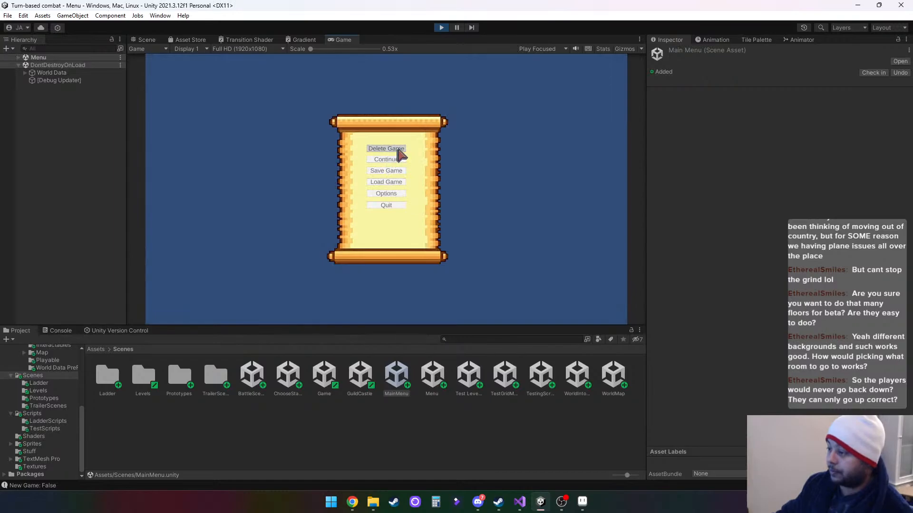
click(389, 170)
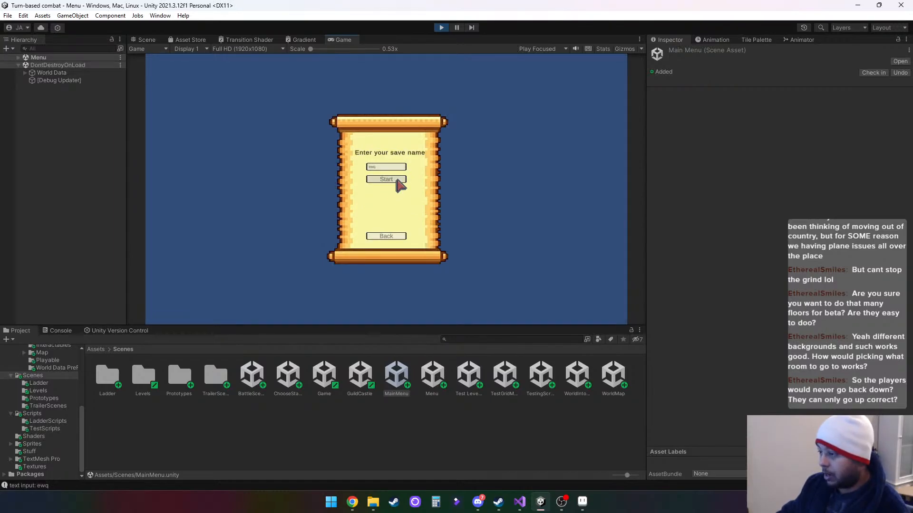
click(394, 179)
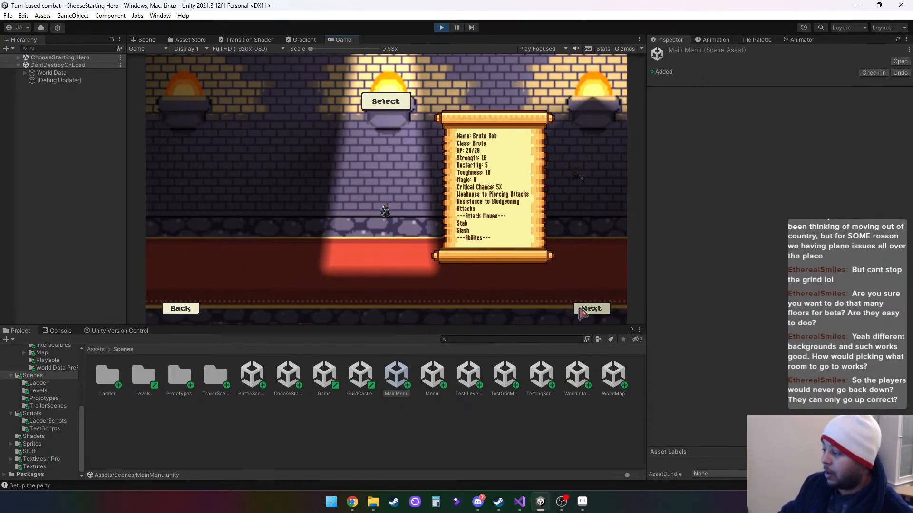
- Browse forward through the starting heroes from the Brute to the Smith, viewing each one's class, stats and attacks
click(589, 309)
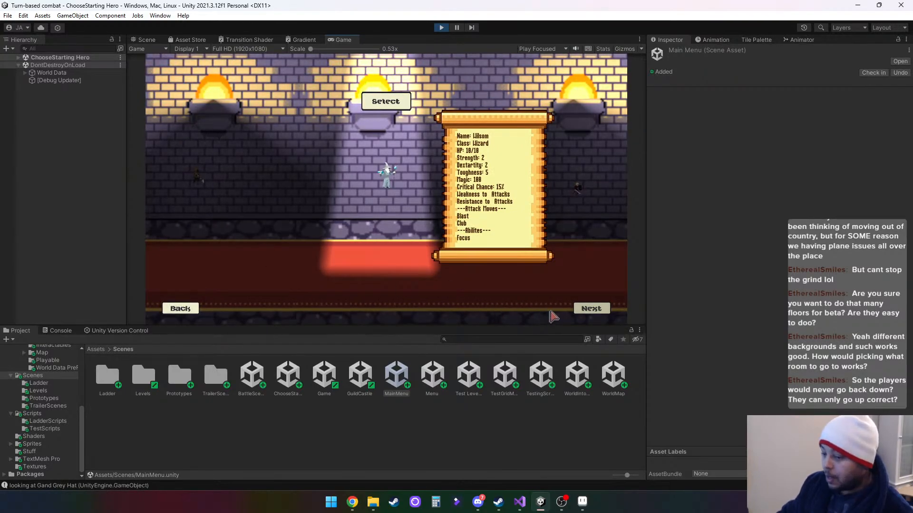
click(591, 309)
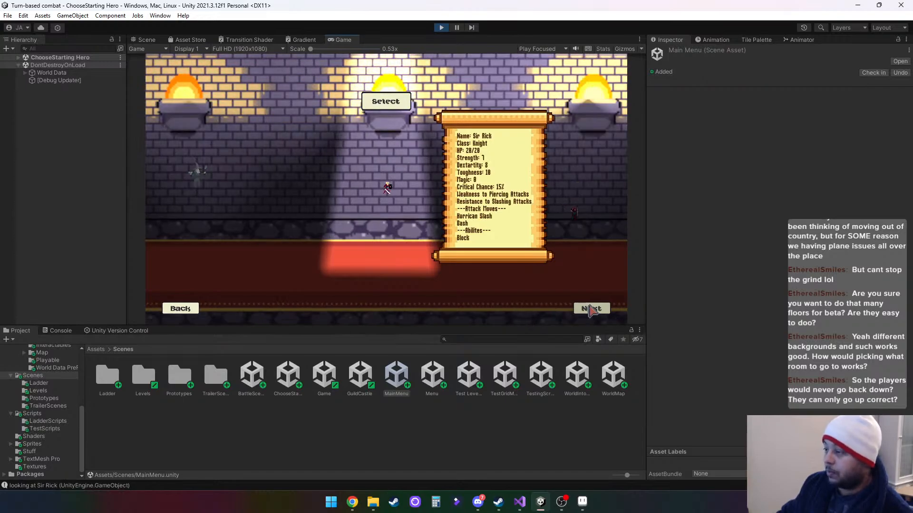
click(591, 309)
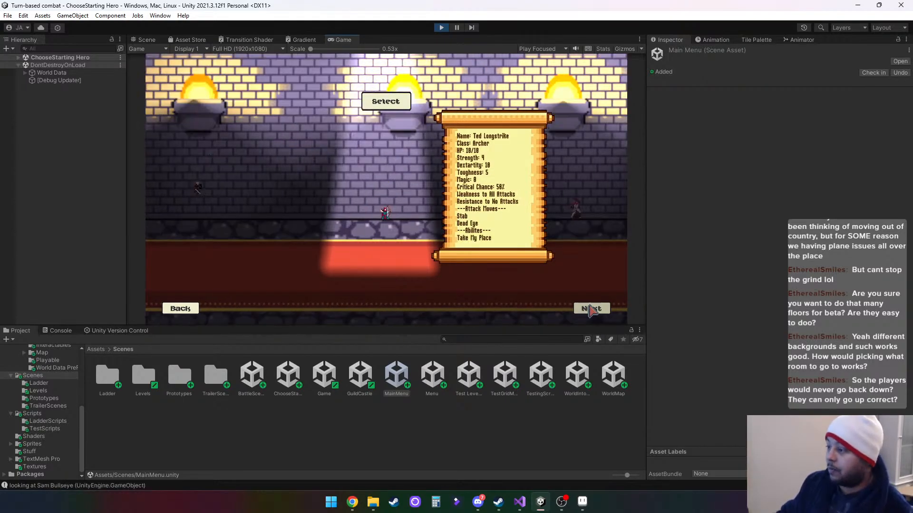
click(591, 309)
click(591, 309)
click(590, 309)
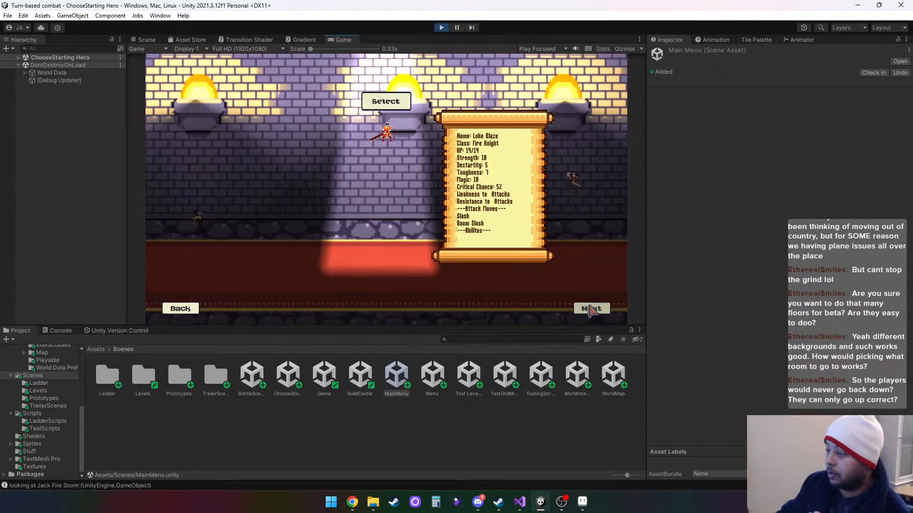
click(591, 309)
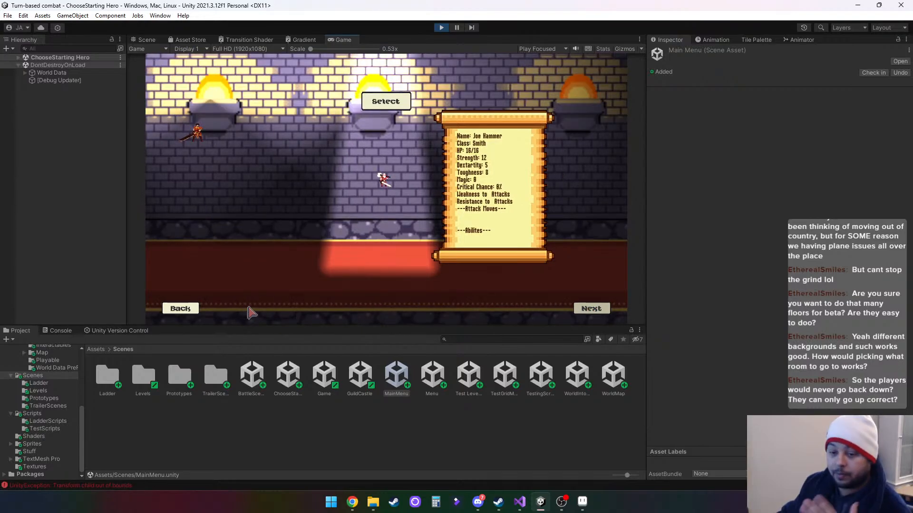
- Page back through the starting heroes from the Smith to the Brute
click(190, 310)
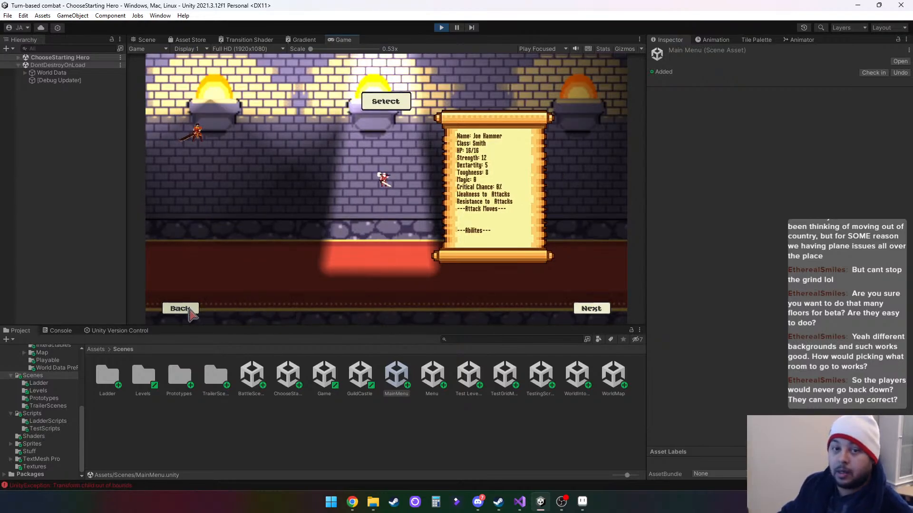
click(190, 310)
click(189, 310)
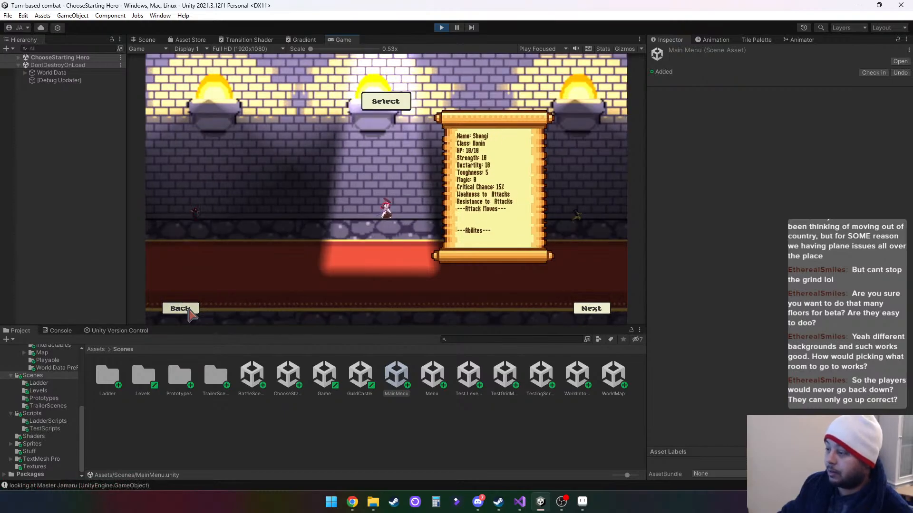
click(189, 310)
click(190, 310)
click(189, 310)
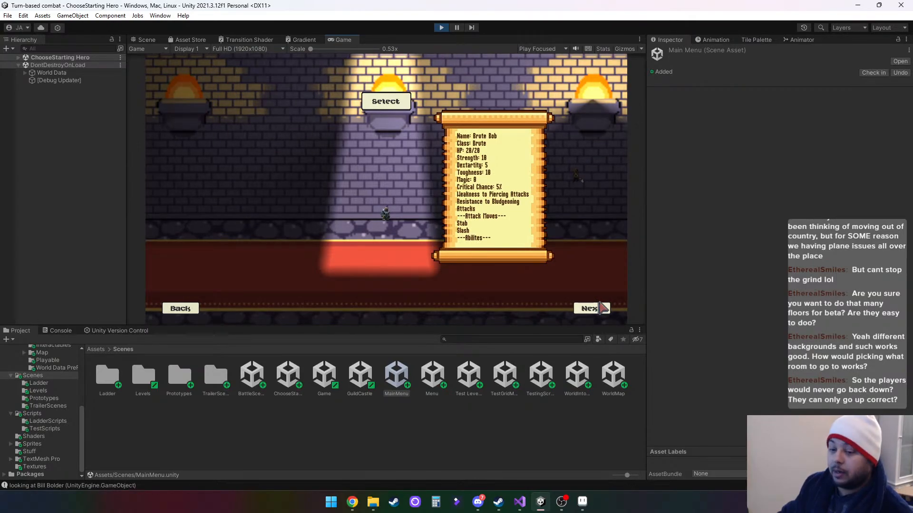
- Go through the starting hero line-up again, from the Brute forward to the Smith
click(591, 308)
click(590, 309)
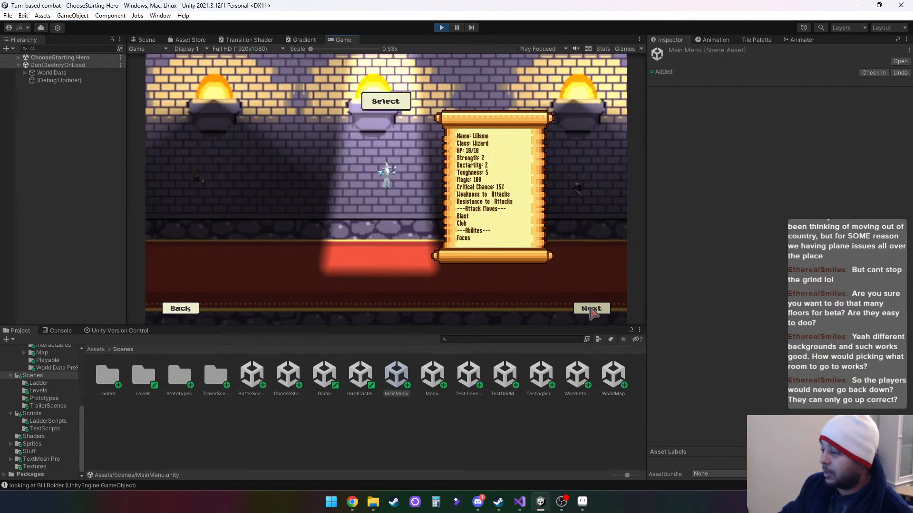
click(591, 309)
click(591, 309)
click(591, 309)
click(590, 309)
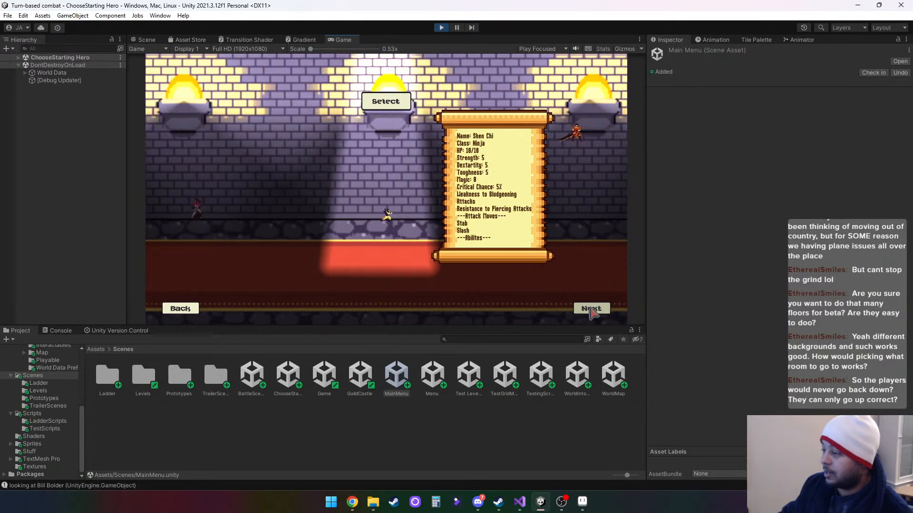
click(591, 309)
click(590, 309)
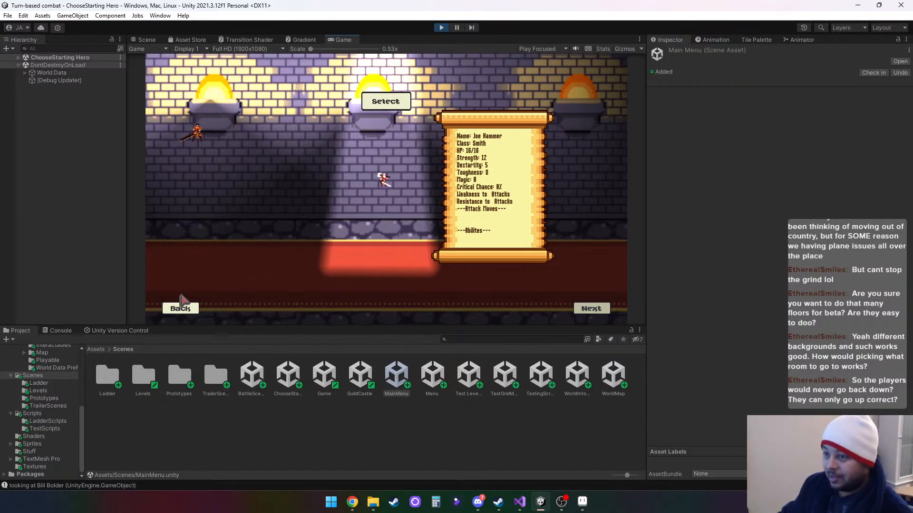
- Page back through the starting heroes from the Smith to the Brute and stop the running game
click(182, 309)
click(182, 310)
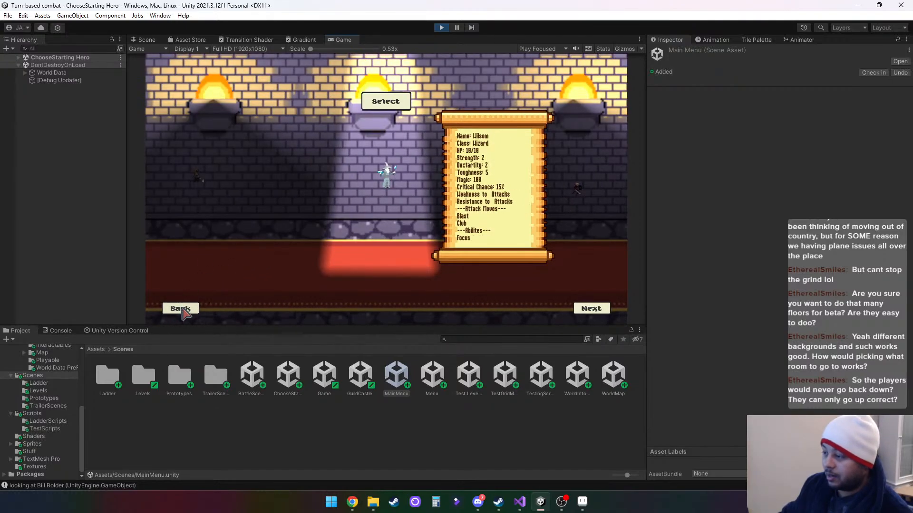
click(183, 310)
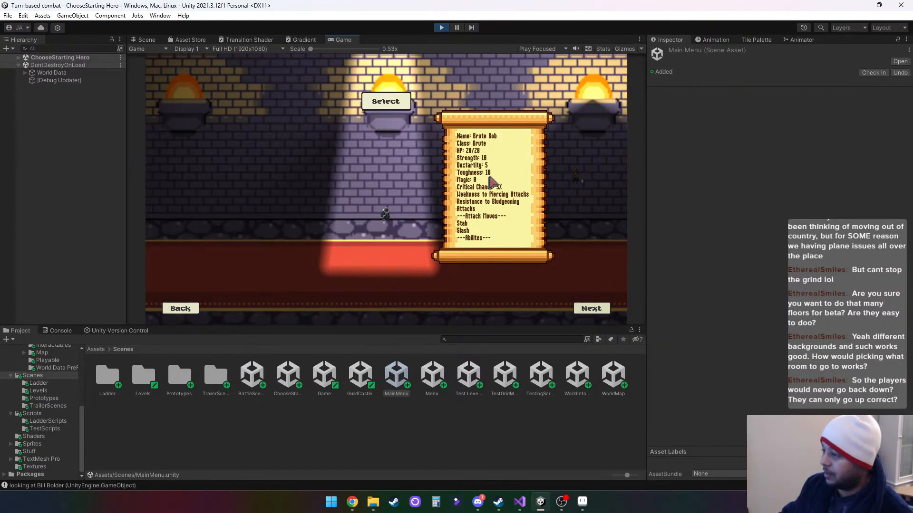
click(442, 27)
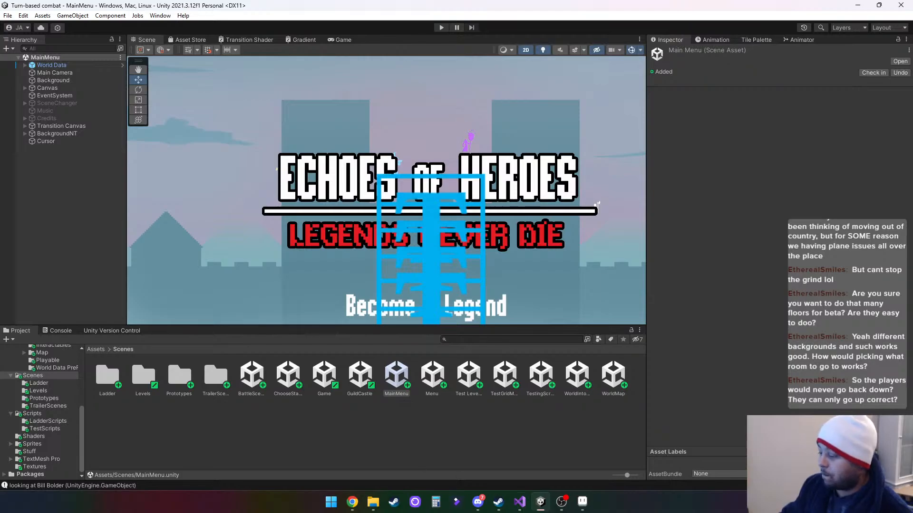
- Switch to Aseprite and draw small red circles beside floor numbers 2, 4 and 6
click(581, 503)
scroll(586, 298, up, 3)
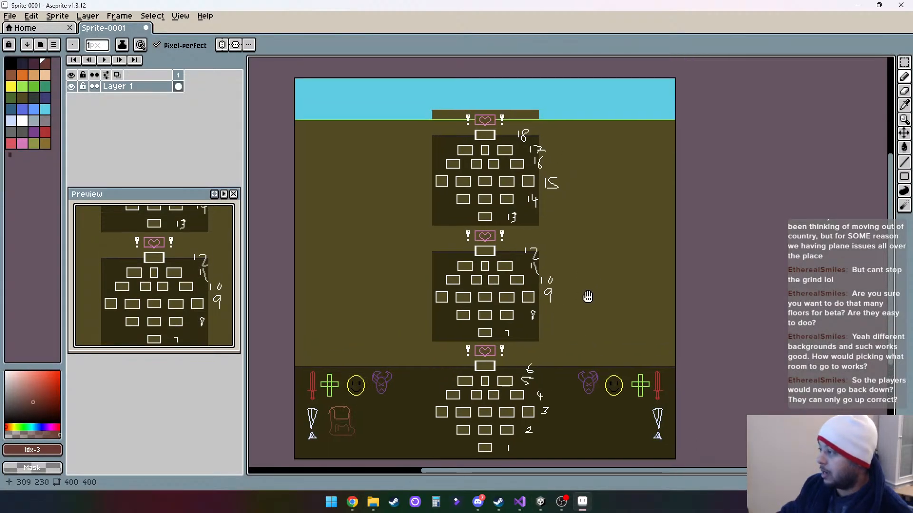
scroll(542, 333, down, 3)
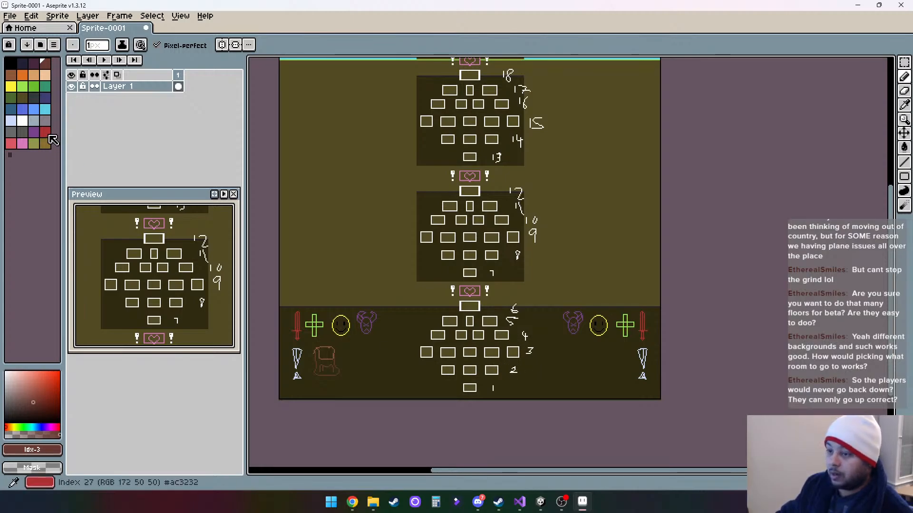
click(45, 132)
drag(528, 370, 535, 370)
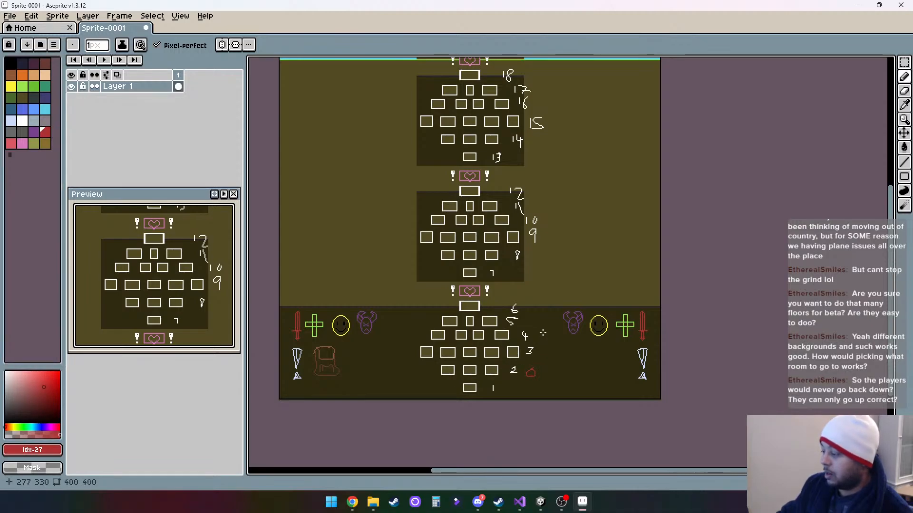
drag(543, 333, 542, 307)
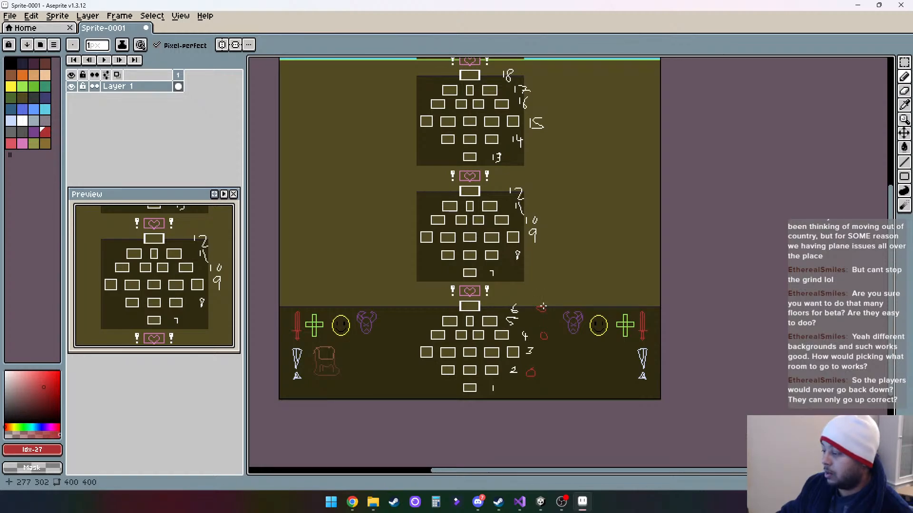
- Mark floors 8, 10, 12, 14, 16 and 18 with small red circles beside their numbers
drag(536, 253, 538, 254)
mouse_move(548, 218)
mouse_down()
mouse_move(553, 225)
mouse_move(538, 190)
mouse_up()
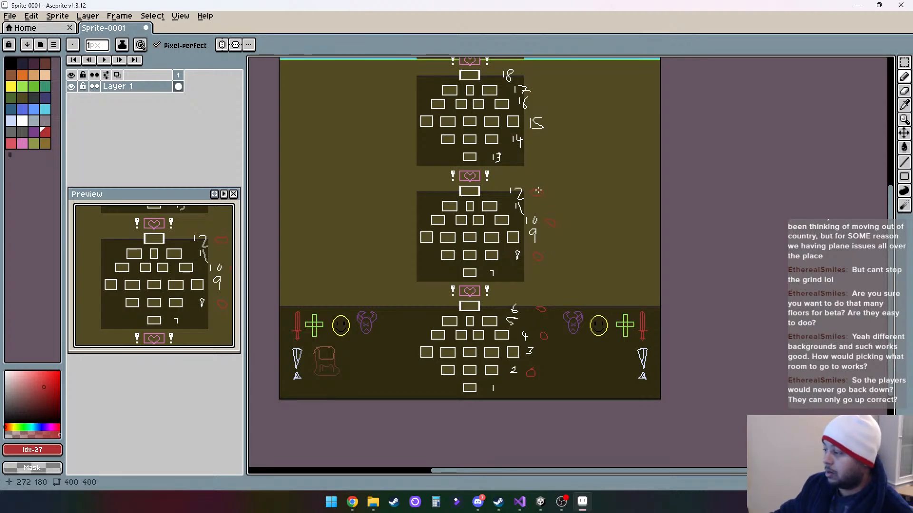
scroll(552, 187, up, 3)
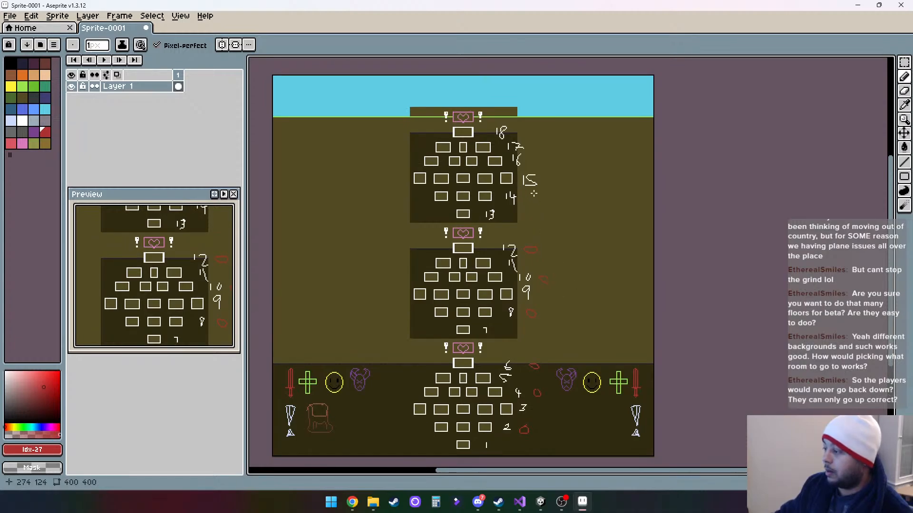
drag(533, 193, 537, 192)
mouse_move(532, 157)
mouse_down()
mouse_move(539, 162)
mouse_move(522, 130)
mouse_up()
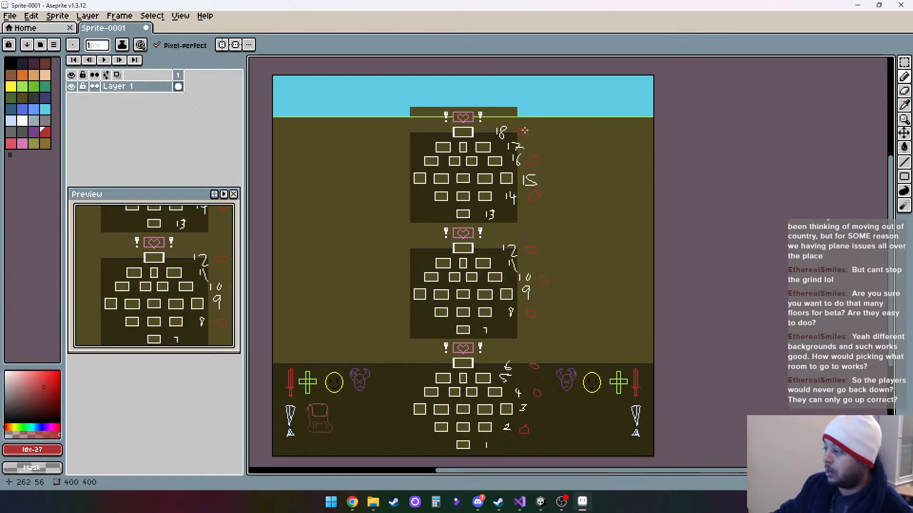
- Undo the stray red stroke and the red circle beside floor 18
scroll(560, 163, down, 2)
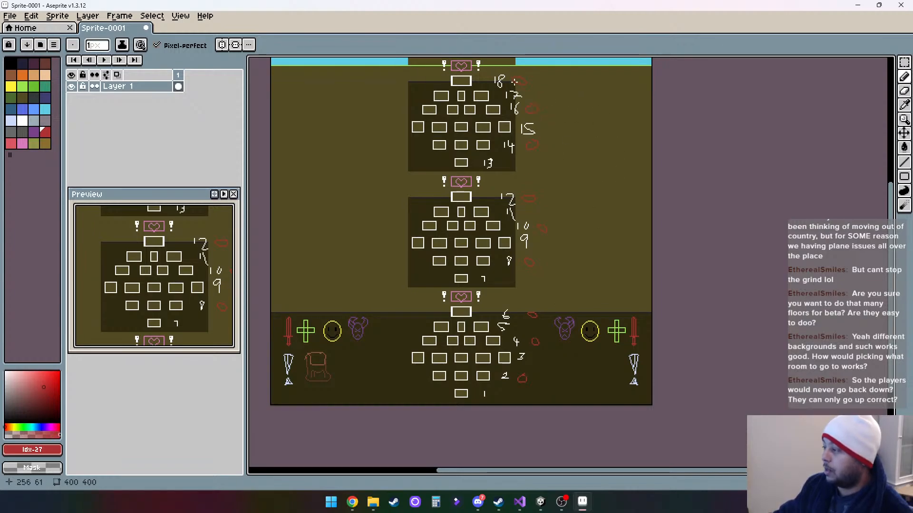
drag(516, 83, 544, 75)
key(v)
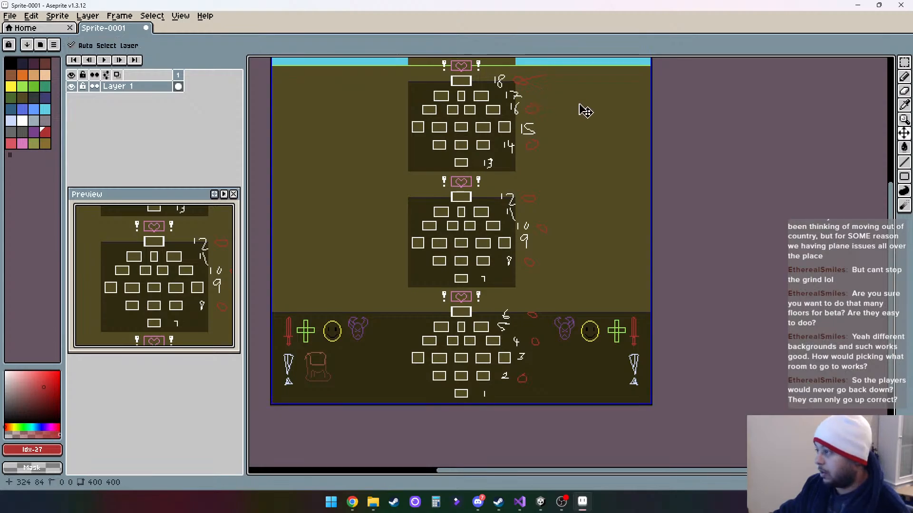
key(ctrl+z)
key(b)
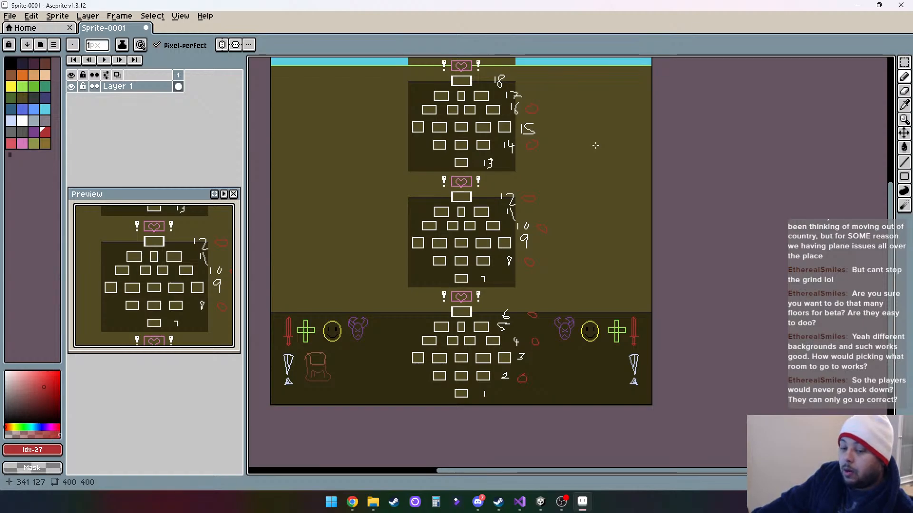
- Switch to Unity and open the ChooseStarting Hero scene
click(541, 503)
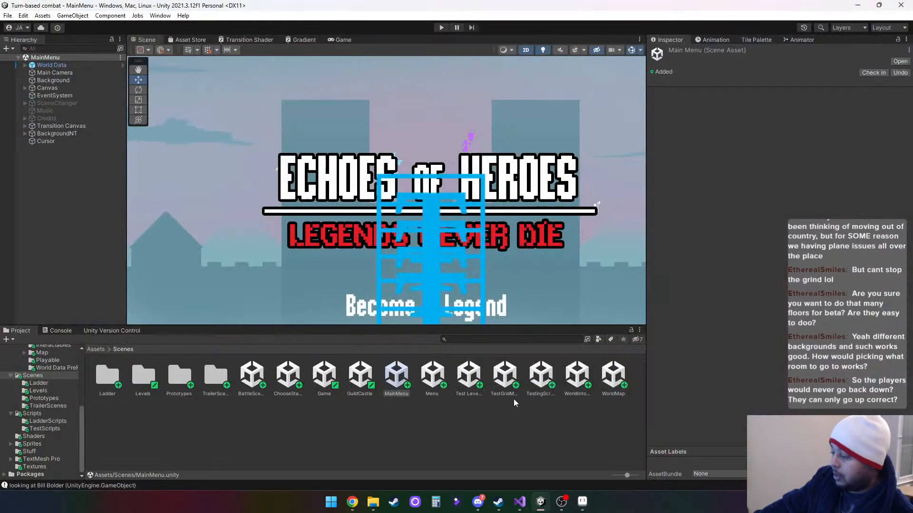
click(472, 382)
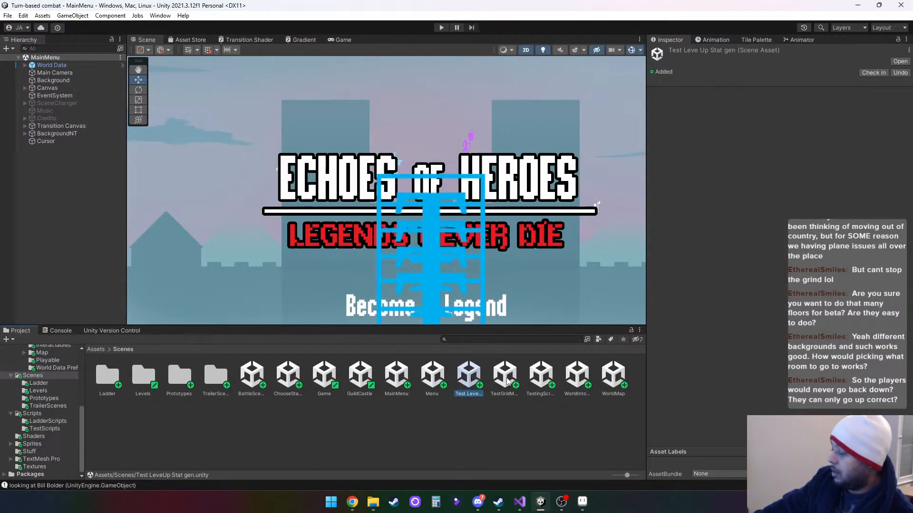
click(288, 379)
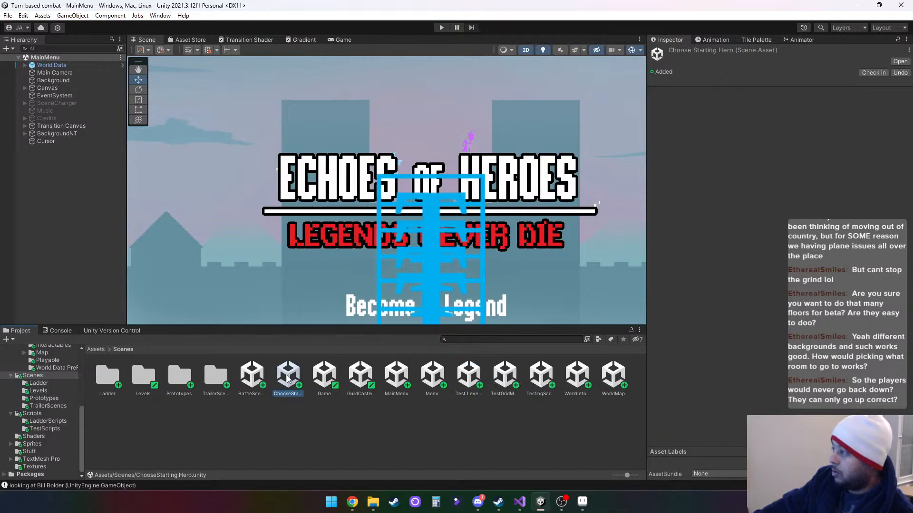
double_click(288, 378)
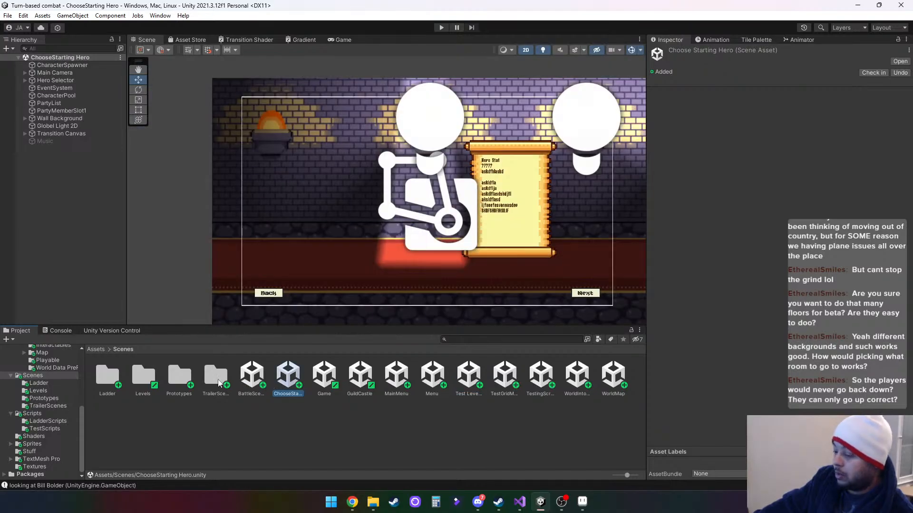
- Look through the Prototypes and Levels scene folders and open the Level Up Test scene from Prototypes
double_click(180, 380)
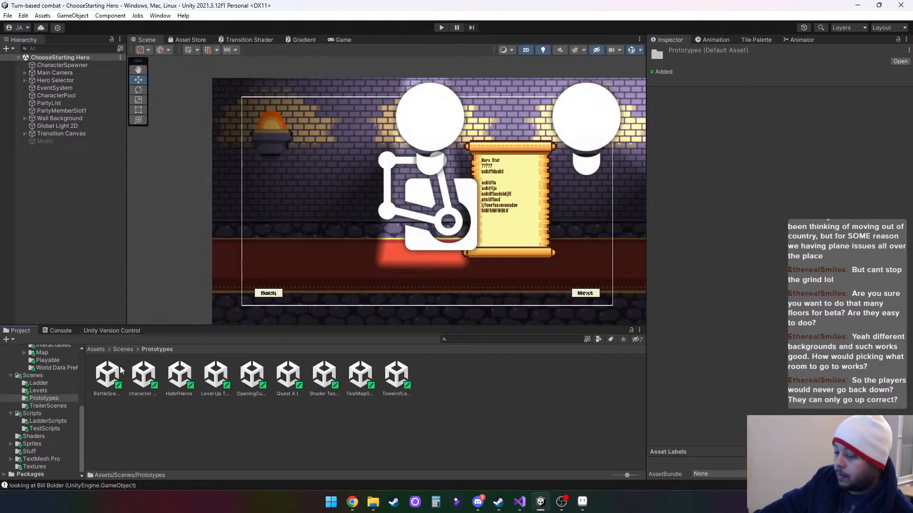
click(124, 349)
double_click(146, 381)
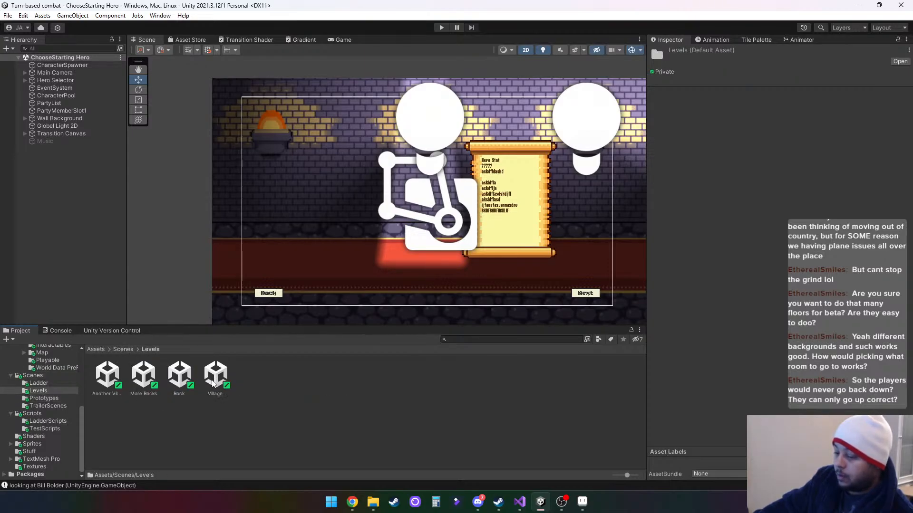
click(124, 349)
double_click(179, 376)
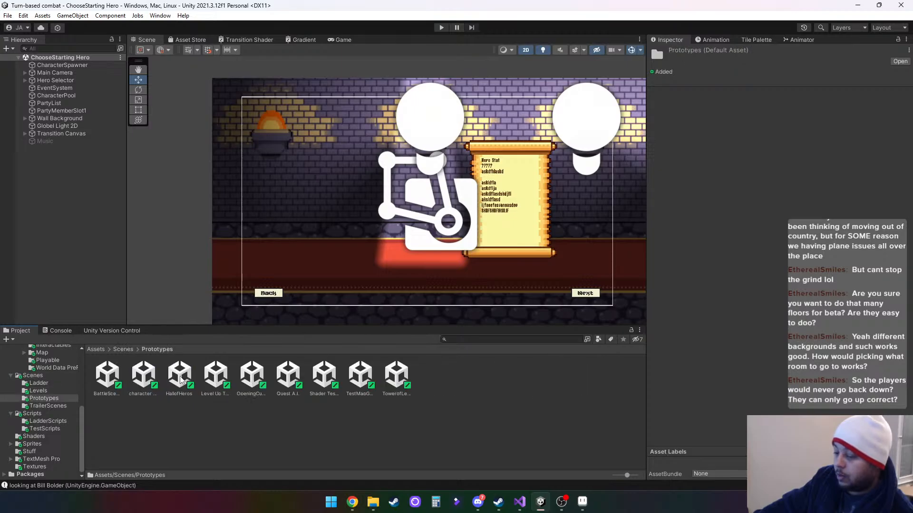
click(212, 378)
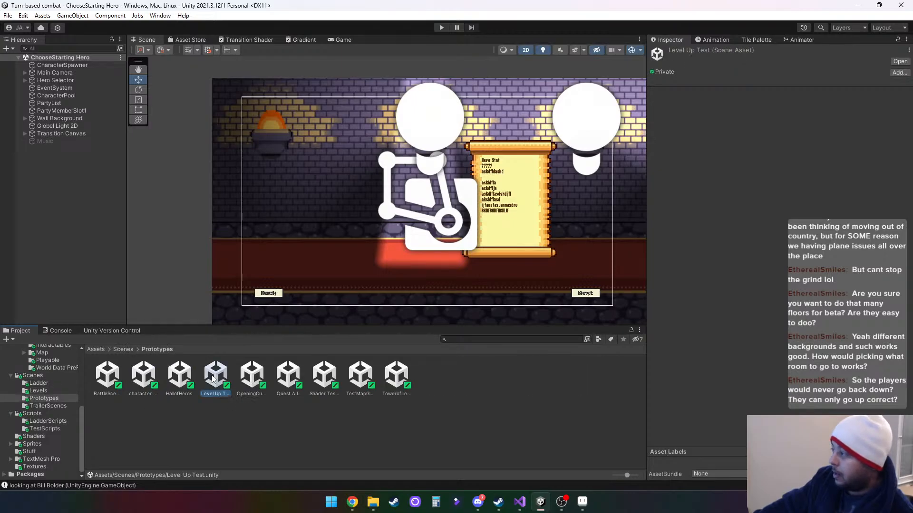
double_click(212, 378)
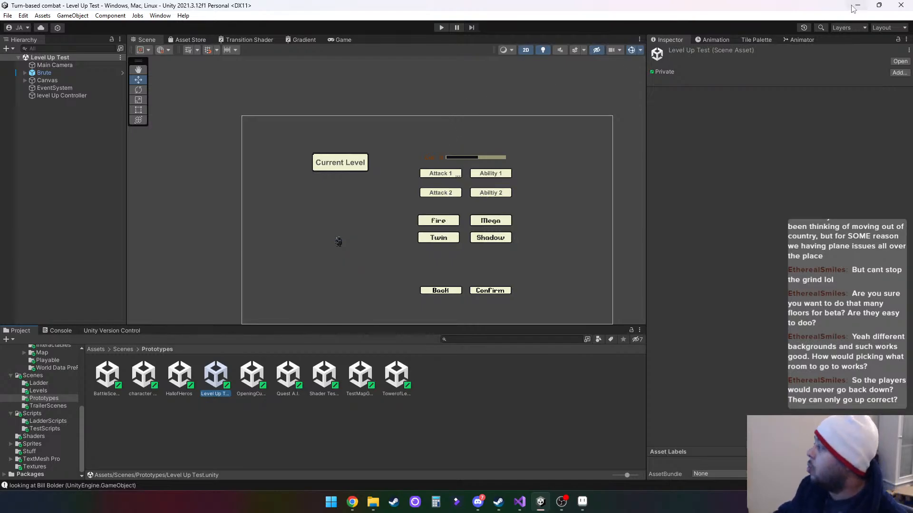
- Switch to Aseprite and sketch jagged outline strokes in blue palette colour Idx-18 beside the brown icon in the lower icon row
key(alt+Tab)
scroll(522, 366, up, 1)
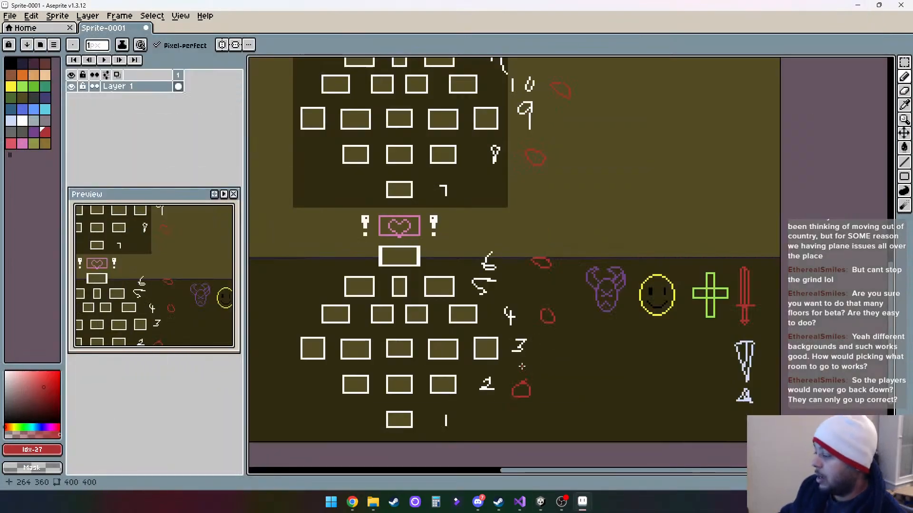
drag(452, 358, 502, 297)
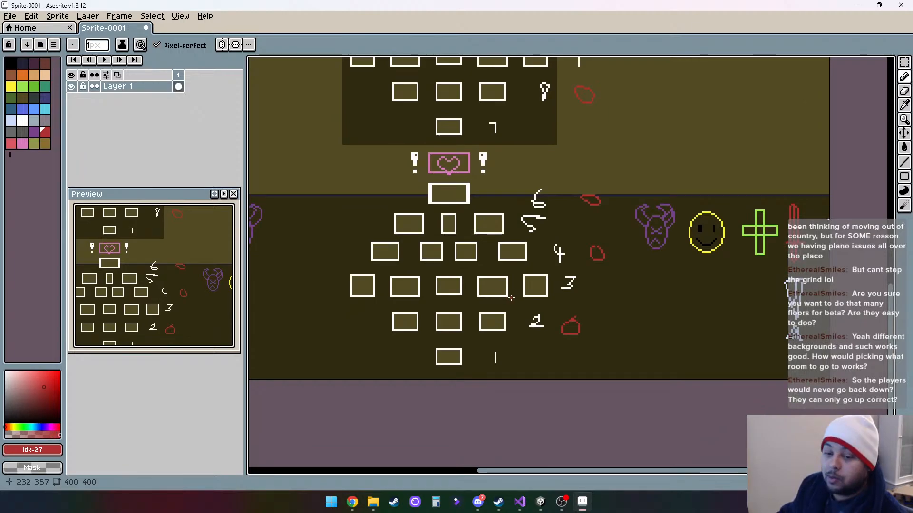
drag(439, 316, 557, 317)
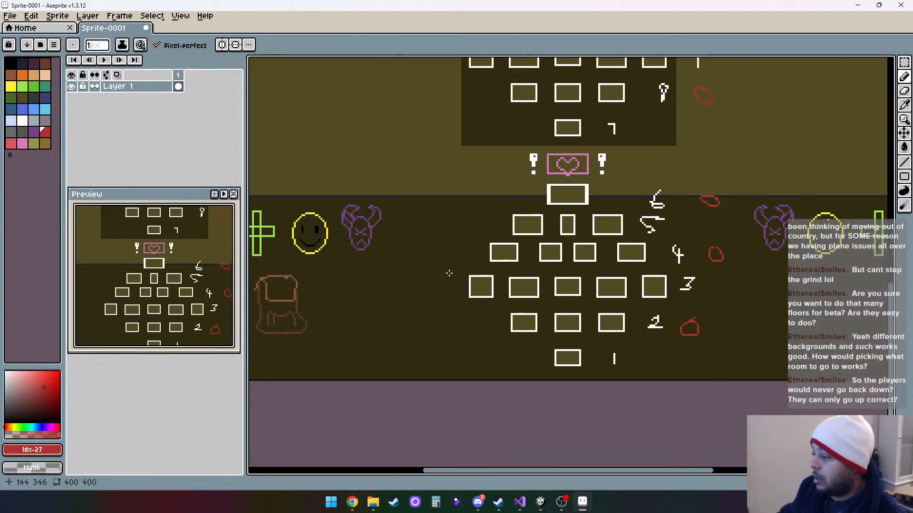
drag(412, 261, 546, 274)
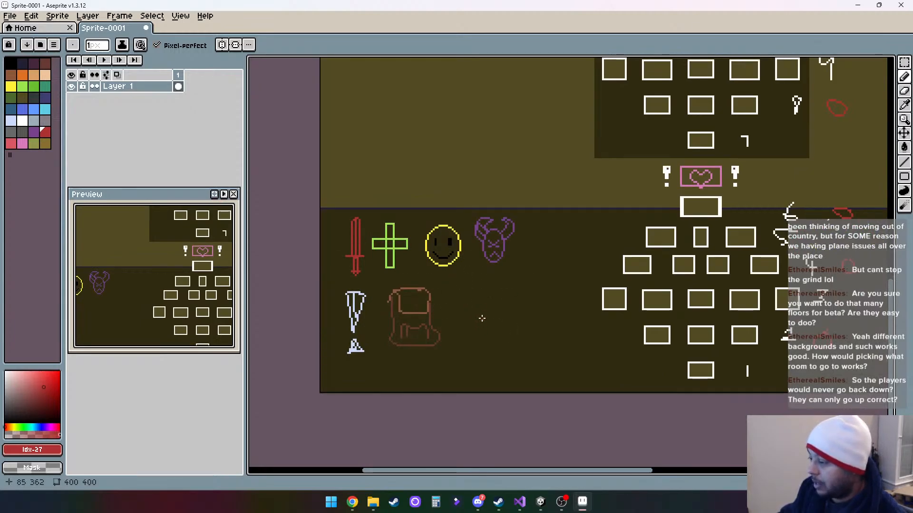
scroll(469, 285, up, 2)
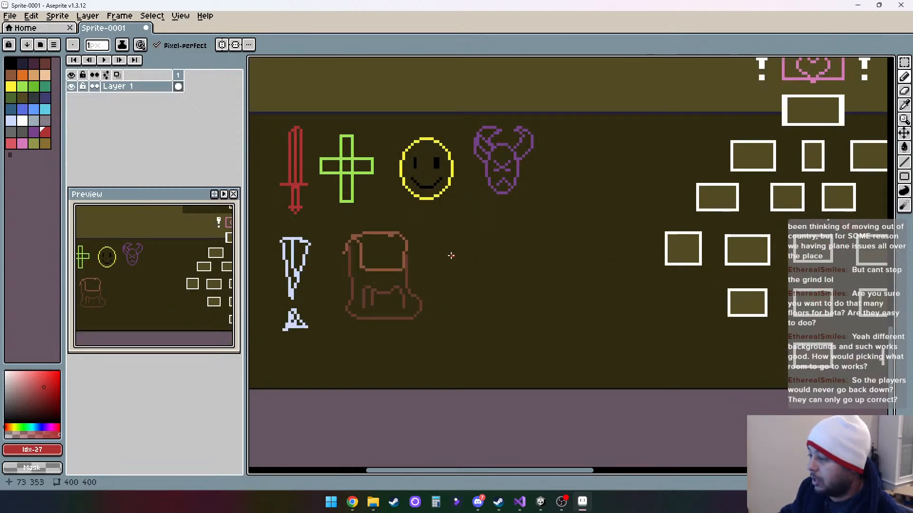
click(33, 110)
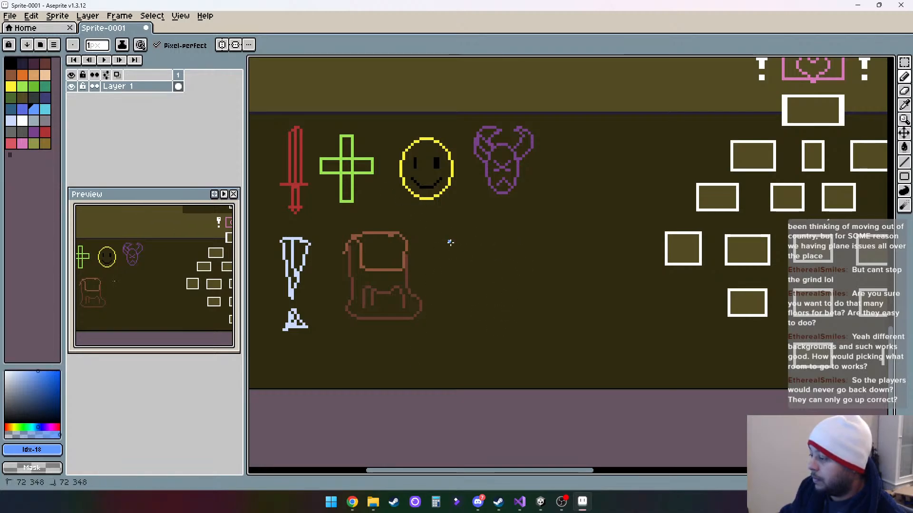
mouse_move(450, 241)
mouse_down()
mouse_move(449, 251)
mouse_move(470, 238)
mouse_up()
drag(450, 275, 464, 253)
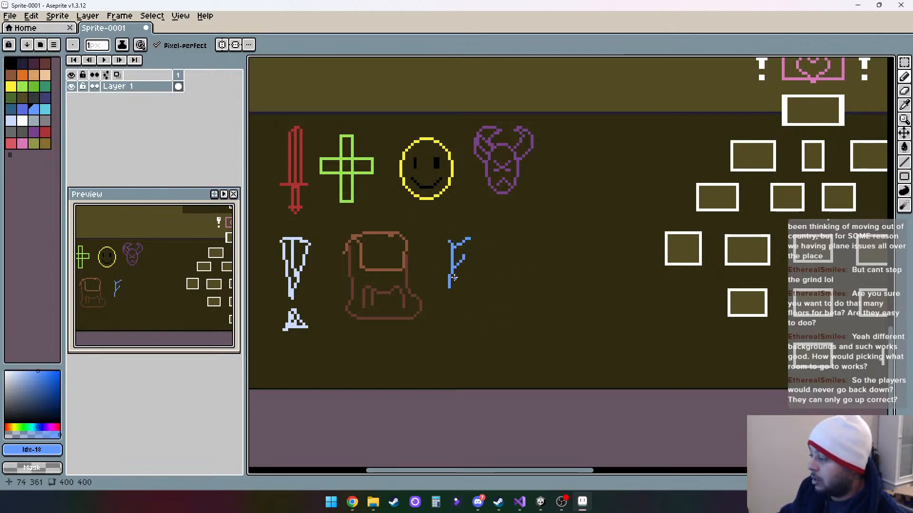
drag(452, 287, 488, 285)
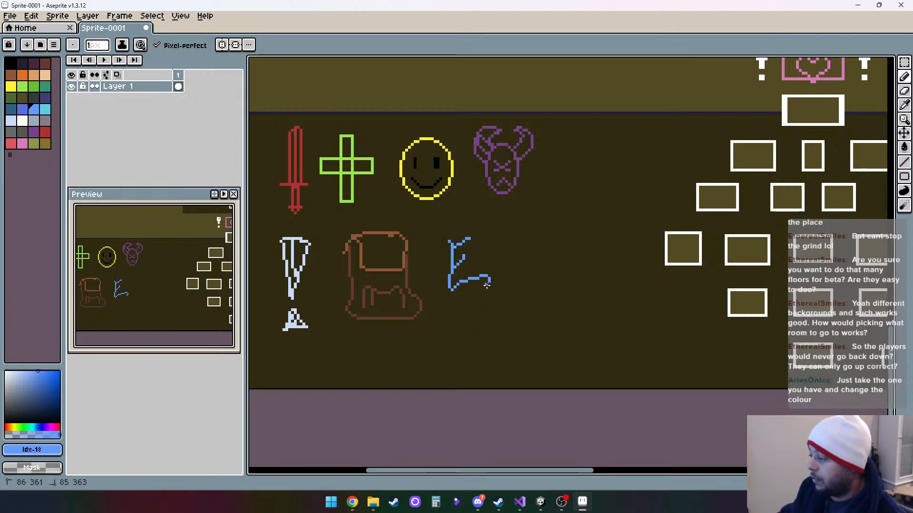
drag(476, 241, 484, 227)
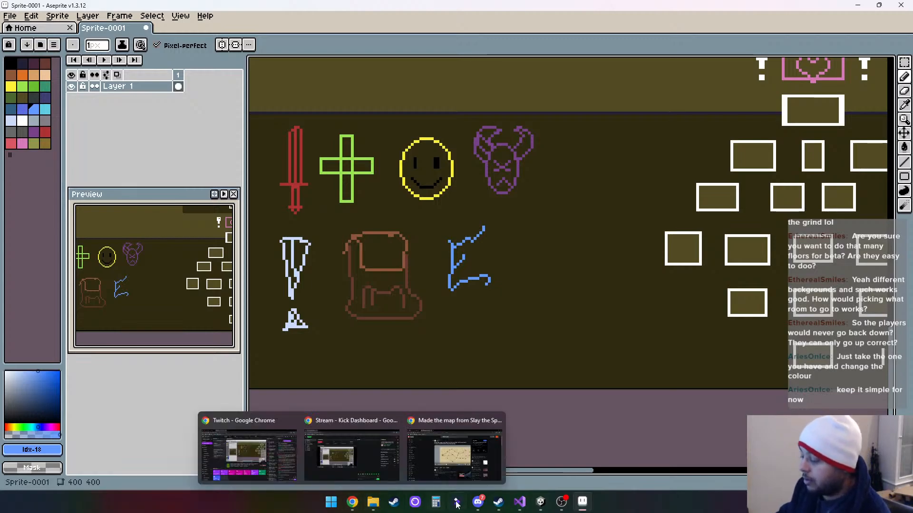
- Switch to Unity, open the BattleLadder scene from the Ladder folder and run it
click(542, 502)
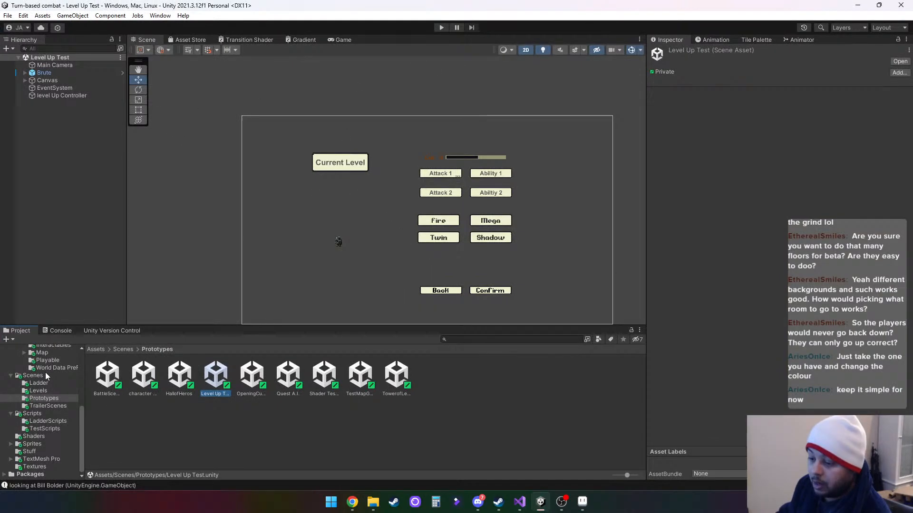
click(39, 383)
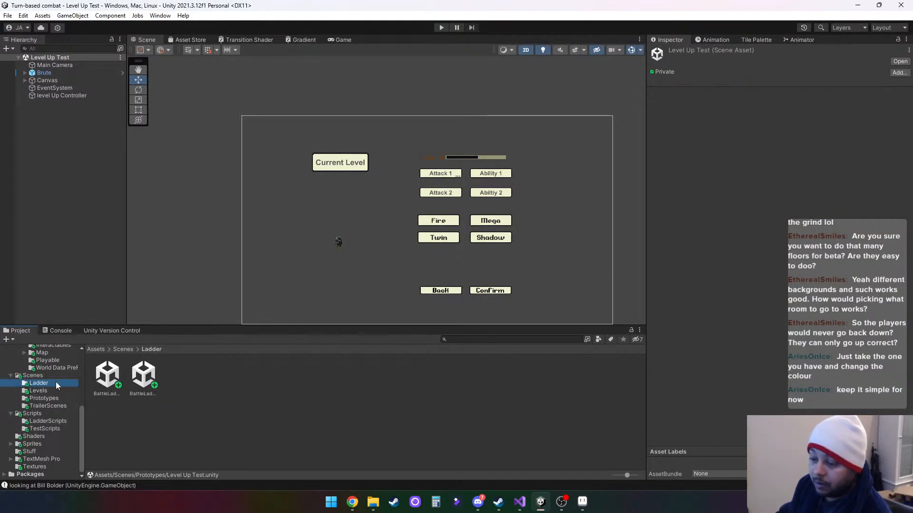
double_click(108, 364)
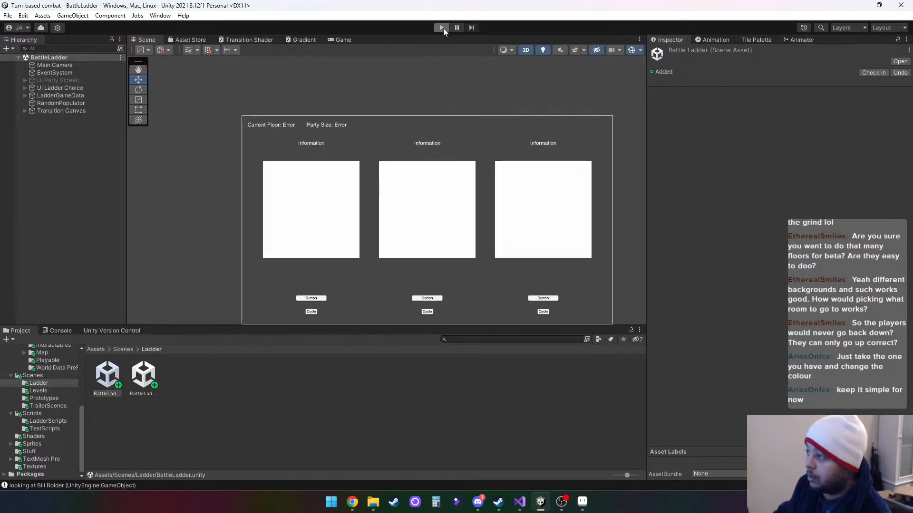
click(441, 28)
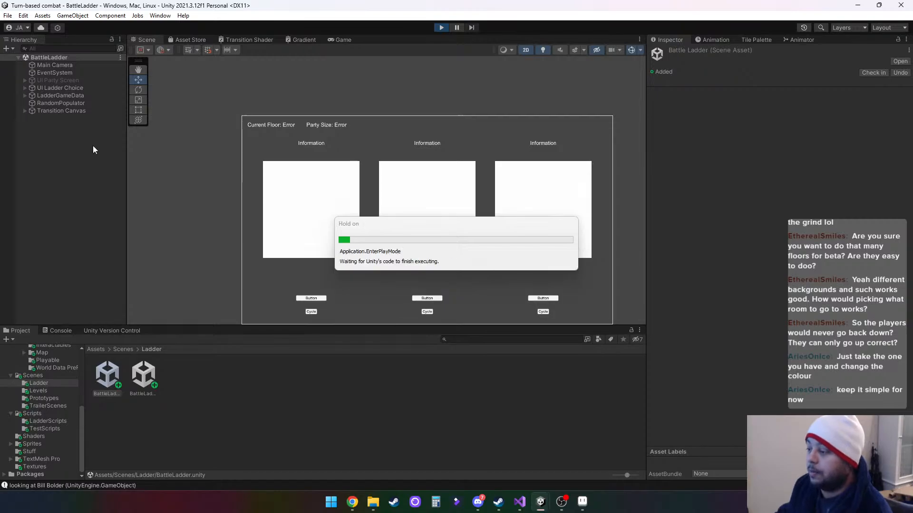
- Choose the first option in the running BattleLadder game and inspect the Transition Canvas and UI Ladder Choice objects
click(238, 292)
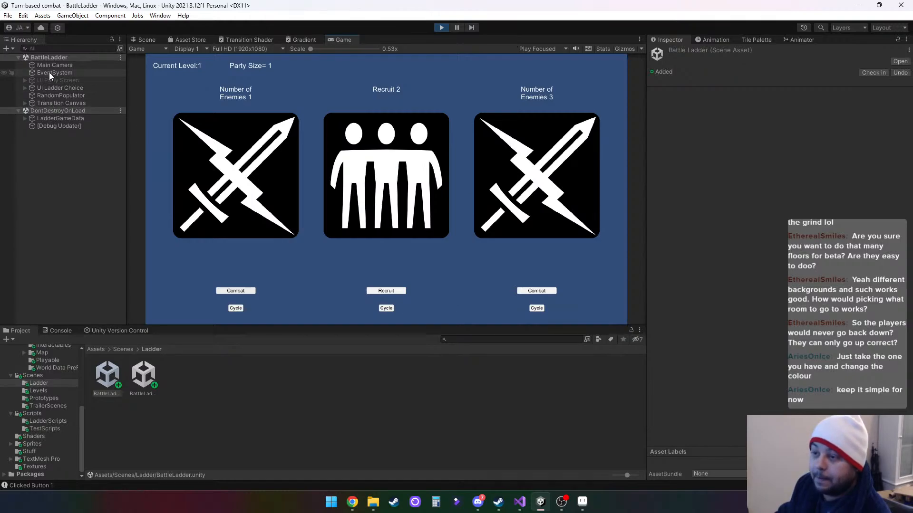
click(62, 101)
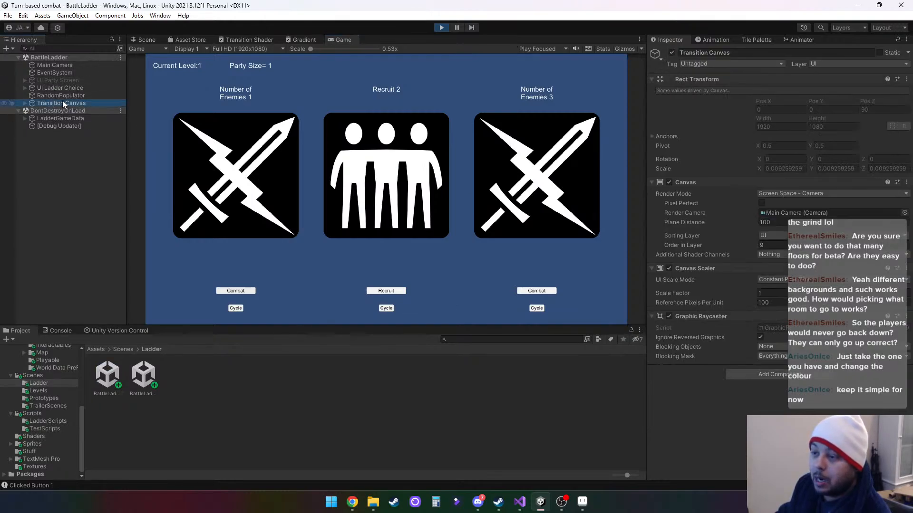
click(65, 88)
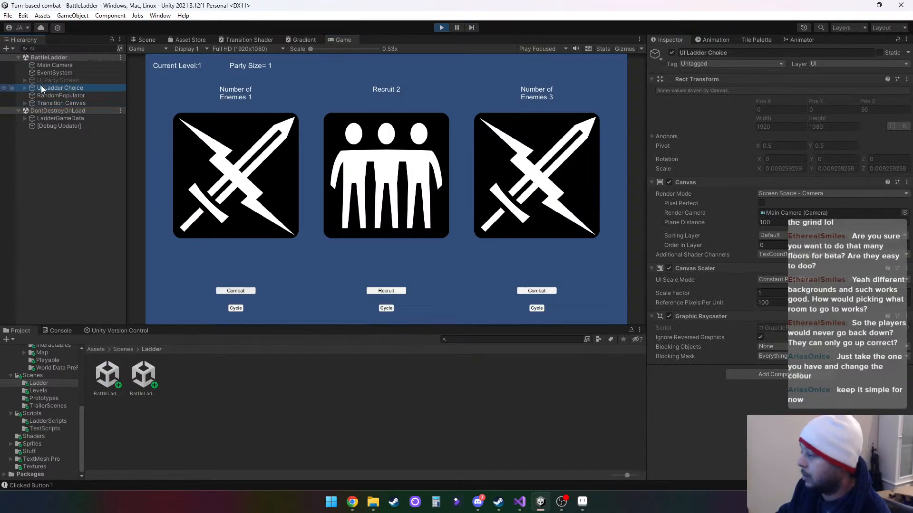
- Expand UI Ladder Choice down to its first Choice object and examine the Image List in its Ladder Data script
click(23, 88)
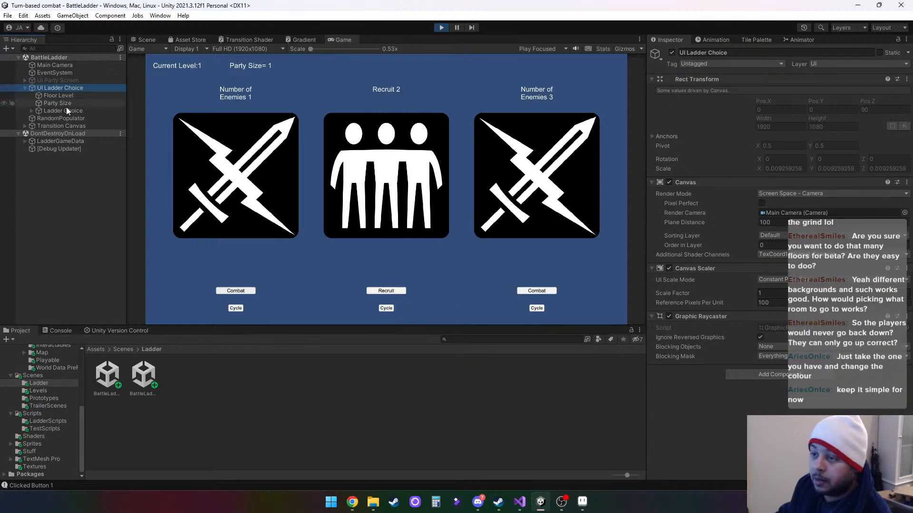
click(42, 110)
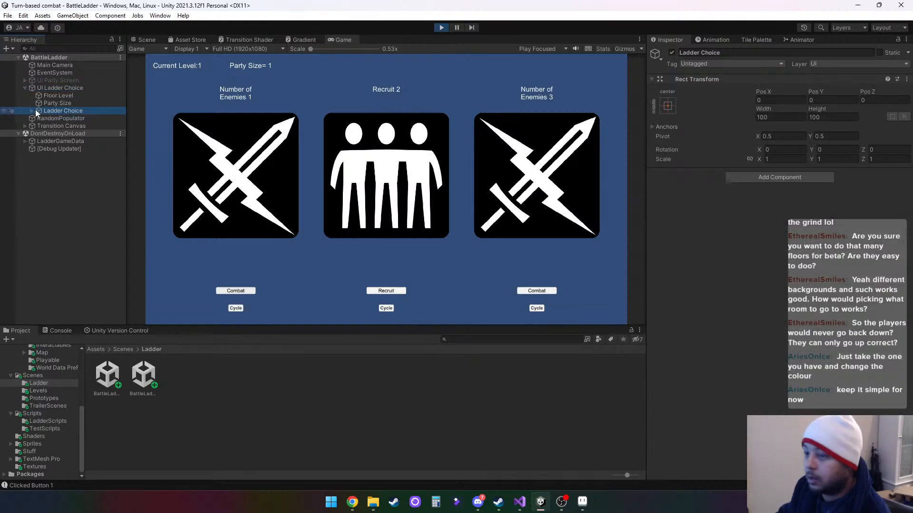
click(31, 110)
click(67, 118)
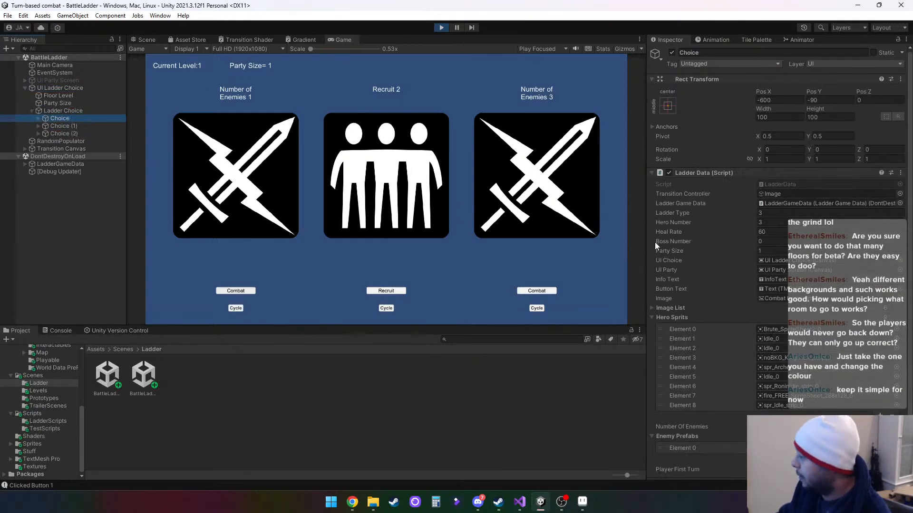
scroll(779, 257, down, 1)
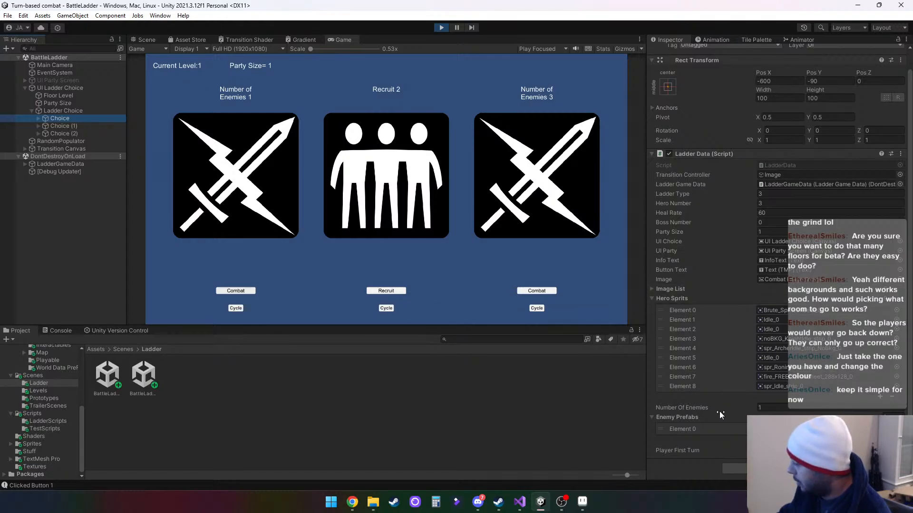
click(651, 288)
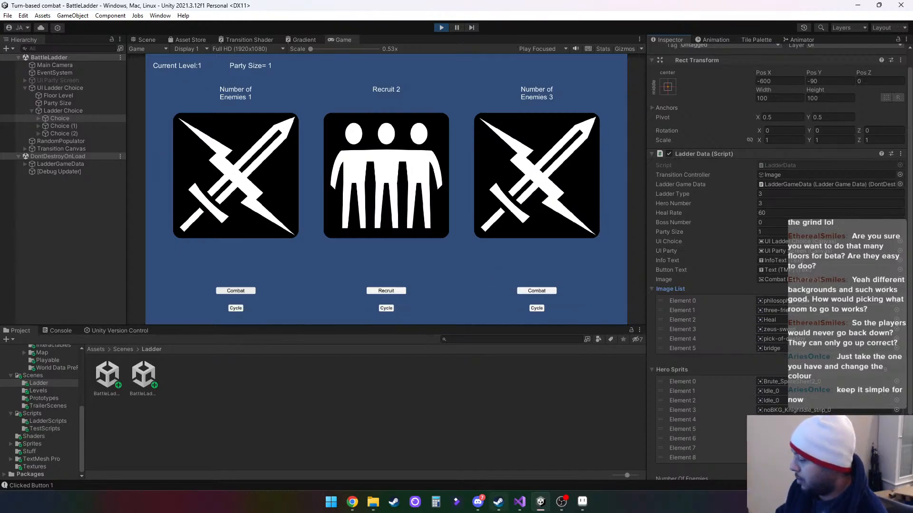
- Open the Enviroment folder under Sprites, stop the running scene and look through the environment sprites
click(33, 445)
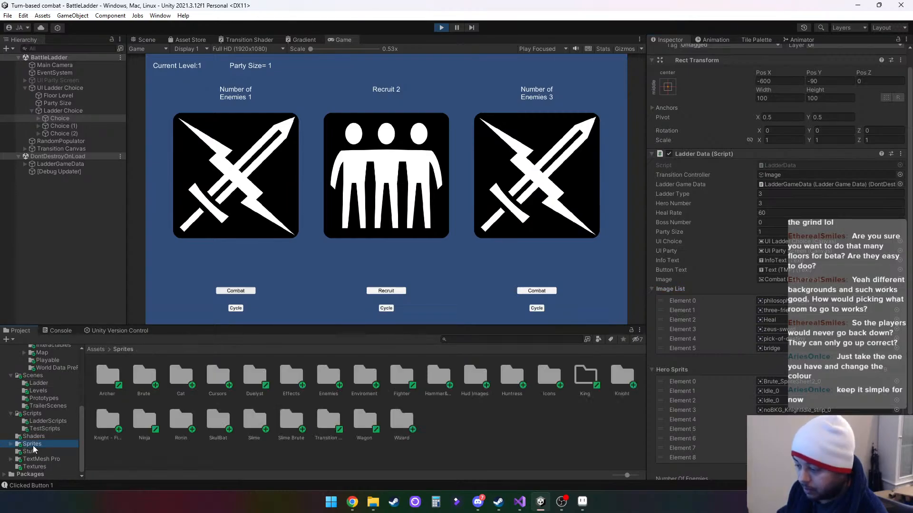
click(364, 383)
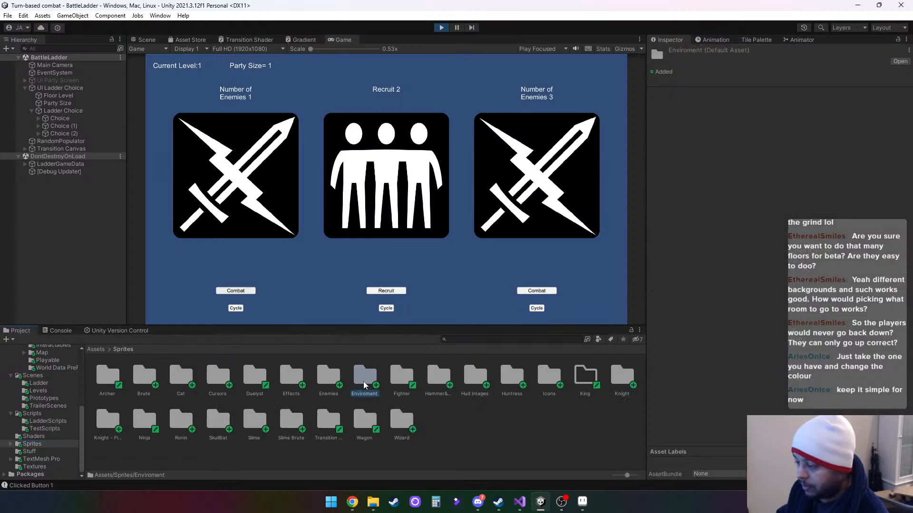
double_click(364, 384)
click(441, 27)
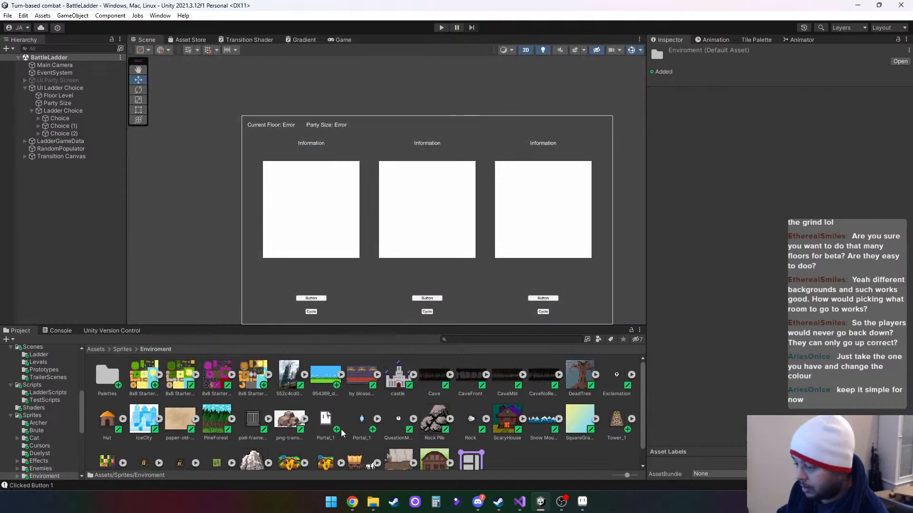
scroll(335, 421, down, 1)
scroll(335, 421, up, 1)
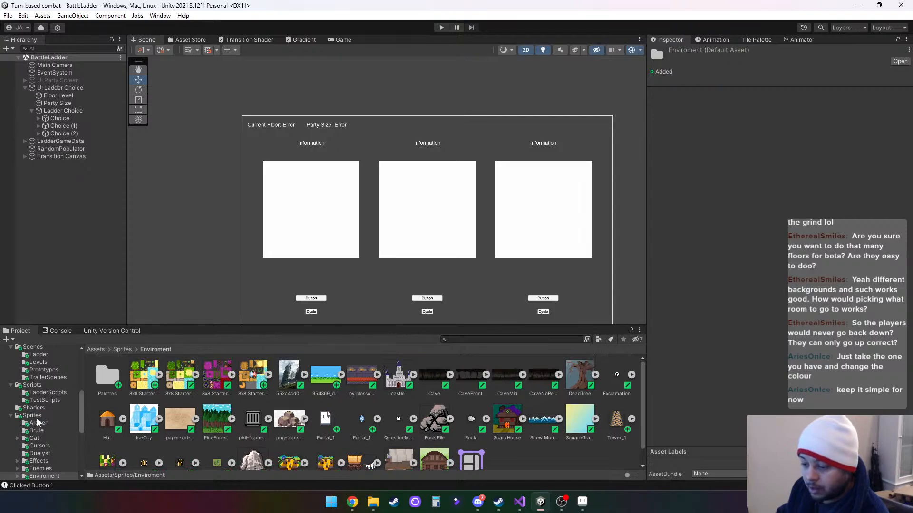
- Open the AttackIcons folder inside Sprites/Icons to view the attack icons
scroll(47, 458, down, 2)
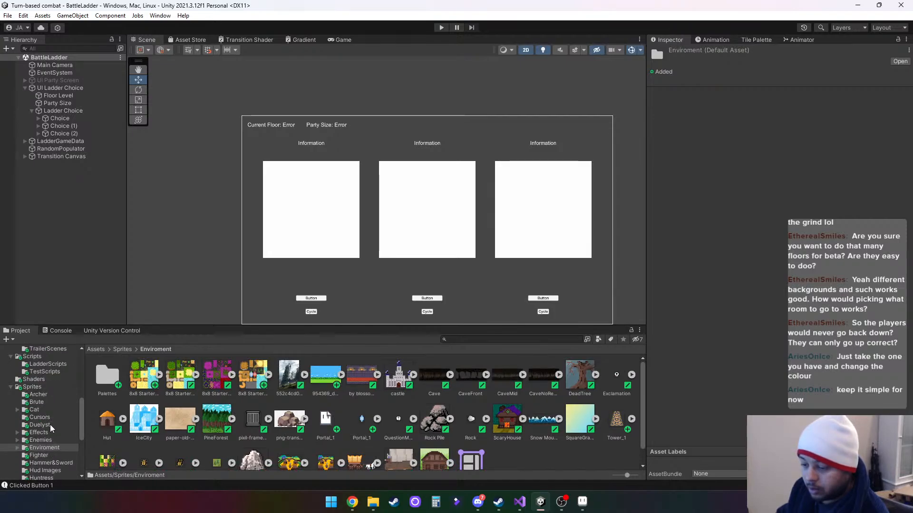
scroll(53, 450, down, 2)
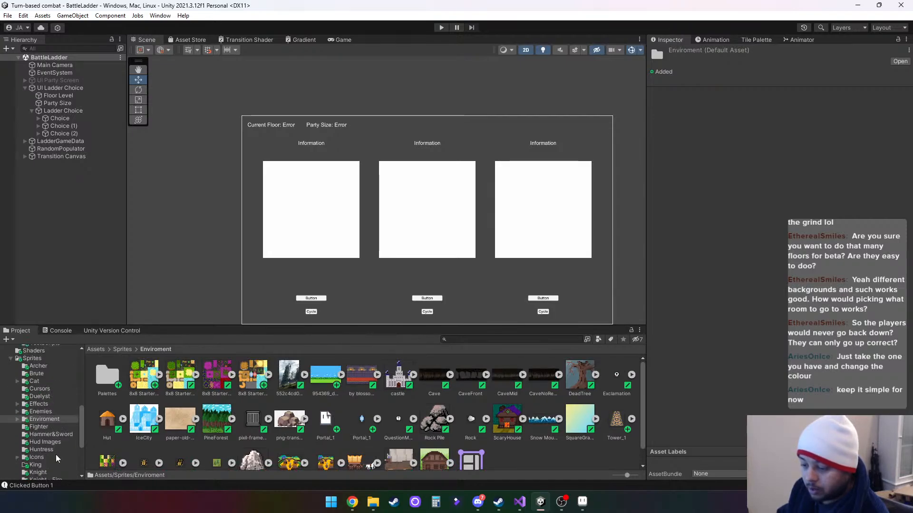
click(56, 457)
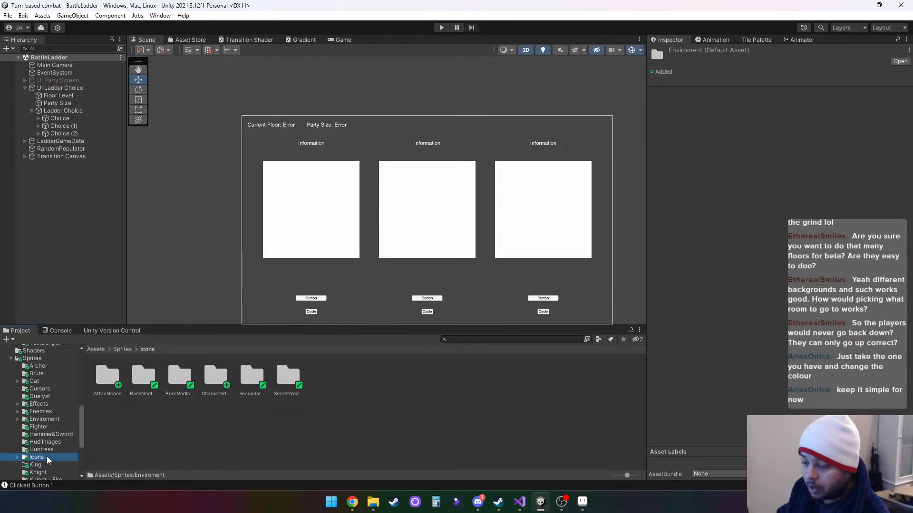
click(112, 379)
double_click(112, 379)
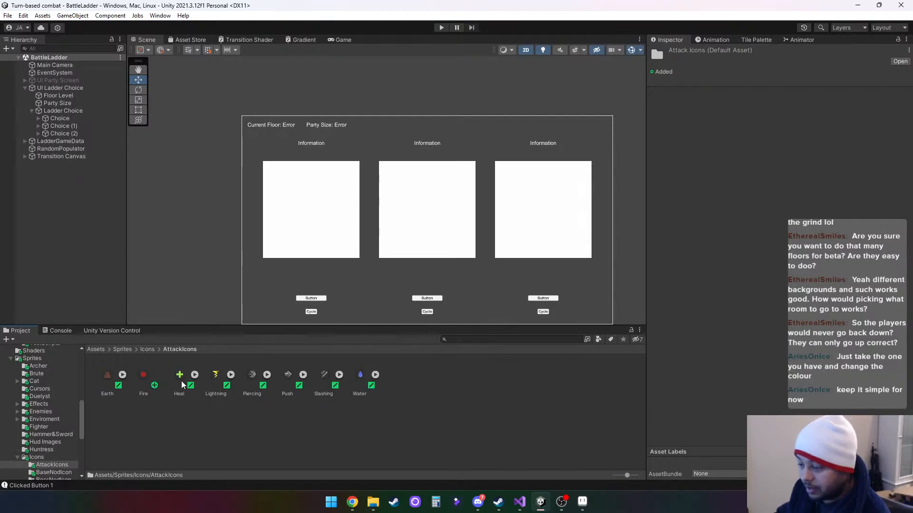
- Look through the BaseNodIcon, BossNodIcon, CharacterIcons, SecondaryNodIcon and SecretNodIcon folders
scroll(67, 466, down, 3)
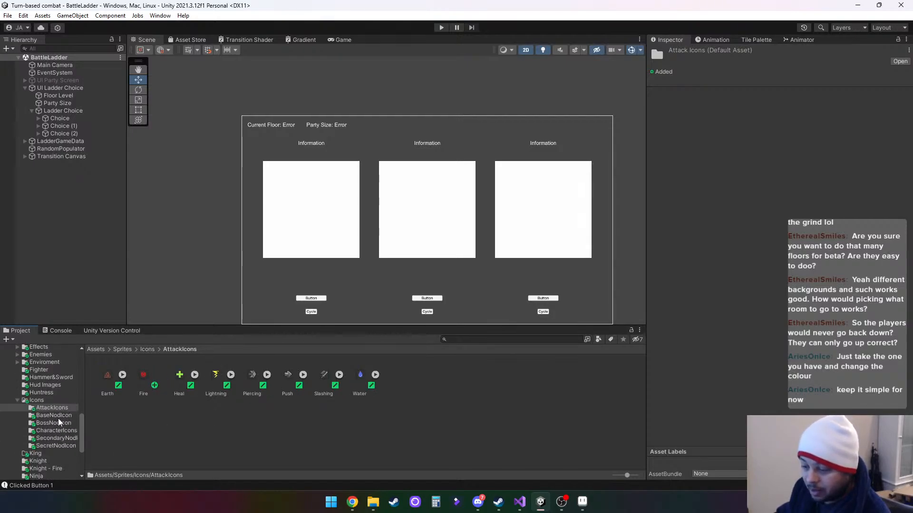
click(67, 417)
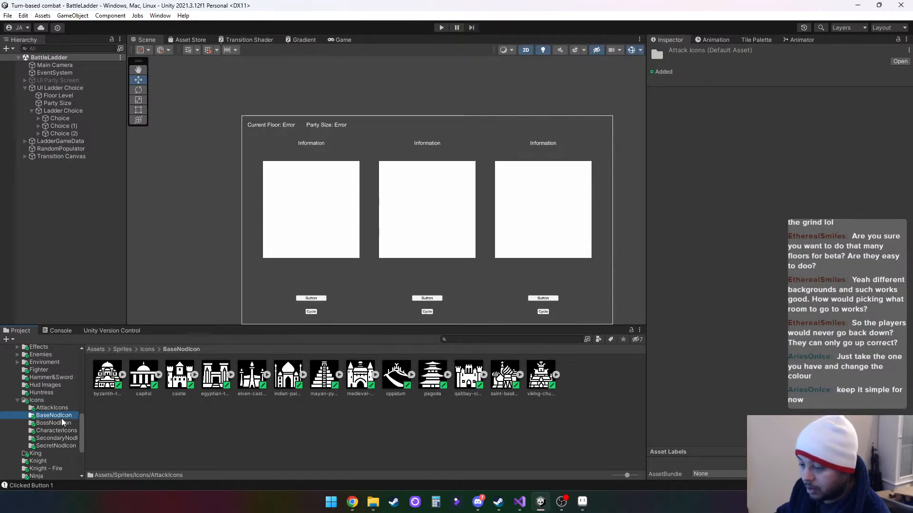
click(61, 424)
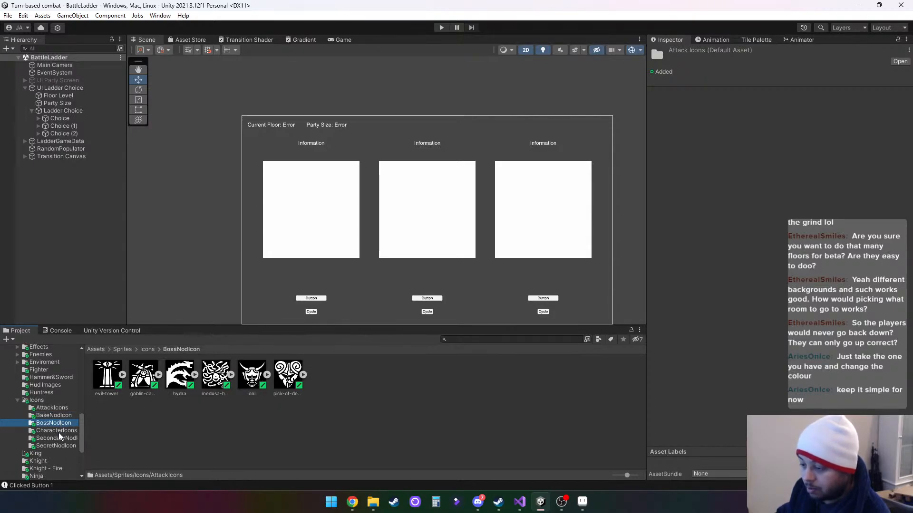
click(65, 432)
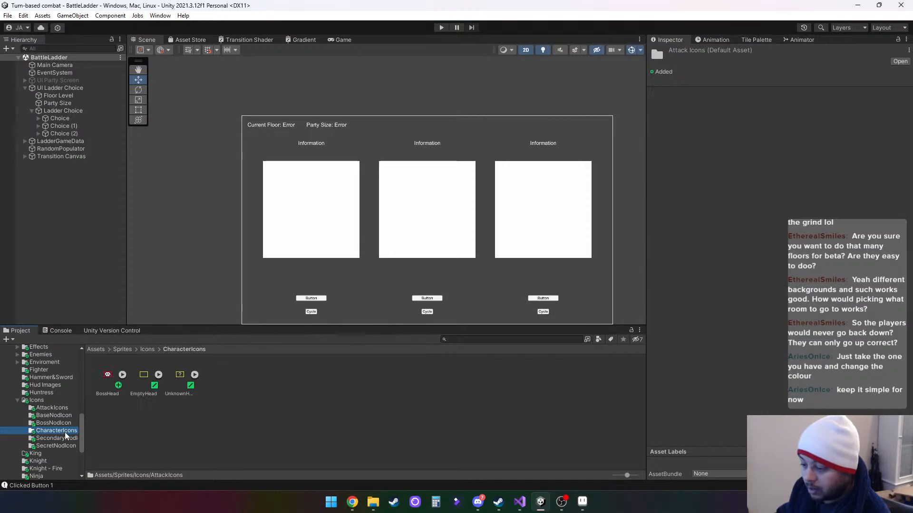
click(64, 439)
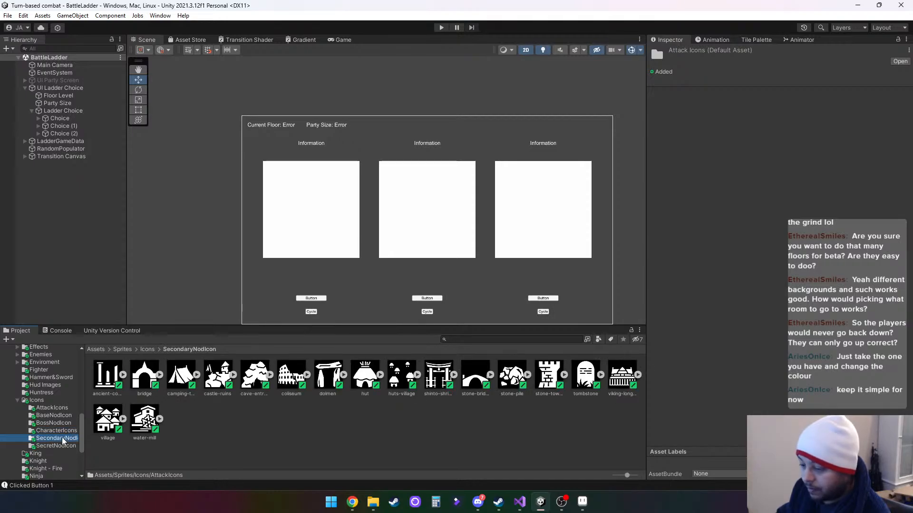
click(56, 446)
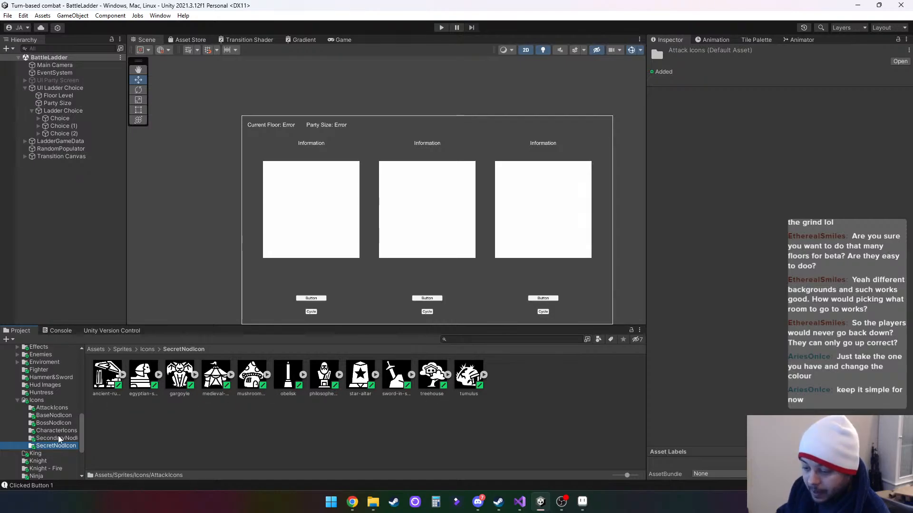
- Open the Stuff assets folder and look over its images
scroll(59, 438, down, 3)
scroll(62, 437, down, 2)
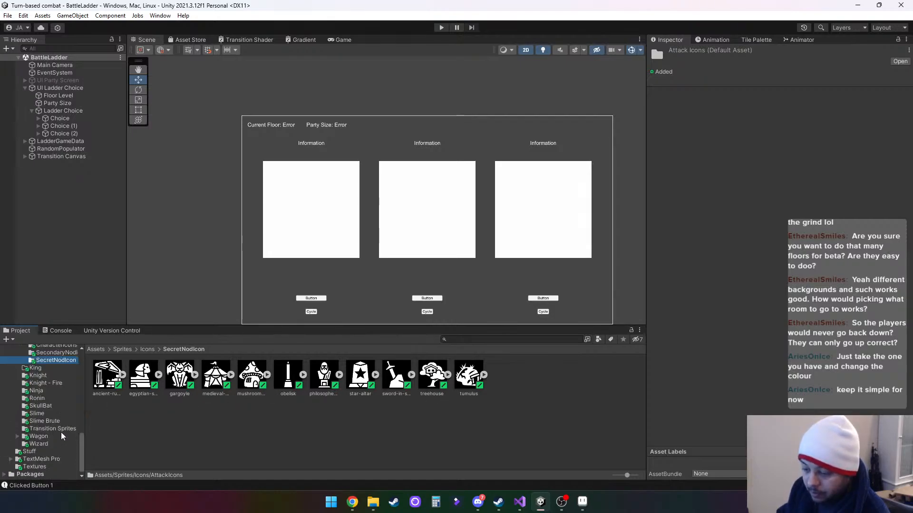
click(28, 452)
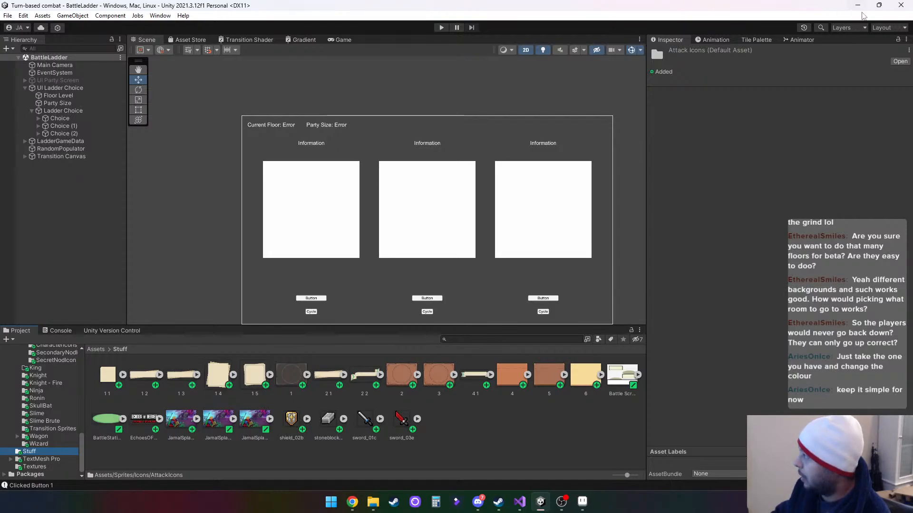
- Switch to Aseprite and view the lower ladder floors together with the room icons
click(857, 6)
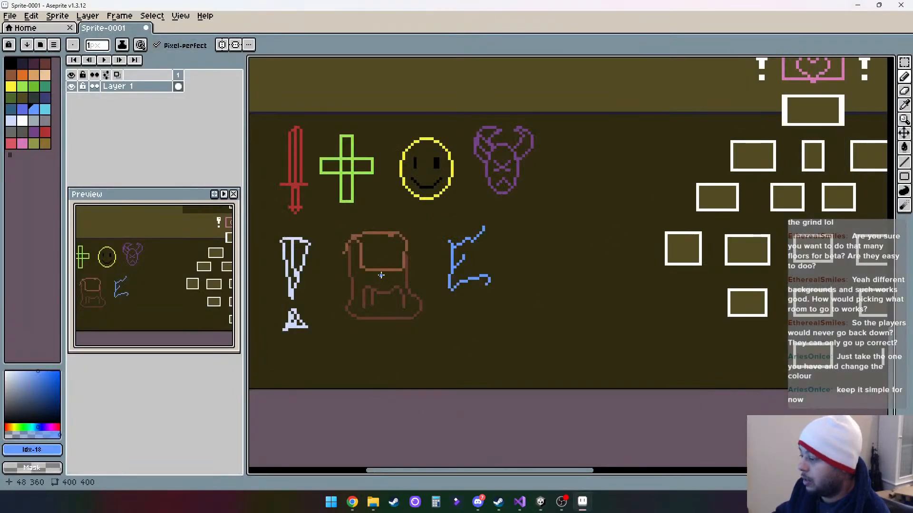
drag(590, 287, 479, 333)
scroll(395, 289, down, 2)
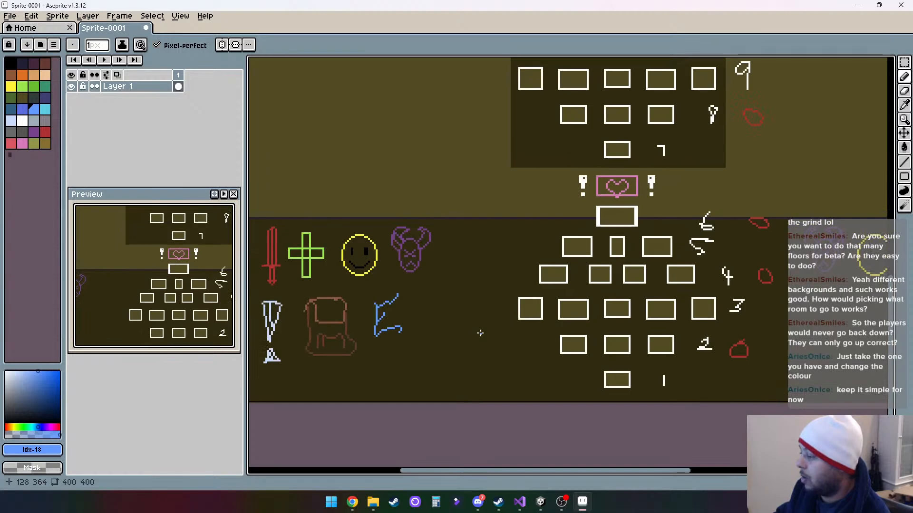
- Switch to Visual Studio, open LadderData.cs and examine the RandomType and Cycle methods and the LadderType button actions
click(520, 502)
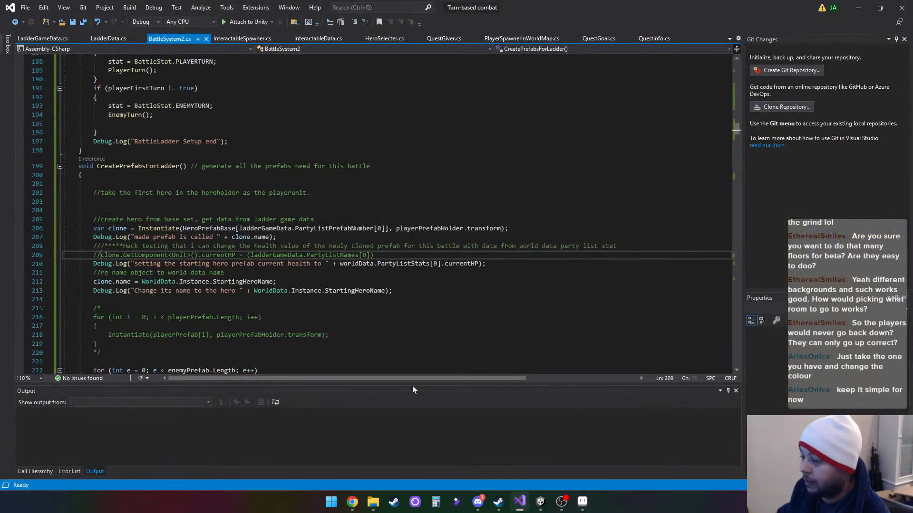
click(115, 38)
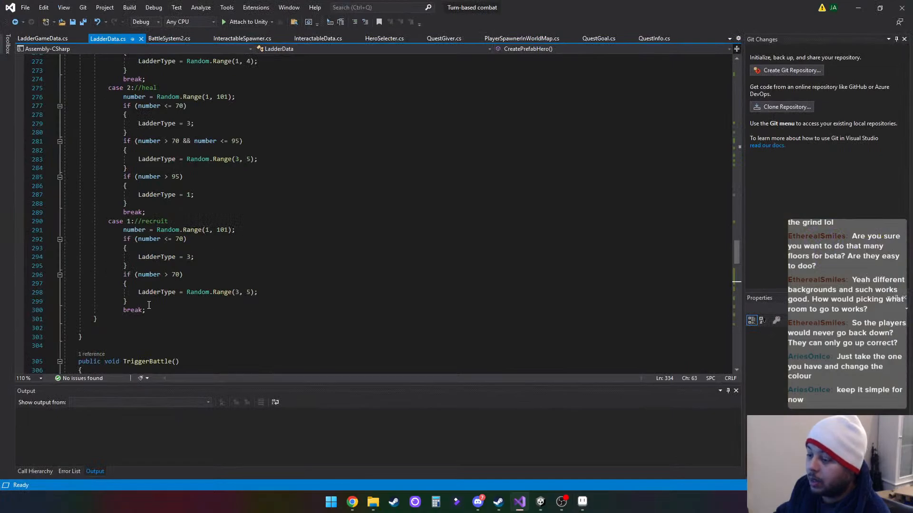
scroll(180, 310, up, 12)
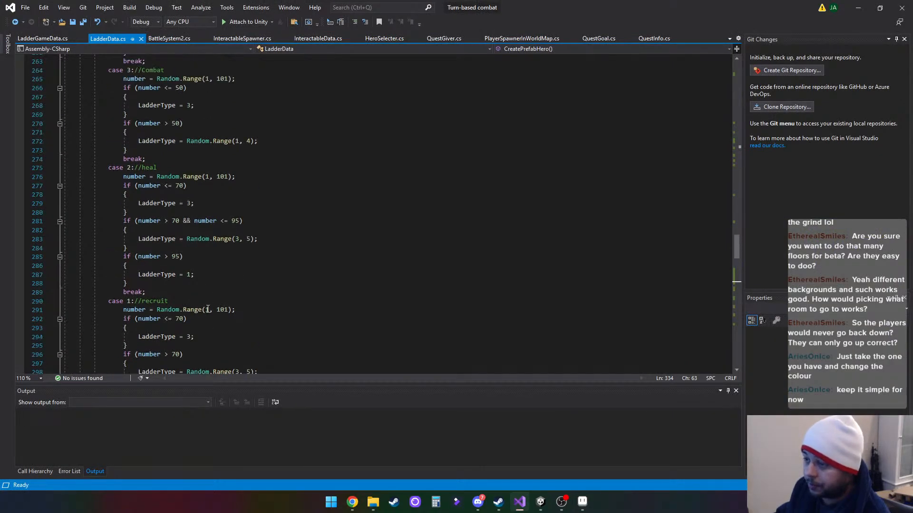
scroll(269, 303, up, 2)
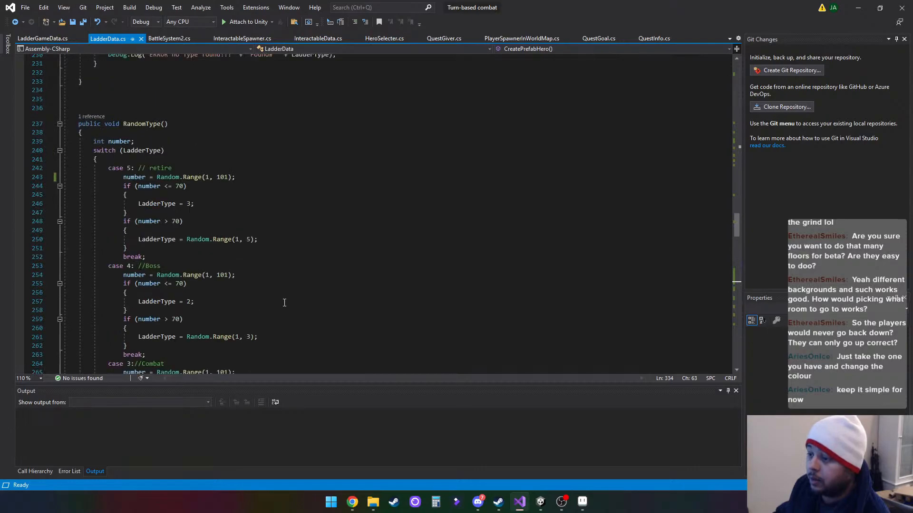
scroll(284, 303, down, 2)
scroll(284, 304, up, 4)
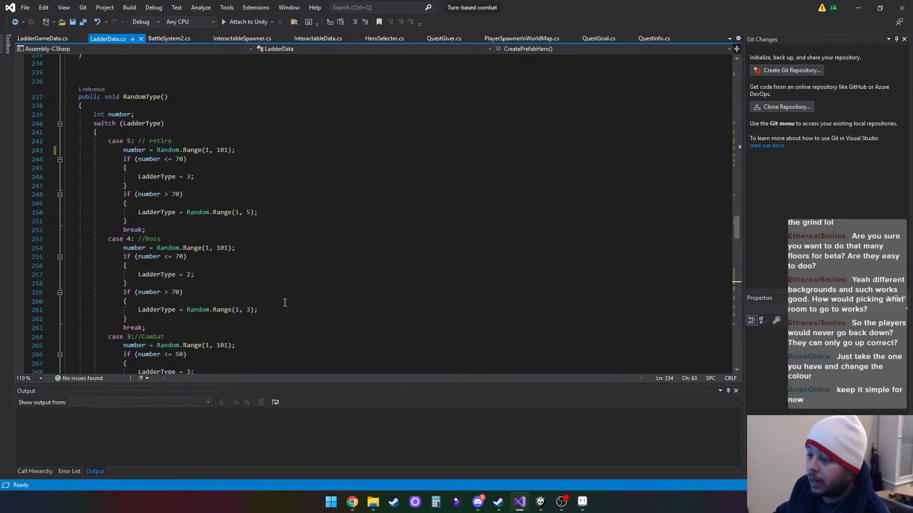
scroll(284, 303, up, 10)
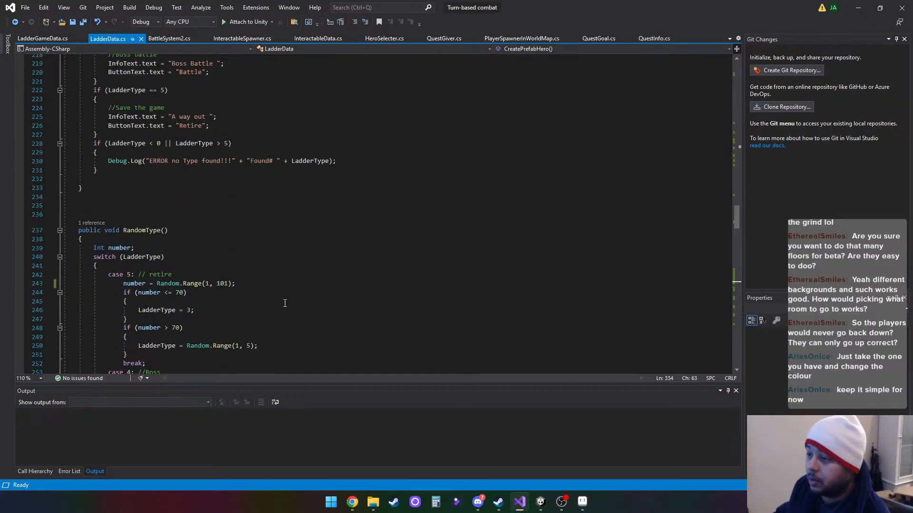
scroll(285, 303, up, 5)
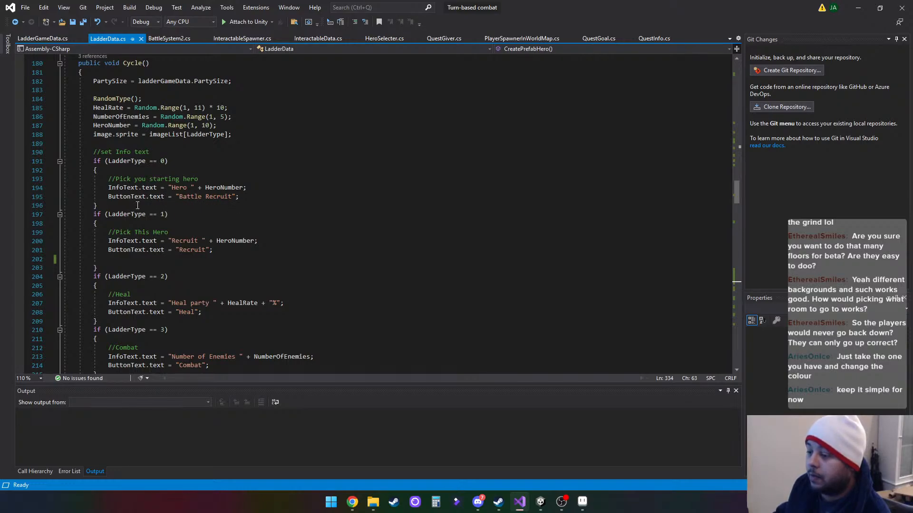
scroll(244, 193, up, 2)
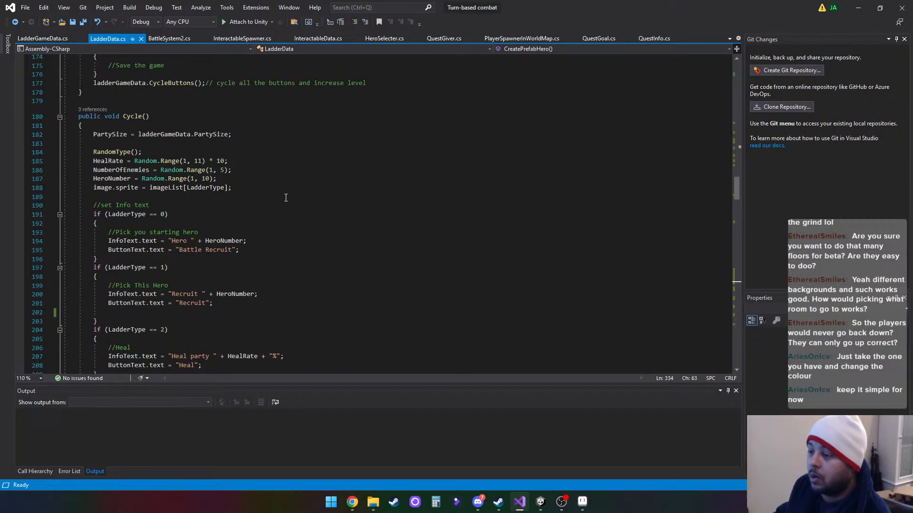
scroll(286, 197, up, 8)
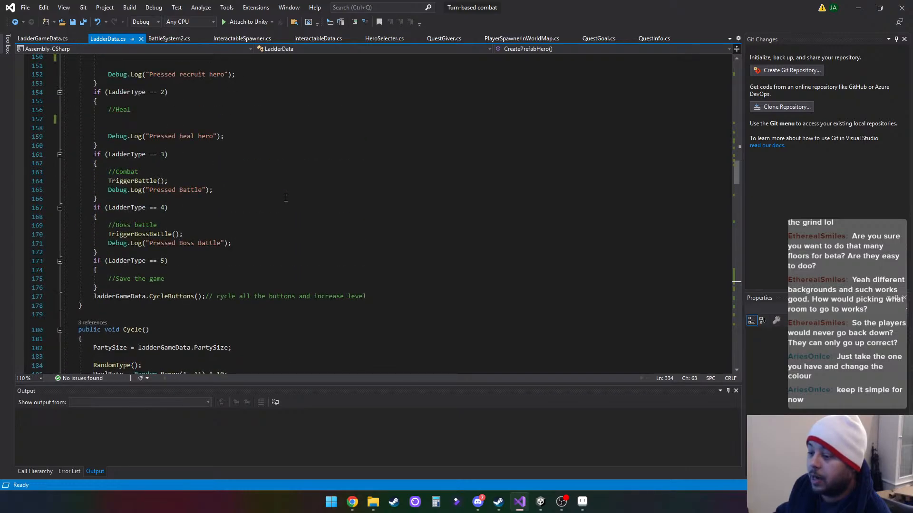
- Examine how the Awake, Start and ButtonPress methods in LadderData.cs handle each LadderType
scroll(286, 198, up, 11)
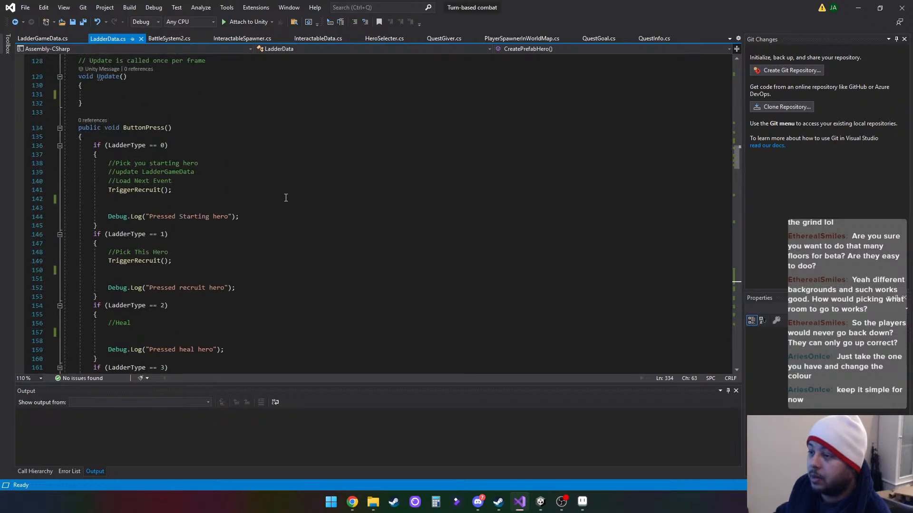
scroll(286, 197, up, 10)
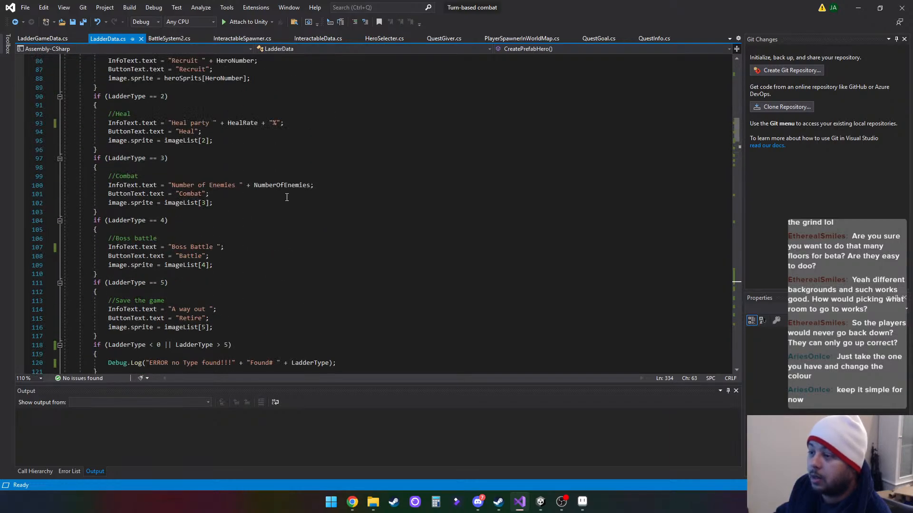
scroll(286, 198, up, 7)
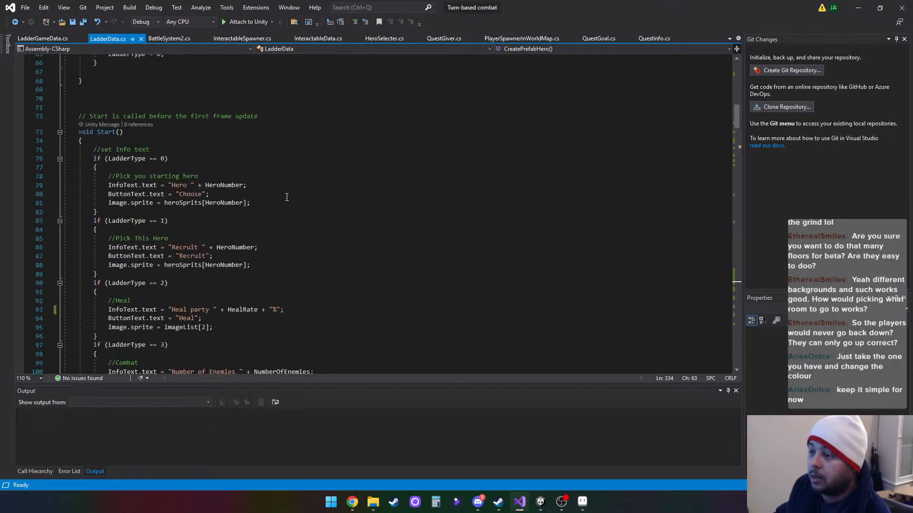
scroll(287, 197, up, 5)
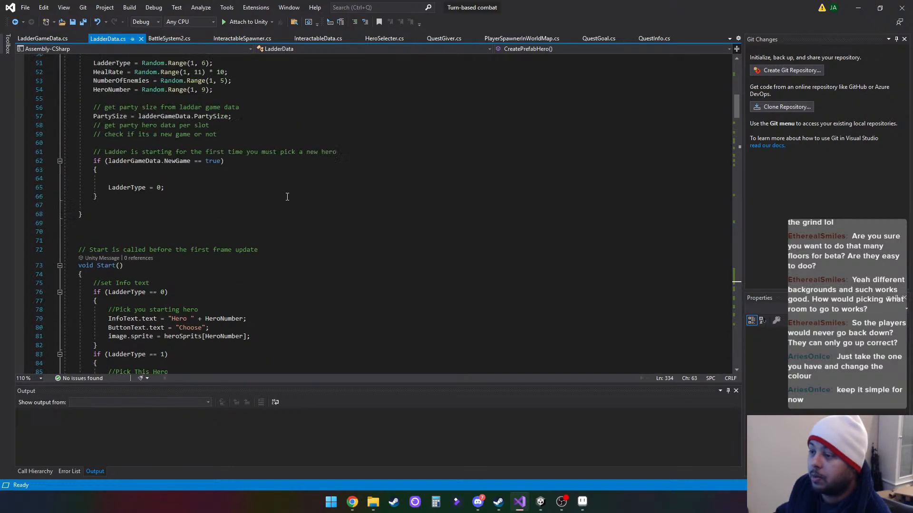
scroll(287, 197, up, 4)
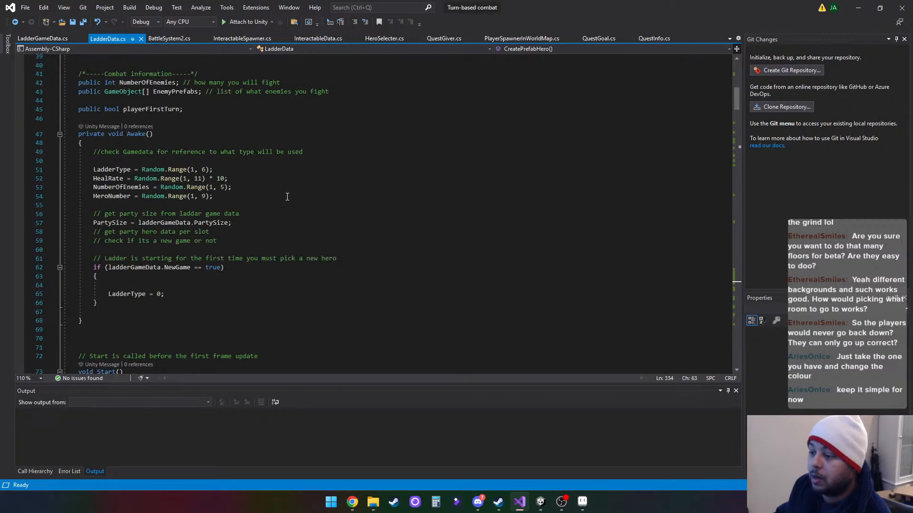
scroll(286, 197, down, 13)
scroll(287, 196, down, 5)
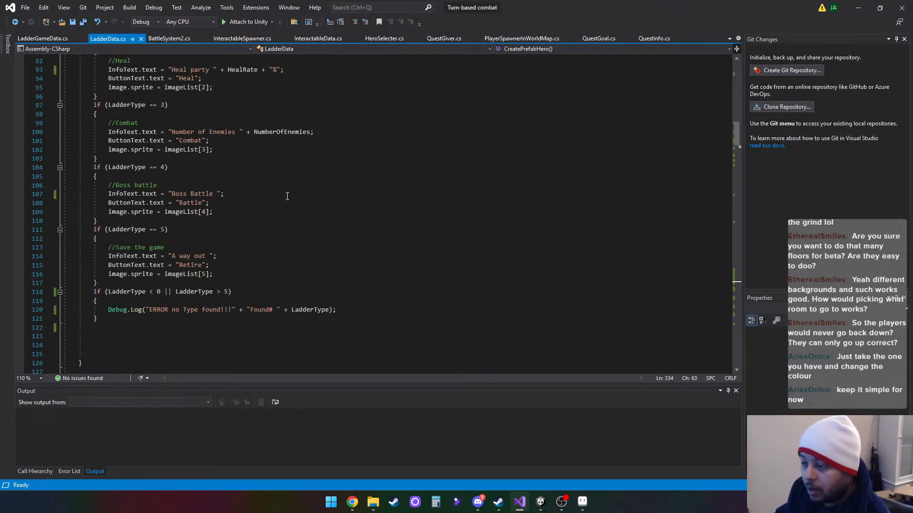
scroll(287, 196, down, 5)
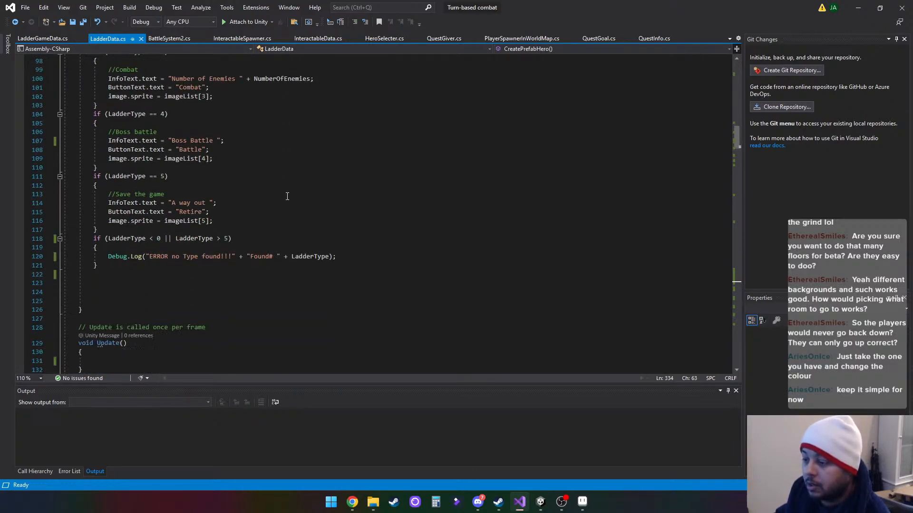
scroll(288, 197, down, 4)
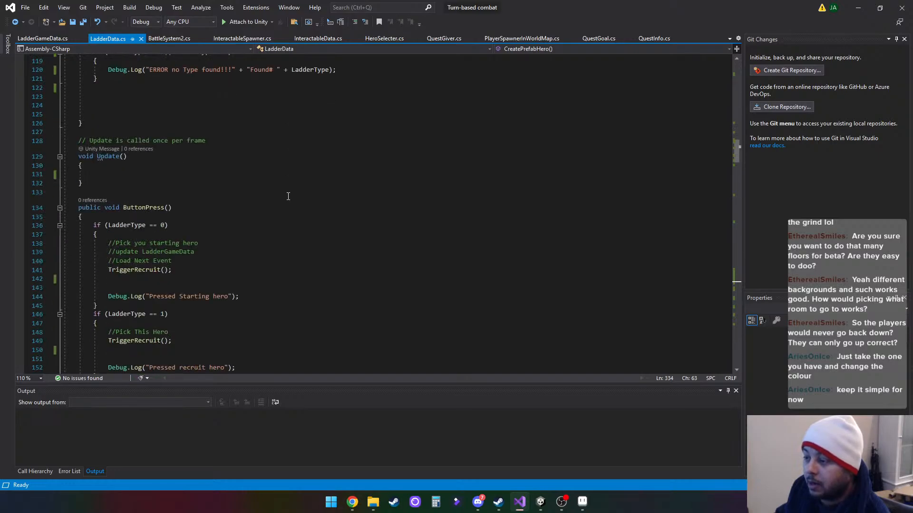
scroll(288, 196, down, 3)
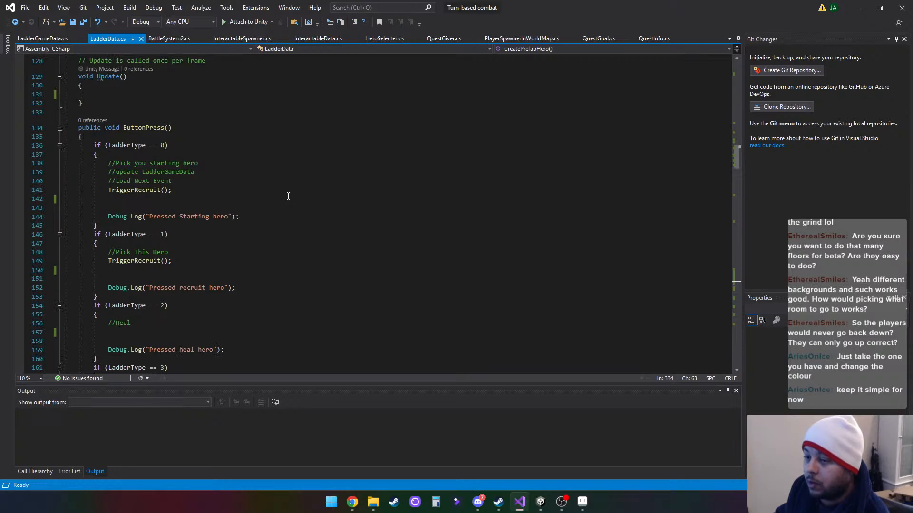
scroll(288, 196, down, 3)
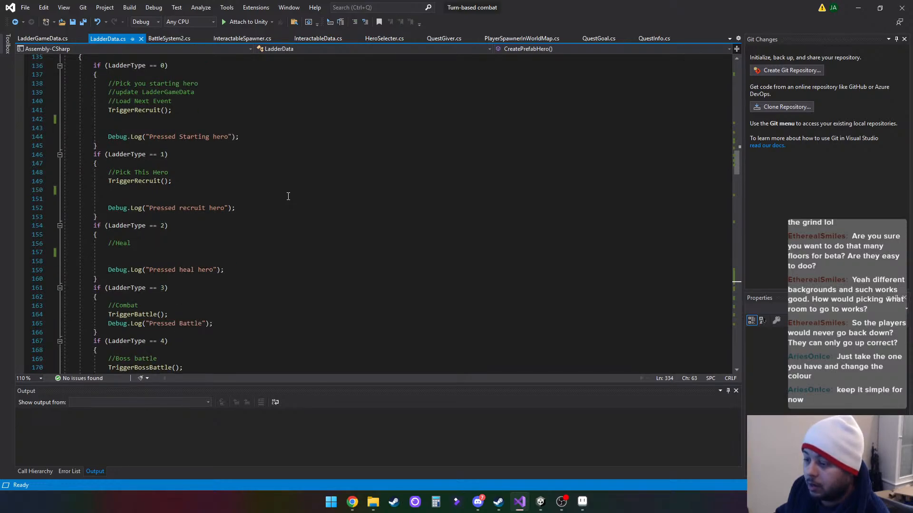
scroll(288, 196, down, 4)
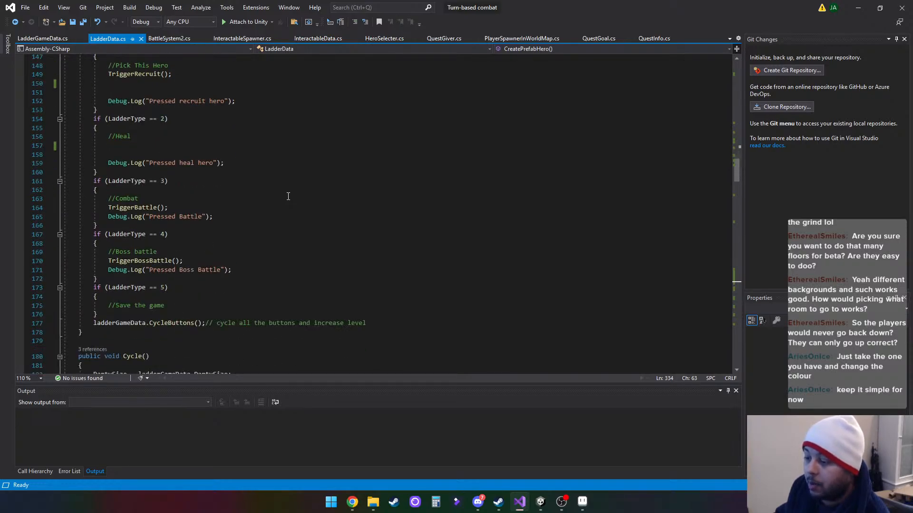
scroll(288, 197, down, 8)
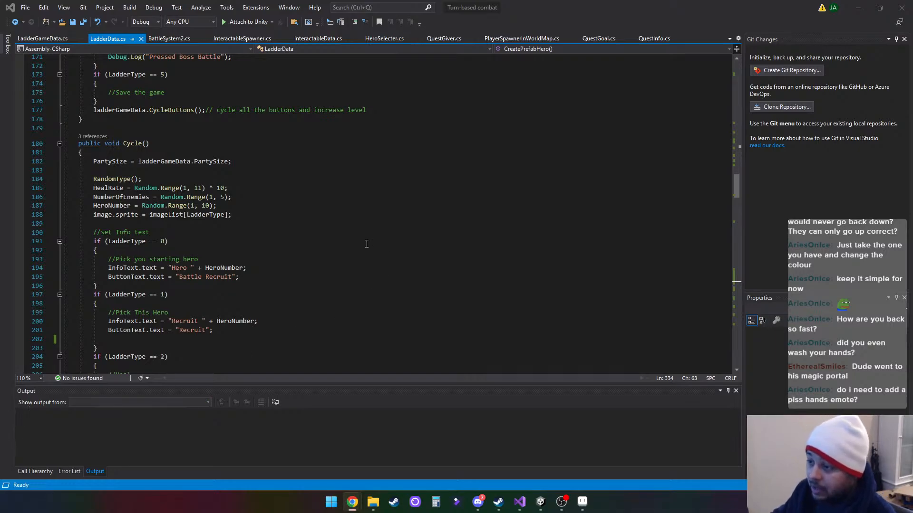
- Review the field declarations in LadderData.cs and the random values and new-game check in Awake
scroll(324, 250, up, 20)
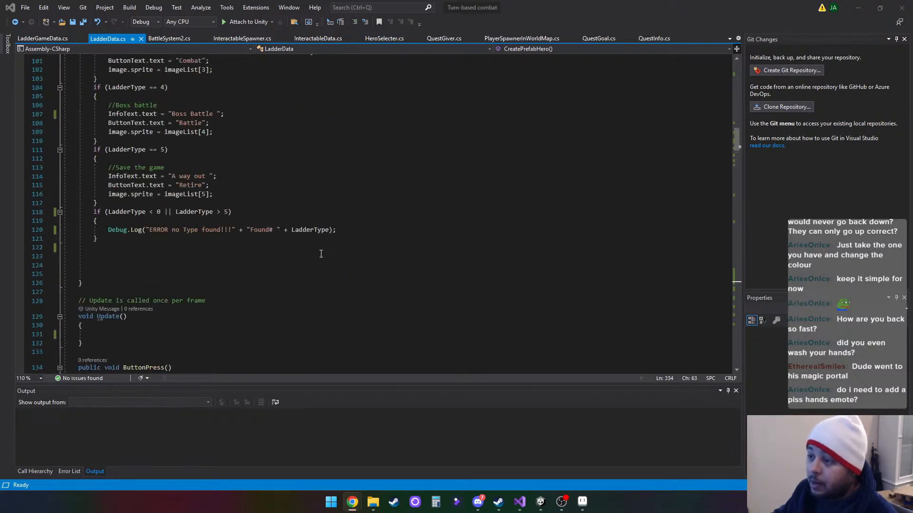
scroll(321, 254, up, 20)
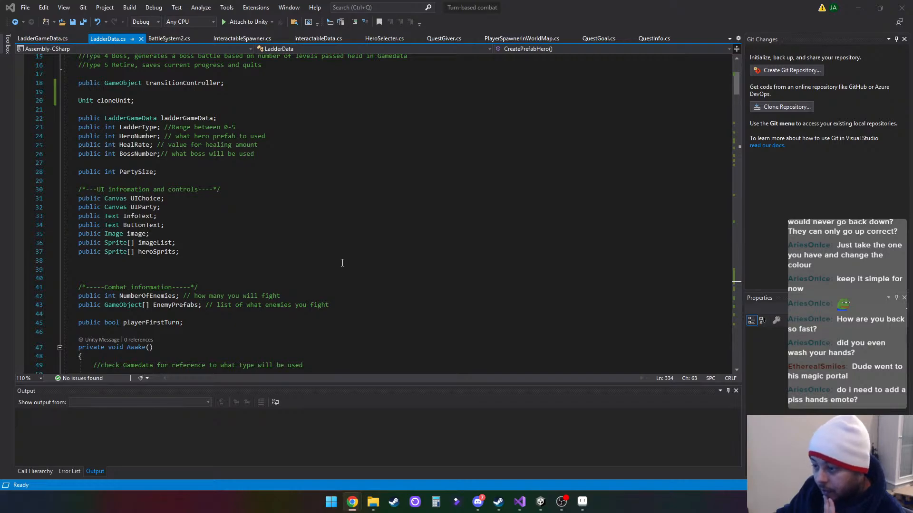
scroll(397, 287, down, 2)
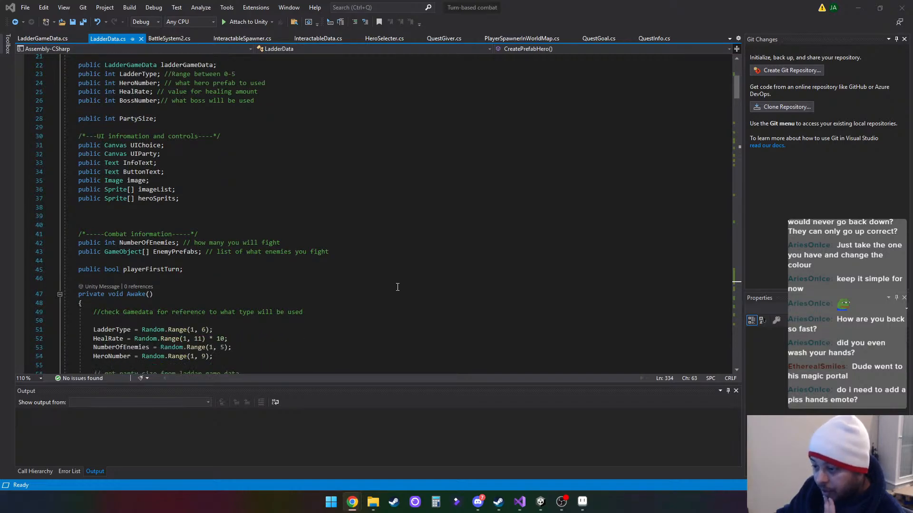
scroll(398, 287, down, 2)
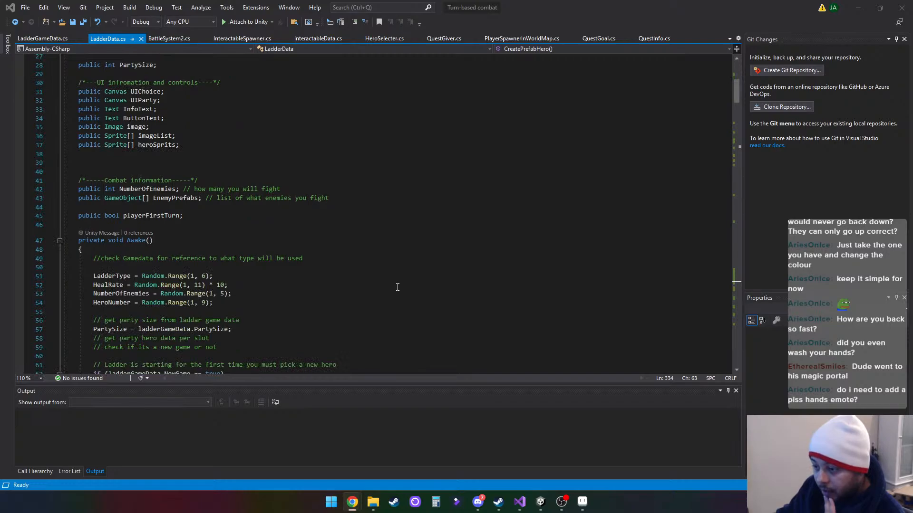
scroll(397, 287, down, 2)
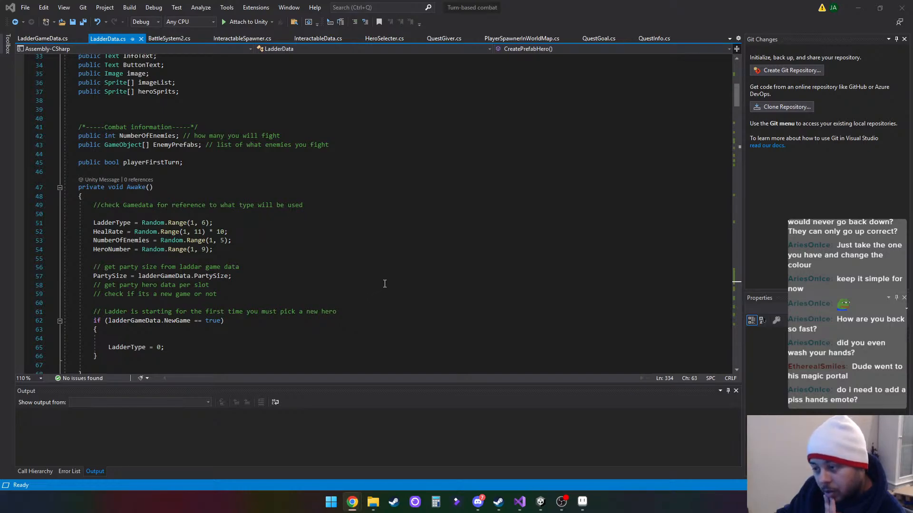
scroll(385, 283, down, 1)
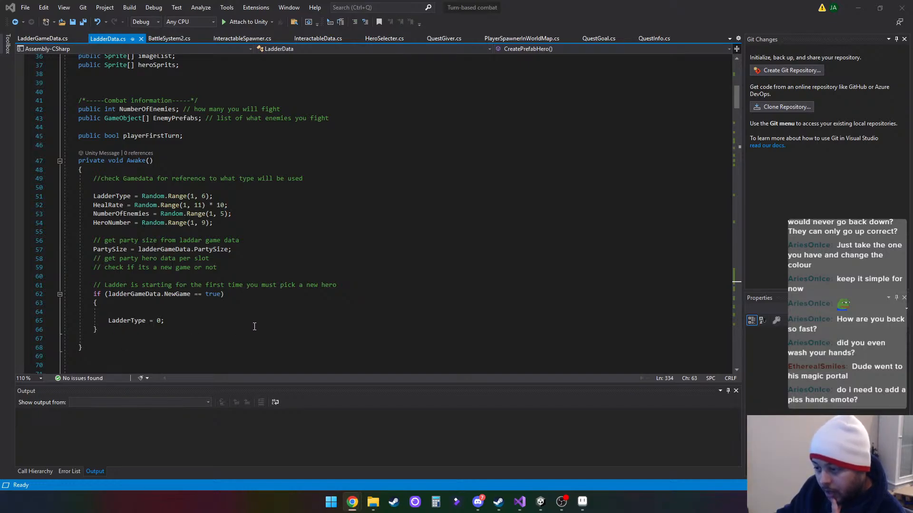
scroll(300, 324, down, 3)
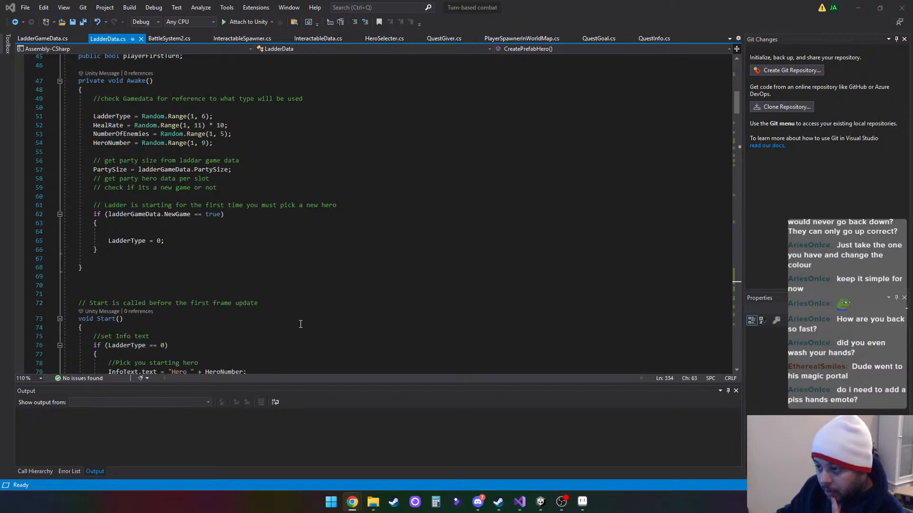
scroll(301, 324, down, 2)
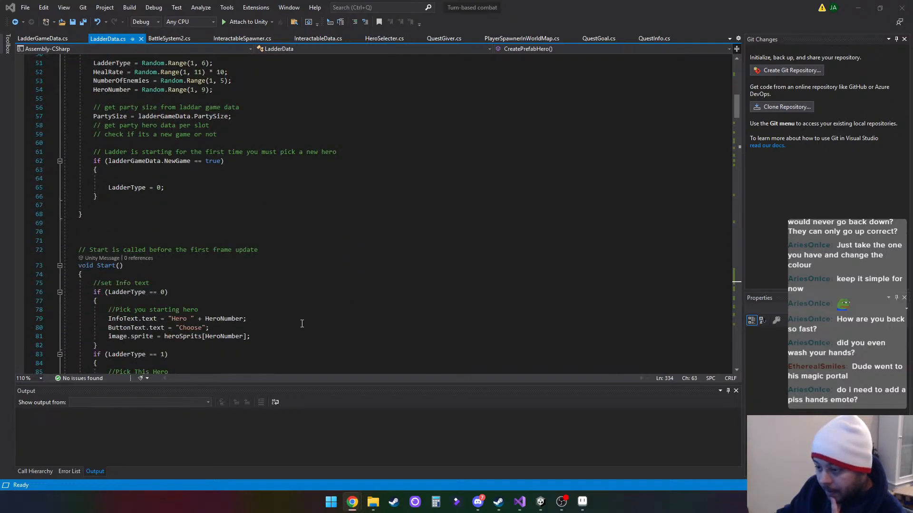
scroll(302, 323, down, 1)
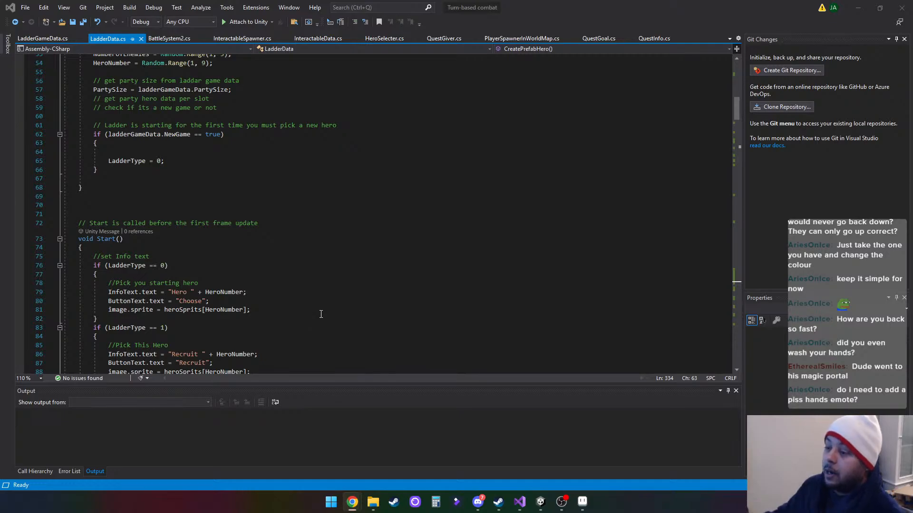
- Read the ladder type comments in LadderData.cs and insert two blank lines below the BossNumber declaration
scroll(308, 299, up, 11)
scroll(309, 281, up, 7)
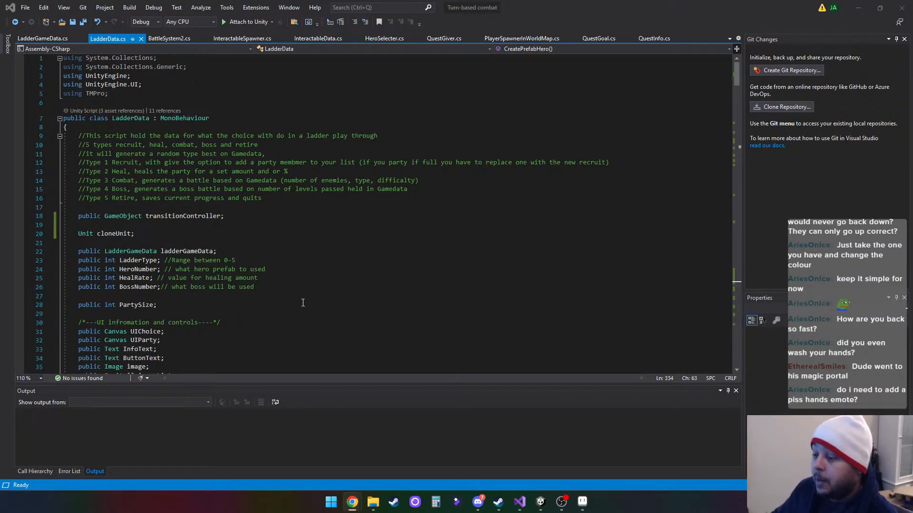
scroll(303, 303, down, 1)
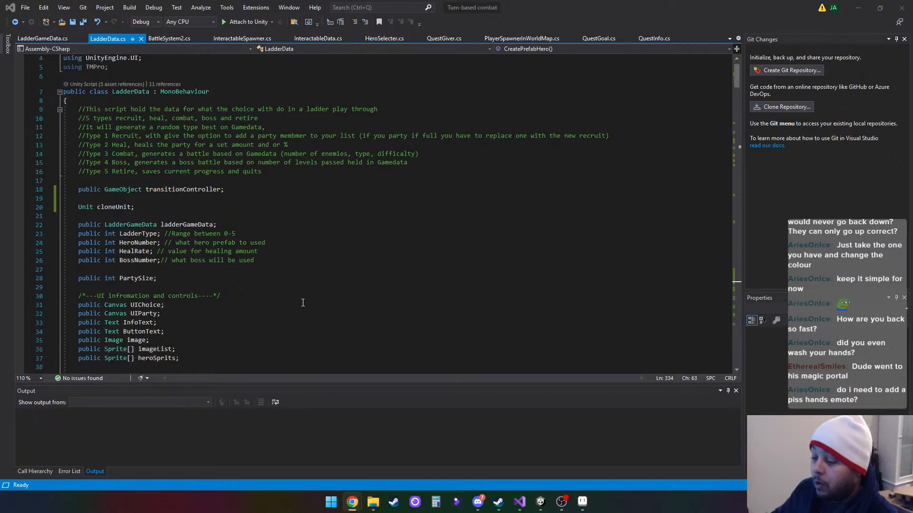
scroll(207, 314, down, 2)
scroll(209, 313, up, 1)
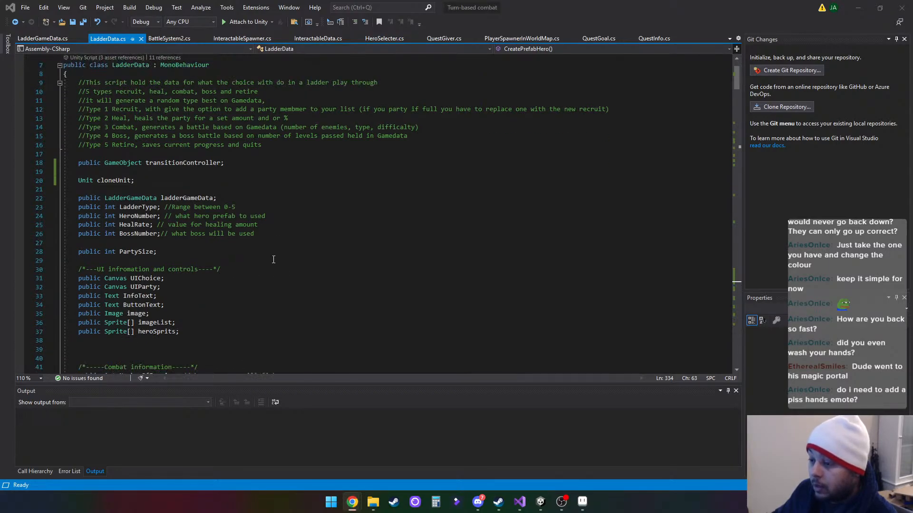
click(262, 235)
key(Return)
key(Return)
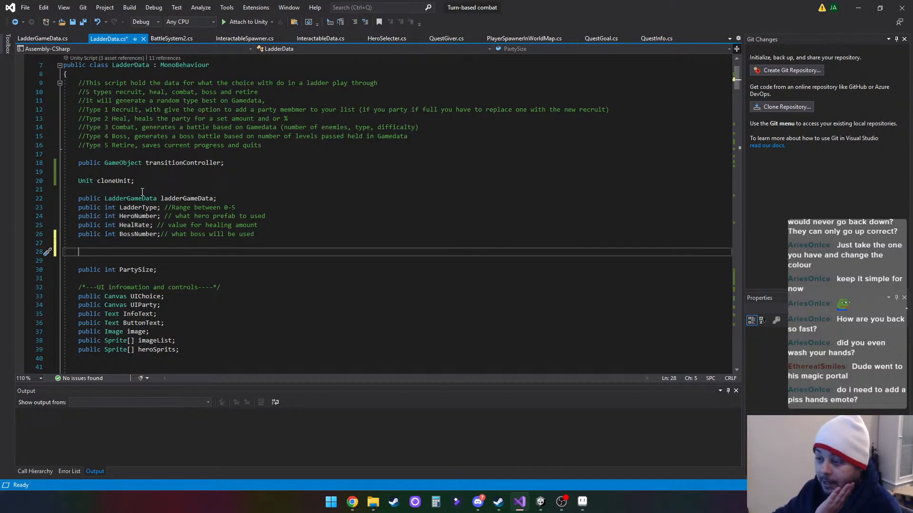
- In LadderGameData.cs, change the LadderLevel comment to "current ladder Floor" and save the file
click(14, 22)
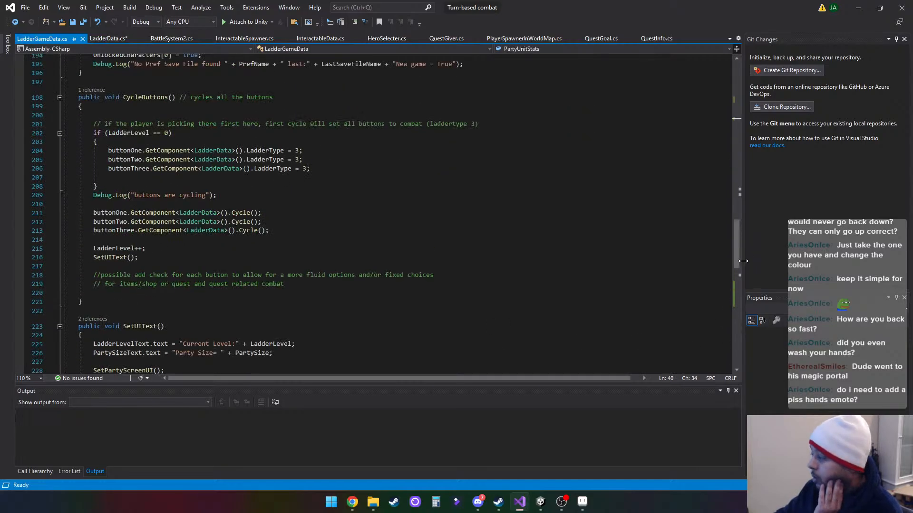
drag(739, 255, 742, 90)
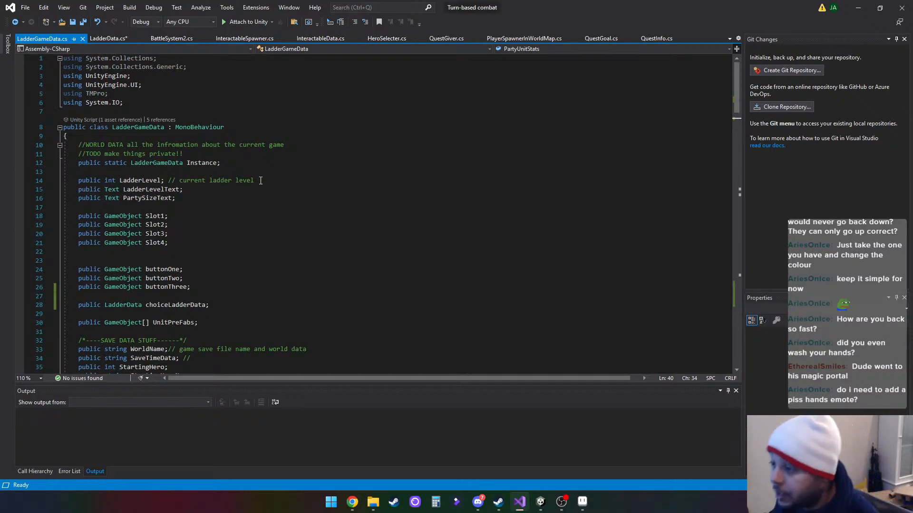
double_click(245, 181)
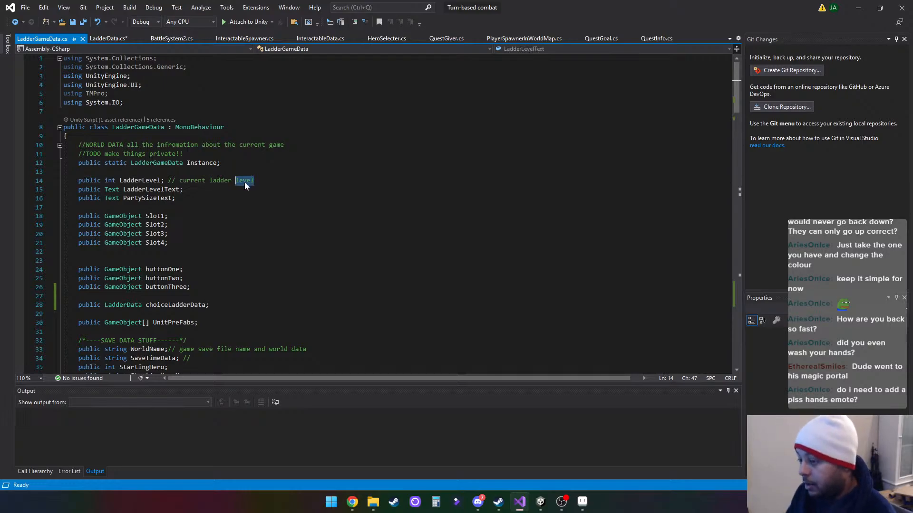
text(Fl)
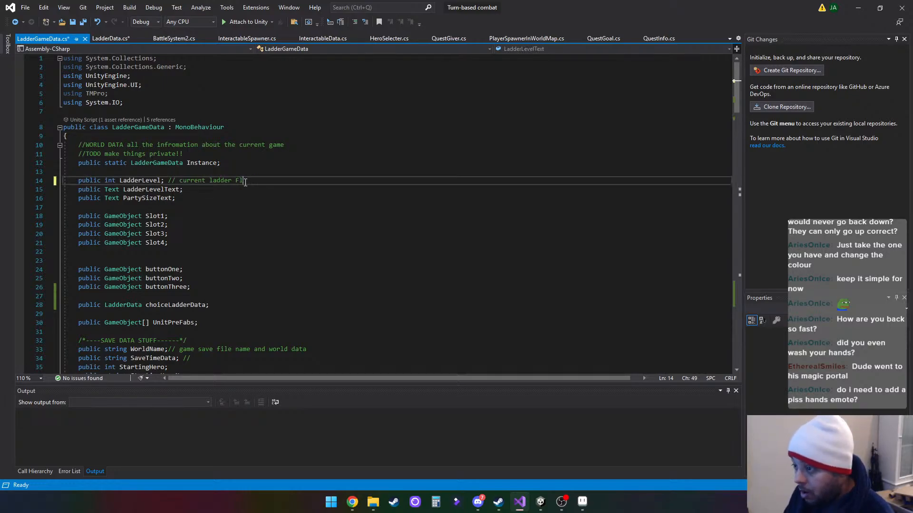
text(oor)
click(346, 243)
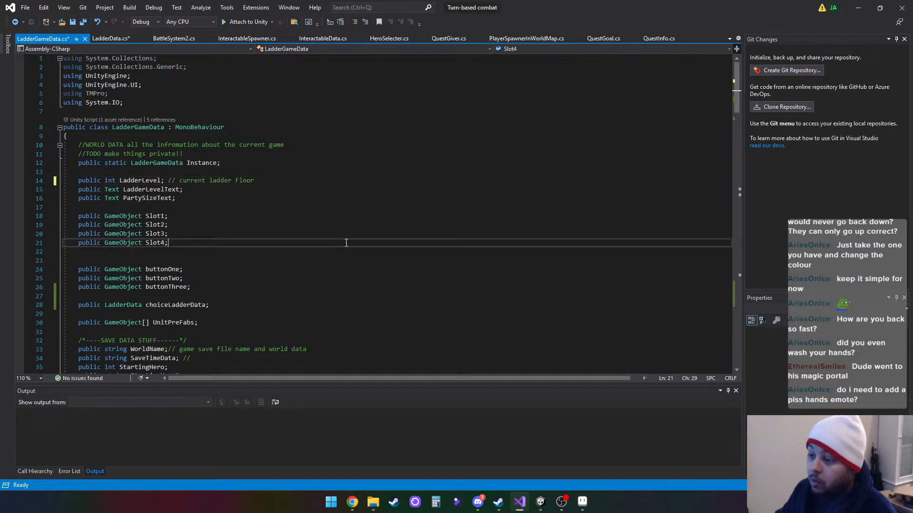
click(276, 181)
click(73, 23)
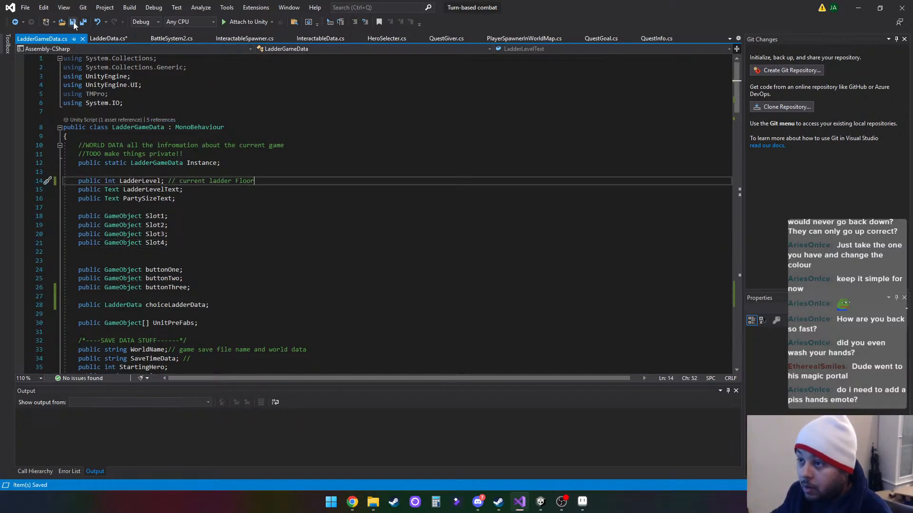
- Return to LadderData.cs, and switch to Unity to view the BattleLadder scene
click(545, 503)
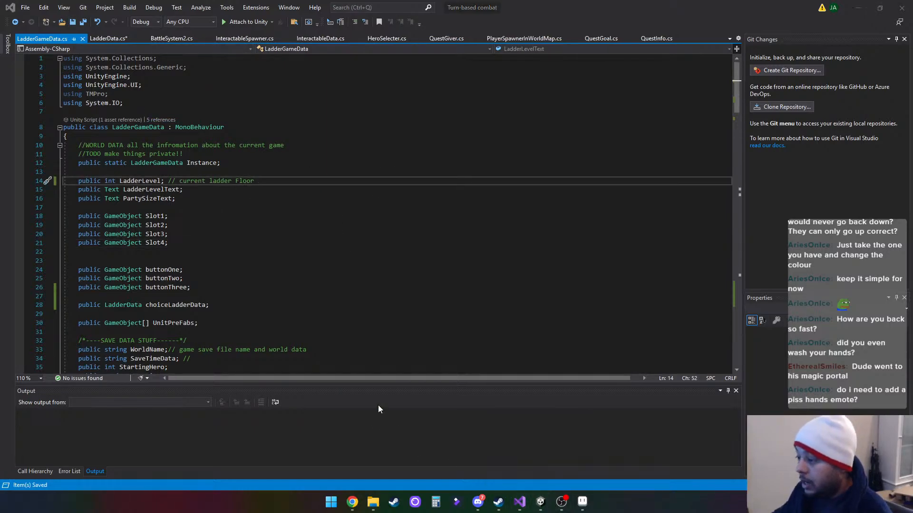
mouse_move(541, 505)
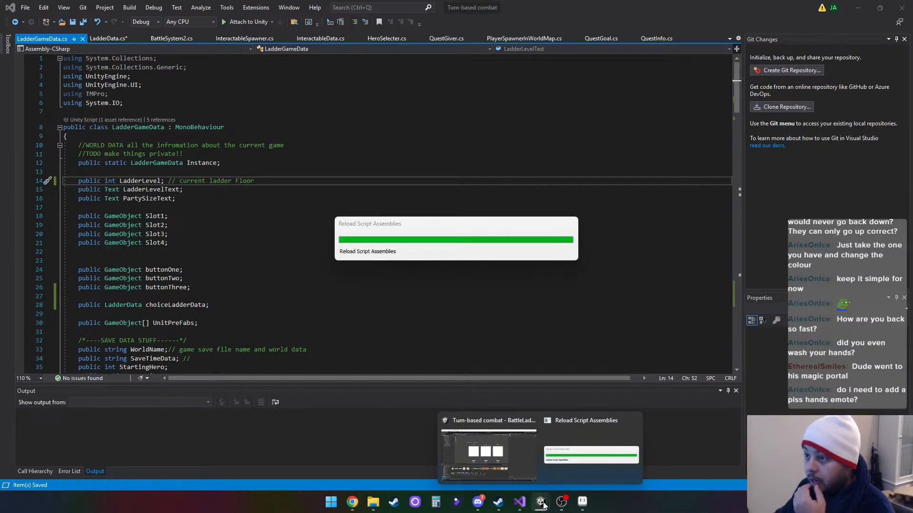
click(108, 38)
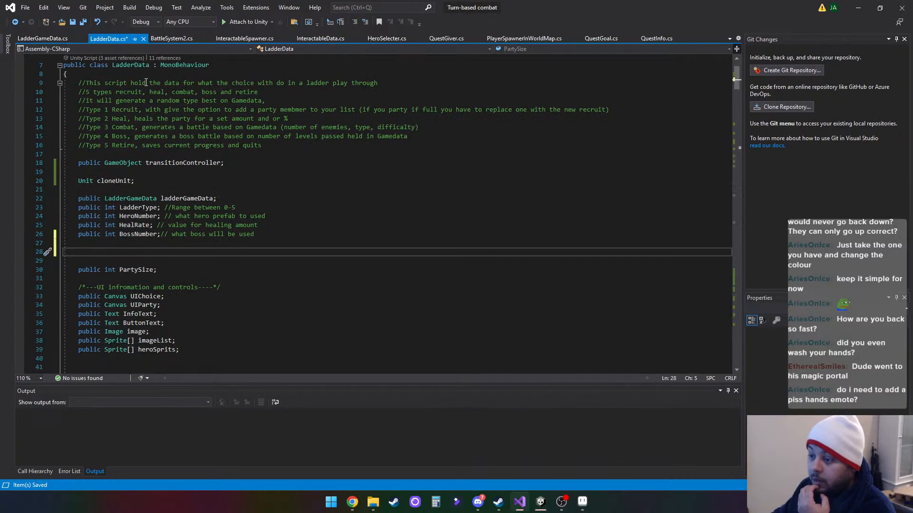
click(541, 503)
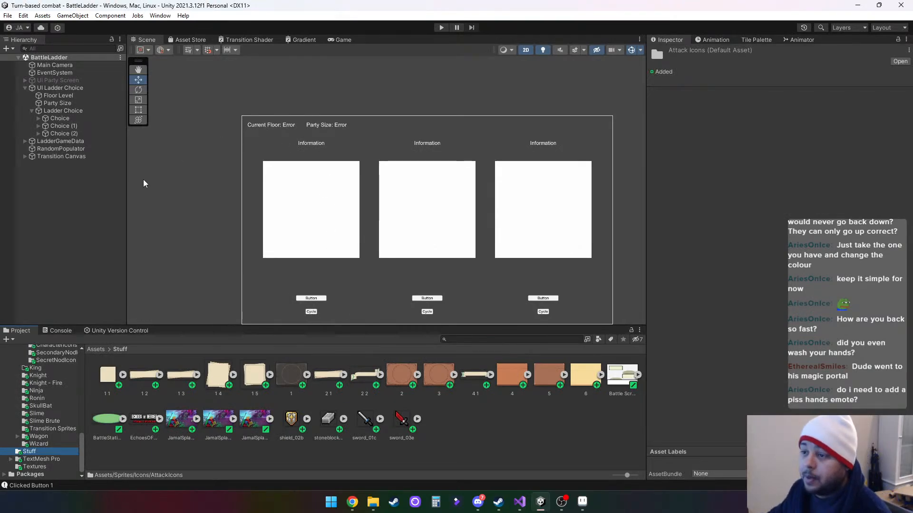
- Select the Floor Level text object and briefly play-test the BattleLadder scene to check its floor label
click(59, 89)
click(60, 95)
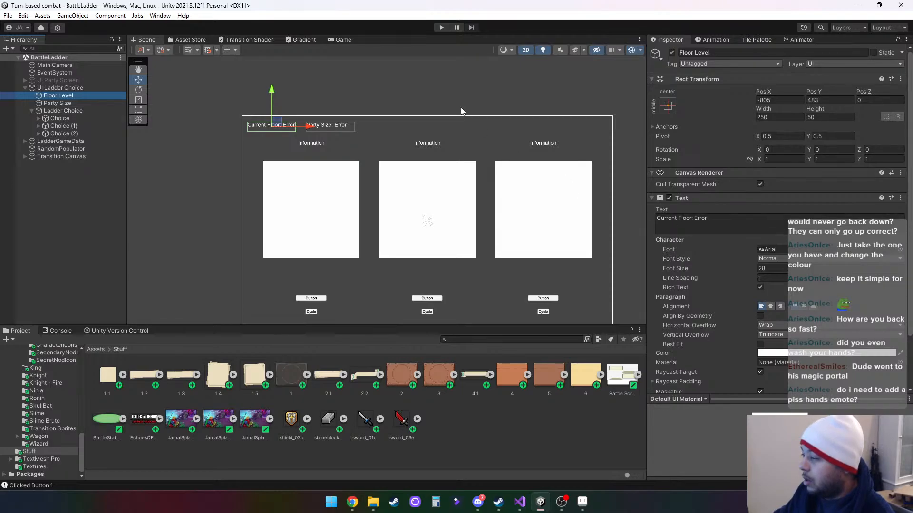
click(440, 28)
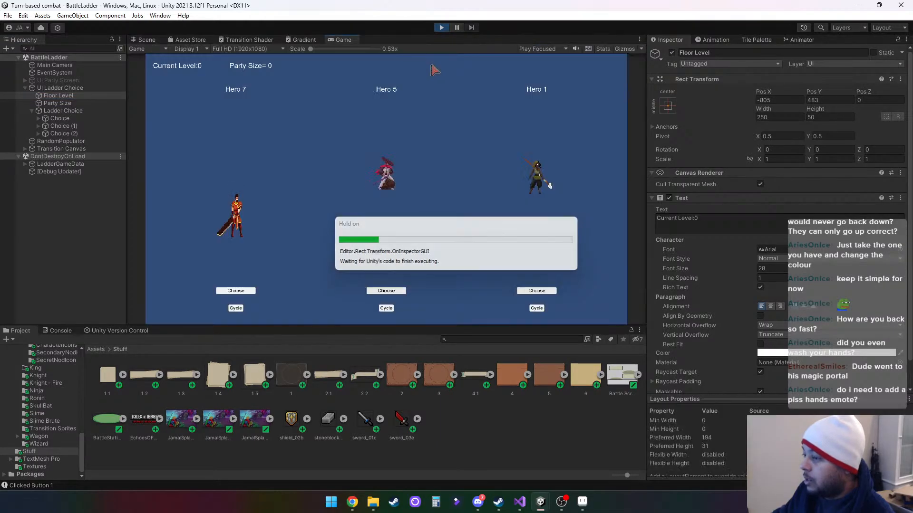
click(441, 27)
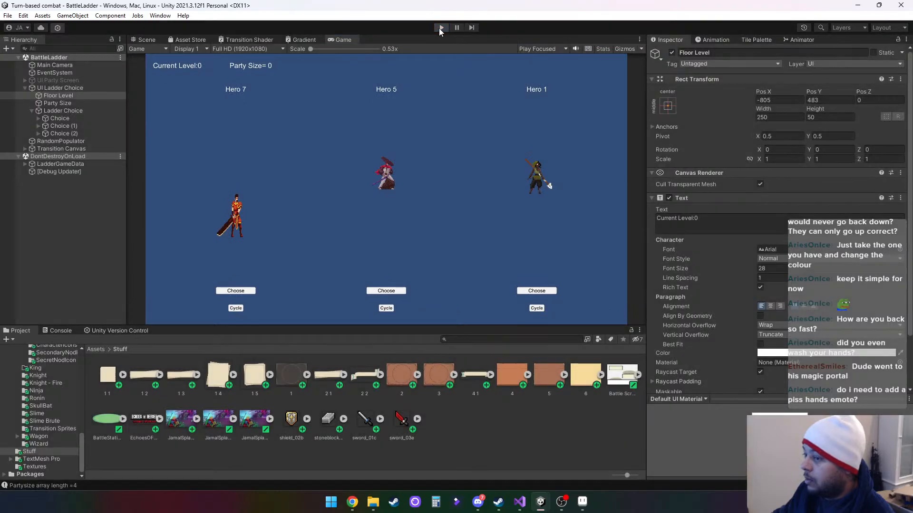
- Return to Visual Studio and locate the LadderLevelText declaration in LadderGameData.cs
click(519, 501)
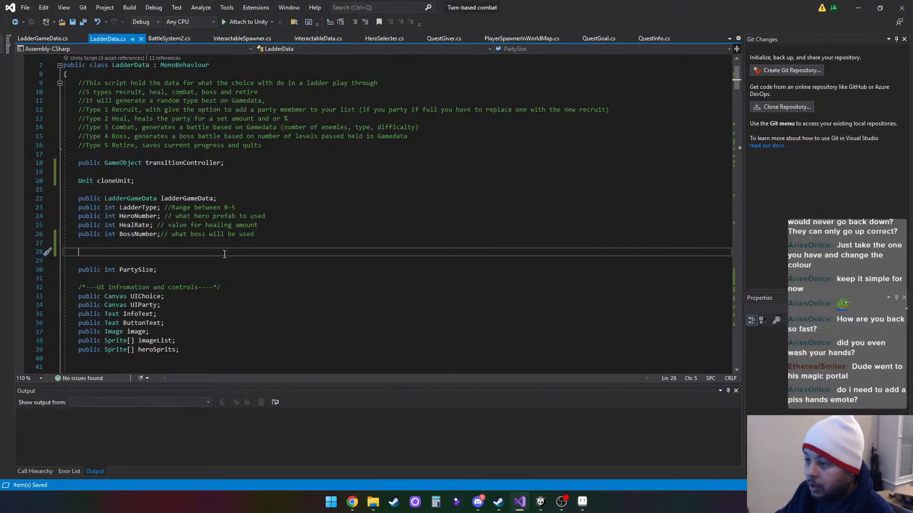
scroll(253, 265, down, 6)
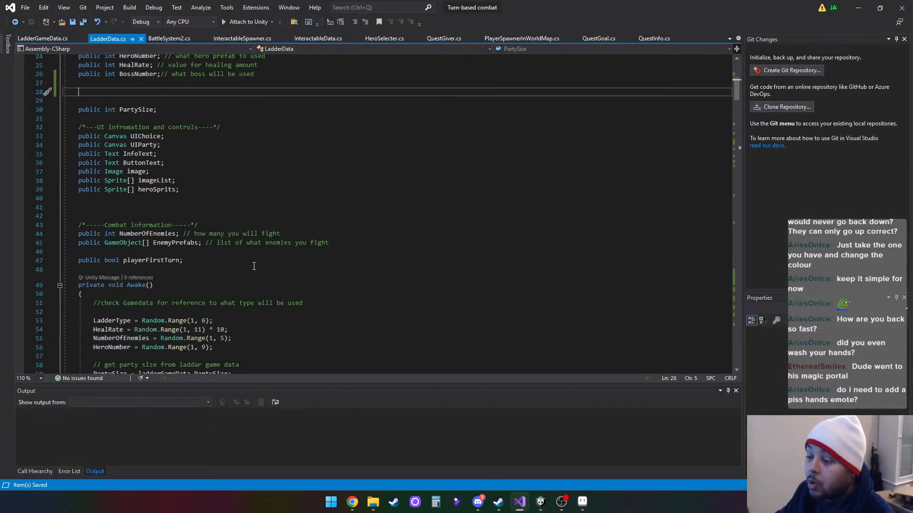
scroll(254, 265, up, 6)
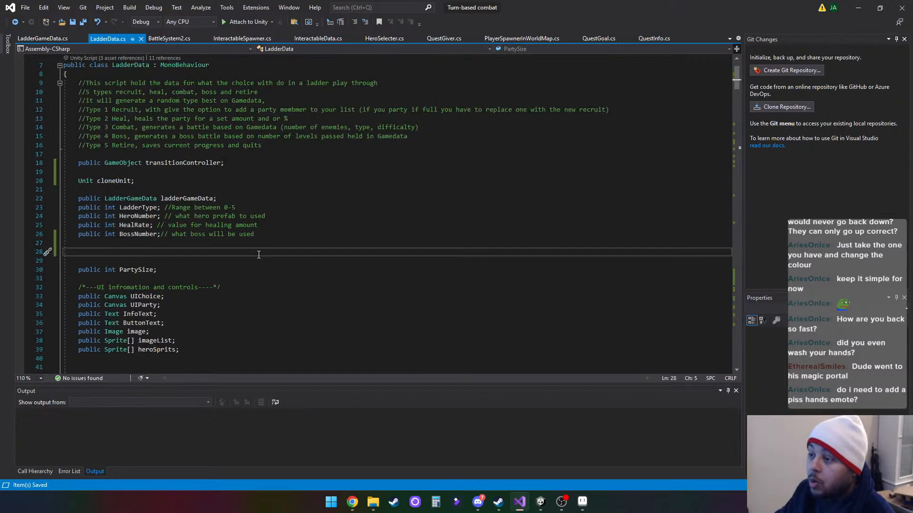
click(40, 39)
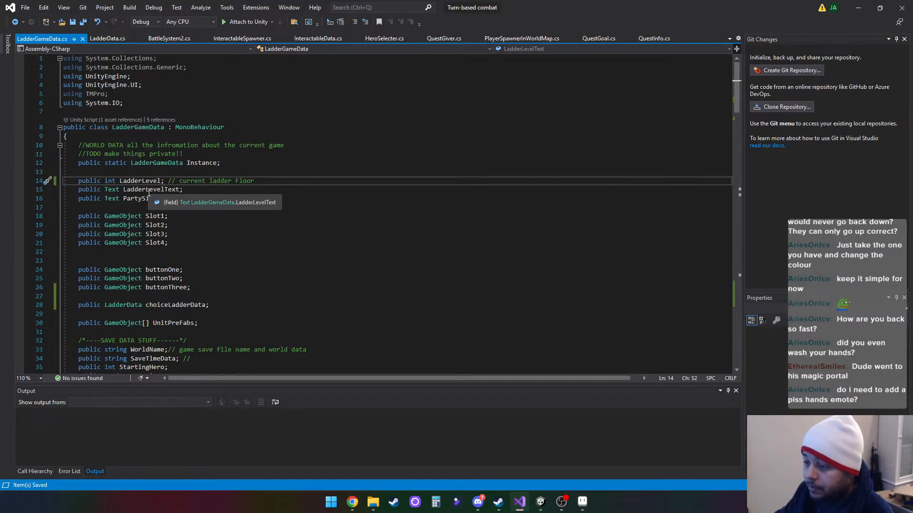
click(148, 193)
- In SetUIText, change the LadderLevelText string to "Current Floor:" and save LadderGameData.cs
scroll(274, 230, down, 14)
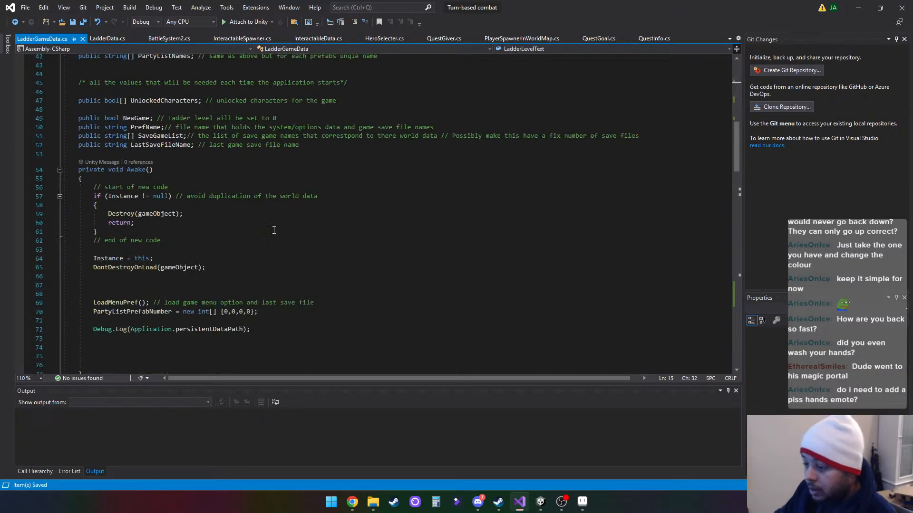
scroll(273, 230, down, 20)
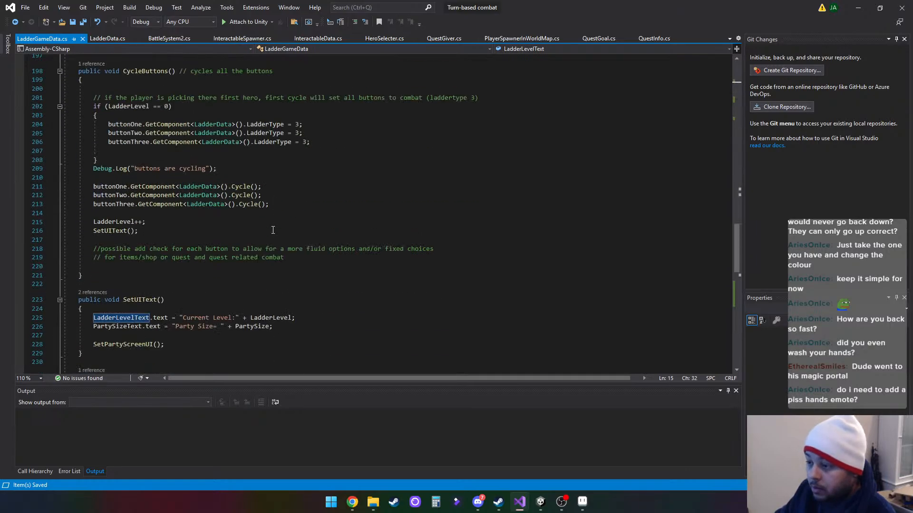
scroll(273, 230, down, 6)
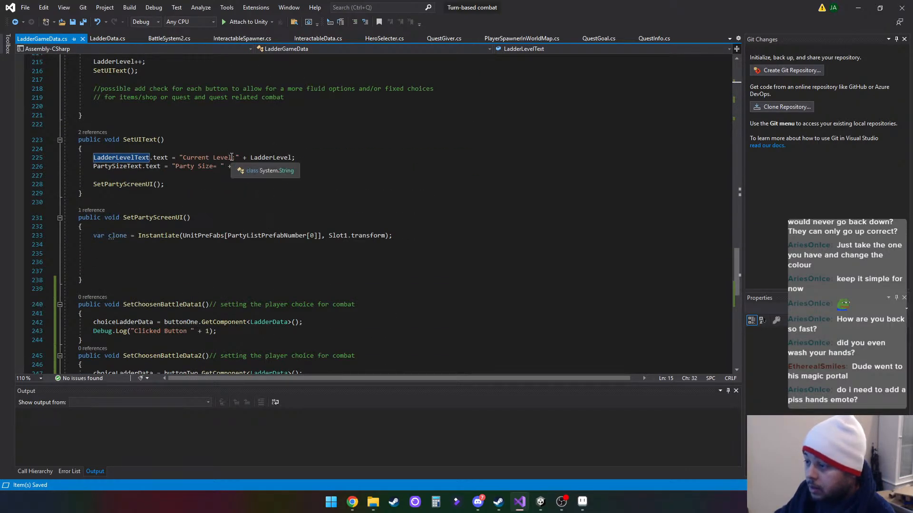
drag(232, 157, 213, 157)
text(Floor)
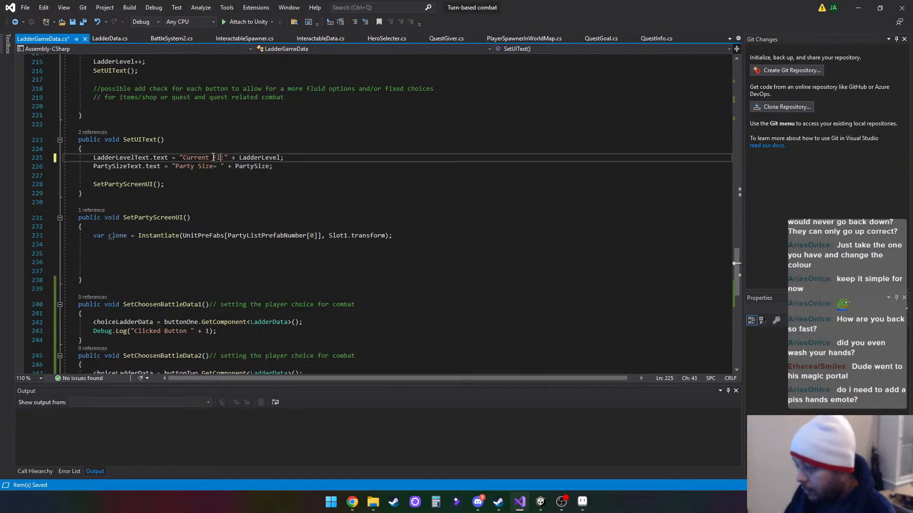
click(286, 194)
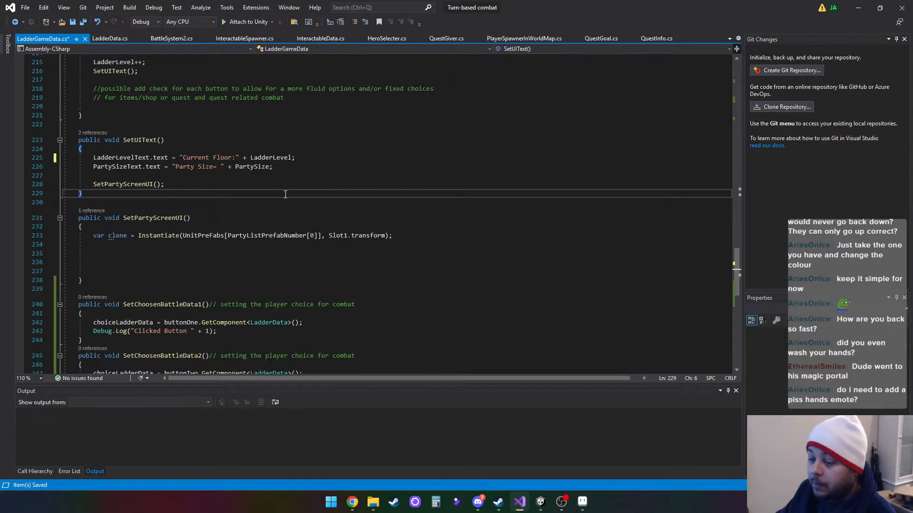
scroll(285, 194, up, 20)
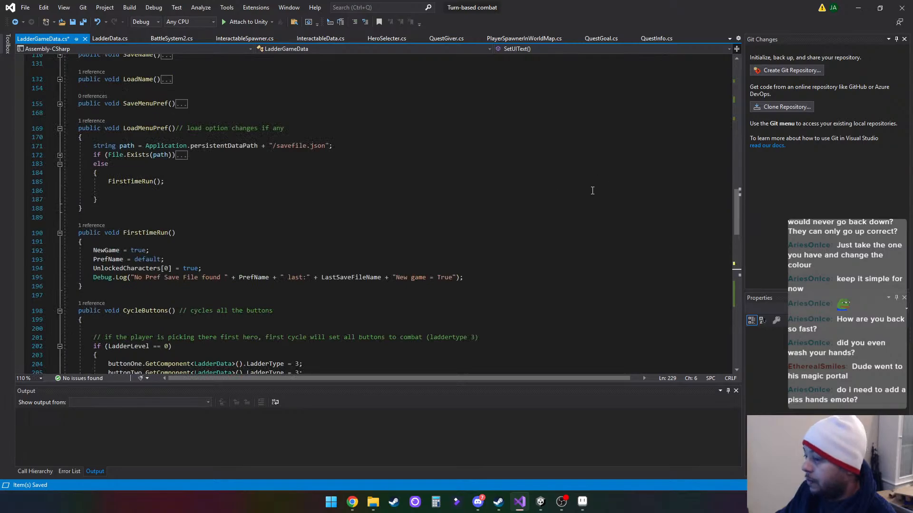
scroll(592, 191, up, 20)
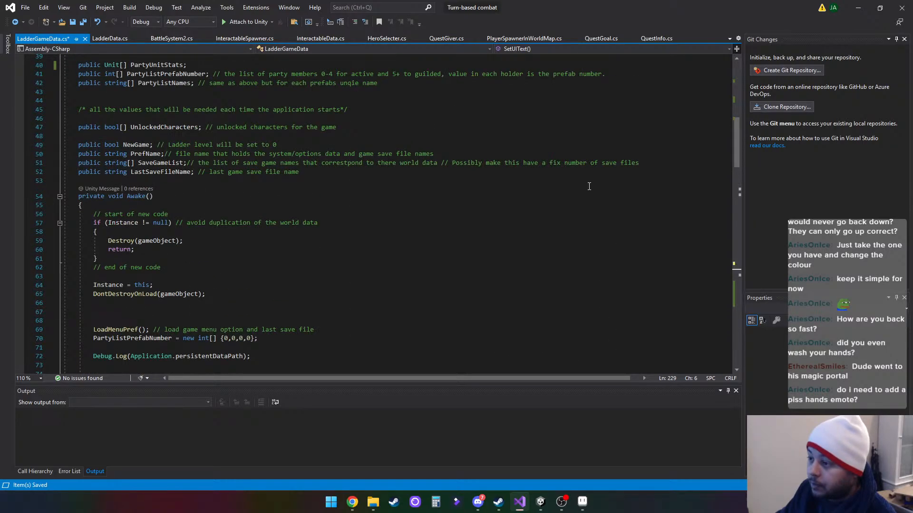
scroll(589, 187, up, 10)
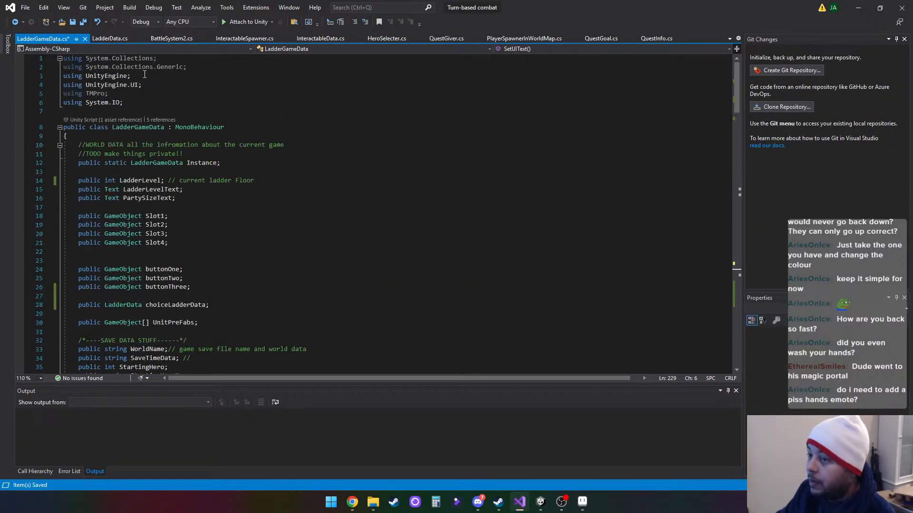
click(76, 22)
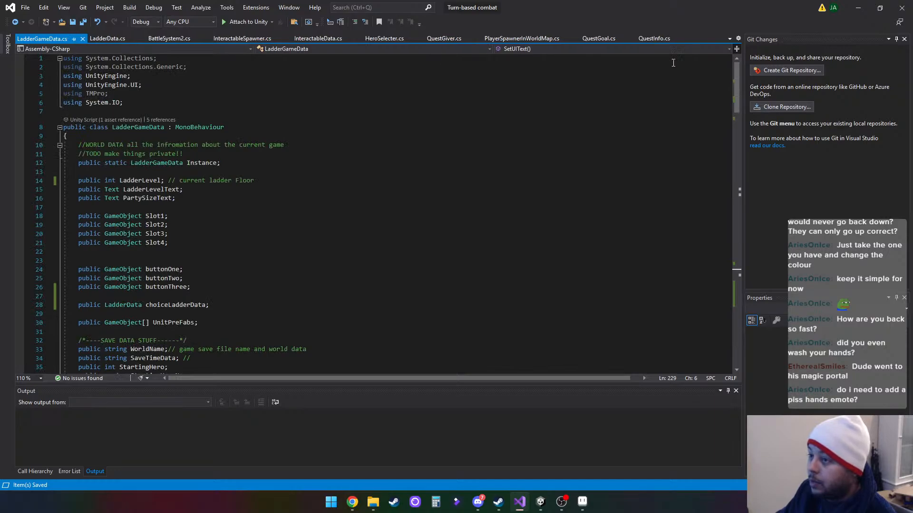
- Switch back to Unity and collapse the UI Ladder Choice object's children in the BattleLadder scene
click(857, 8)
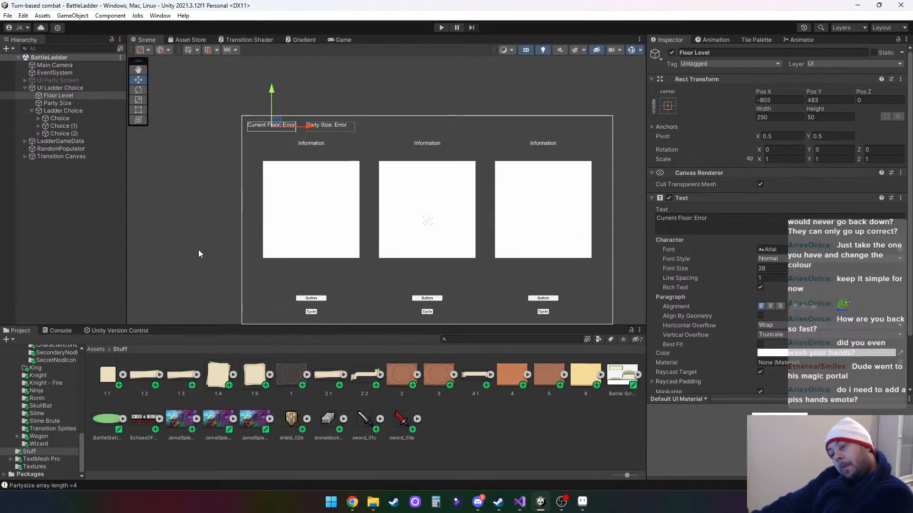
click(24, 87)
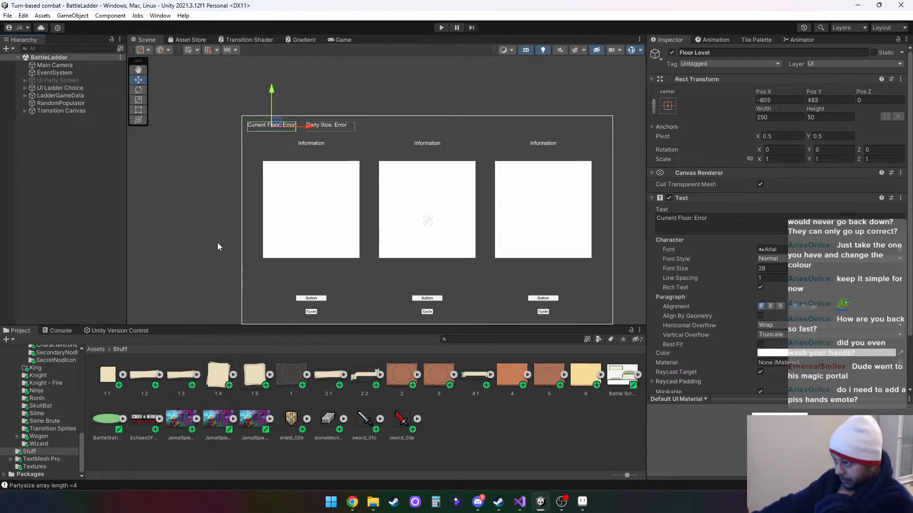
drag(208, 241, 199, 205)
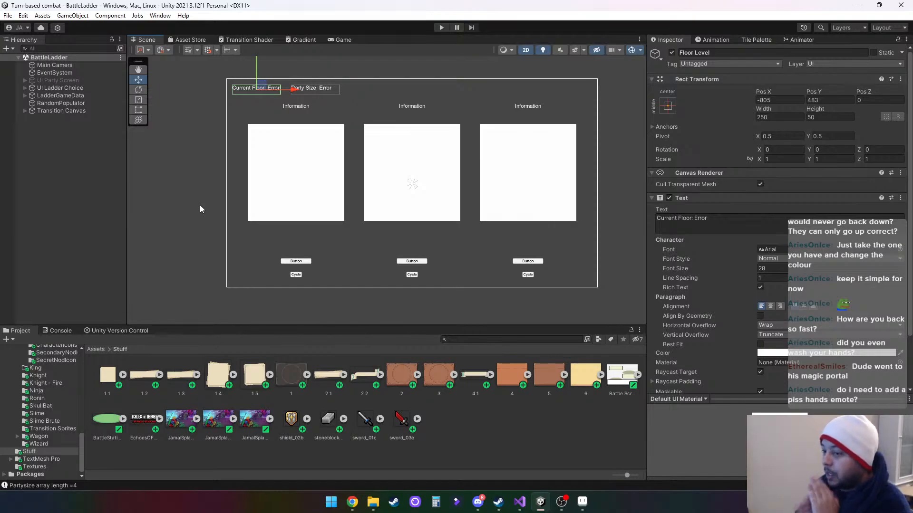
- In Visual Studio, close every open script except LadderGameData.cs, LadderData.cs and BattleSystem2.cs
click(519, 502)
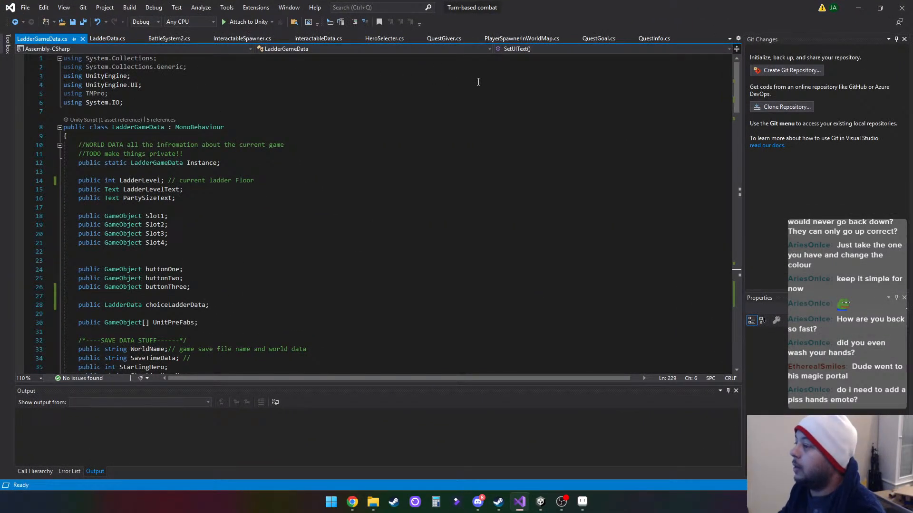
click(686, 39)
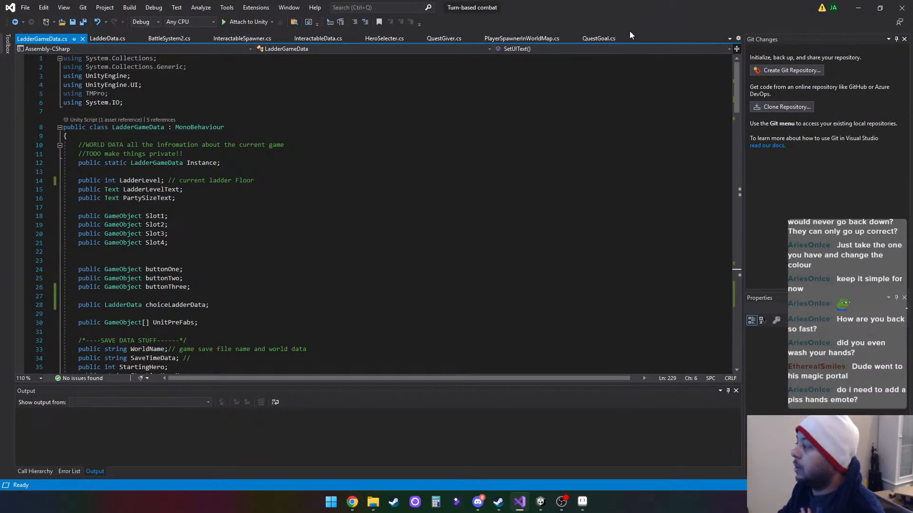
click(629, 39)
click(574, 39)
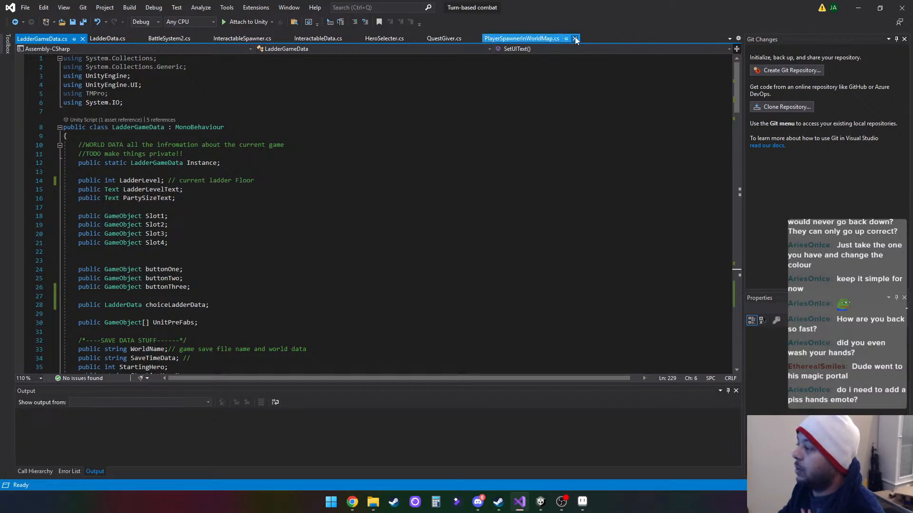
click(477, 39)
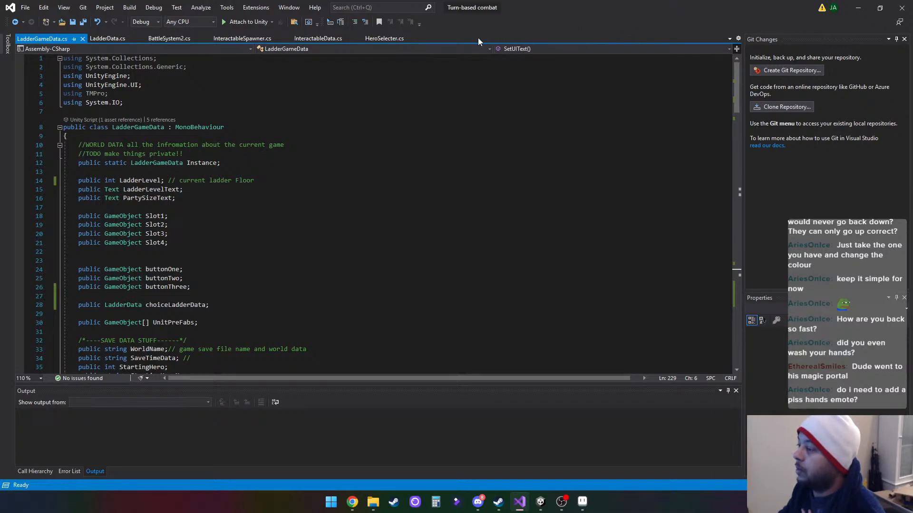
click(420, 39)
click(357, 39)
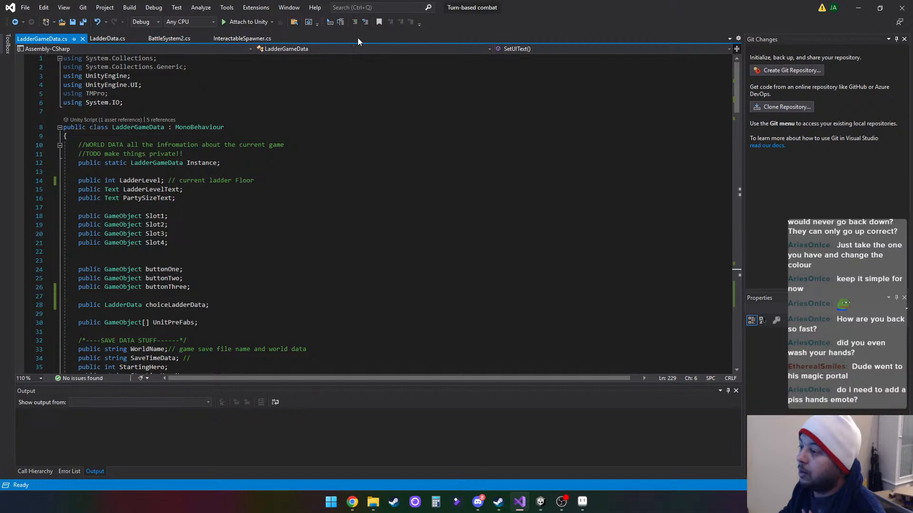
click(288, 38)
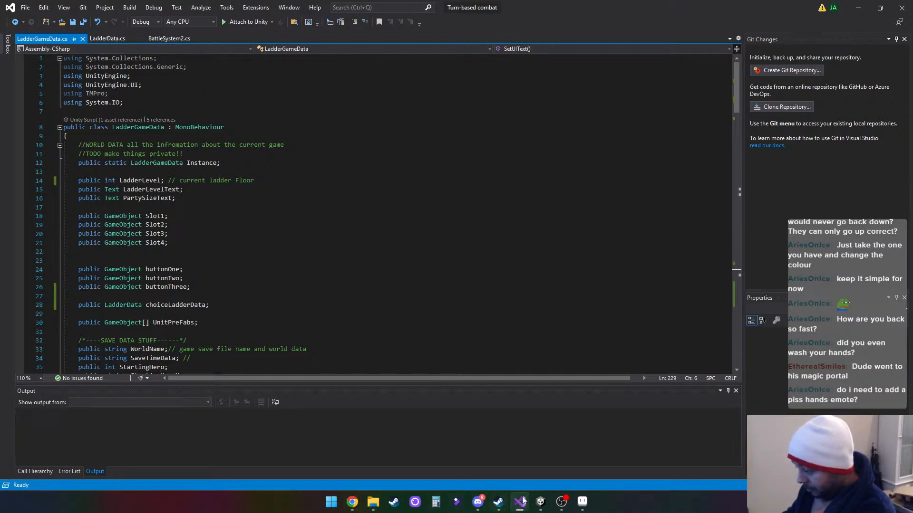
- Switch to Unity, collapse the Sprites folder, and open the UpgradeList script from the Scripts folder in Visual Studio
click(541, 502)
scroll(40, 425, up, 10)
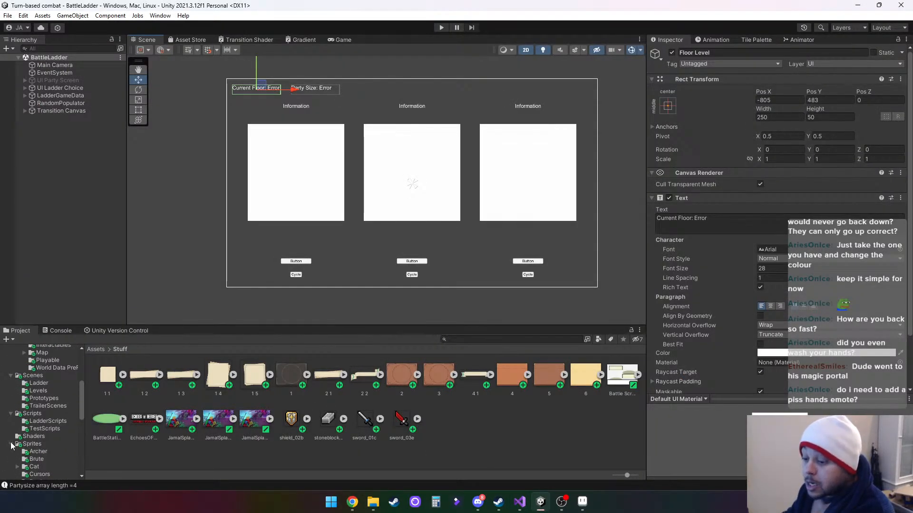
click(10, 444)
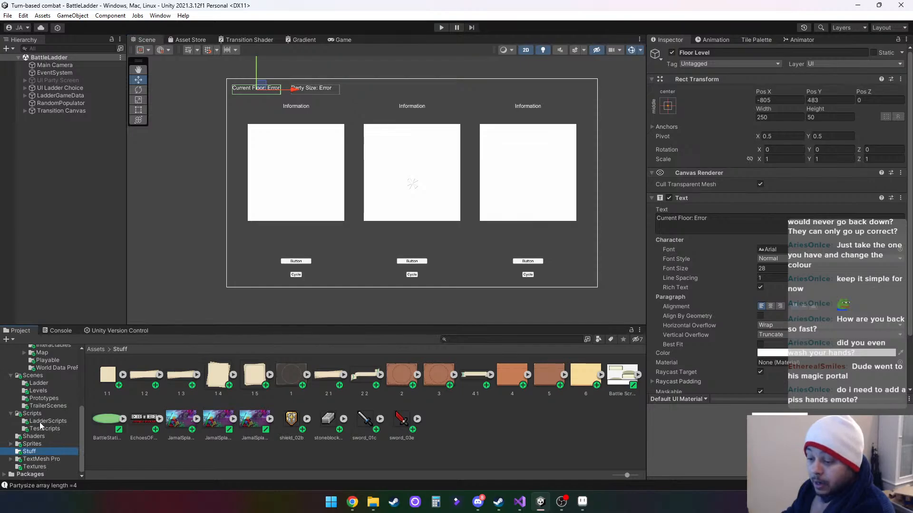
click(45, 413)
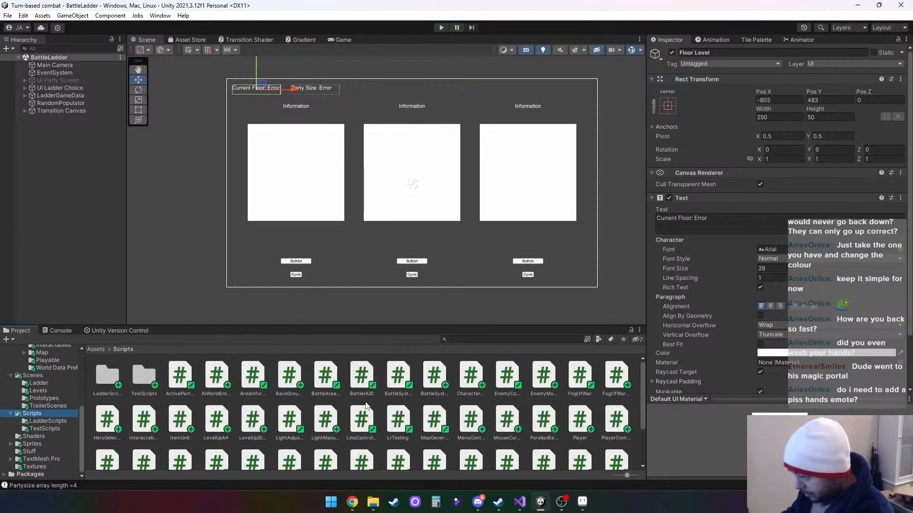
scroll(409, 404, down, 3)
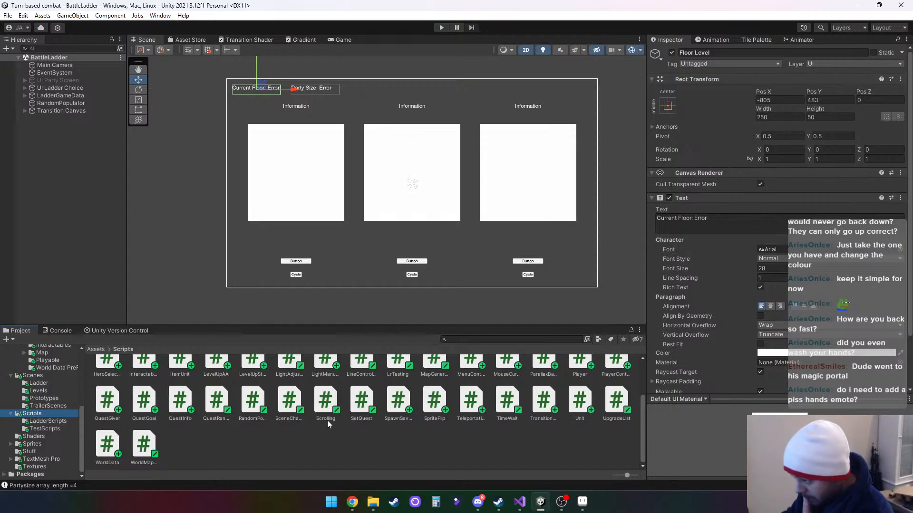
click(614, 404)
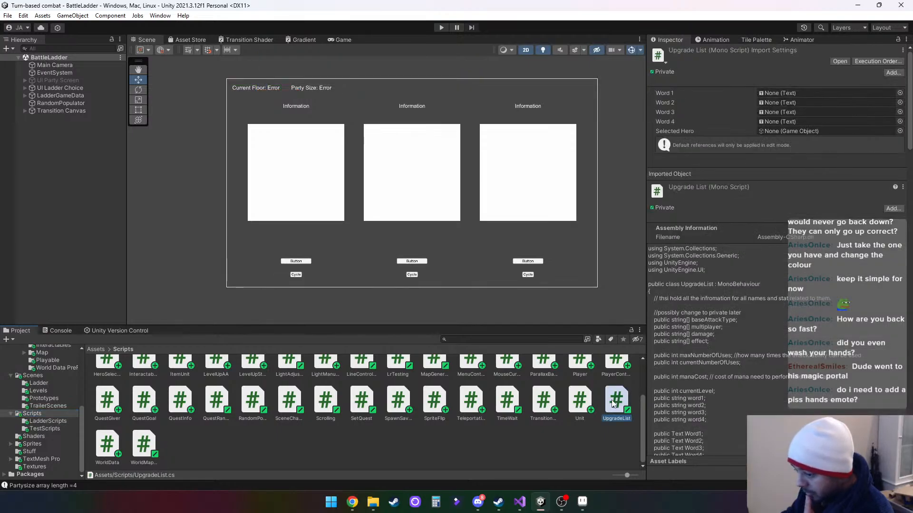
double_click(613, 405)
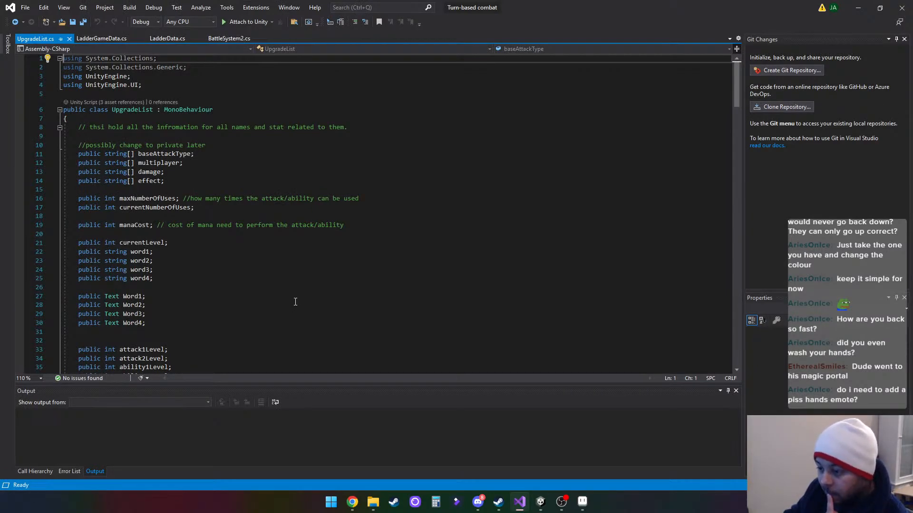
- Review UpgradeList.cs, covering its field declarations, attack type comments, Start and CheckCurrentLevelVSAALevel methods
scroll(295, 302, down, 2)
scroll(296, 302, down, 6)
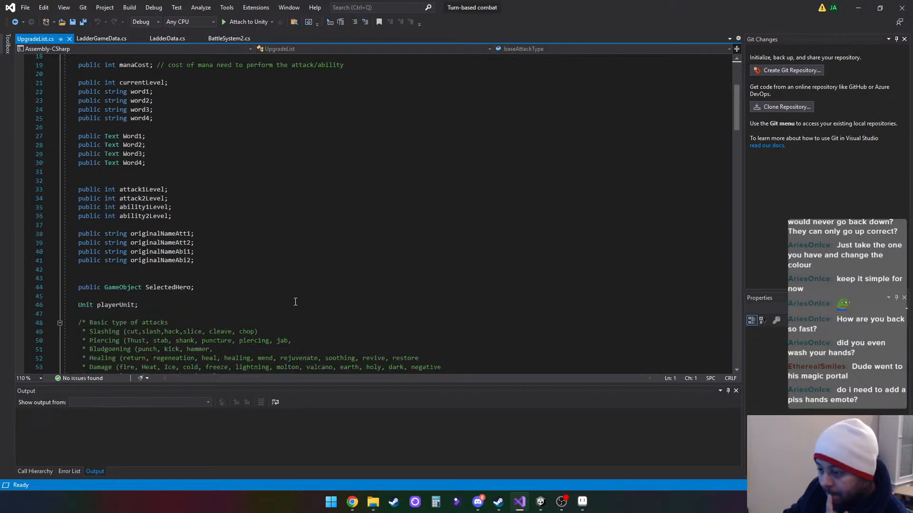
scroll(296, 302, down, 3)
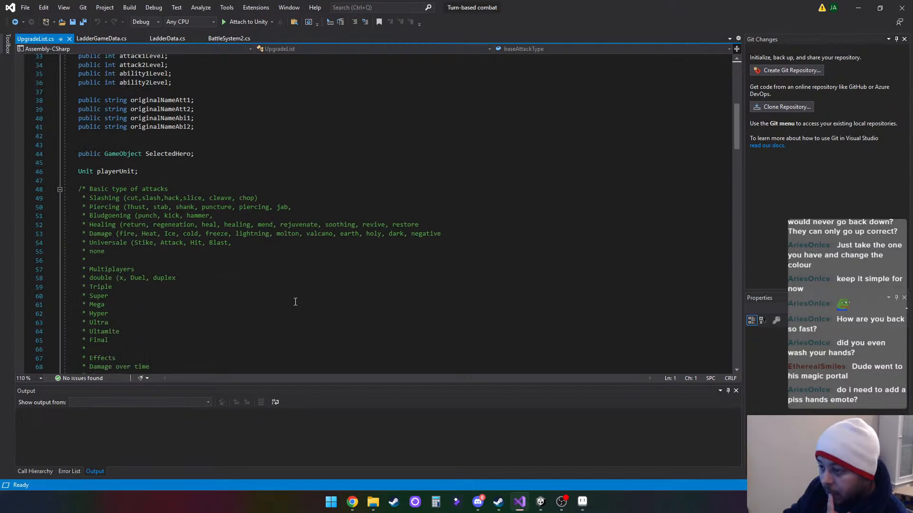
scroll(295, 301, down, 9)
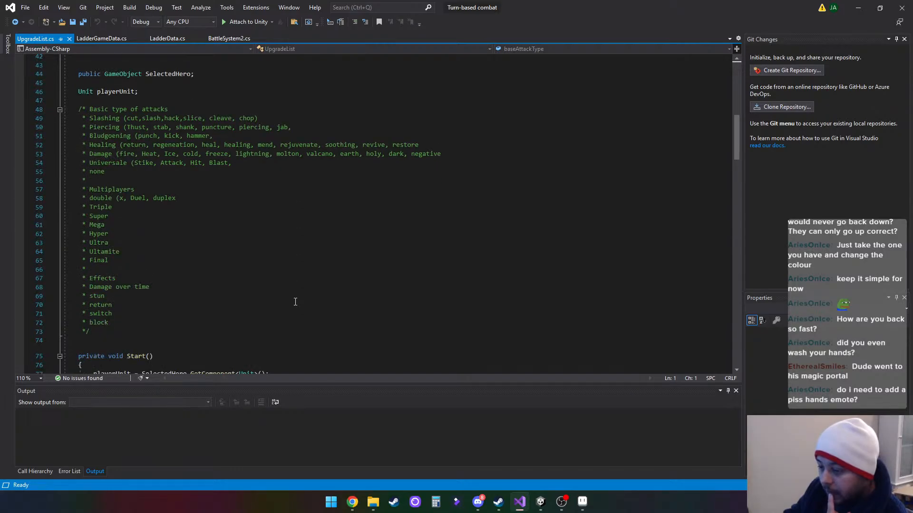
scroll(332, 306, down, 6)
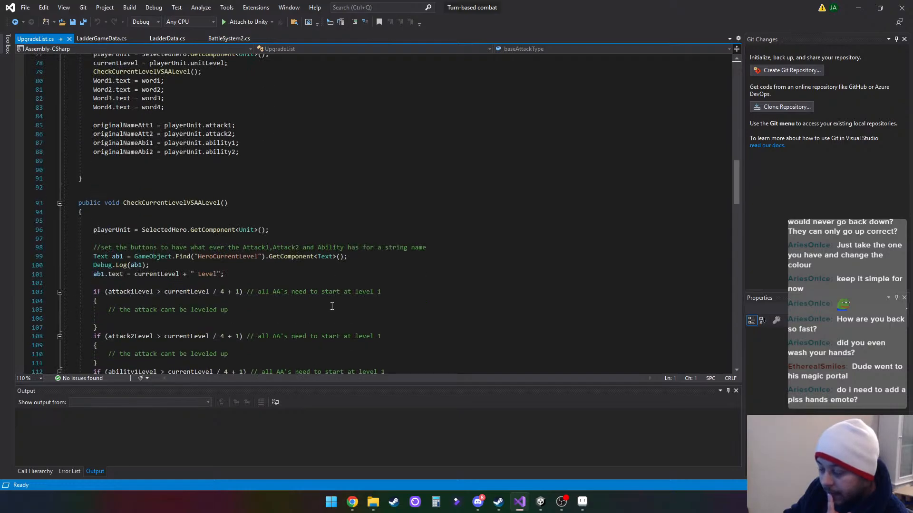
- Review the remaining methods in UpgradeList.cs, from the attack and ability level checks through the SetNewWordToWord methods
scroll(332, 305, down, 1)
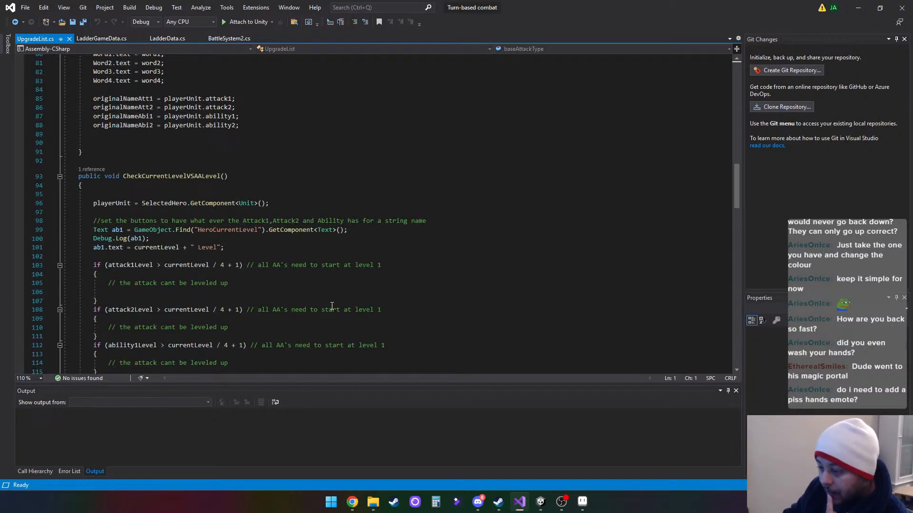
scroll(332, 305, down, 1)
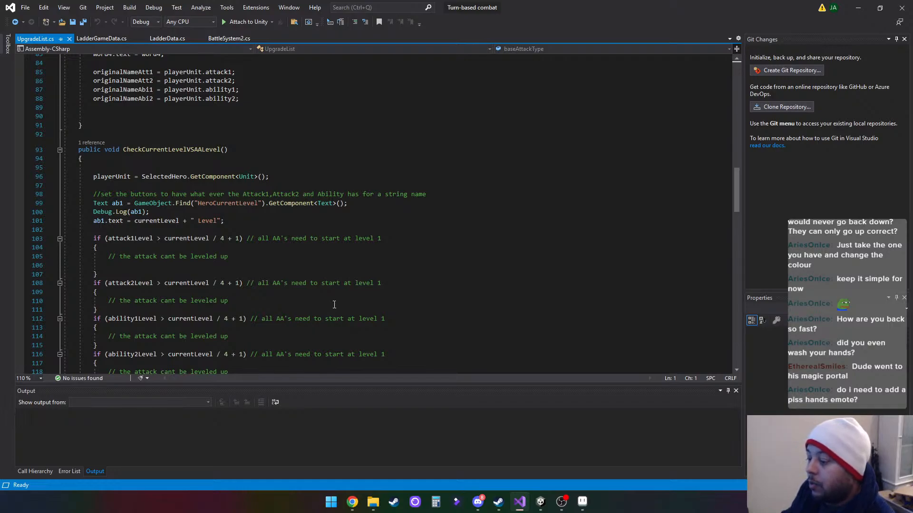
scroll(407, 246, down, 5)
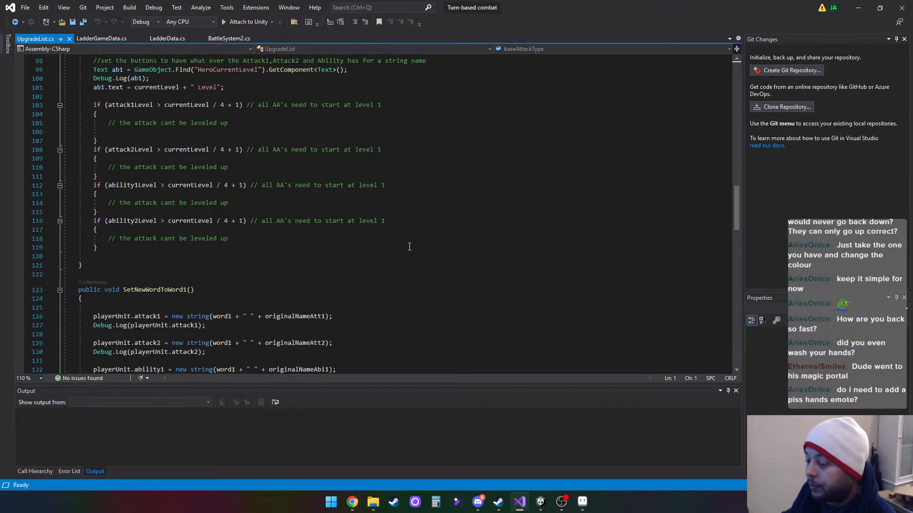
scroll(409, 246, down, 3)
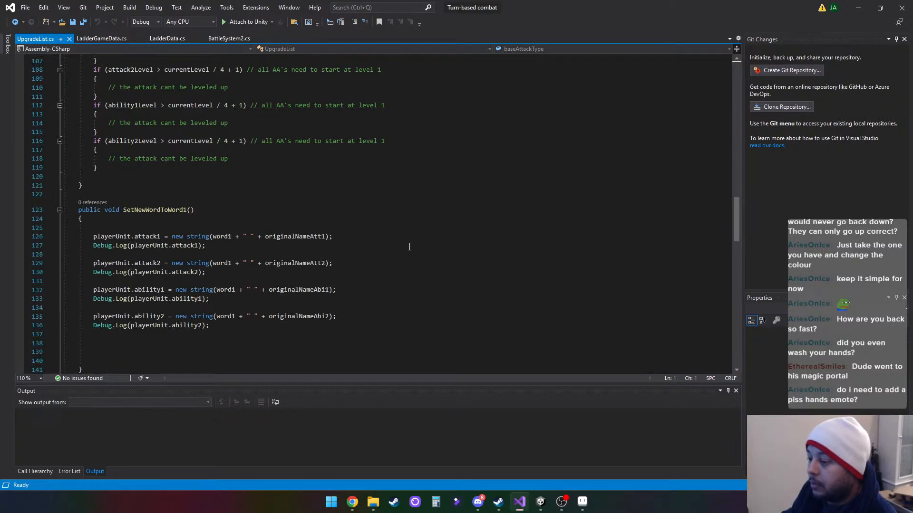
scroll(409, 247, down, 20)
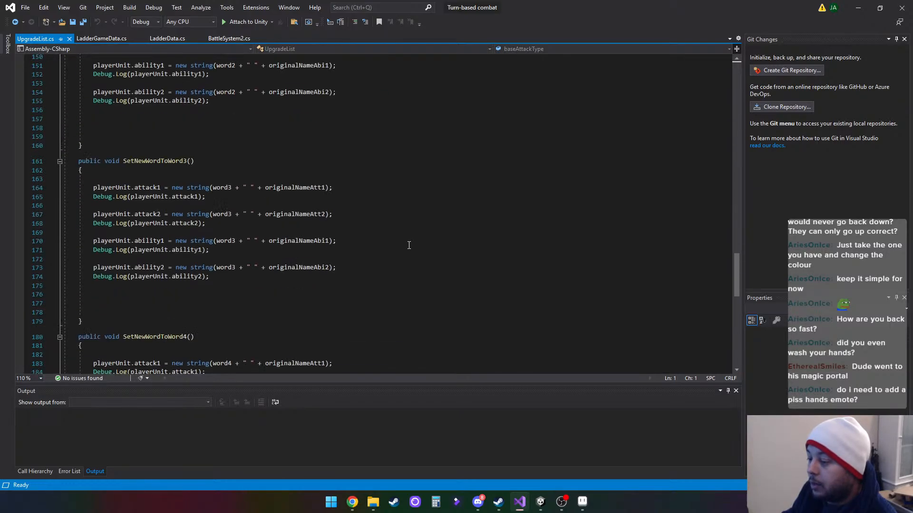
scroll(408, 246, down, 3)
scroll(407, 244, up, 13)
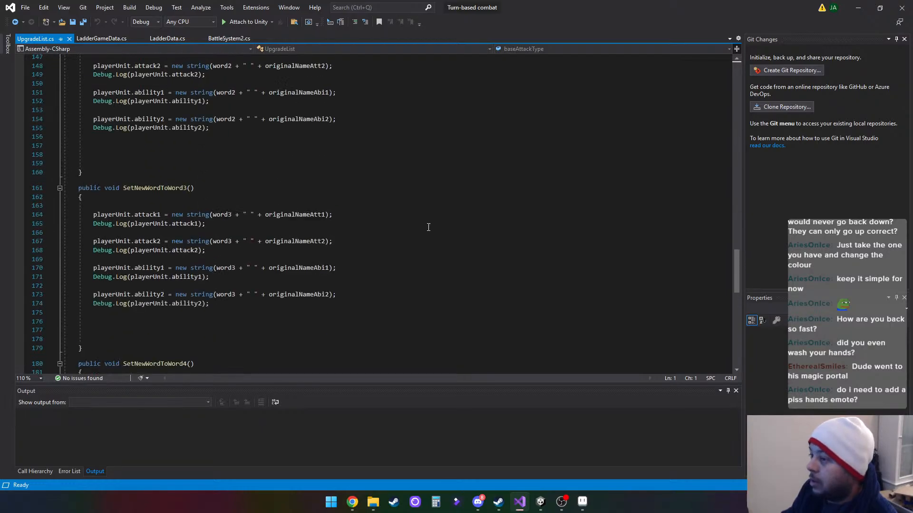
- Close UpgradeList.cs, switch to Unity, and open the ItemUnit script from the Scripts folder in Visual Studio
click(70, 39)
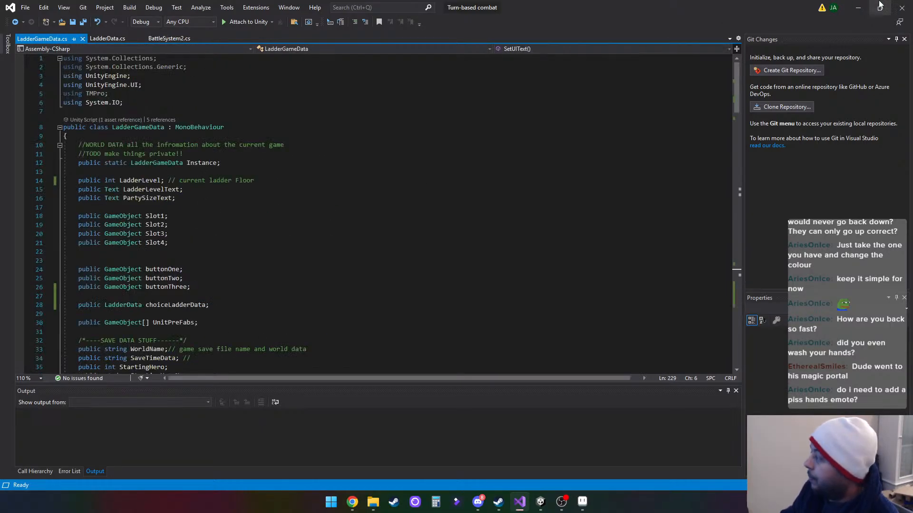
click(858, 8)
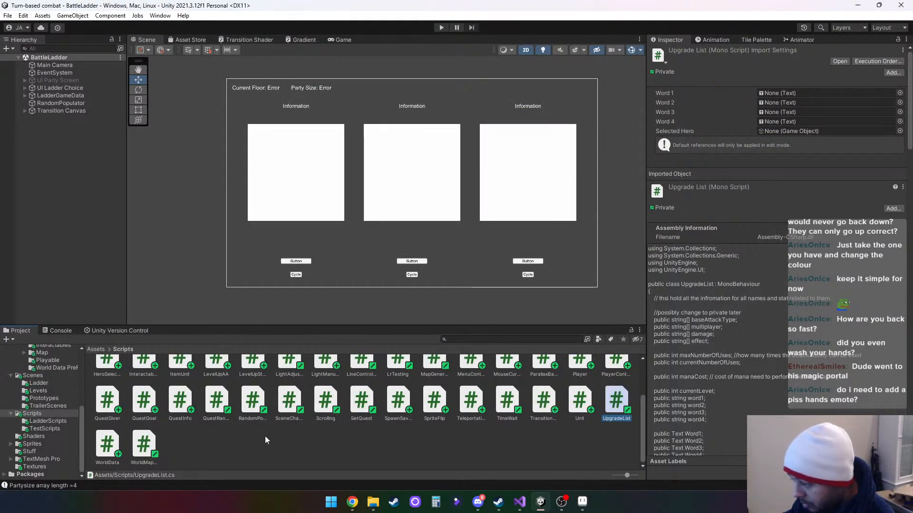
scroll(265, 439, up, 1)
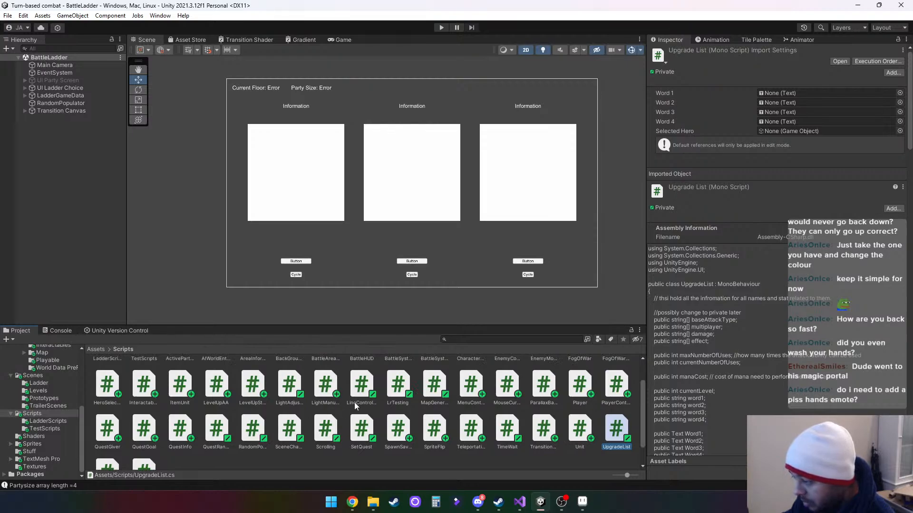
double_click(190, 404)
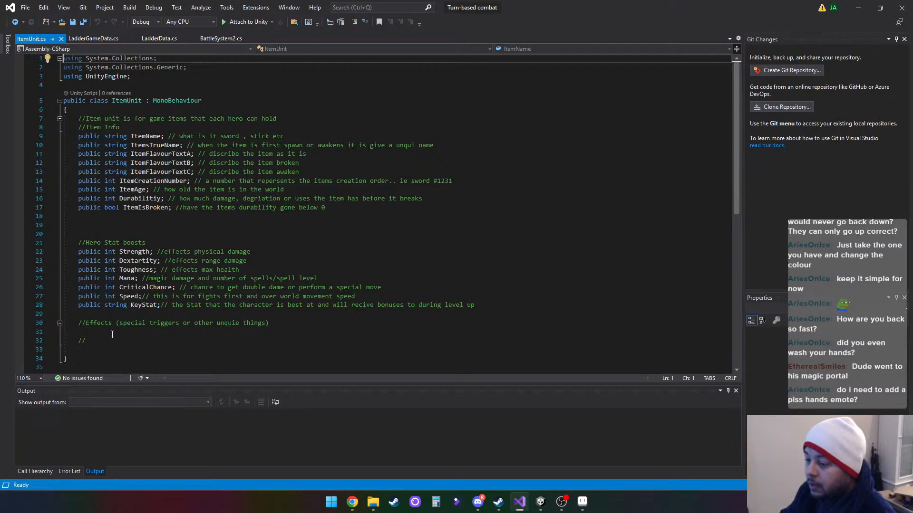
- Add the comment "//where is the item" below the ItemIsBroken field in ItemUnit.cs, with blank lines separating it
click(106, 217)
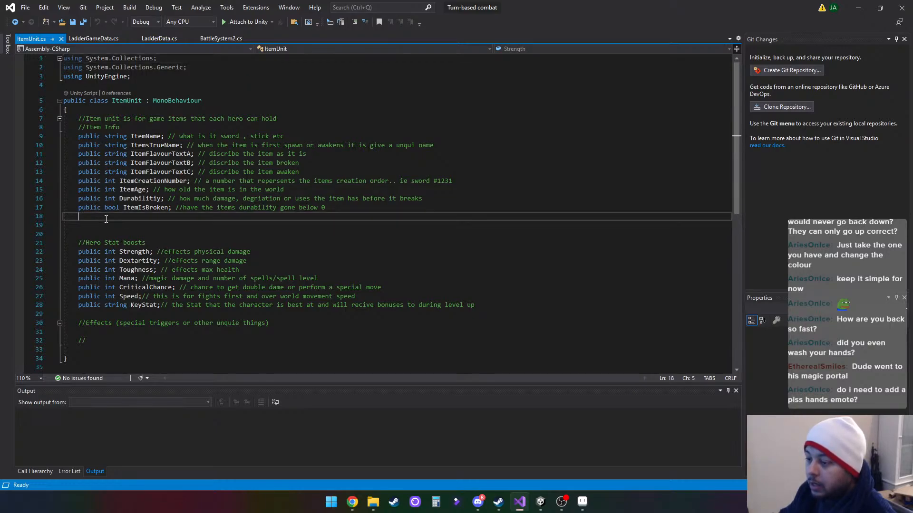
key(Return)
key(Return)
text(//)
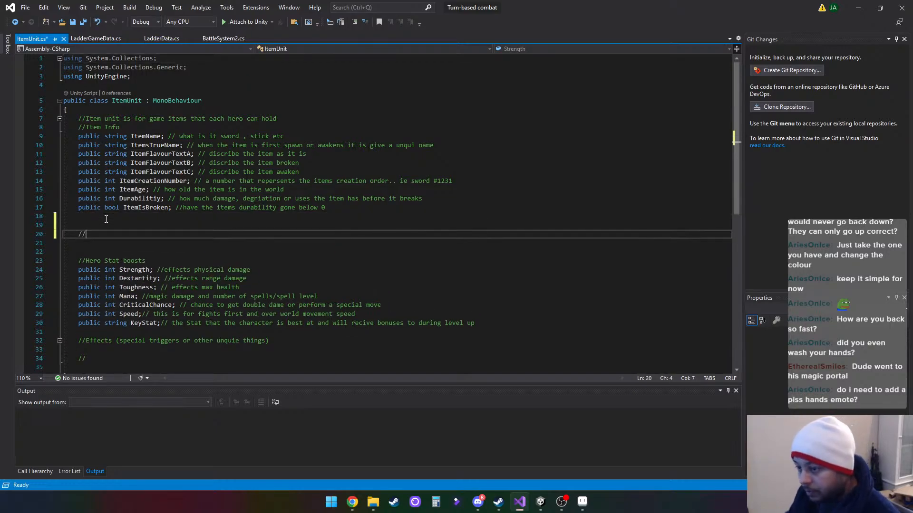
text(where is the times)
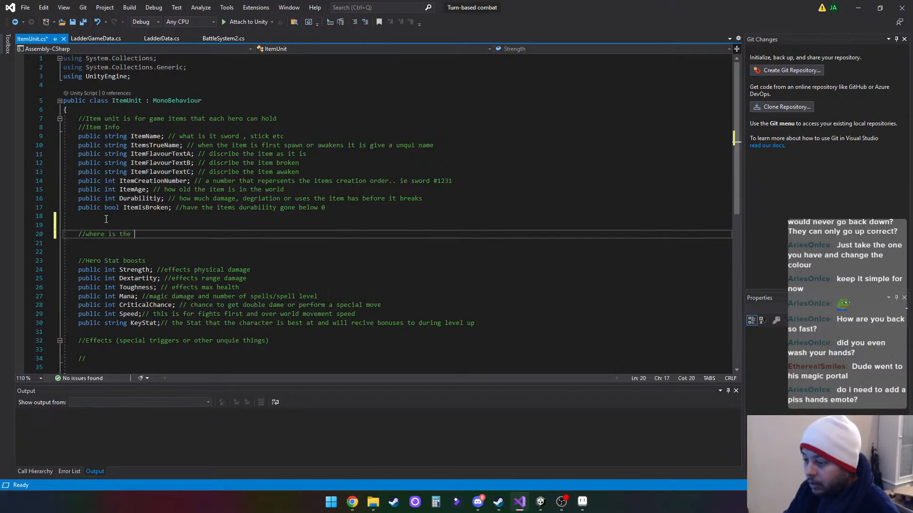
key(BackSpace)
key(BackSpace)
key(BackSpace)
key(BackSpace)
key(BackSpace)
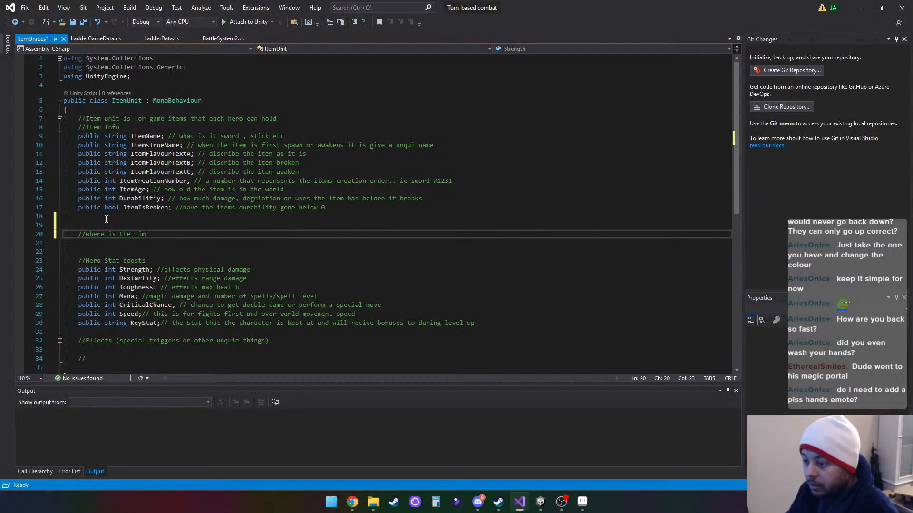
text(items)
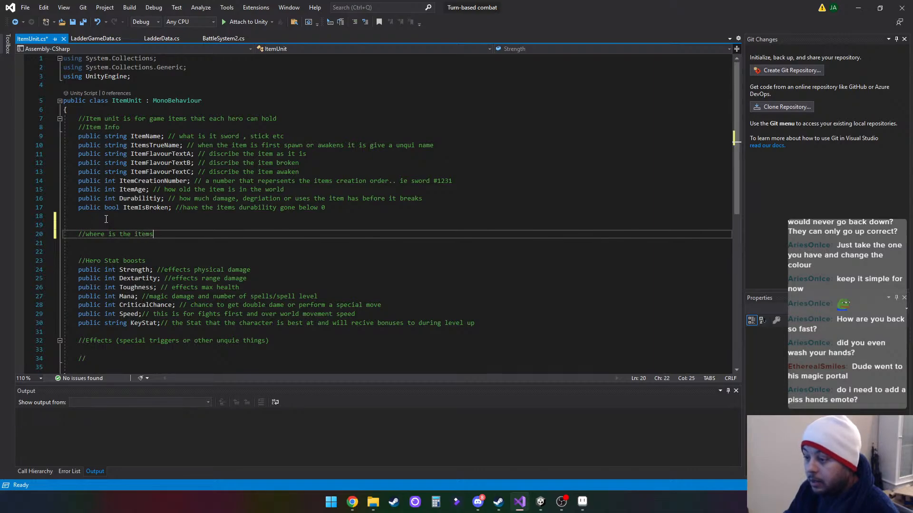
key(Return)
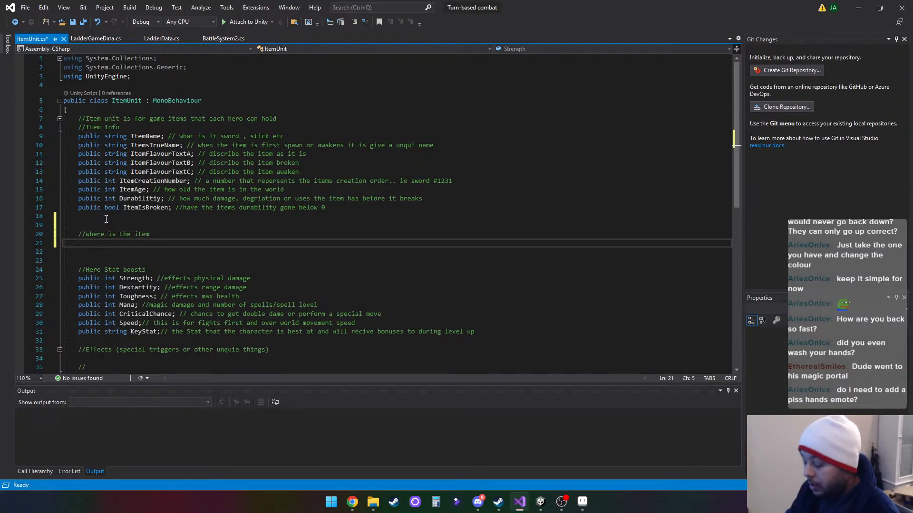
- Write a public bool declaration named IsBeingHeld under the "where is the item" comment
text(ou)
key(BackSpace)
key(BackSpace)
text(public)
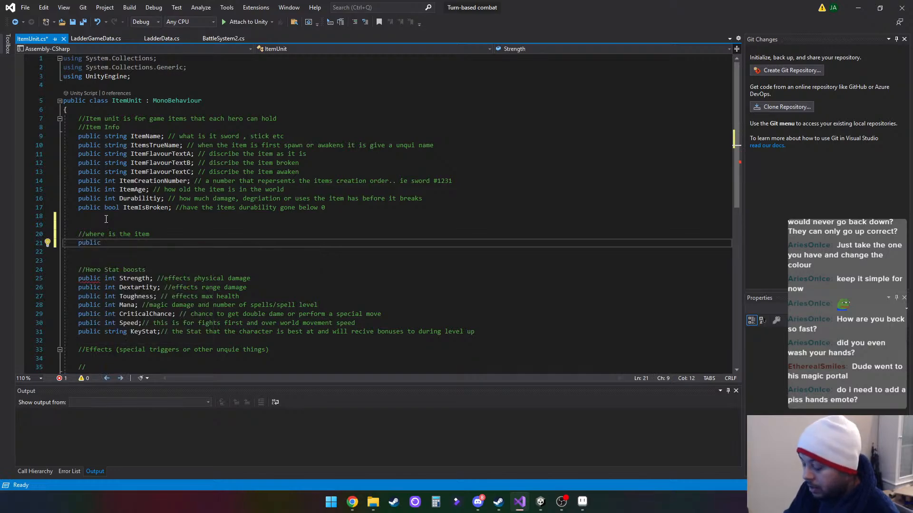
text( int)
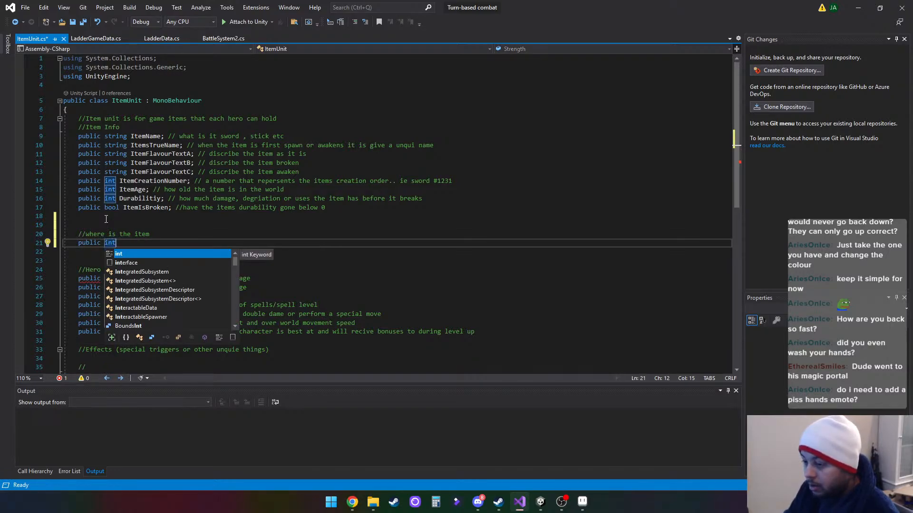
key(BackSpace)
key(BackSpace)
key(BackSpace)
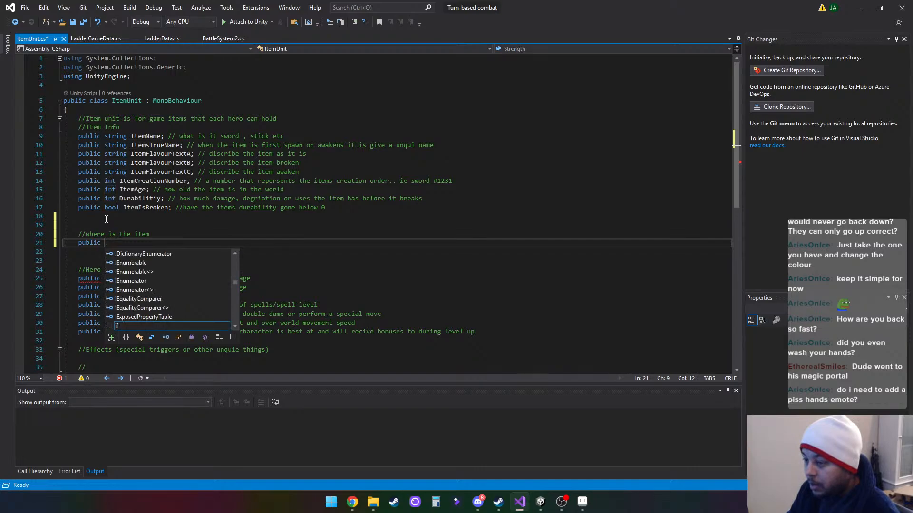
text(str)
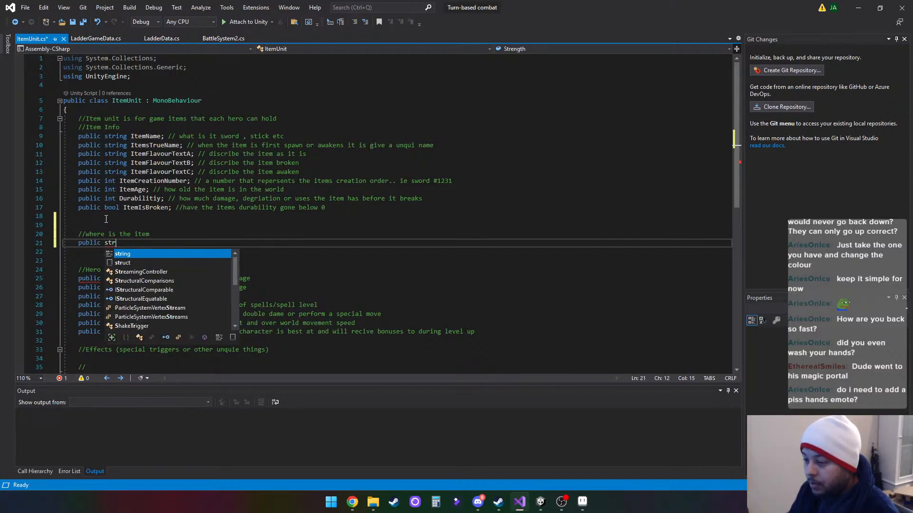
key(BackSpace)
key(BackSpace)
key(BackSpace)
text(bool)
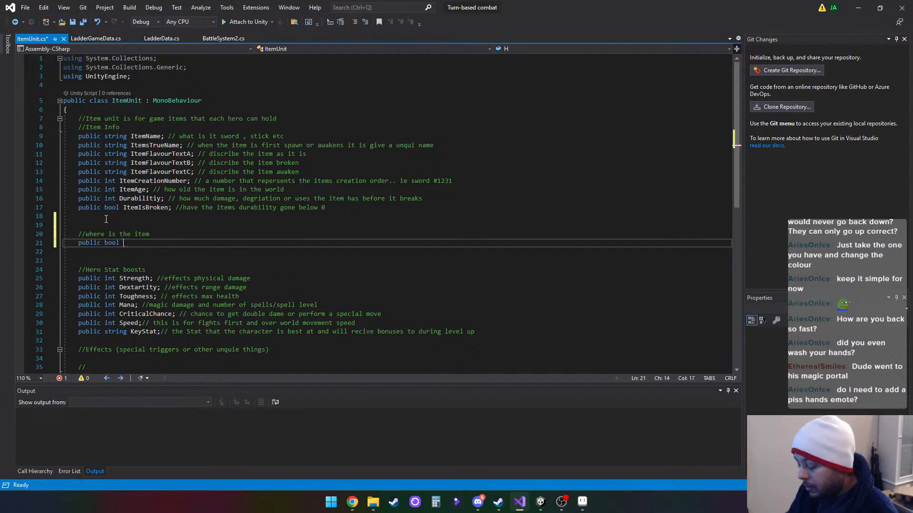
text( Is)
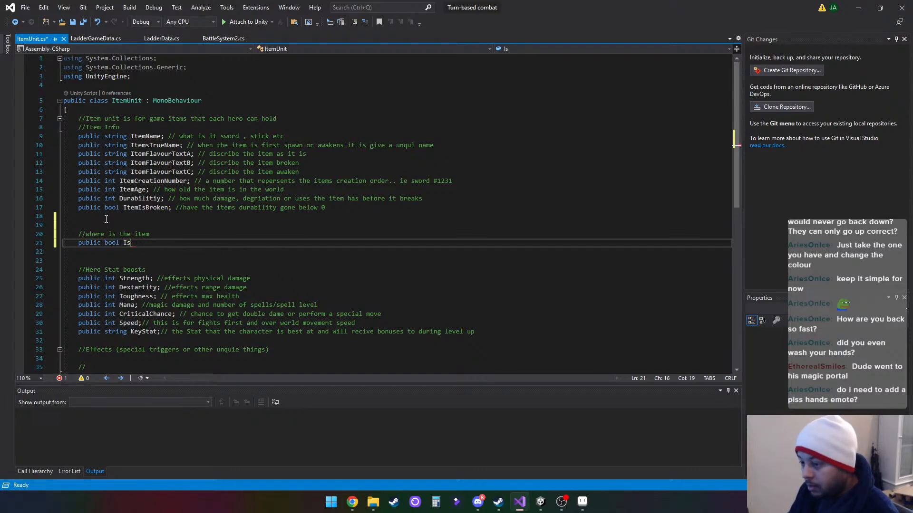
text(Being)
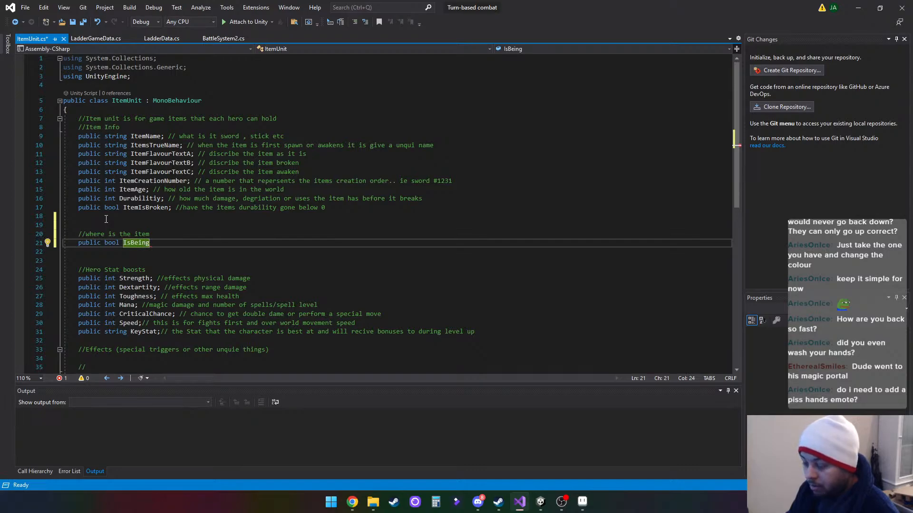
text(H)
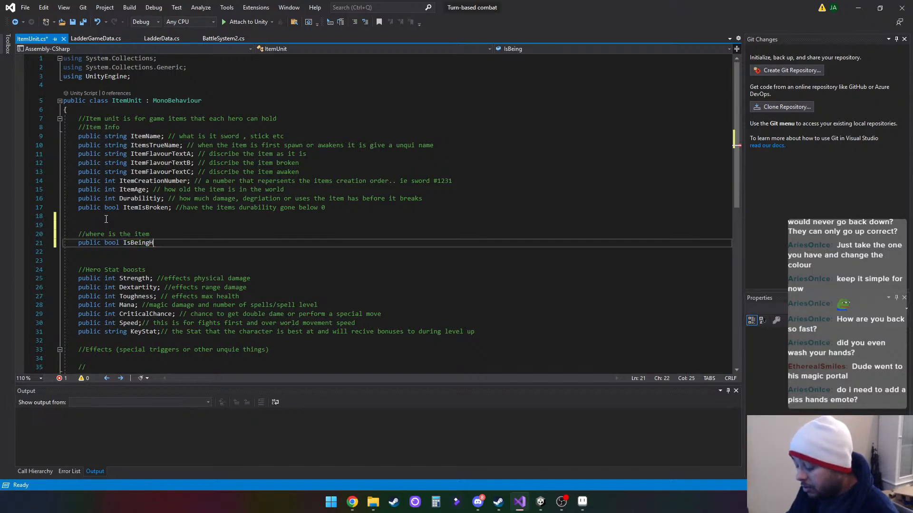
text(eld // the)
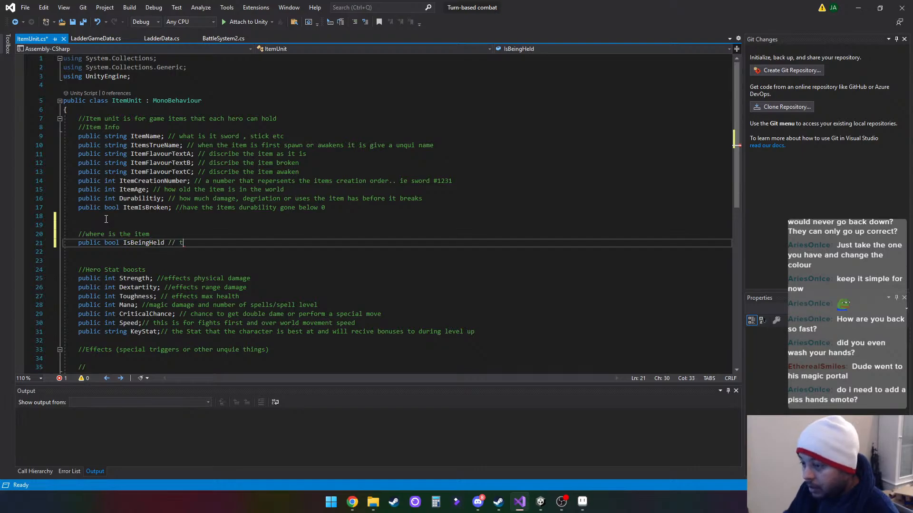
- End the IsBeingHeld declaration with a semicolon and append the comment "// the item is currently being held by an unit"
key(BackSpace)
key(BackSpace)
key(BackSpace)
key(BackSpace)
key(BackSpace)
key(BackSpace)
key(BackSpace)
key(BackSpace)
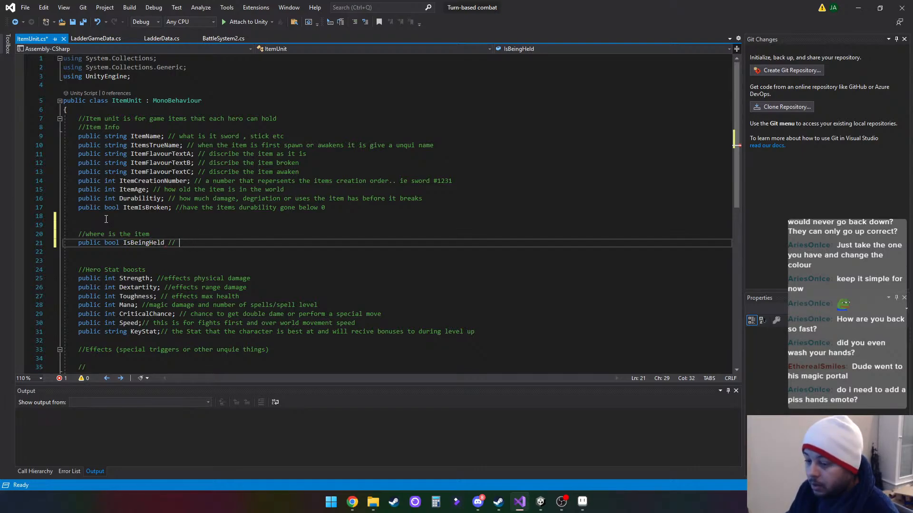
text(; TerrainHeightmapSyncControl)
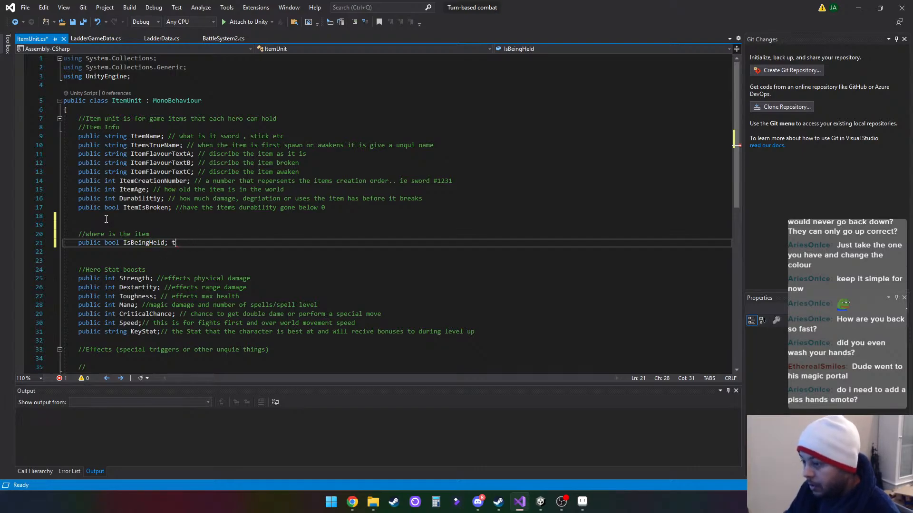
key(BackSpace)
key(BackSpace)
key(BackSpace)
key(BackSpace)
key(BackSpace)
key(BackSpace)
key(BackSpace)
key(BackSpace)
key(BackSpace)
key(BackSpace)
key(BackSpace)
key(BackSpace)
key(BackSpace)
key(BackSpace)
key(BackSpace)
key(BackSpace)
key(BackSpace)
key(BackSpace)
key(BackSpace)
key(BackSpace)
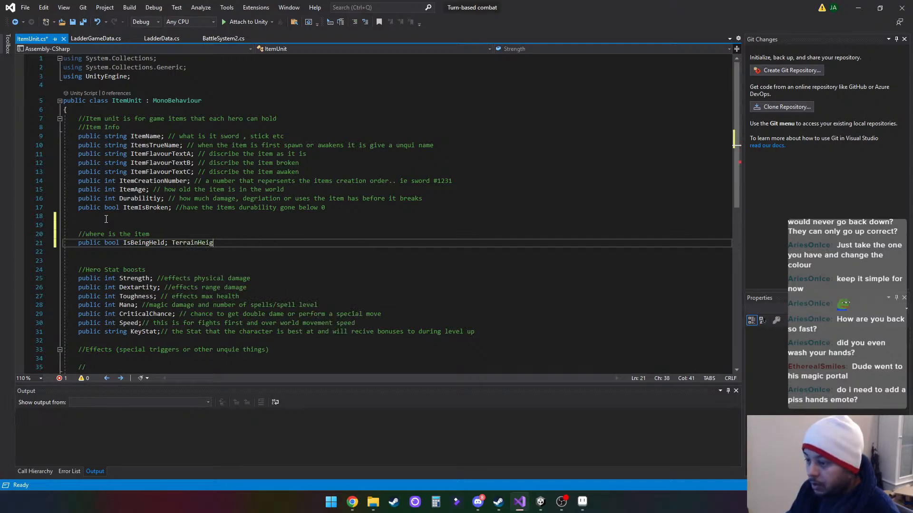
text(// the )
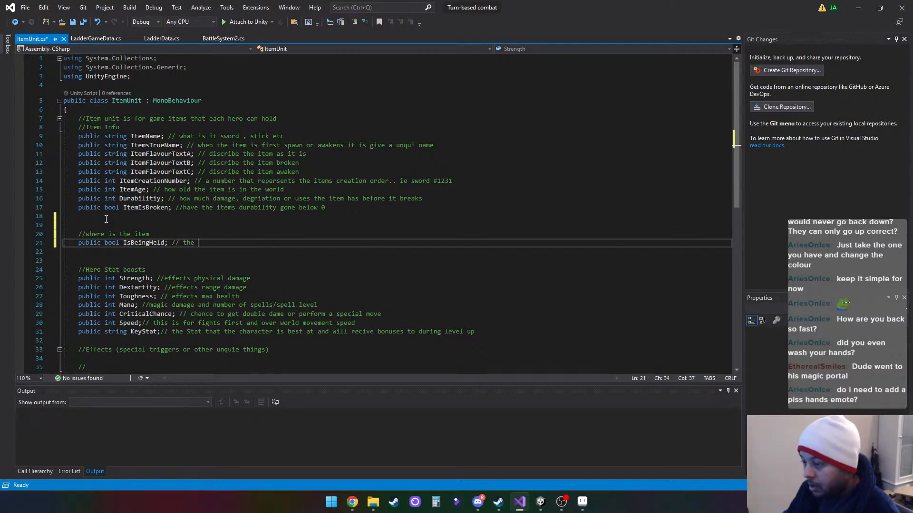
text(item is )
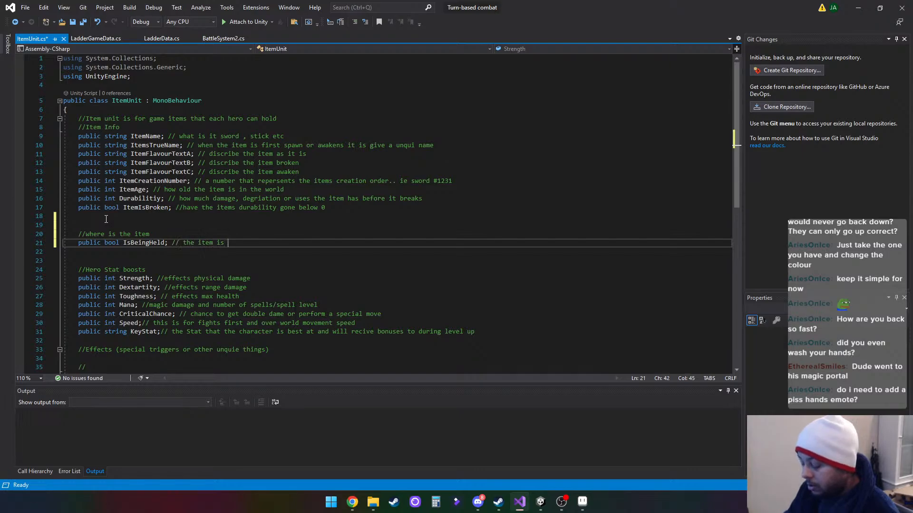
text(currently being hel)
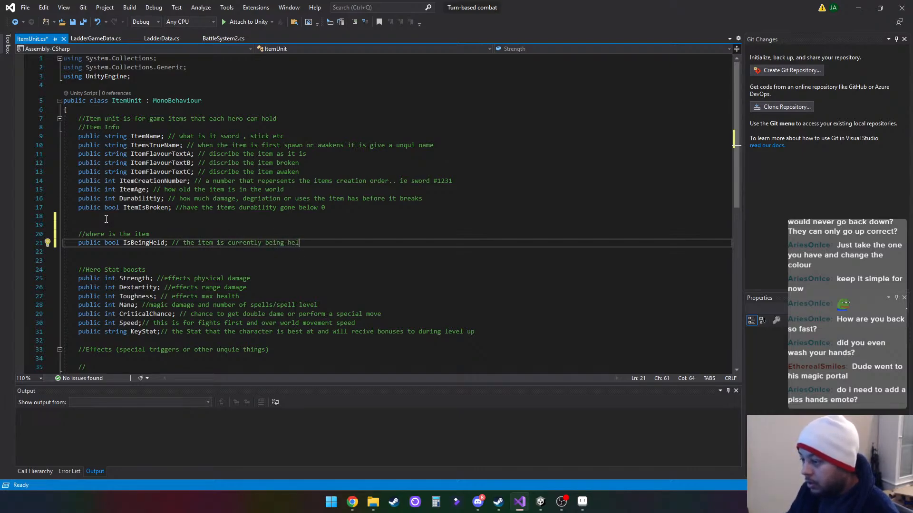
text(d )
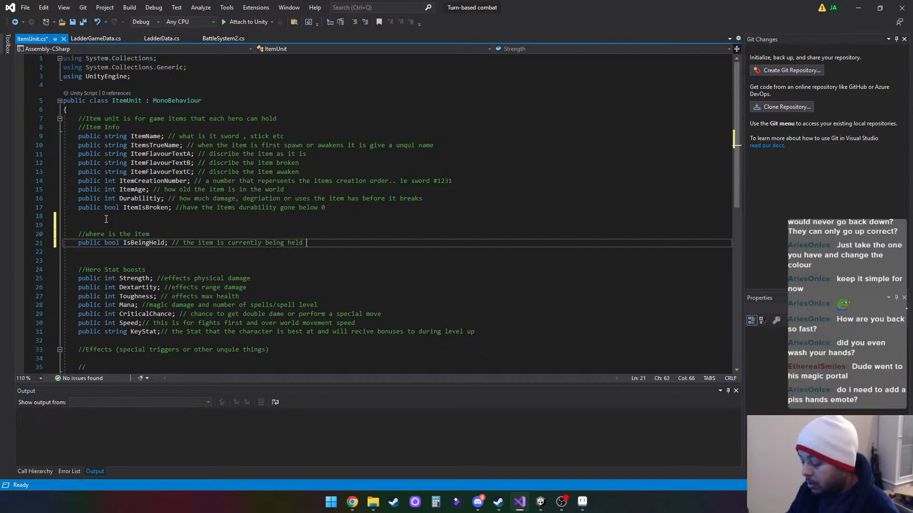
text(by)
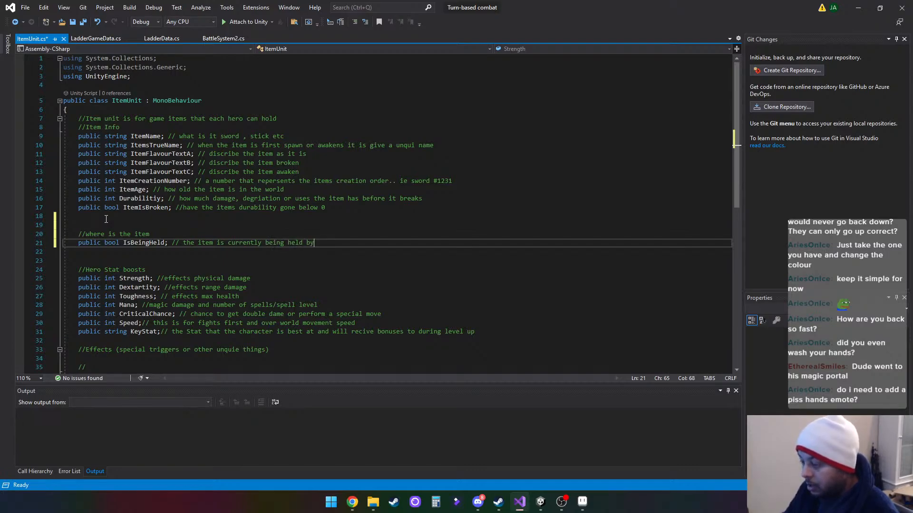
text( an unit)
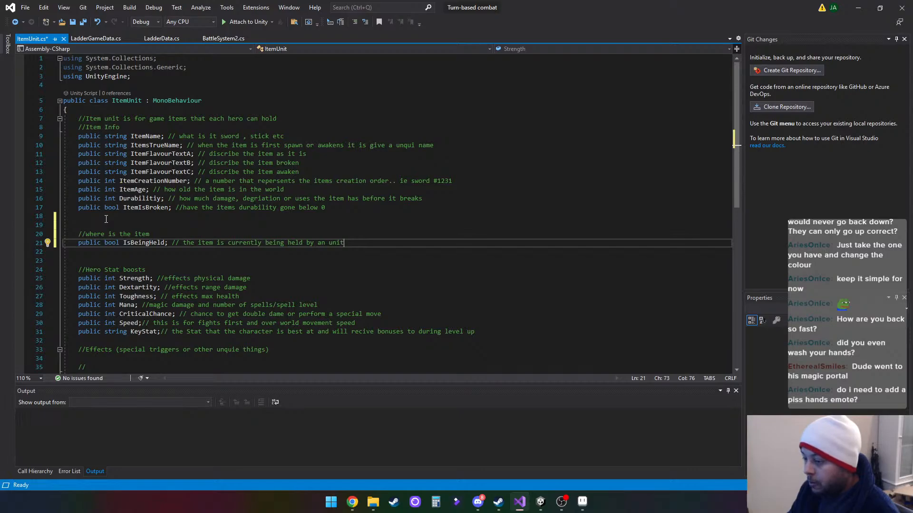
- Declare a public bool named IsItemActive on a new line below the IsBeingHeld field
key(Return)
text(public )
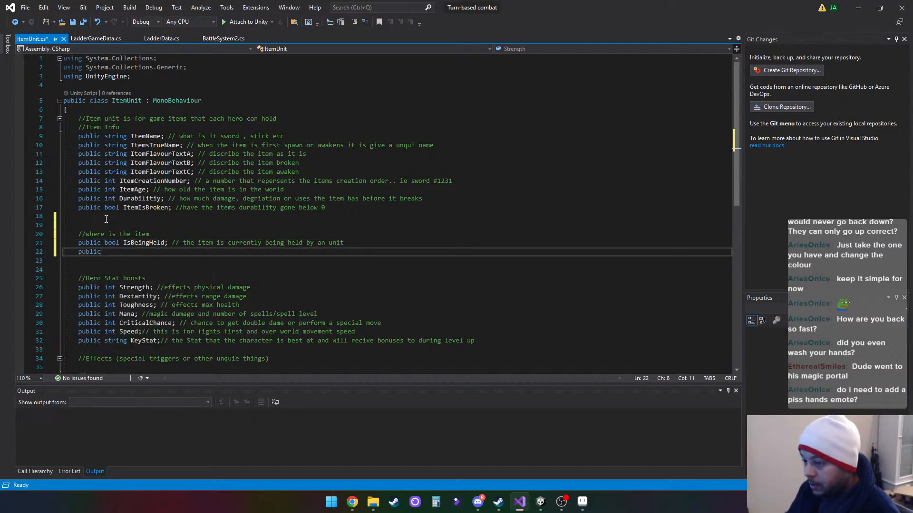
text(bool )
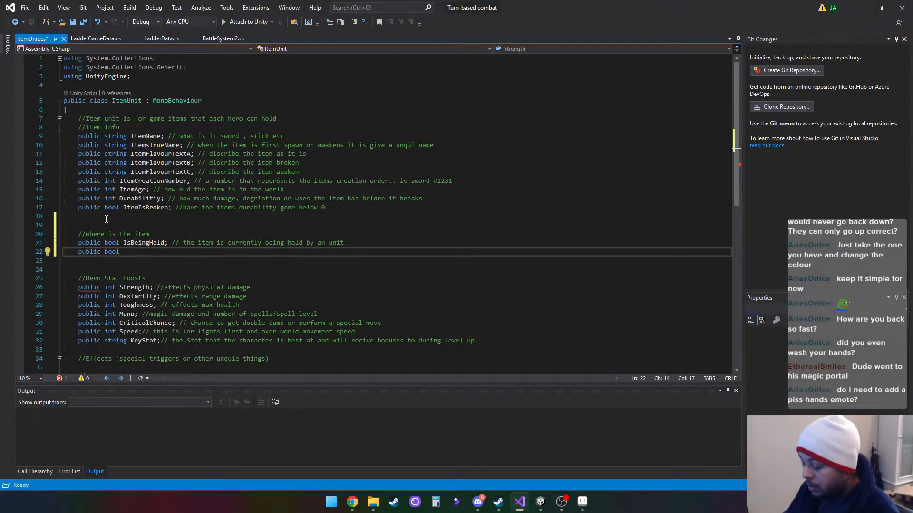
text(IsItem)
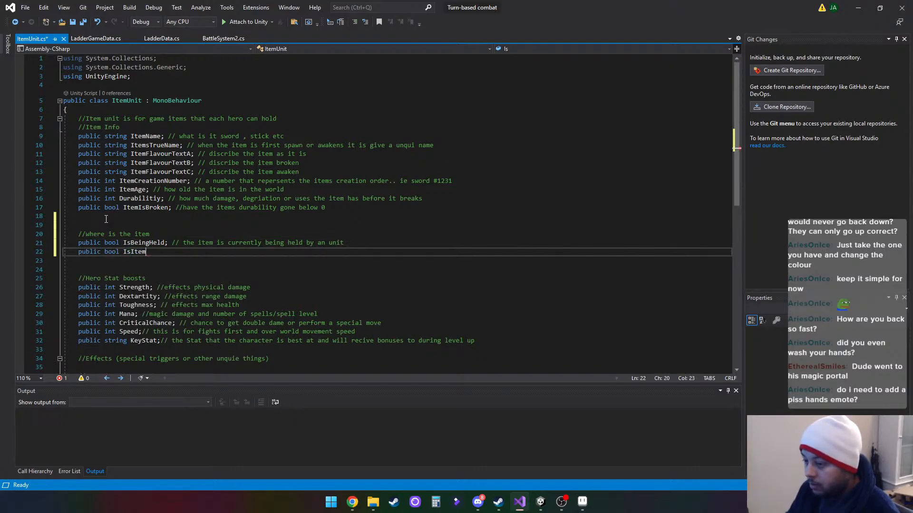
text(Active)
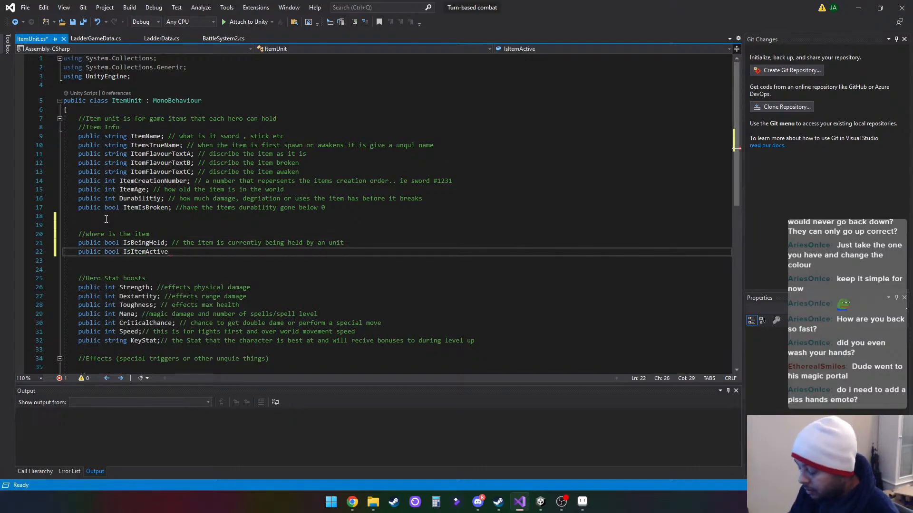
text(; // is the )
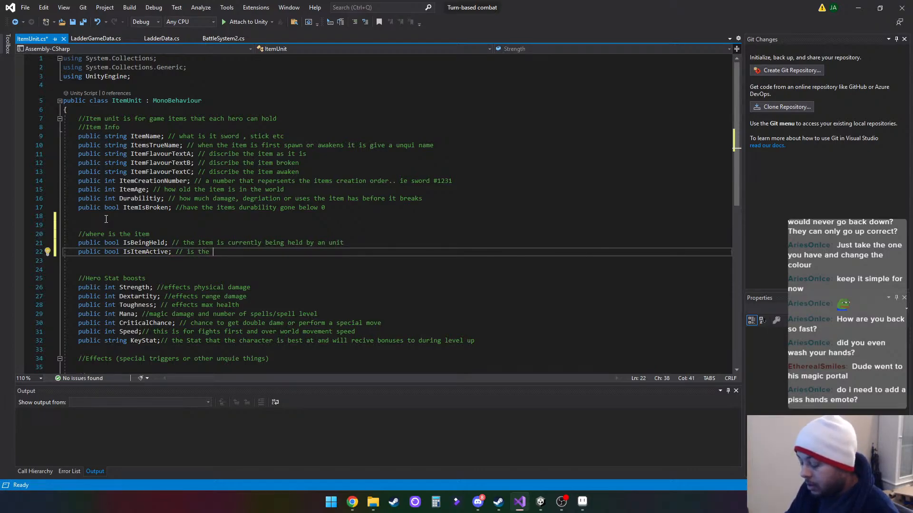
text(item)
- Append the comment "// is the item active and granting its effects" to the IsItemActive declaration
text(active a)
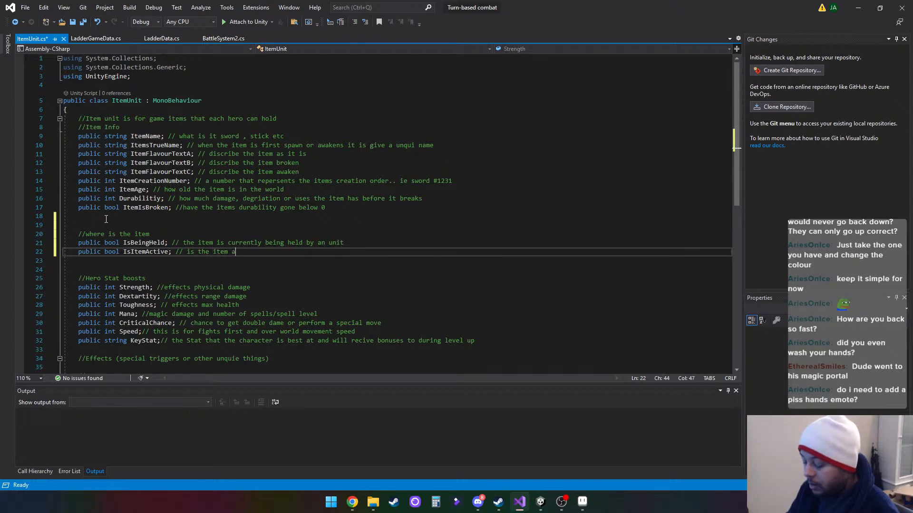
text(nf)
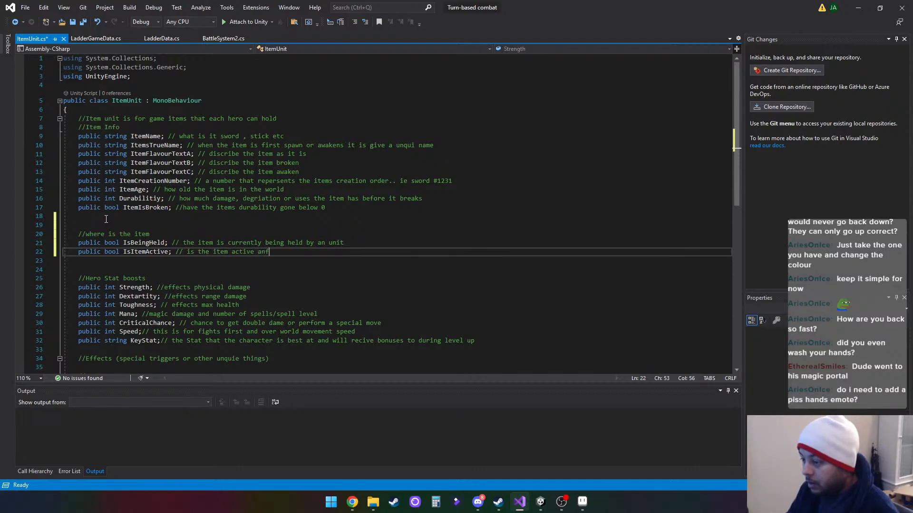
key(BackSpace)
text(d granting its )
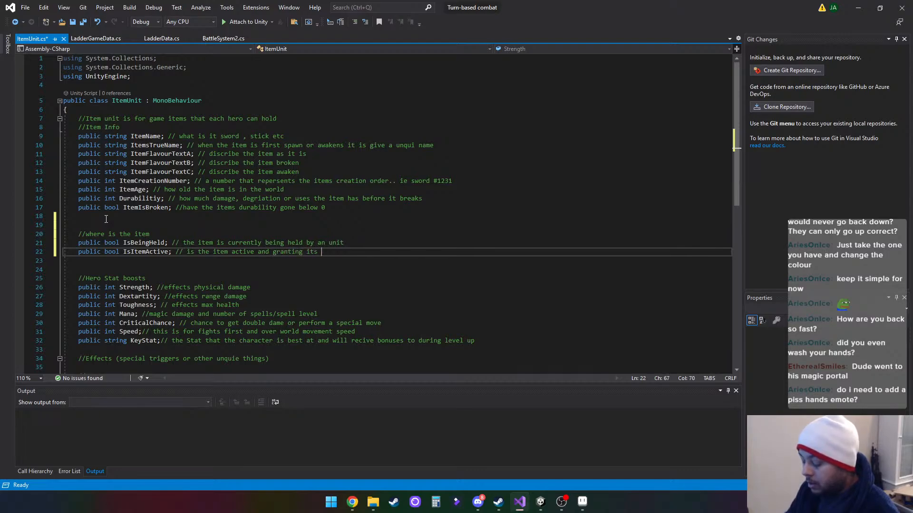
text(effects)
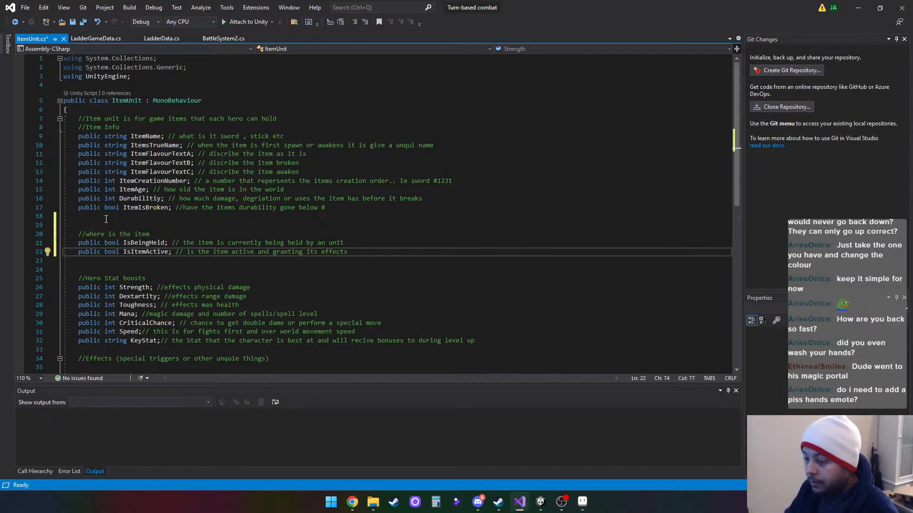
- Write a public string declaration named NameOfItemHolder on a new line below IsItemActive
key(Return)
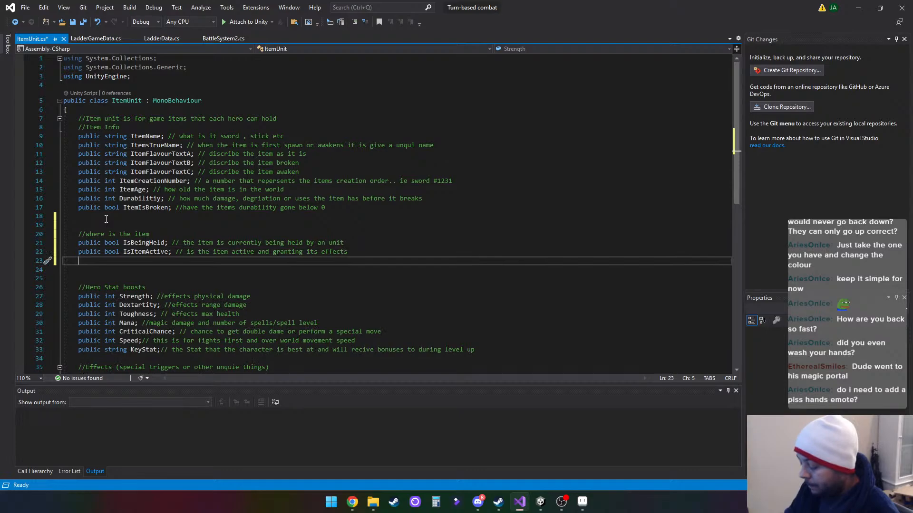
text(public)
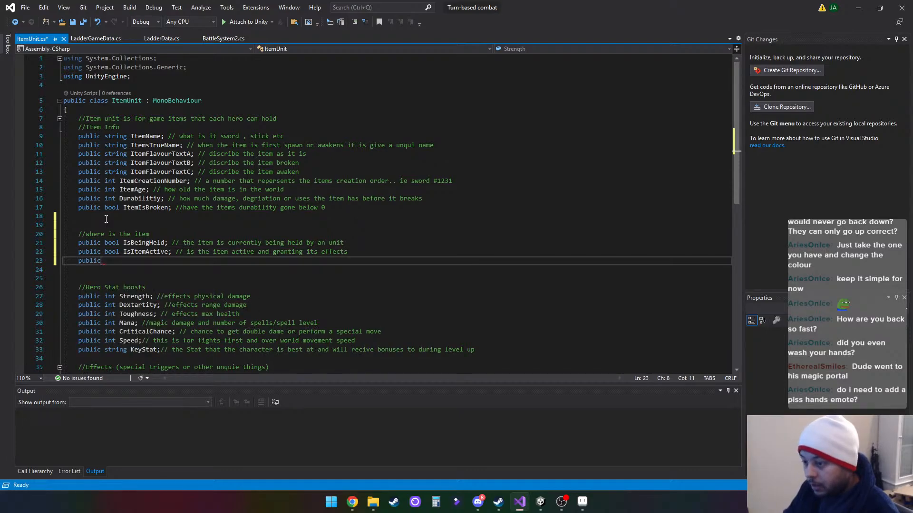
text( strin)
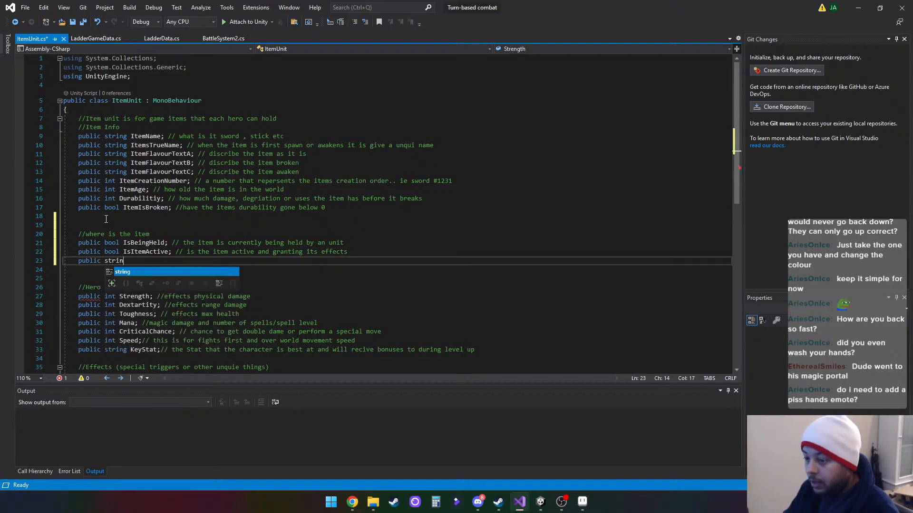
text(g )
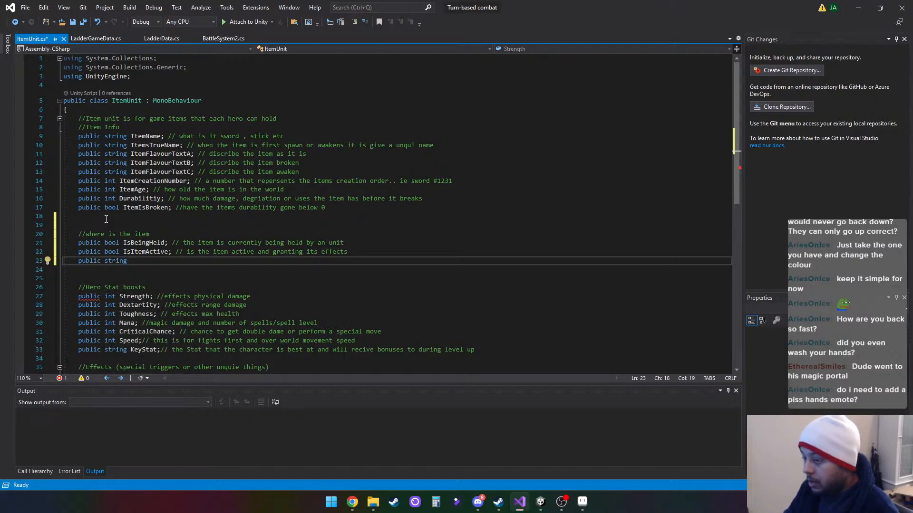
text(Name)
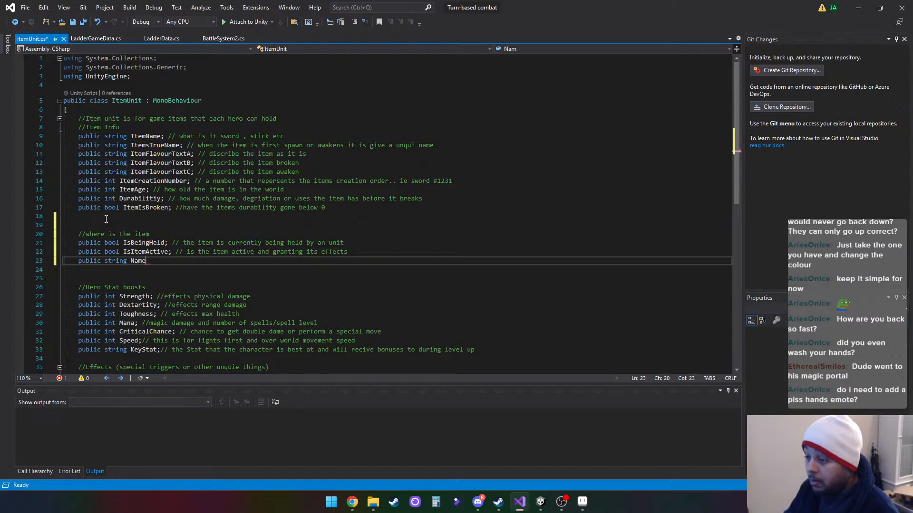
text(Of)
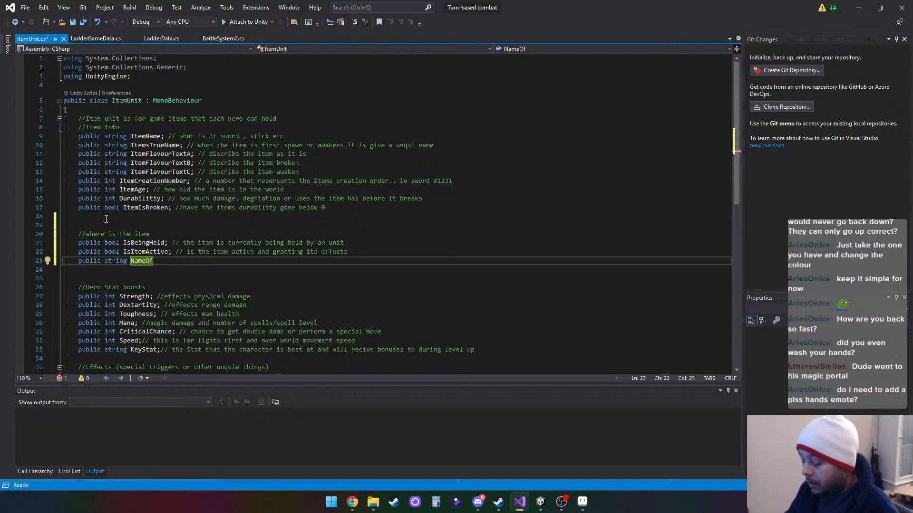
text(Item)
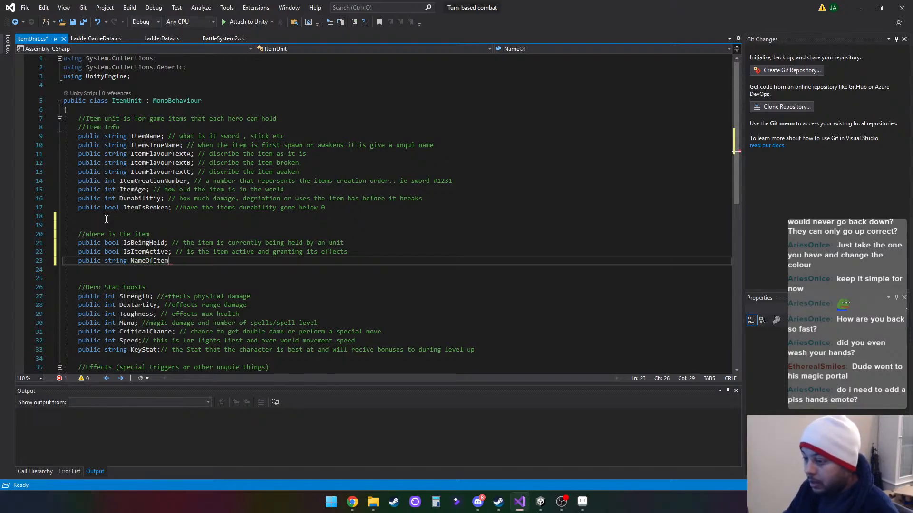
text(Holder)
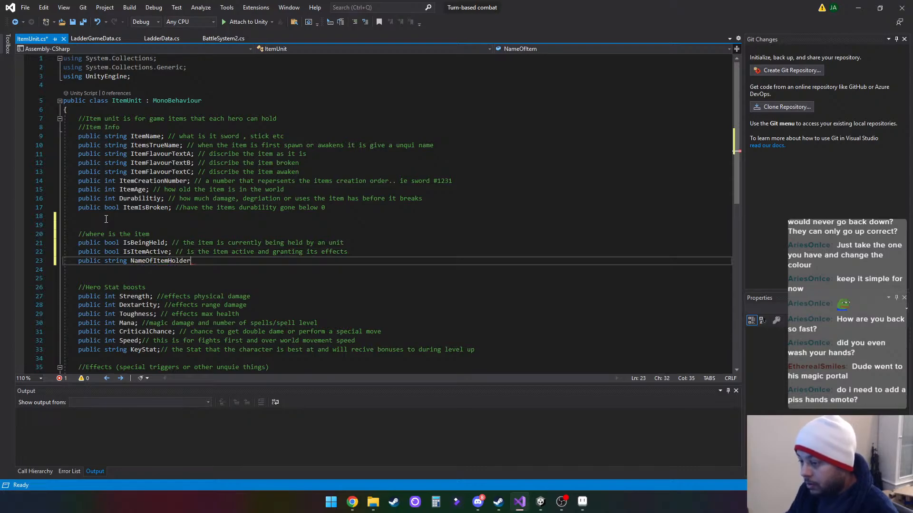
text(; // )
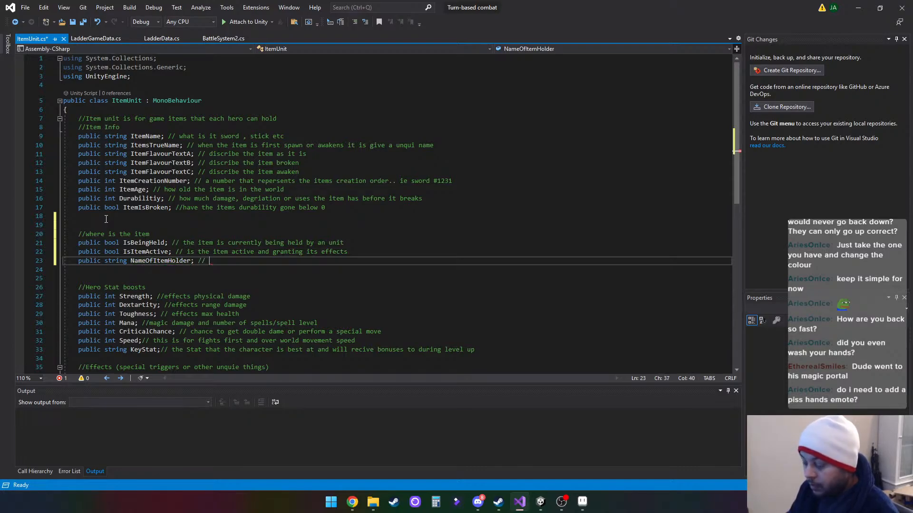
text(what game )
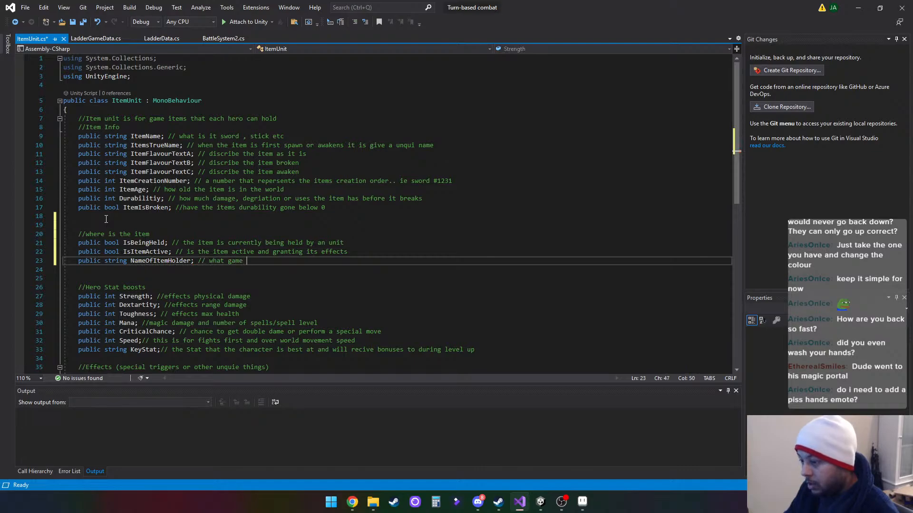
text(object)
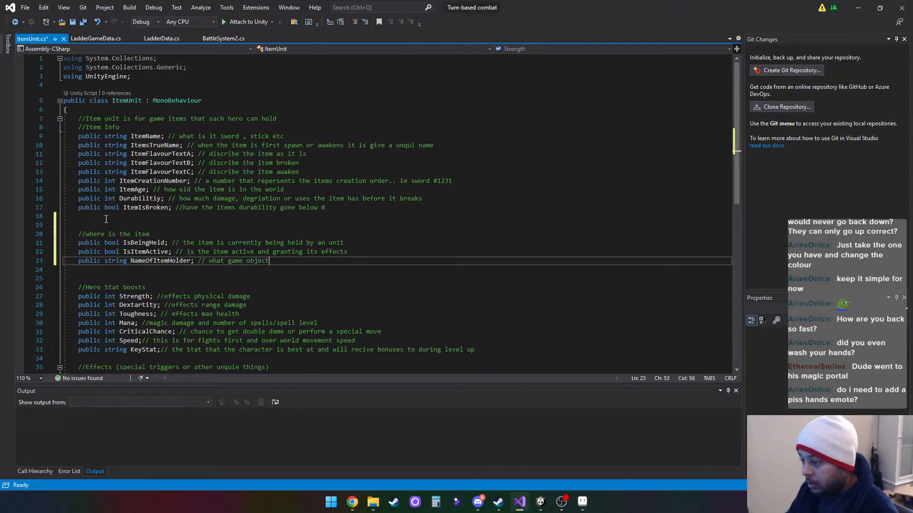
text( is hold)
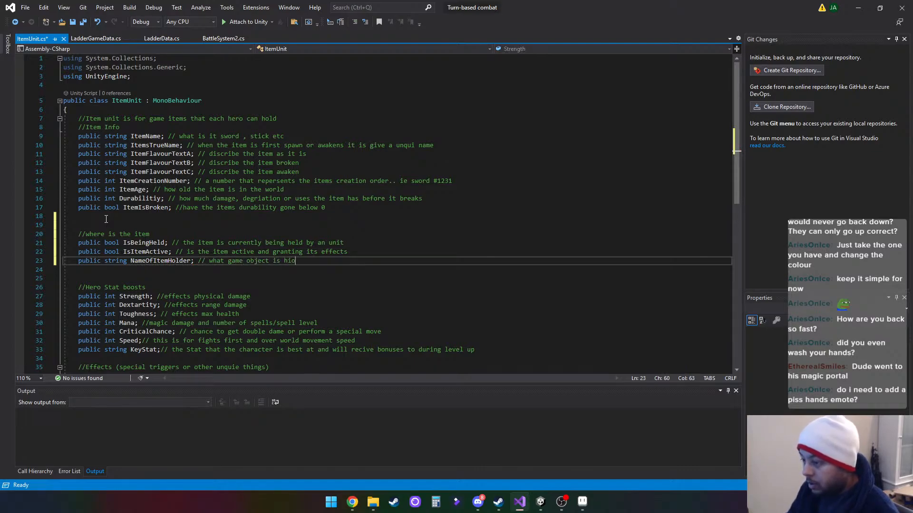
text(ing the )
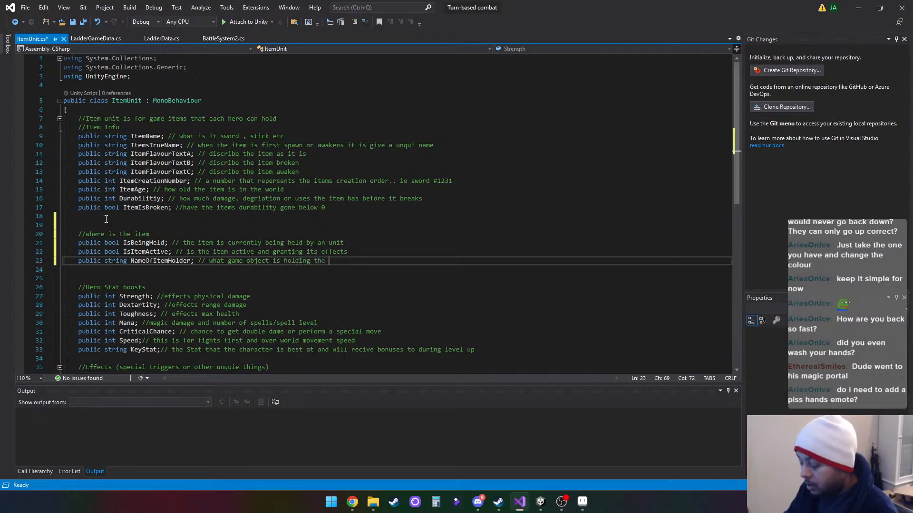
text(item)
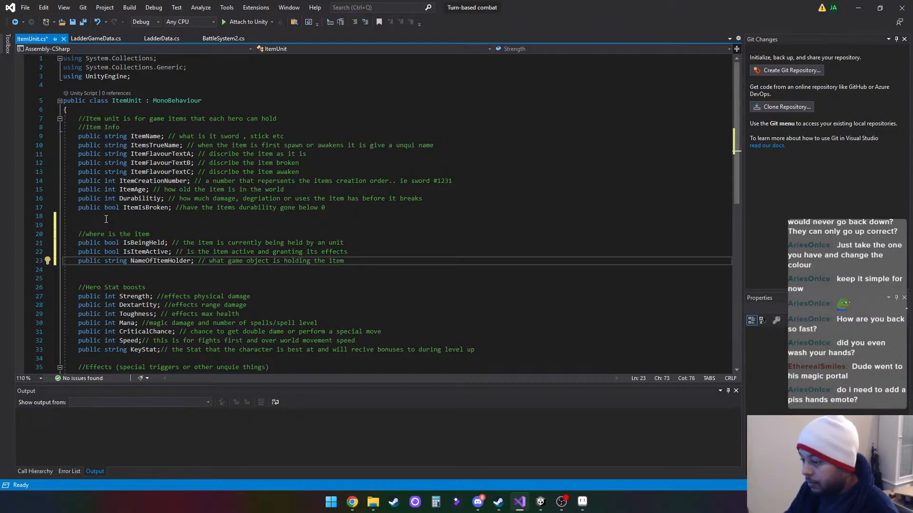
text( a hero)
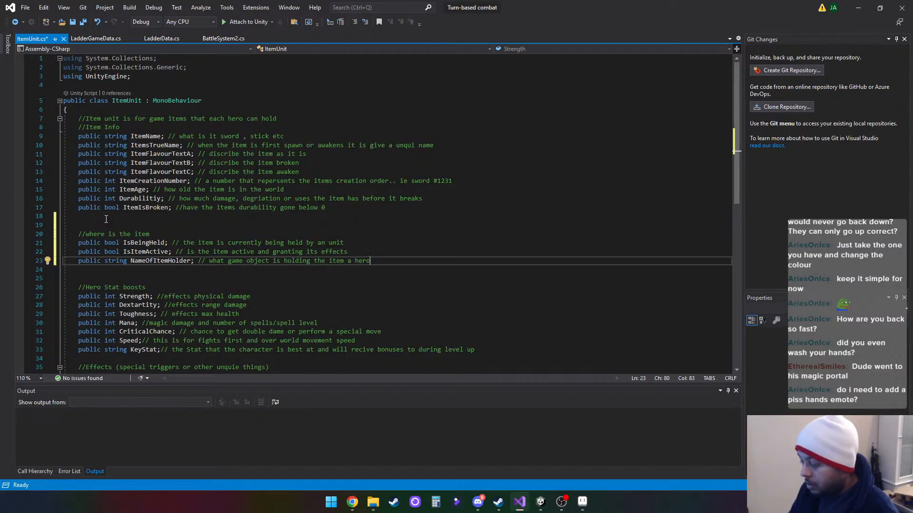
text(/enemy)
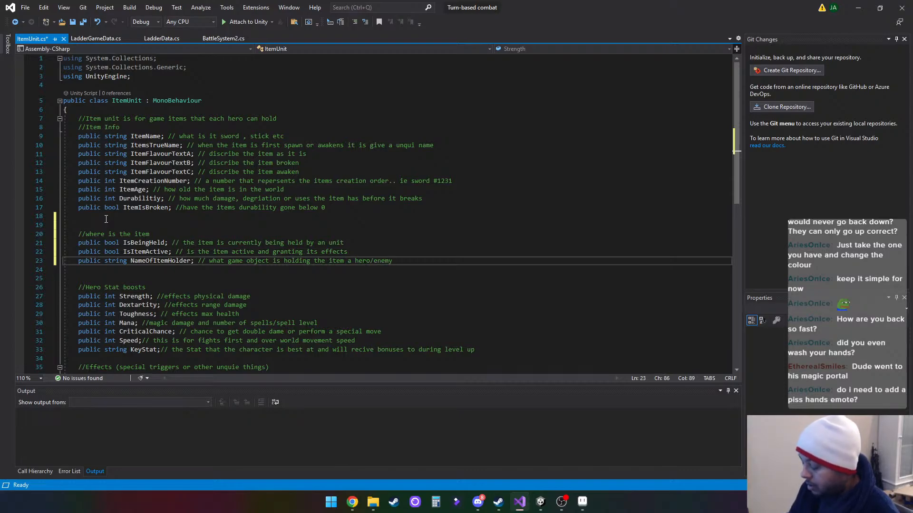
text(/ or )
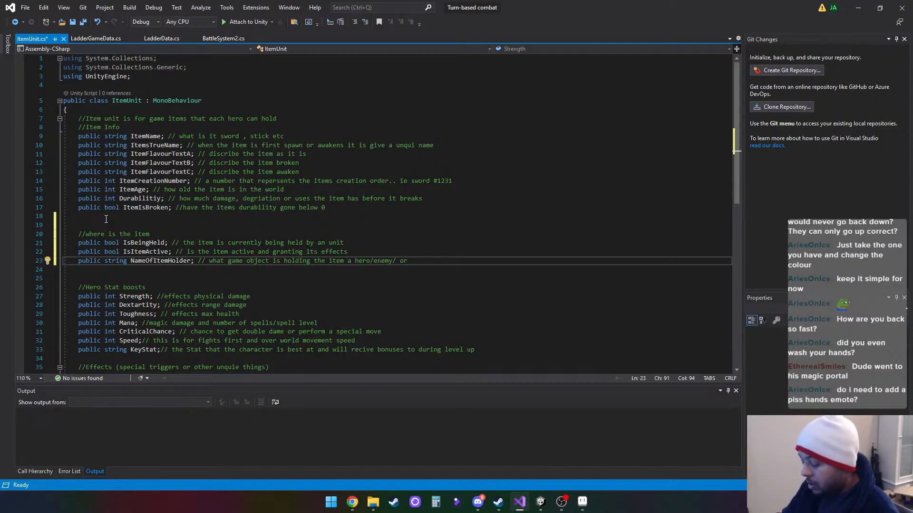
text(item bag)
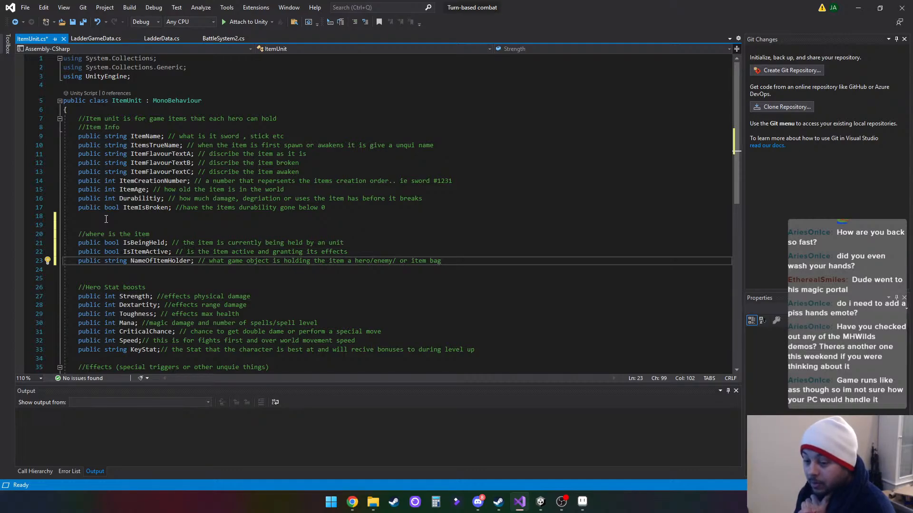
- Switch to the Windows search for apps, settings, and documents
click(331, 503)
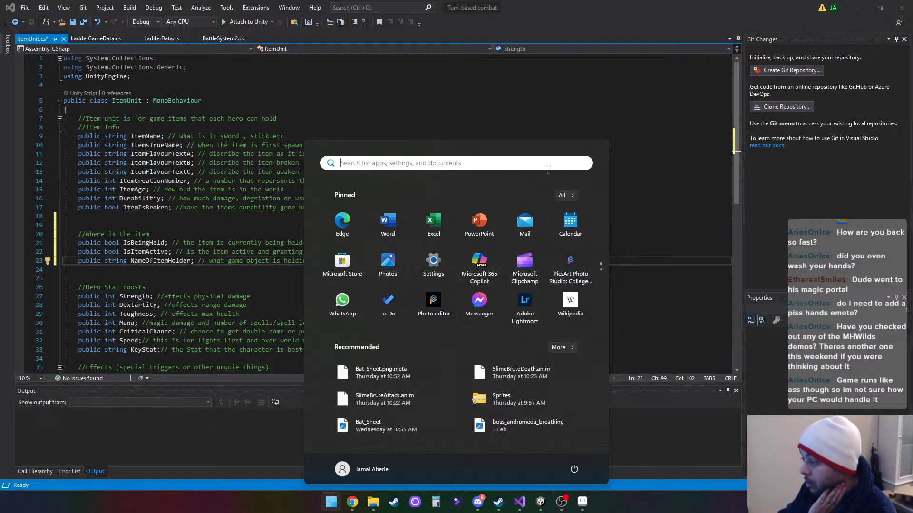
click(451, 166)
text(s)
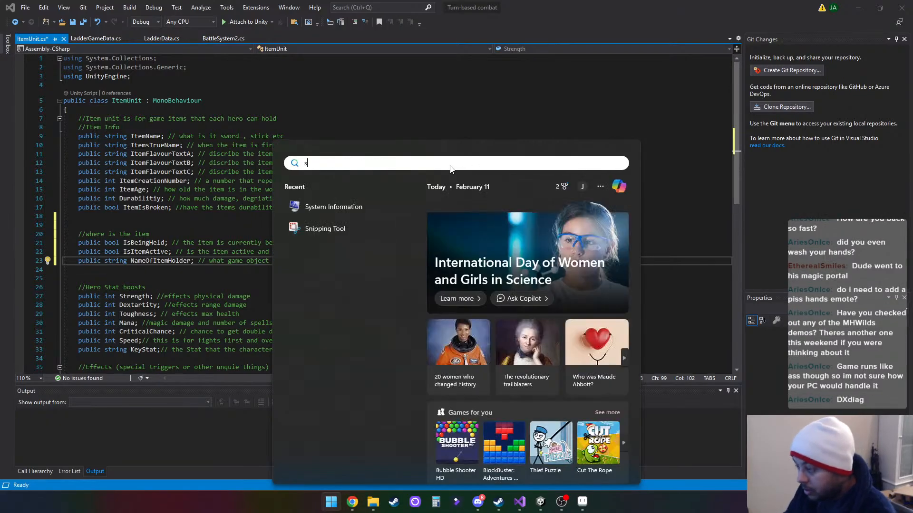
text(y)
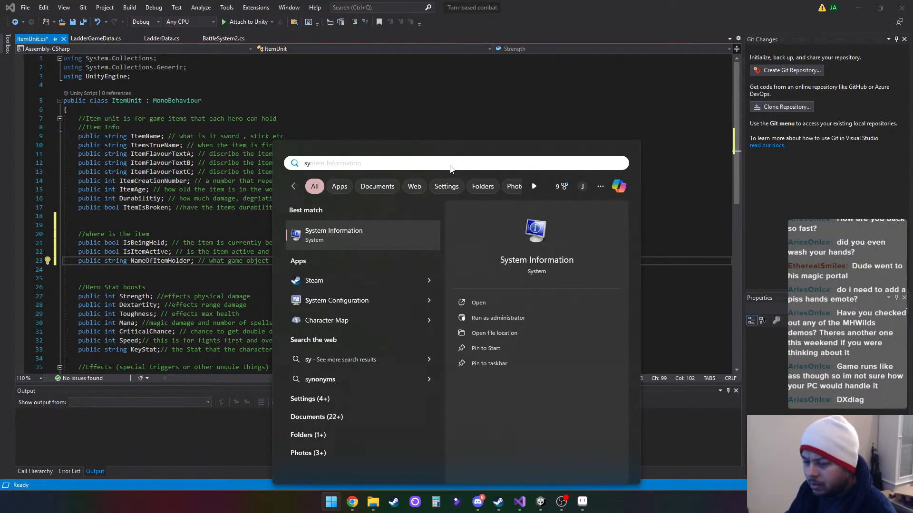
key(BackSpace)
key(BackSpace)
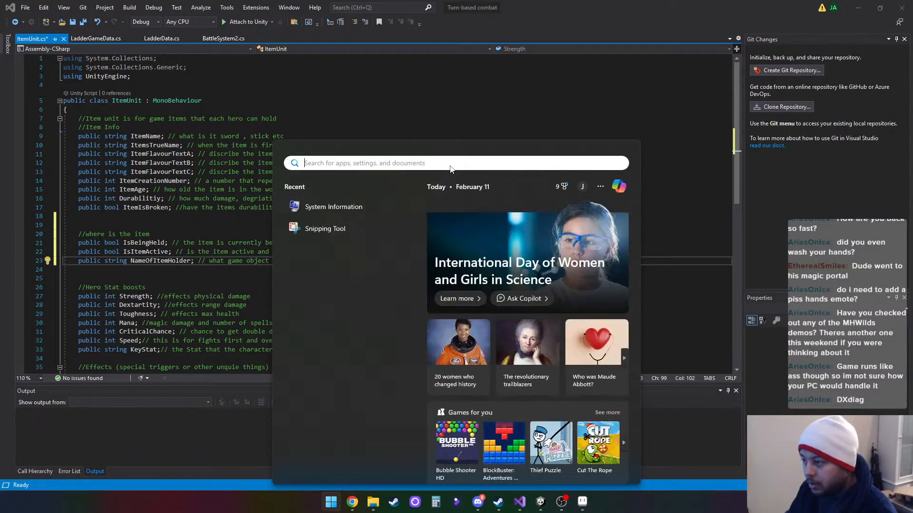
- Find the DxDiag text document by searching for "dxdia" and examine its system information and display device details
text(dxdia)
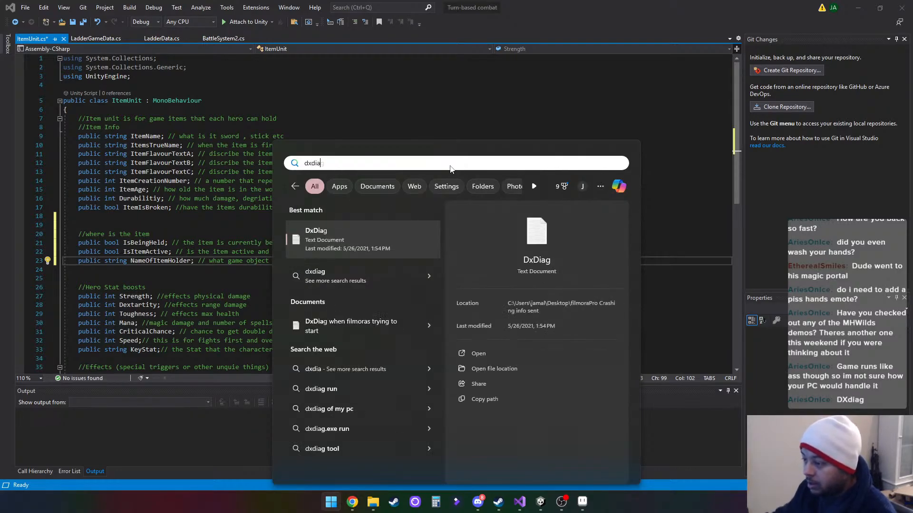
key(Escape)
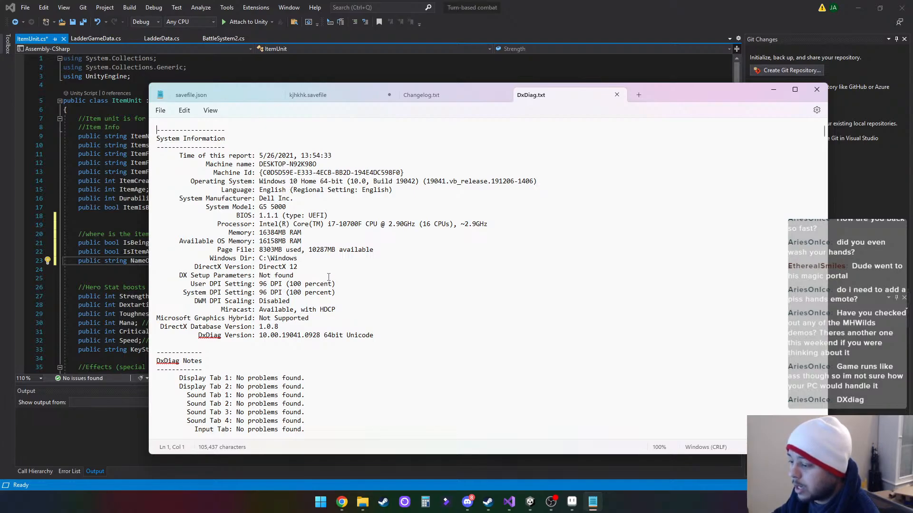
scroll(328, 277, down, 7)
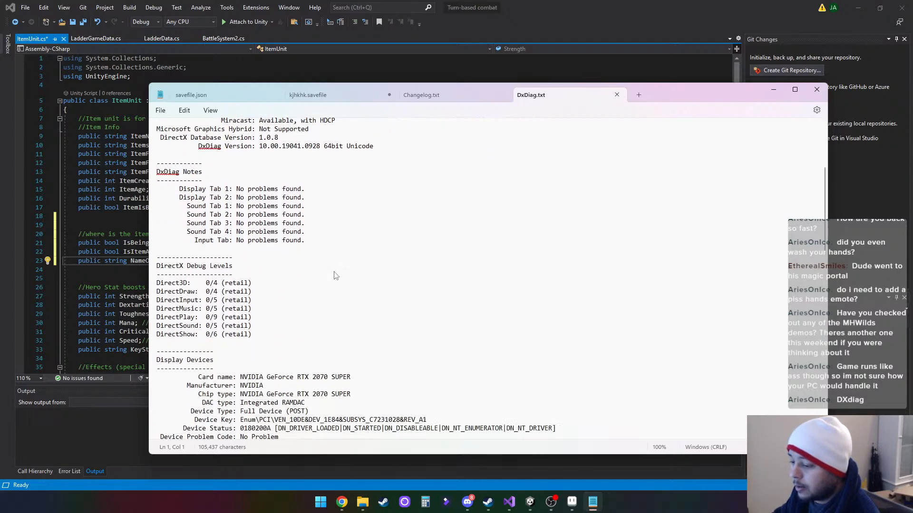
scroll(335, 276, down, 4)
scroll(359, 271, down, 2)
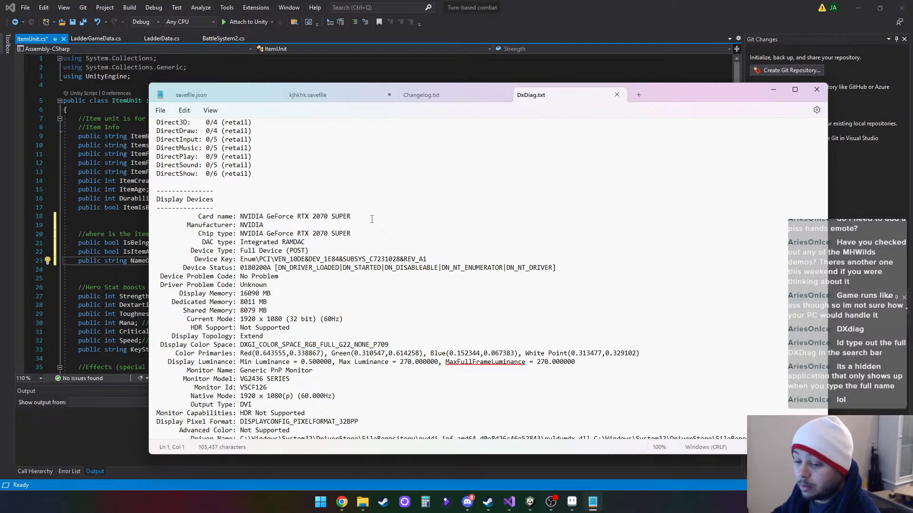
- Examine the display device, driver and processor details in the DxDiag report
scroll(371, 219, down, 1)
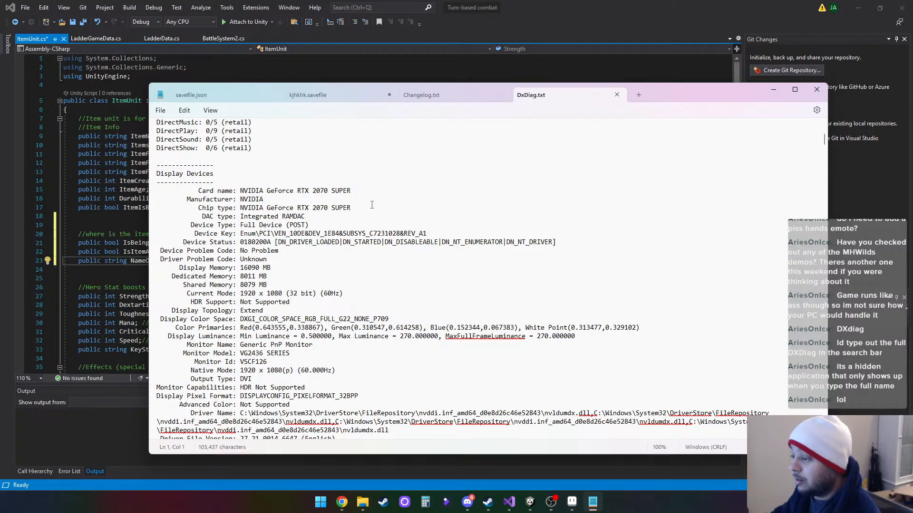
scroll(372, 205, down, 5)
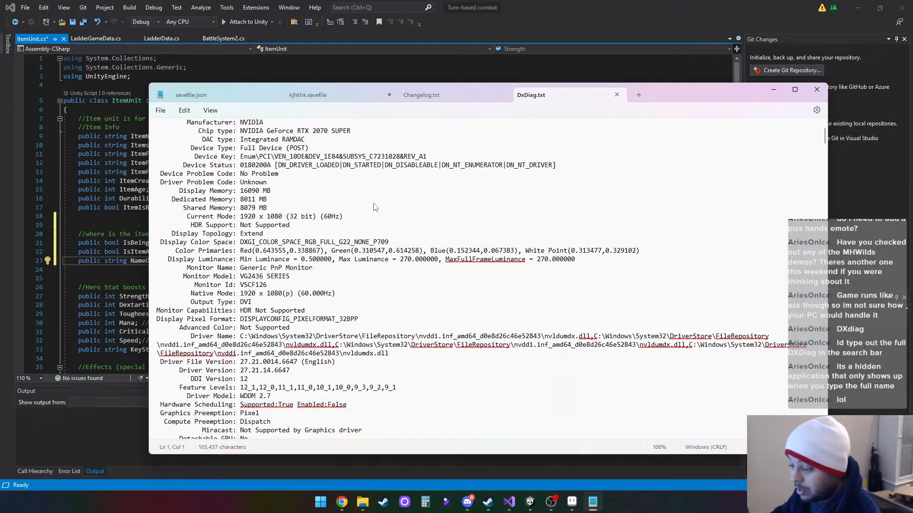
scroll(375, 207, down, 4)
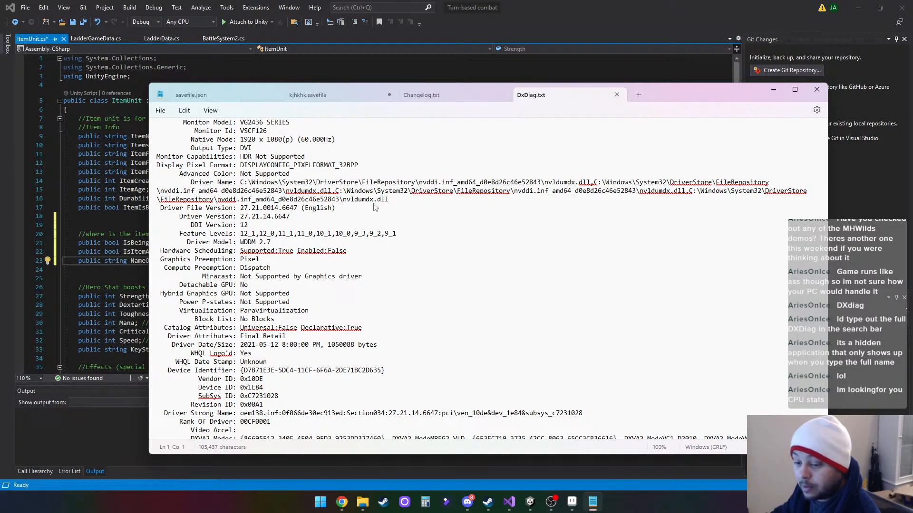
scroll(374, 208, up, 20)
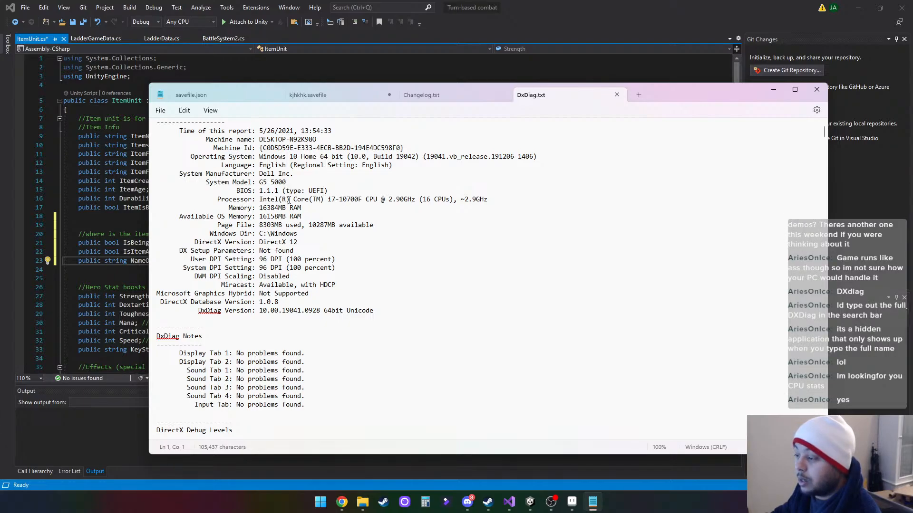
- Copy the processor model i7-10700F from the DxDiag report and search Google for it in a new Chrome tab
drag(327, 199, 363, 201)
key(ctrl+c)
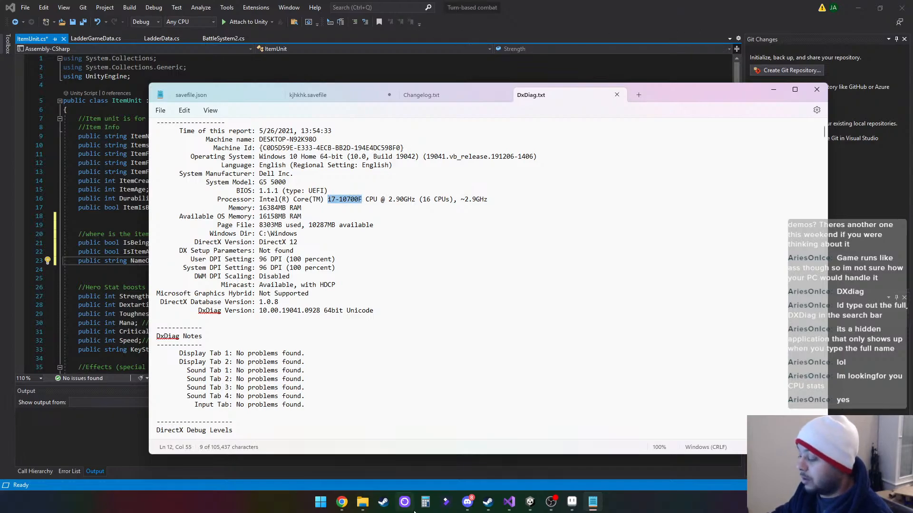
mouse_move(341, 504)
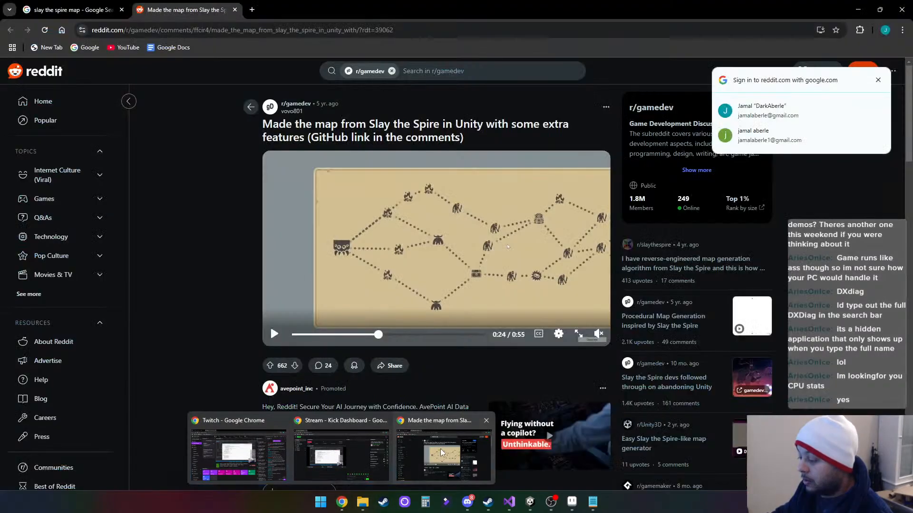
click(440, 449)
click(252, 9)
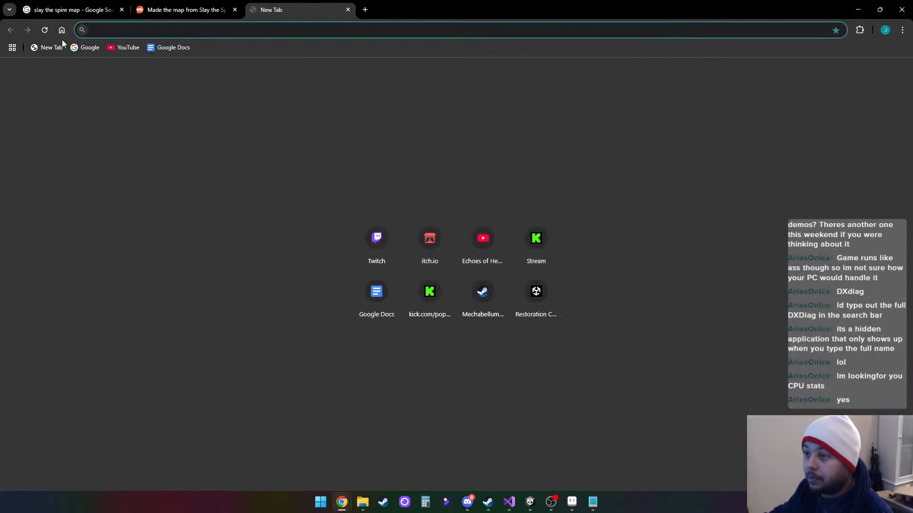
click(93, 47)
click(449, 249)
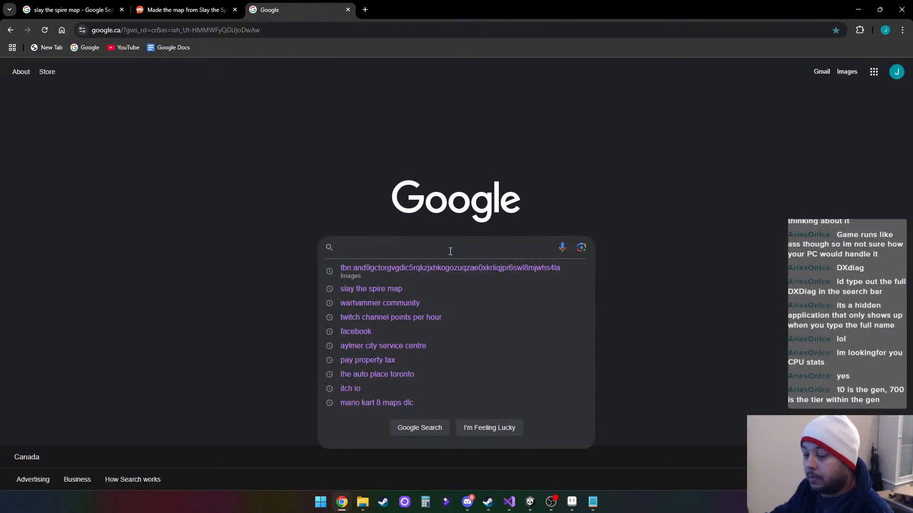
key(ctrl+v)
key(Return)
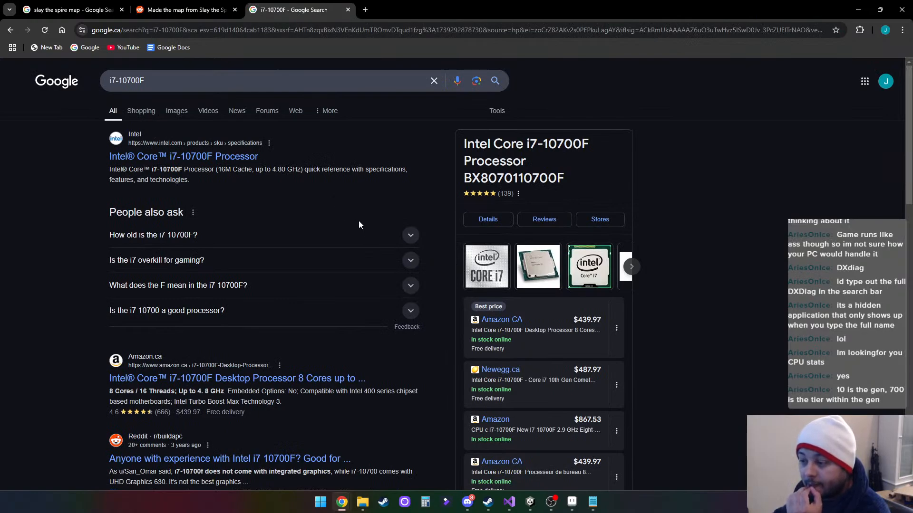
- Read the answer to "How old is the i7 10700F?" in the search results and collapse it again
click(410, 240)
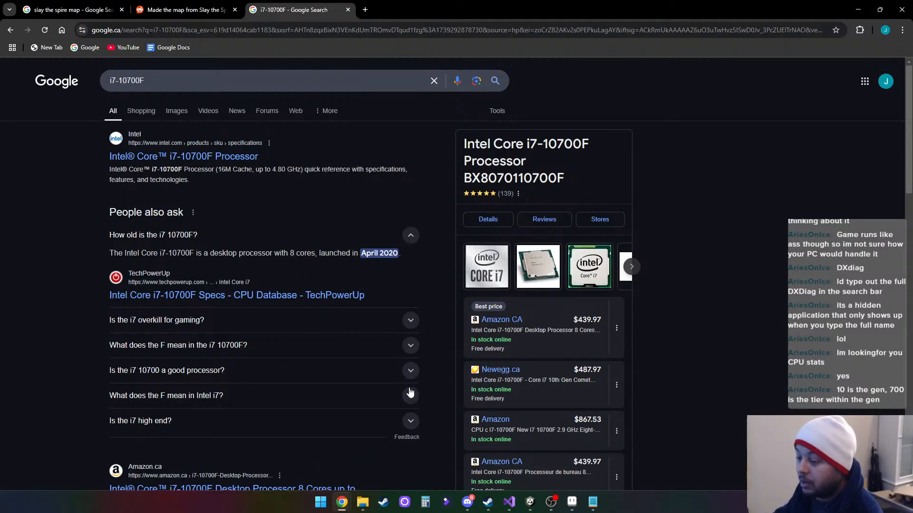
click(410, 236)
scroll(409, 238, down, 3)
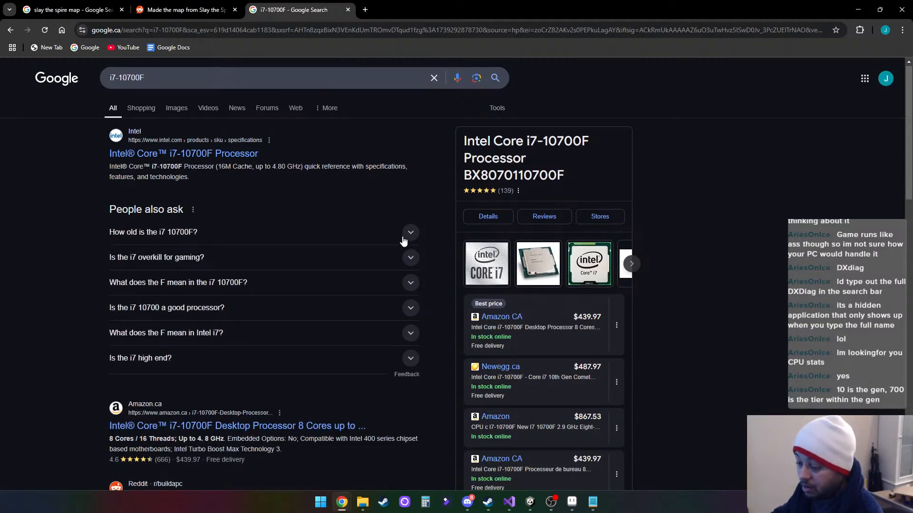
scroll(399, 242, up, 3)
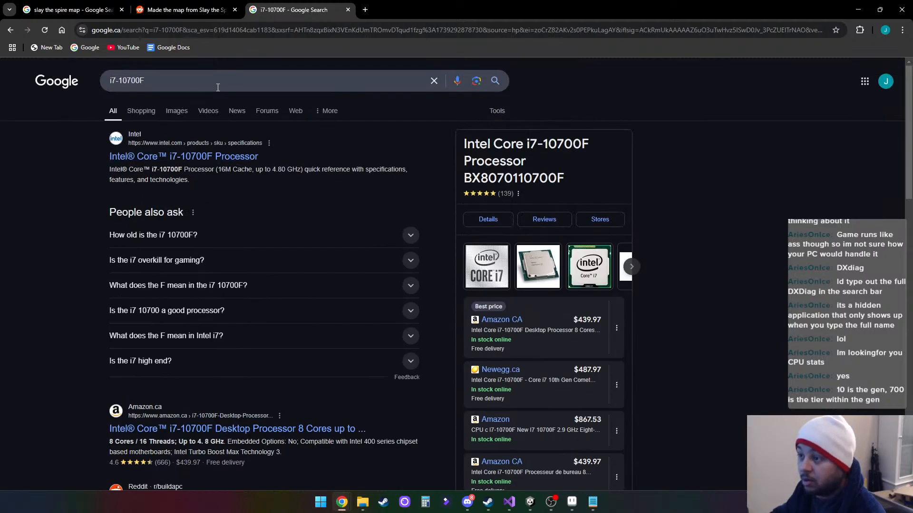
- Refine the Google search to the suggestion "i7-10700f good for gaming"
click(240, 81)
text(good fo)
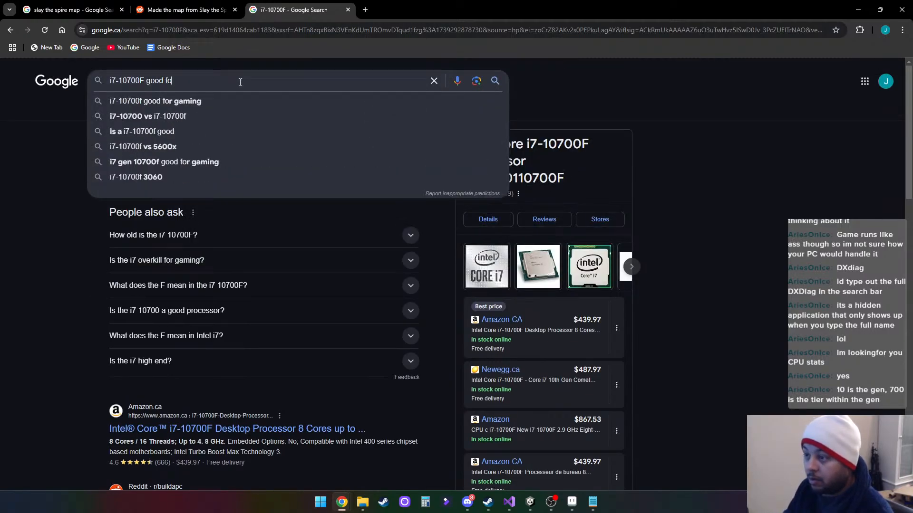
key(Down)
key(Return)
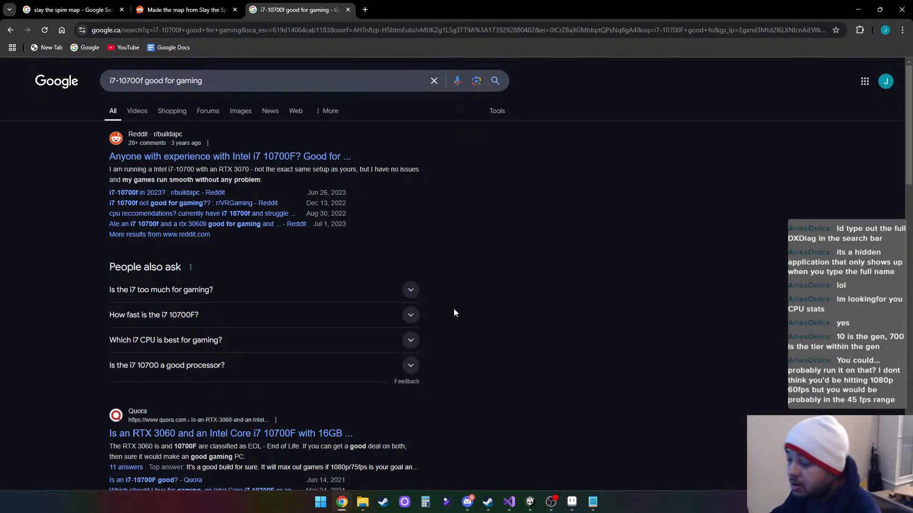
- Read the answer to "Is the i7 too much for gaming?", collapse it, and skim the results
click(412, 290)
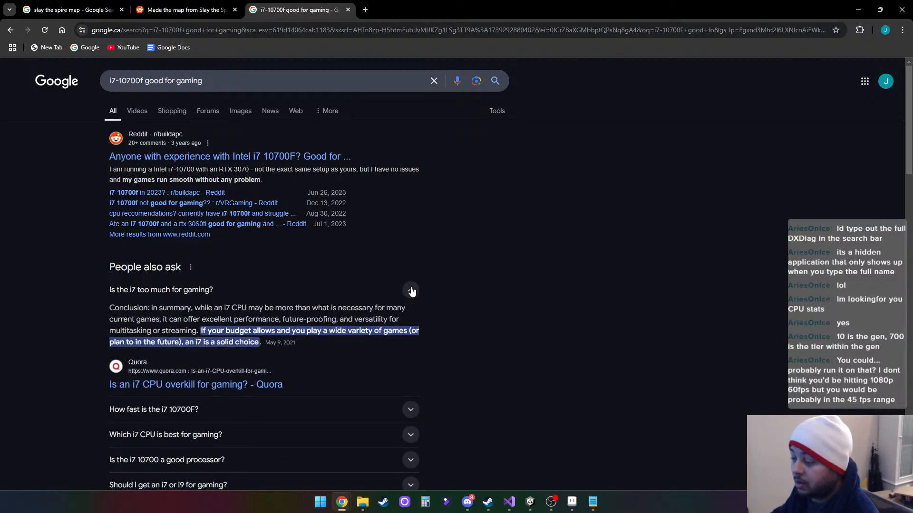
click(411, 290)
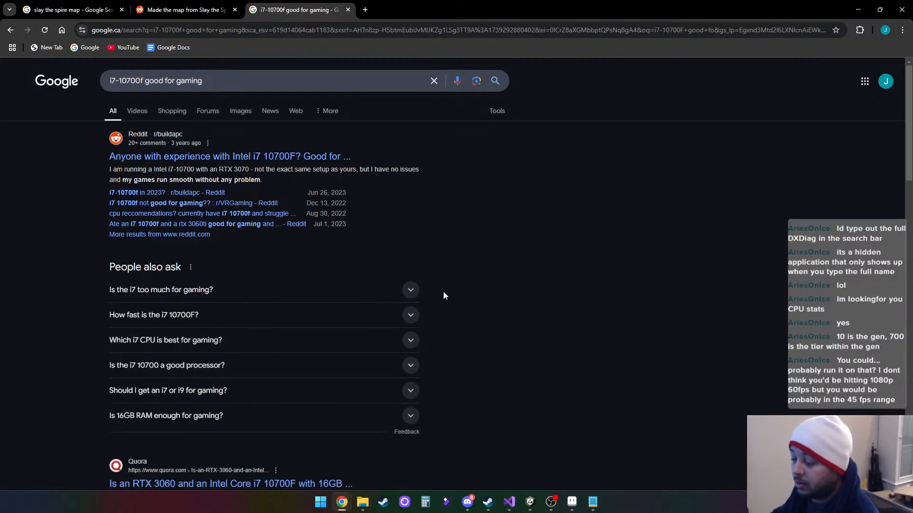
scroll(443, 291, down, 4)
scroll(443, 291, up, 4)
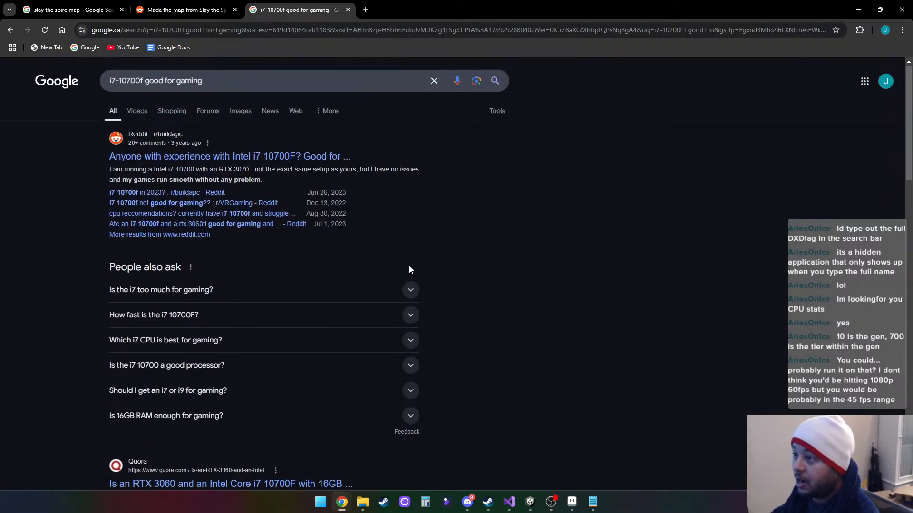
- Close the processor search and Slay the Spire tabs with their browser window, and close the text editor showing the DxDiag report
click(349, 10)
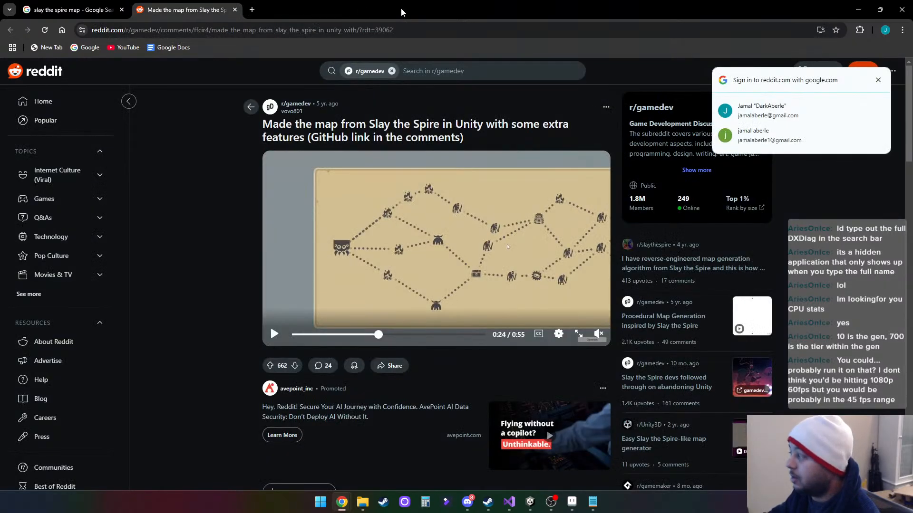
click(235, 10)
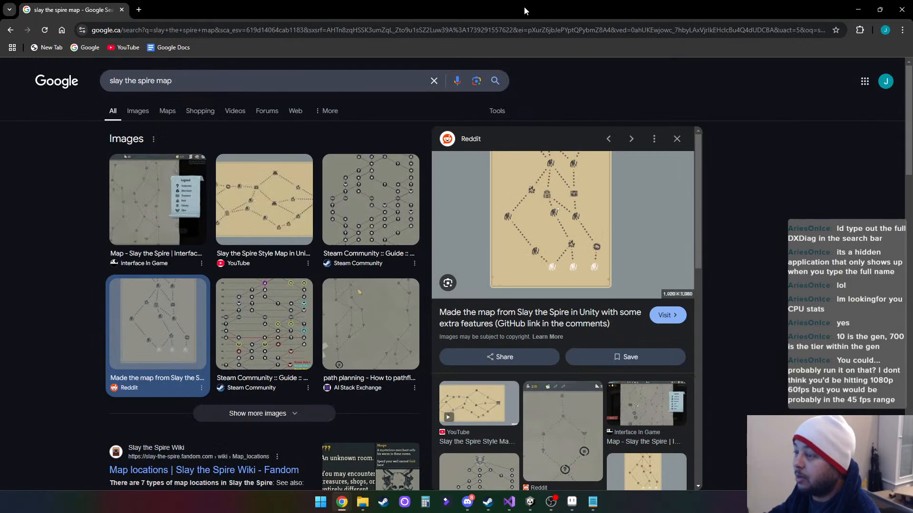
click(902, 10)
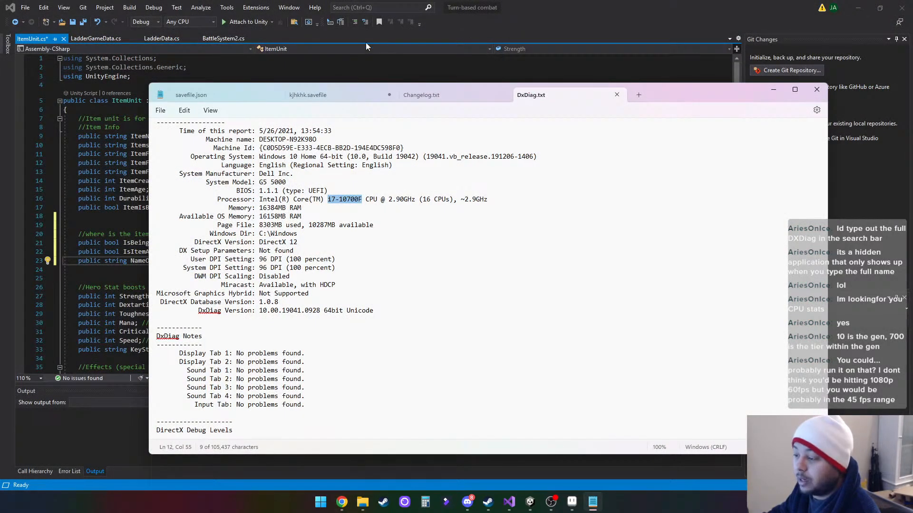
click(816, 90)
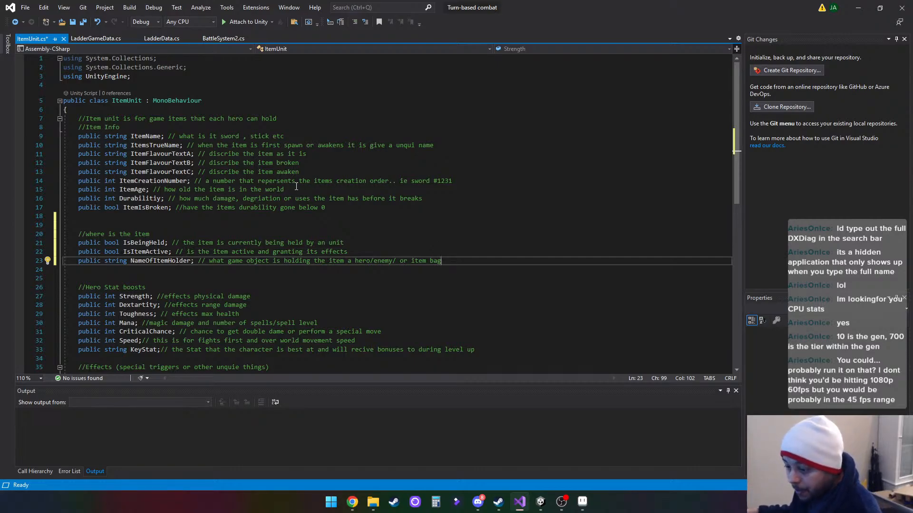
scroll(510, 240, down, 3)
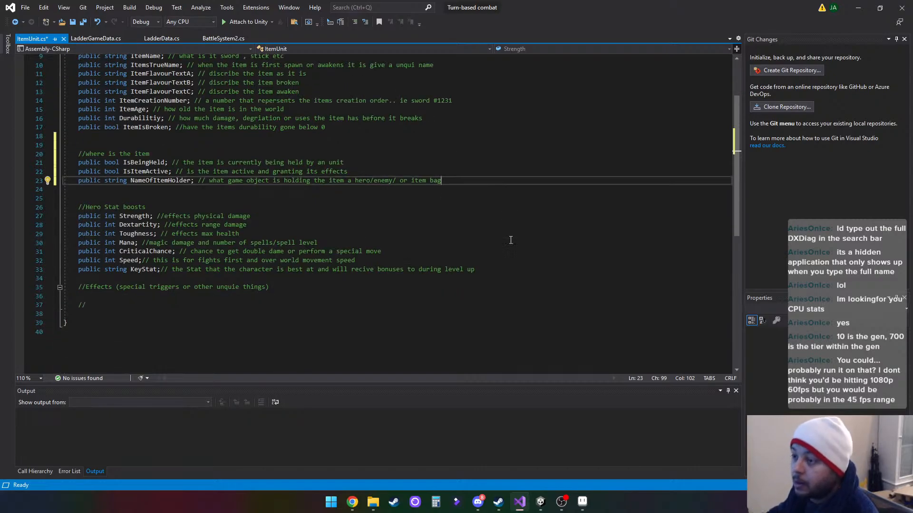
scroll(511, 240, up, 3)
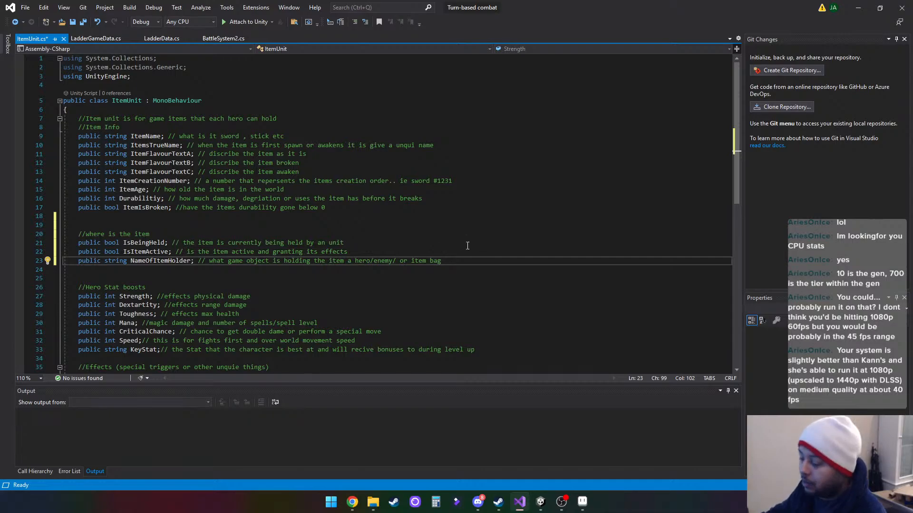
scroll(467, 245, down, 2)
scroll(467, 246, up, 2)
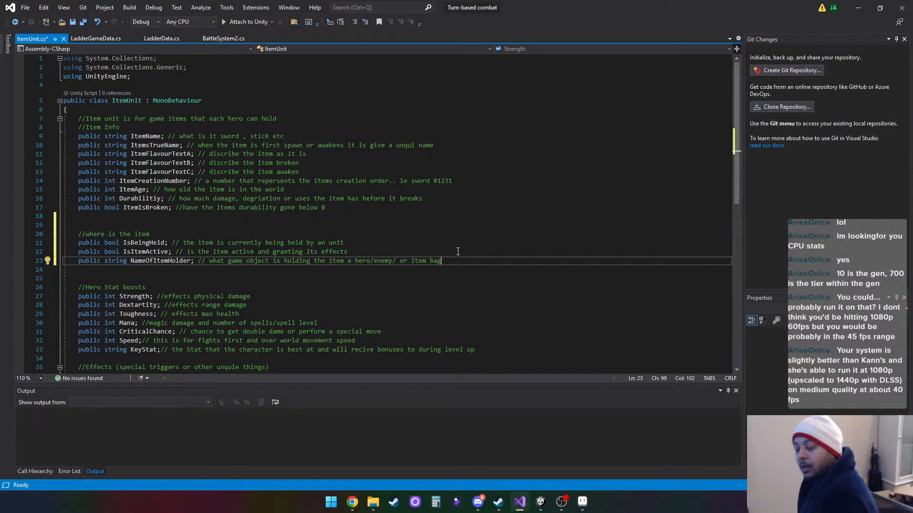
mouse_move(478, 511)
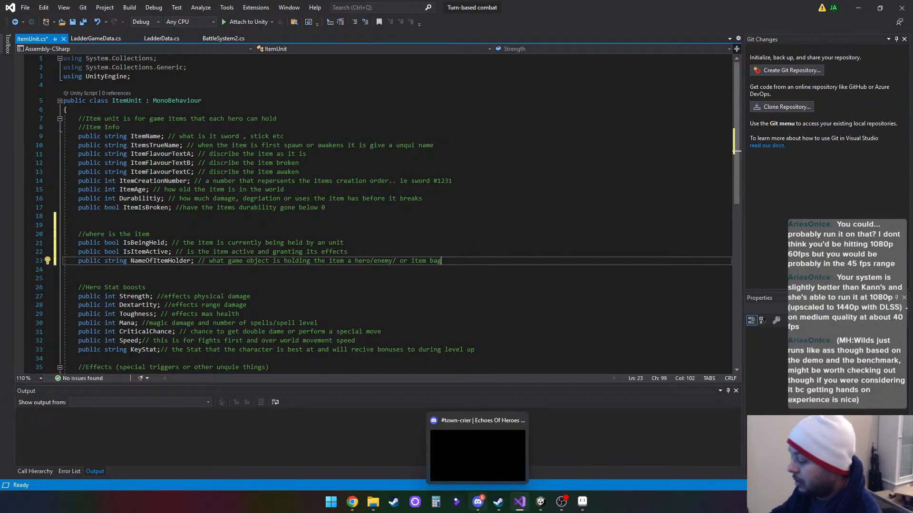
mouse_move(515, 512)
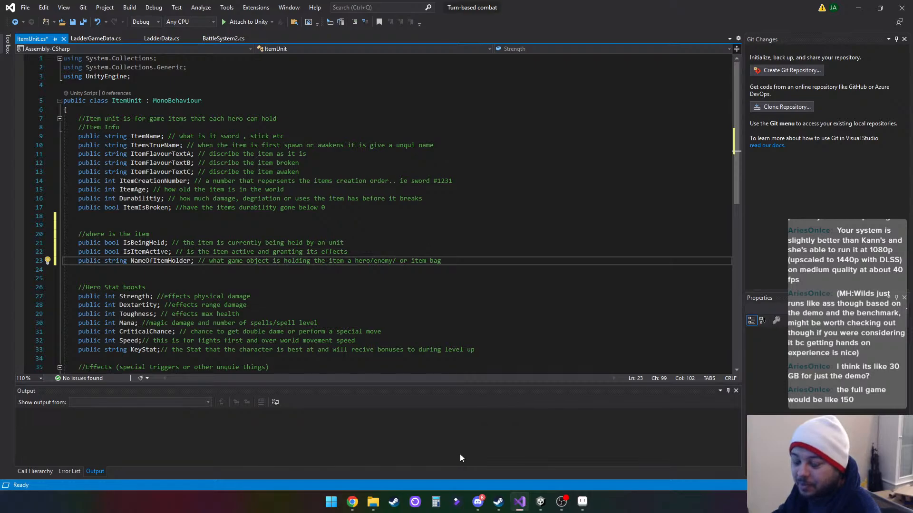
- Switch to Steam and remove the ready-to-play filter so the library lists all games and software
mouse_move(544, 507)
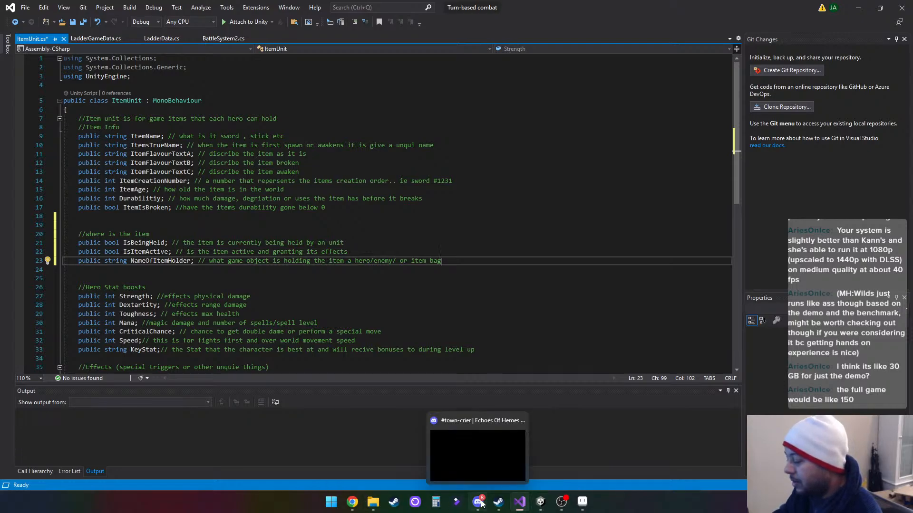
click(498, 504)
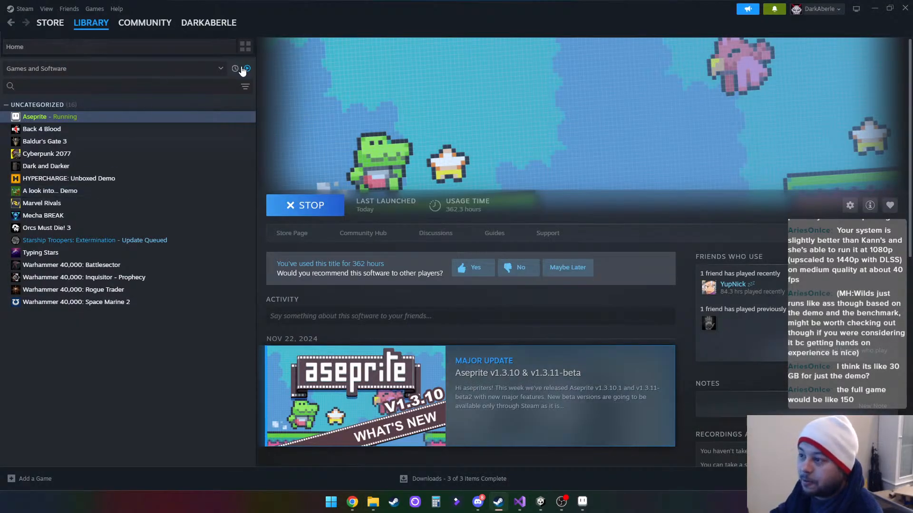
click(200, 68)
click(143, 72)
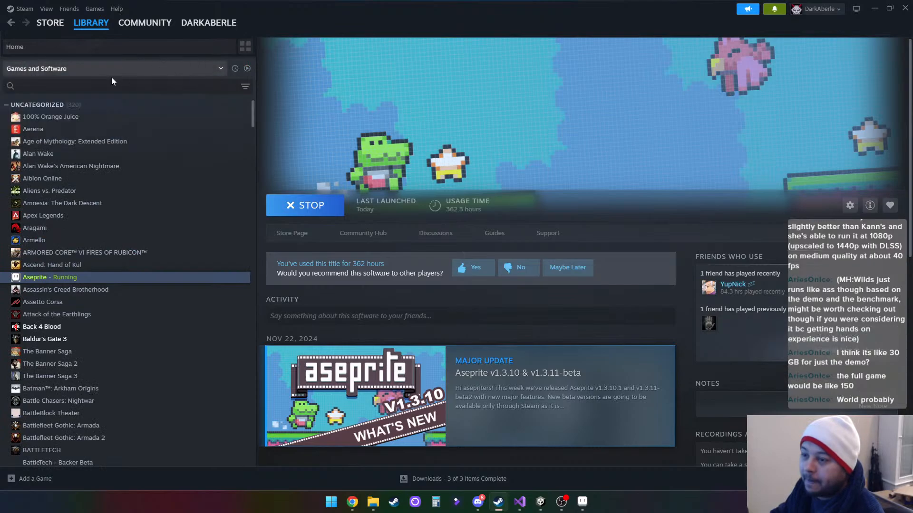
- Search the Steam library by name for "mons"
click(115, 87)
text(mo)
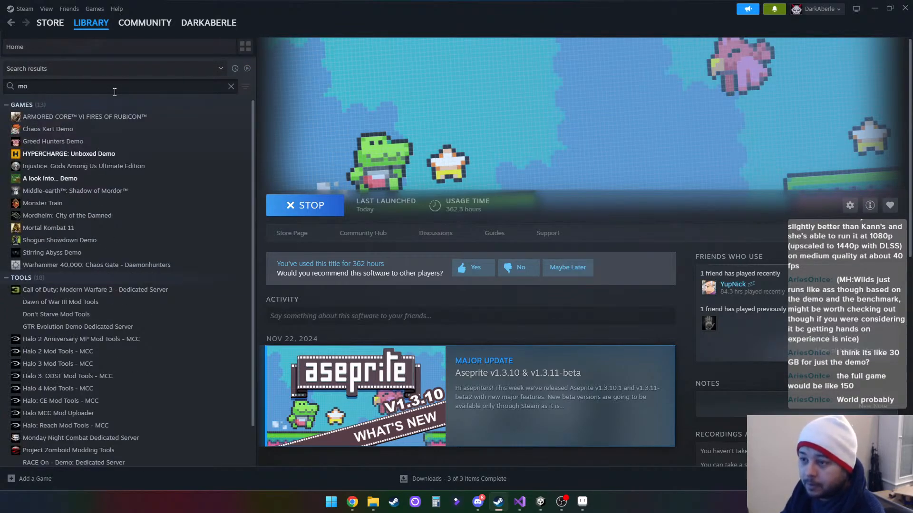
text(ns)
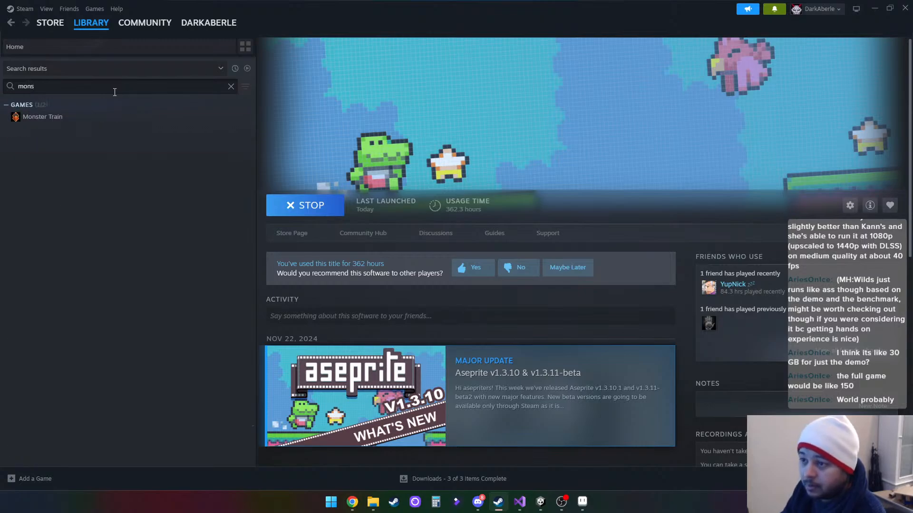
- Clear the library search text and open the Steam store
key(BackSpace)
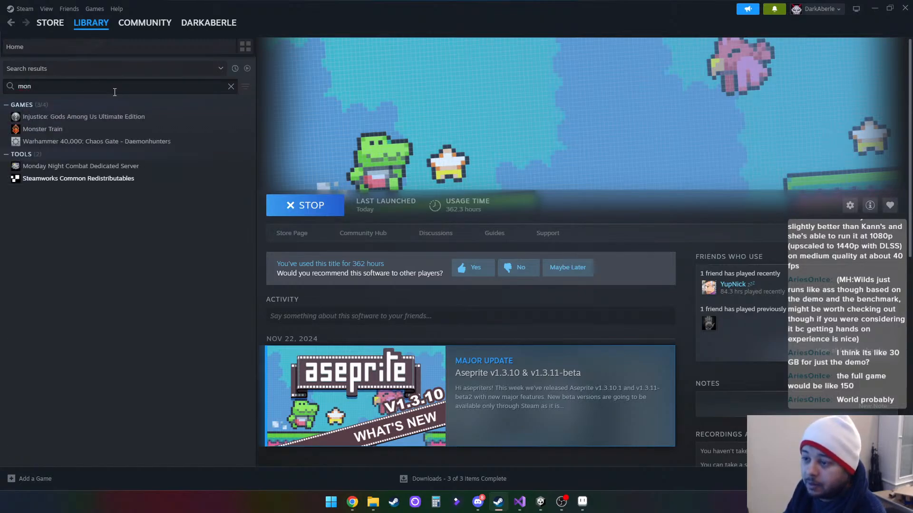
key(BackSpace)
key(BackSpace)
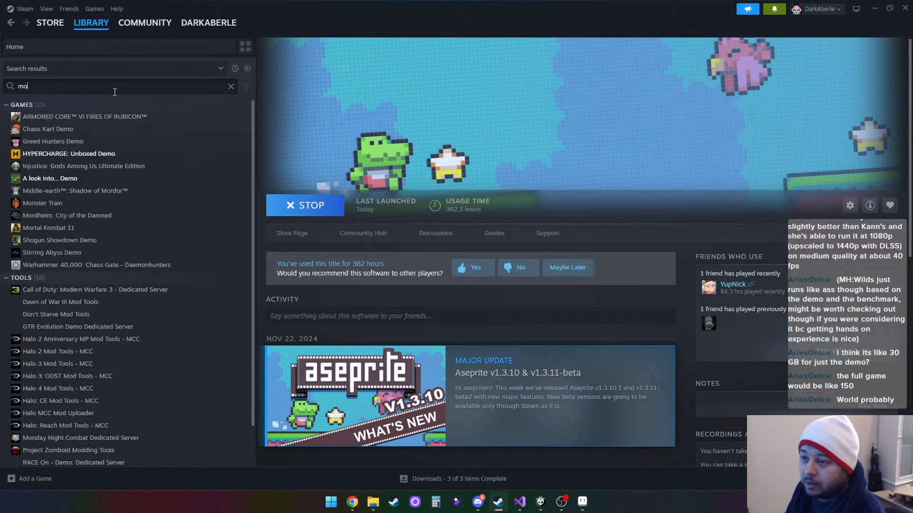
key(BackSpace)
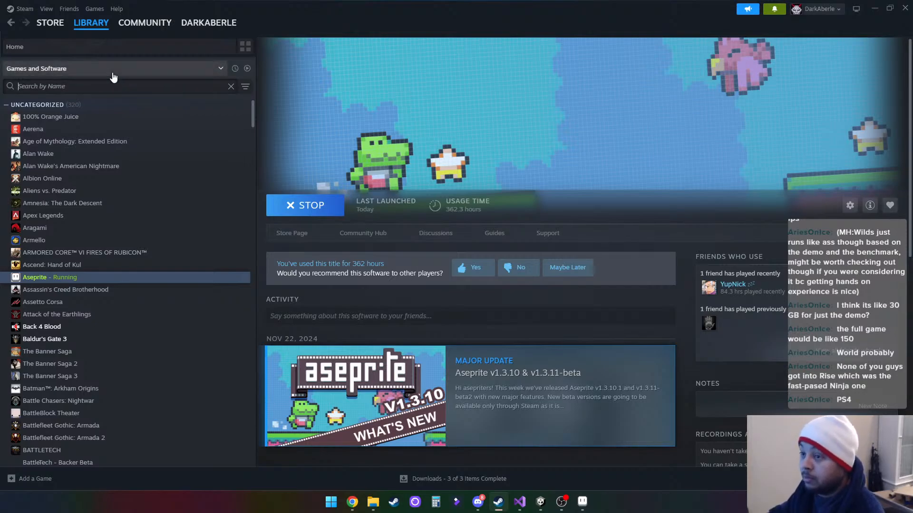
click(50, 23)
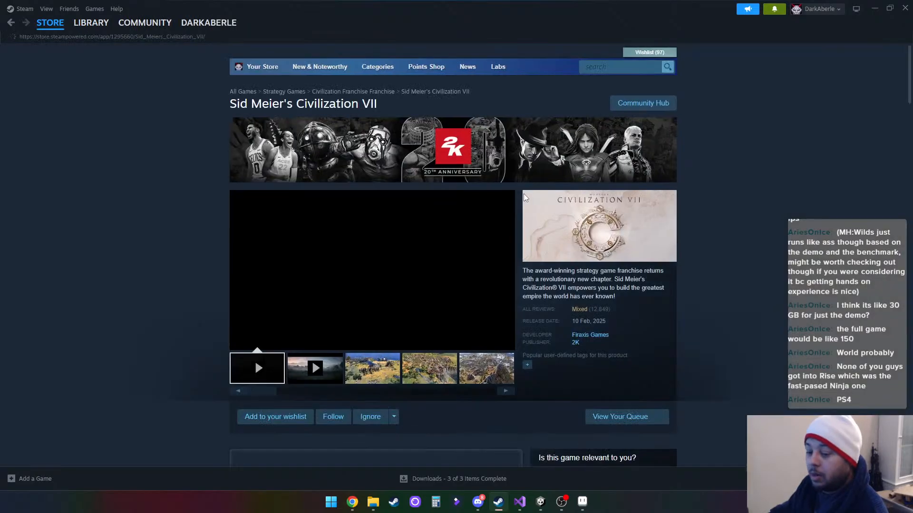
- Search the Steam store with "mo" and open the Monster Hunter Wilds page from the suggestions
click(602, 65)
text(mos)
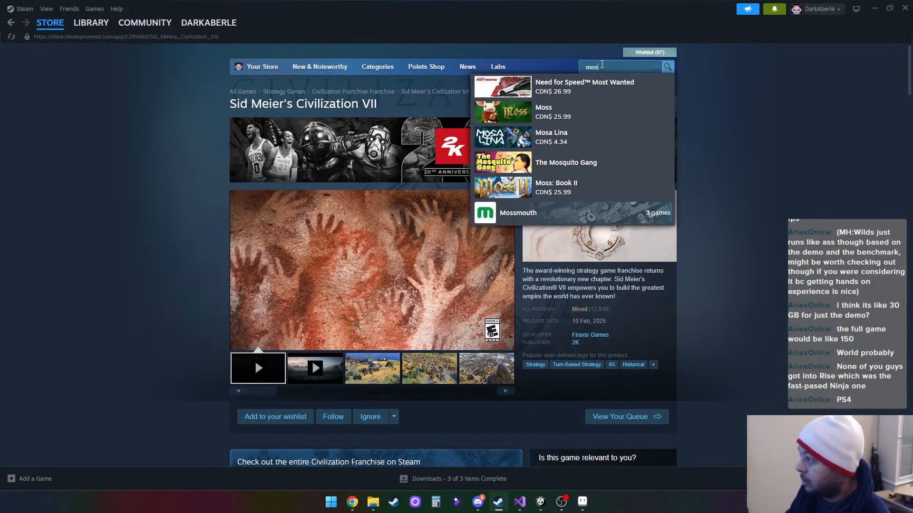
key(BackSpace)
key(Down)
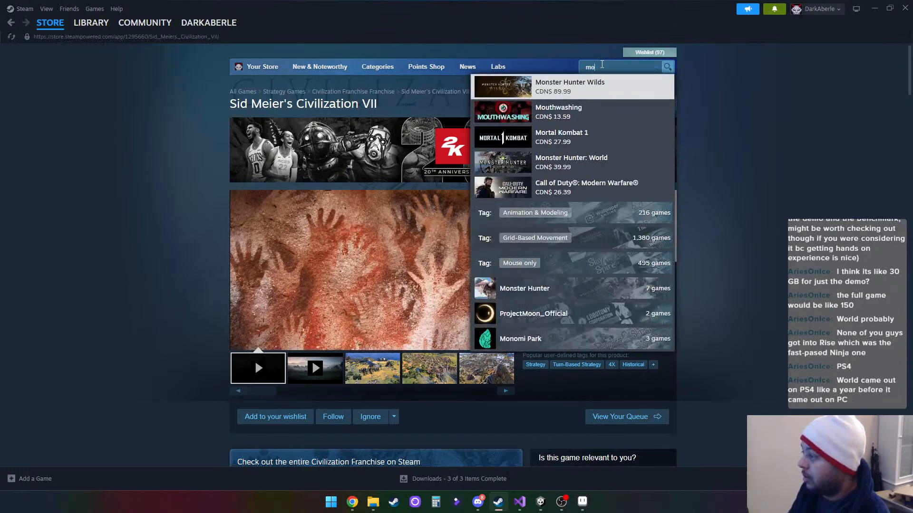
key(Return)
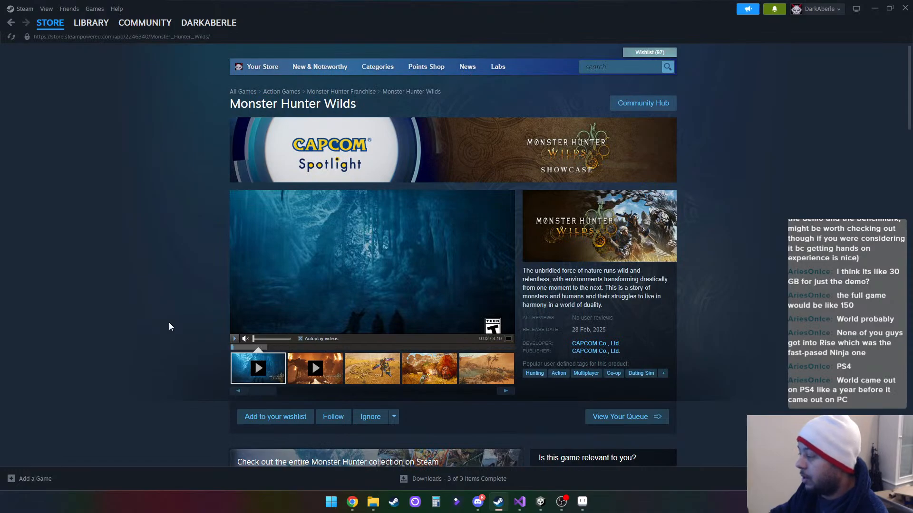
- Find the system requirements on the Monster Hunter Wilds page and expand them in full
scroll(170, 326, down, 5)
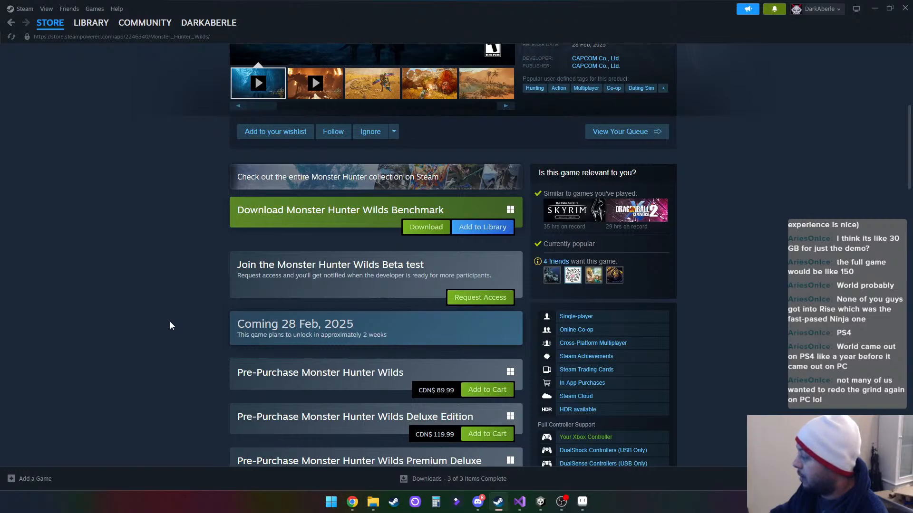
scroll(171, 326, down, 5)
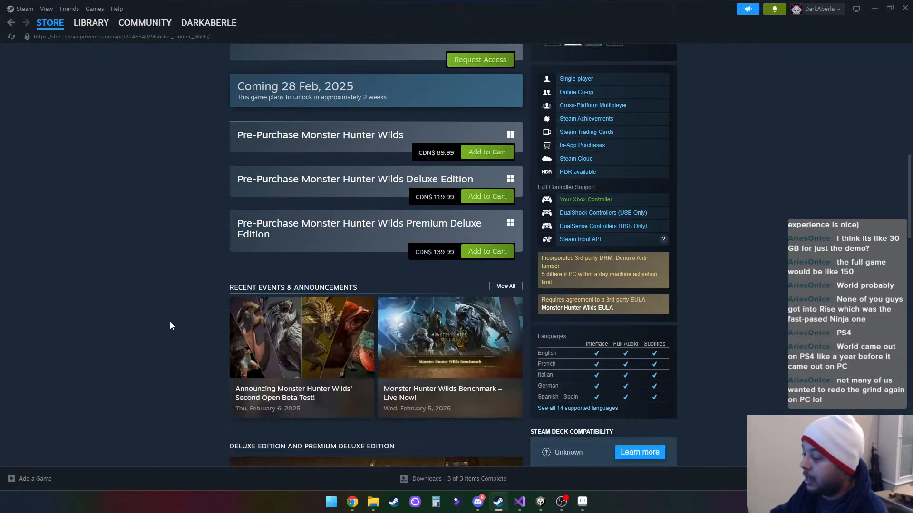
scroll(171, 326, down, 4)
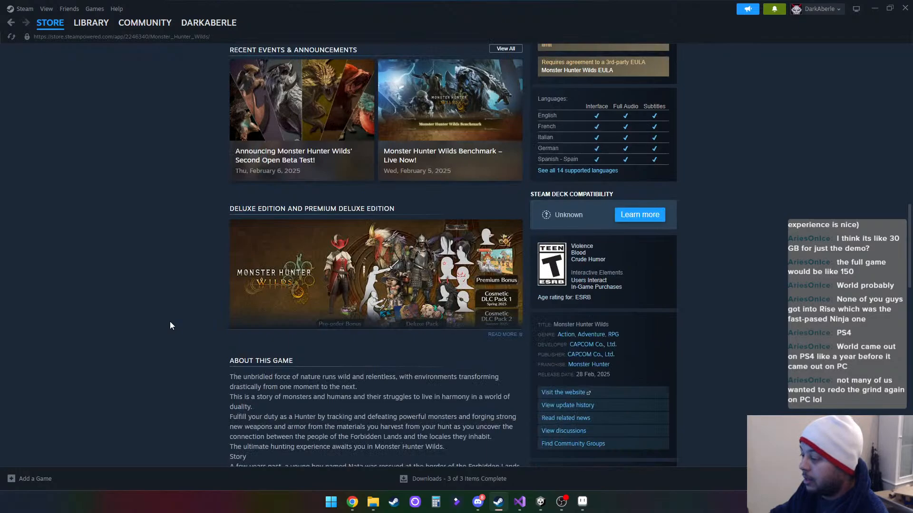
scroll(170, 324, down, 12)
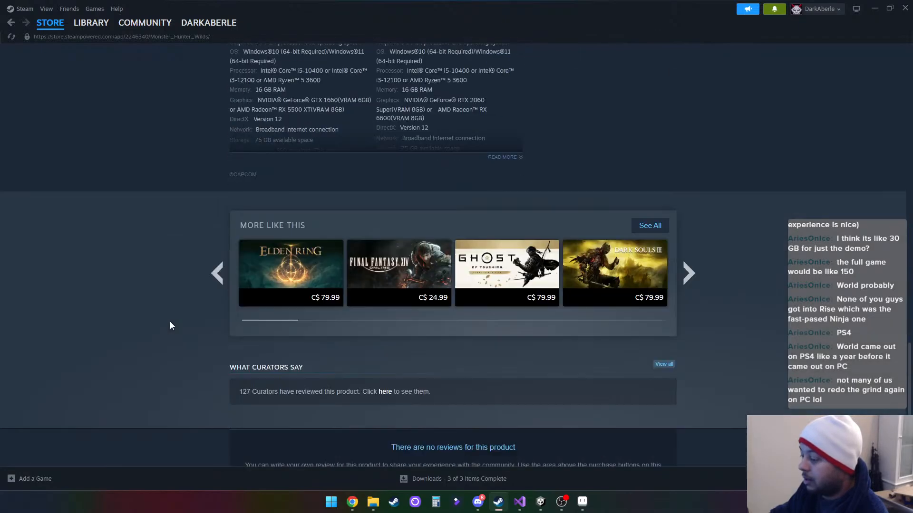
scroll(170, 321, down, 2)
scroll(170, 321, up, 10)
scroll(170, 321, down, 4)
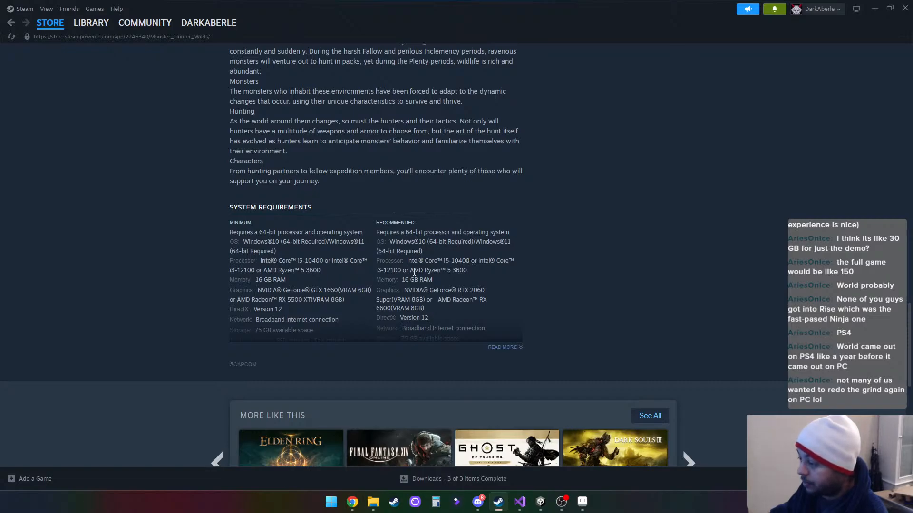
click(503, 348)
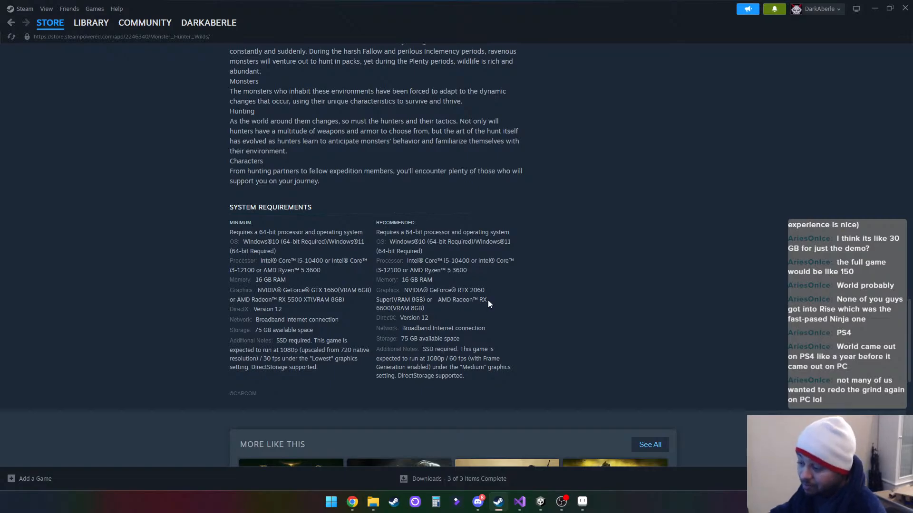
- Check the Monster Hunter Wilds benchmark, beta and pre-purchase offers, and reread the recommended system requirements
scroll(504, 285, up, 20)
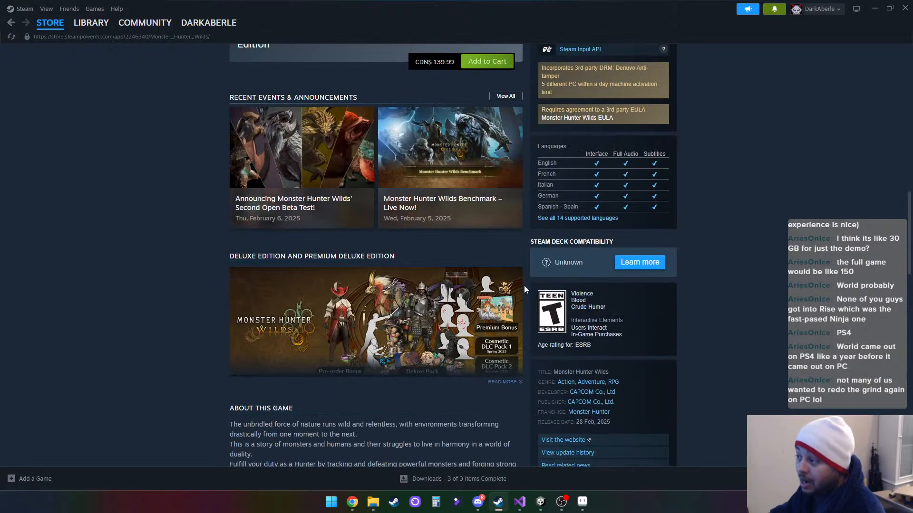
scroll(476, 294, up, 1)
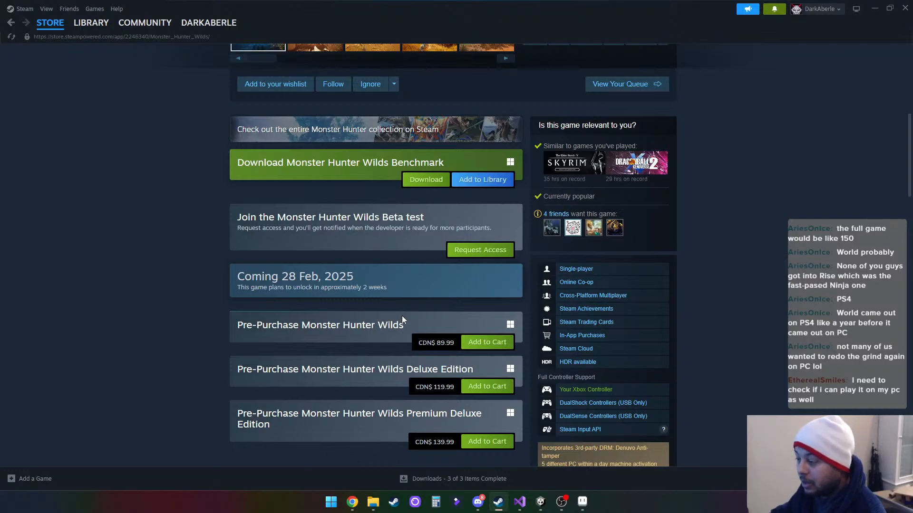
scroll(402, 316, down, 15)
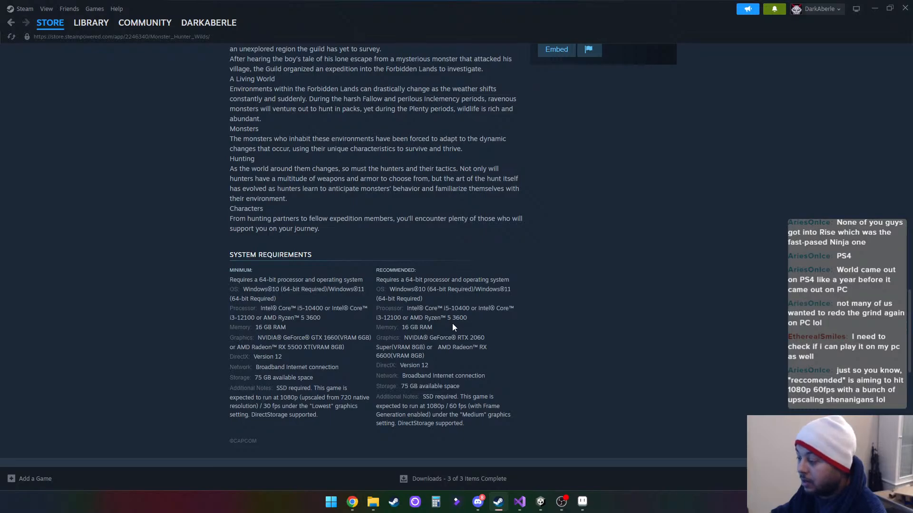
scroll(458, 325, down, 3)
scroll(461, 323, up, 1)
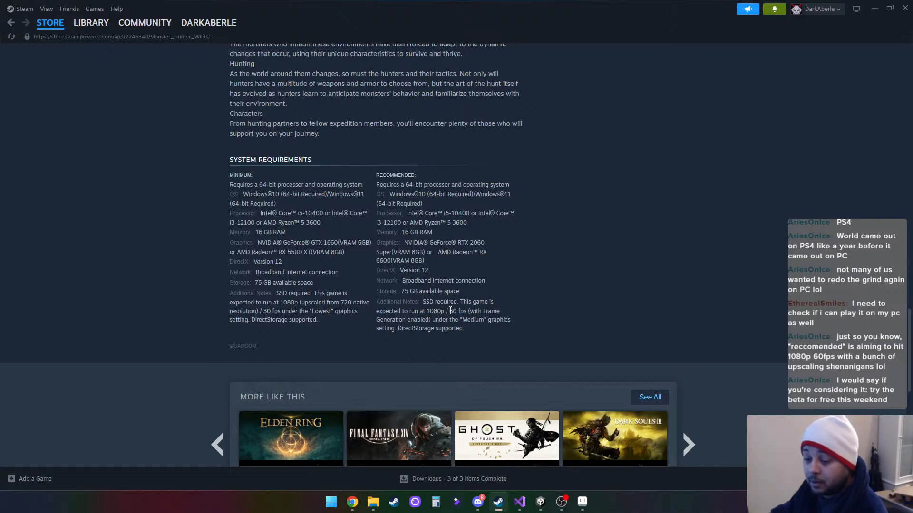
- Request access to the Monster Hunter Wilds Beta test and dismiss the resulting dialog
scroll(534, 309, up, 15)
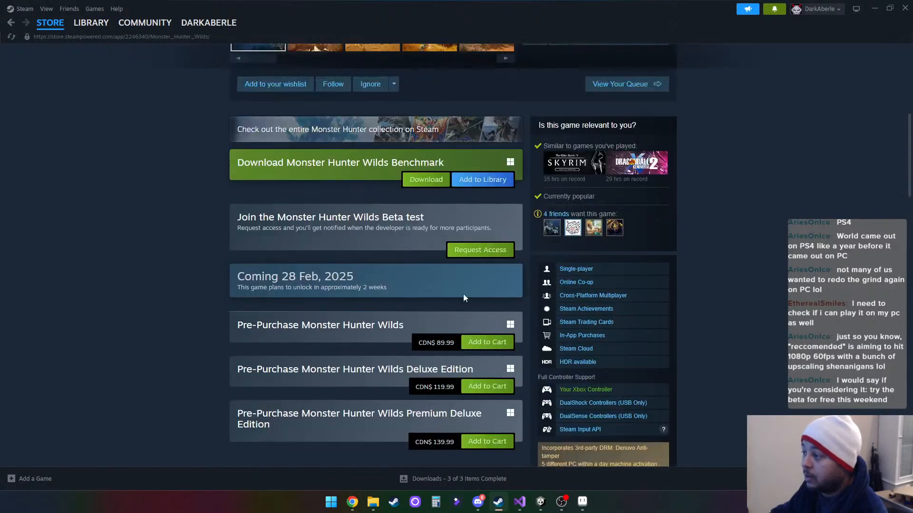
scroll(463, 294, up, 5)
scroll(310, 297, down, 3)
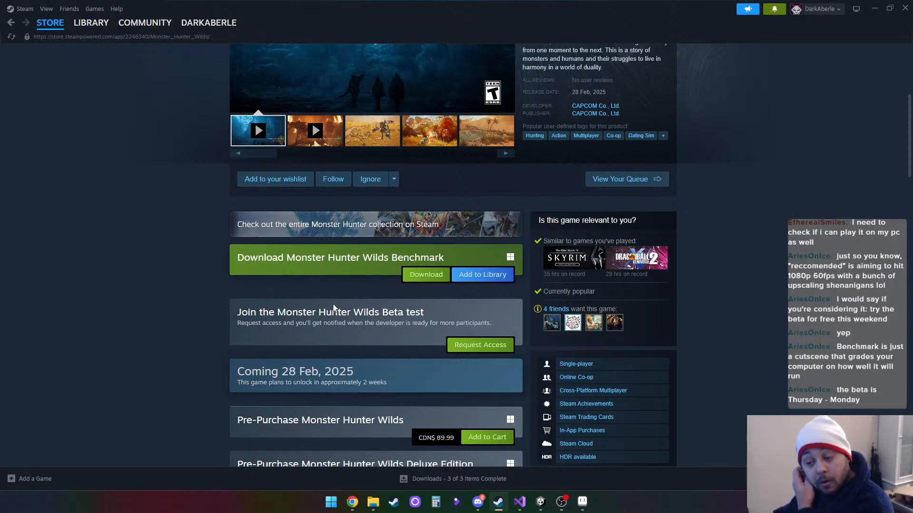
click(464, 355)
click(517, 283)
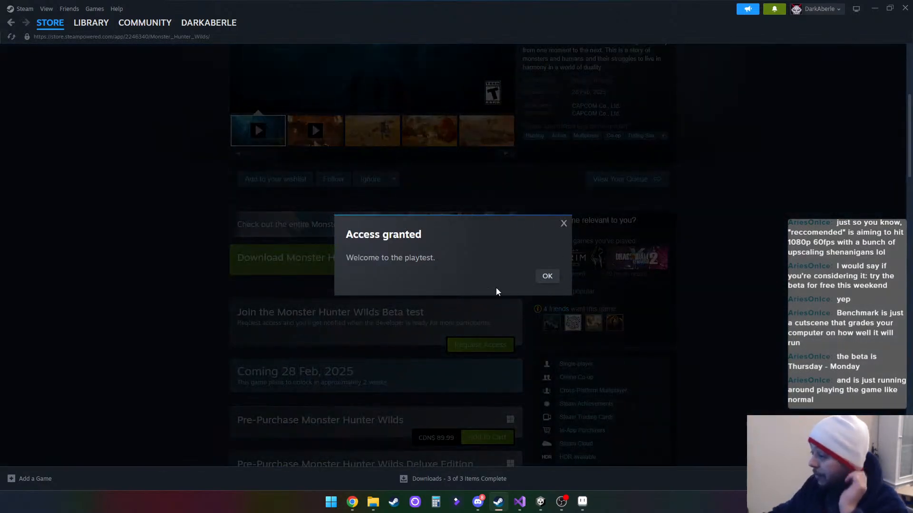
click(546, 276)
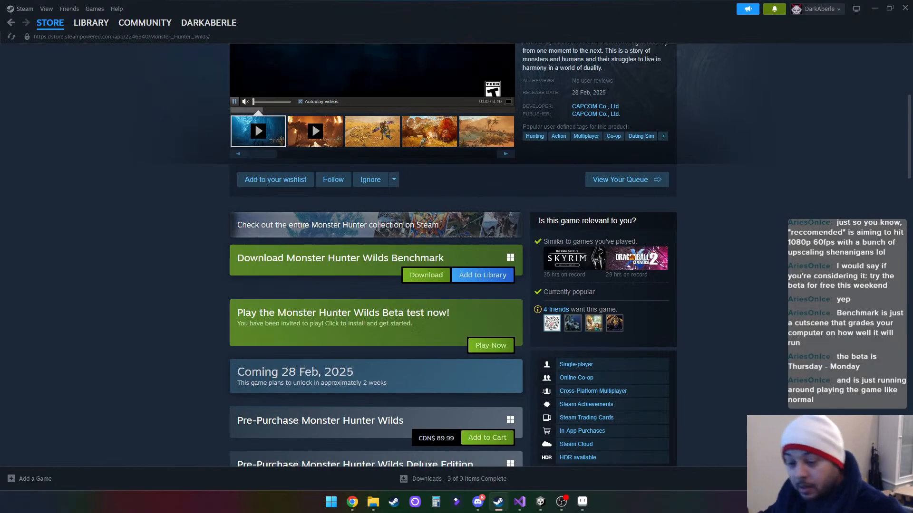
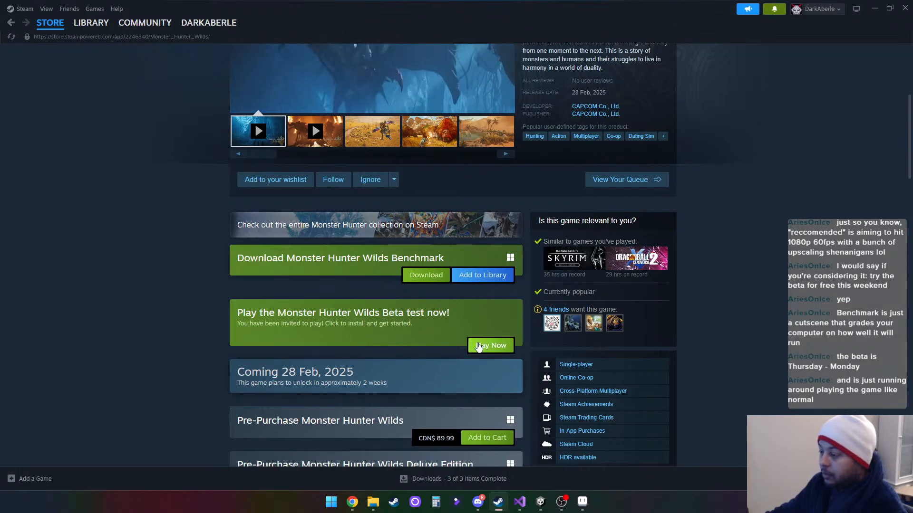
- Install the Monster Hunter Wilds Beta test to the DATA (D:) drive and accept its EULA
click(478, 347)
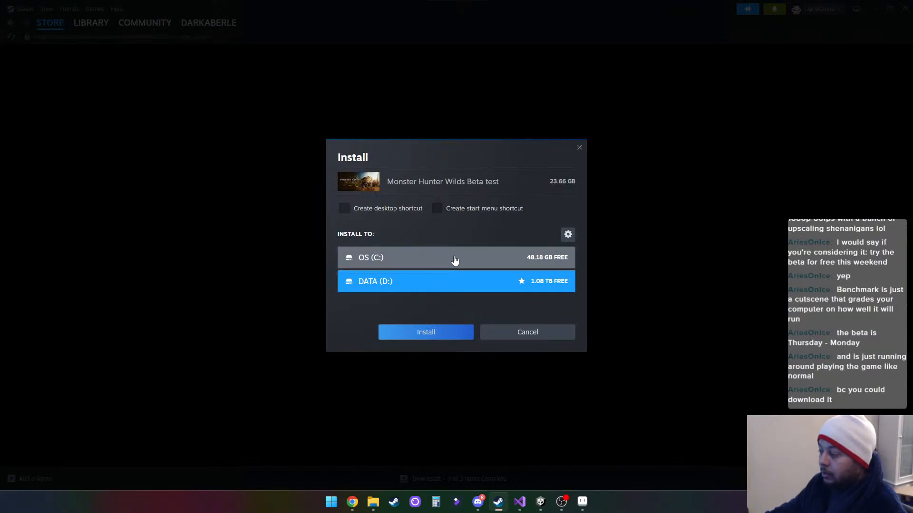
click(422, 337)
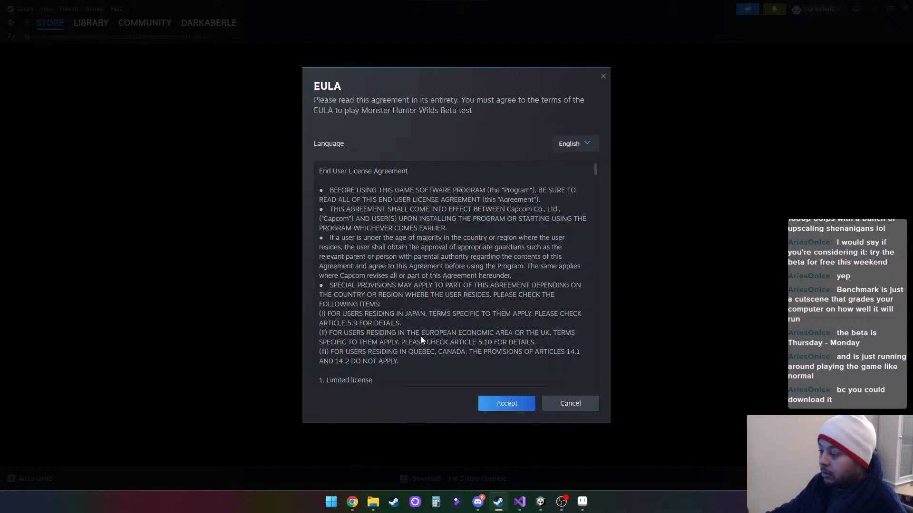
click(503, 405)
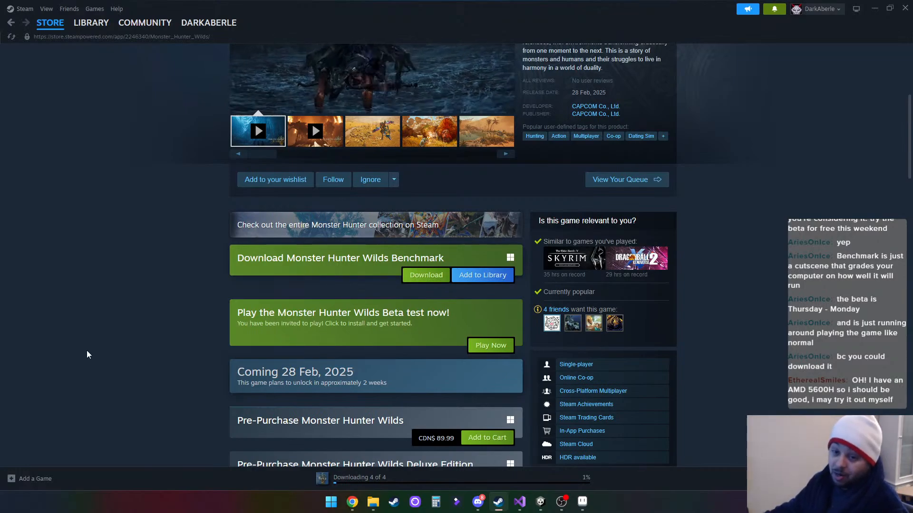
- Check the Monster Hunter Wilds Beta download in Steam's download list, and put the Steam window away
scroll(87, 351, up, 5)
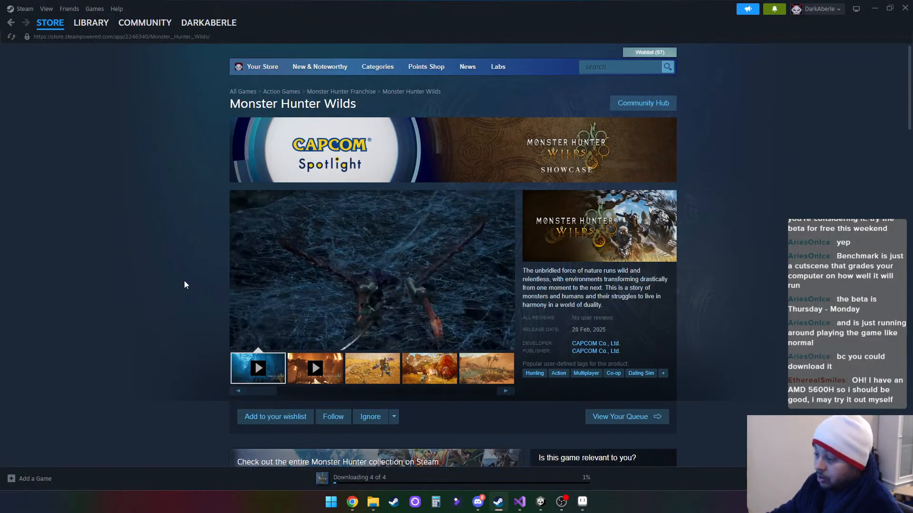
scroll(184, 281, down, 1)
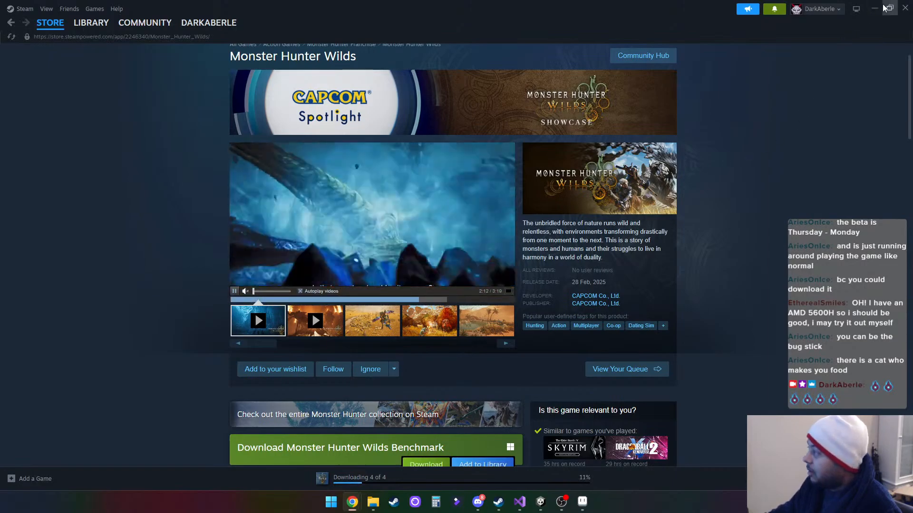
click(349, 477)
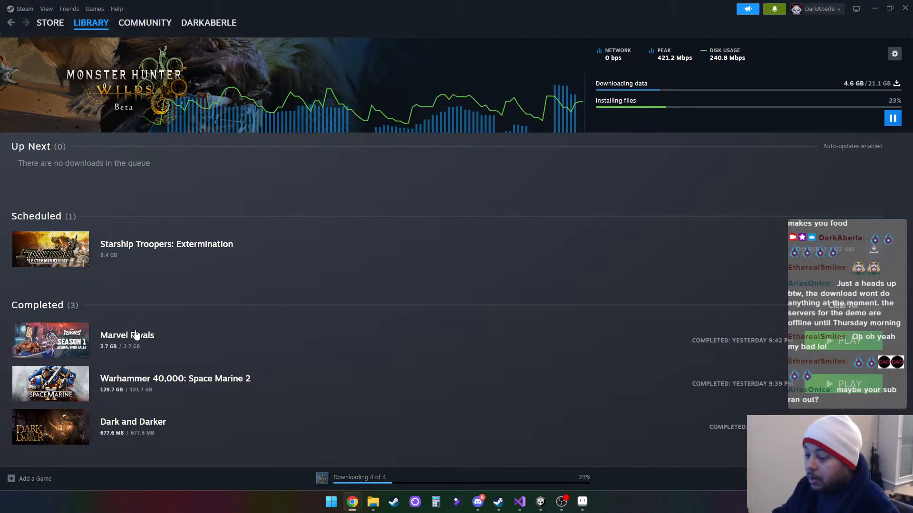
click(874, 8)
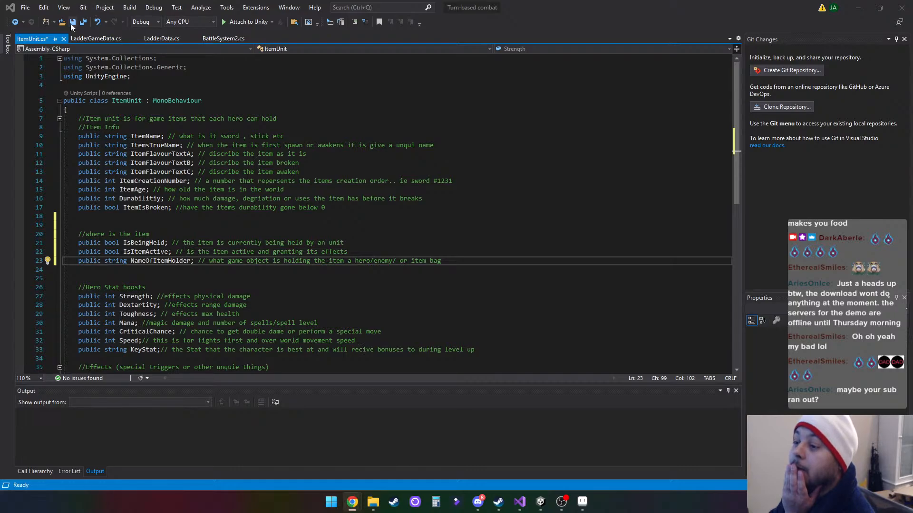
- Save ItemUnit.cs in Visual Studio and switch to Unity so it compiles the updated script
key(ctrl+s)
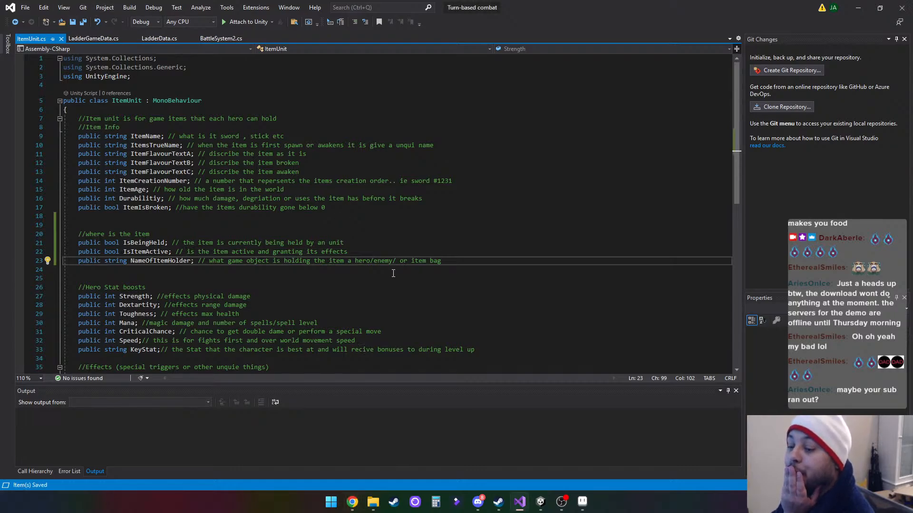
scroll(392, 273, down, 2)
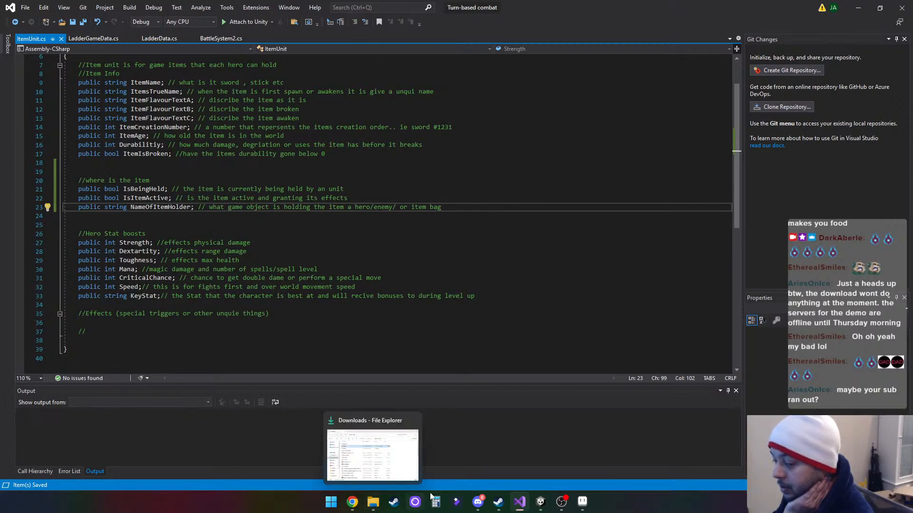
mouse_move(479, 505)
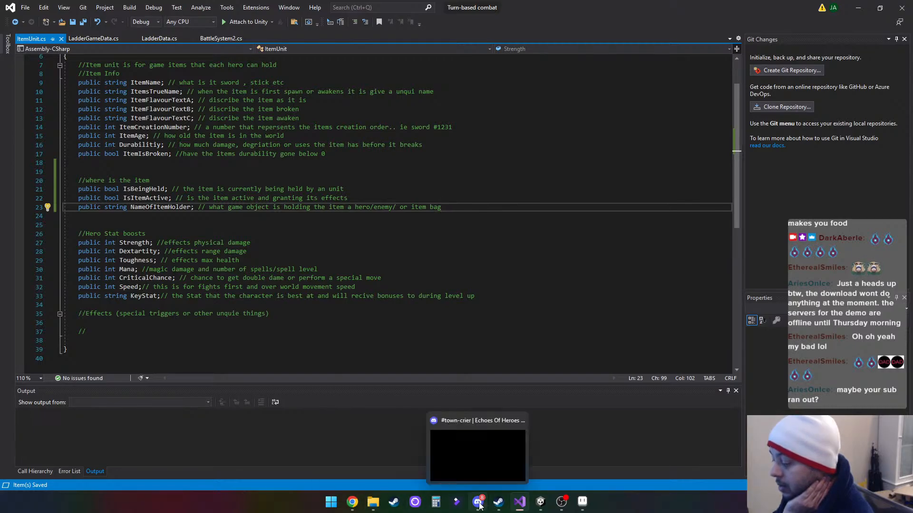
mouse_move(358, 507)
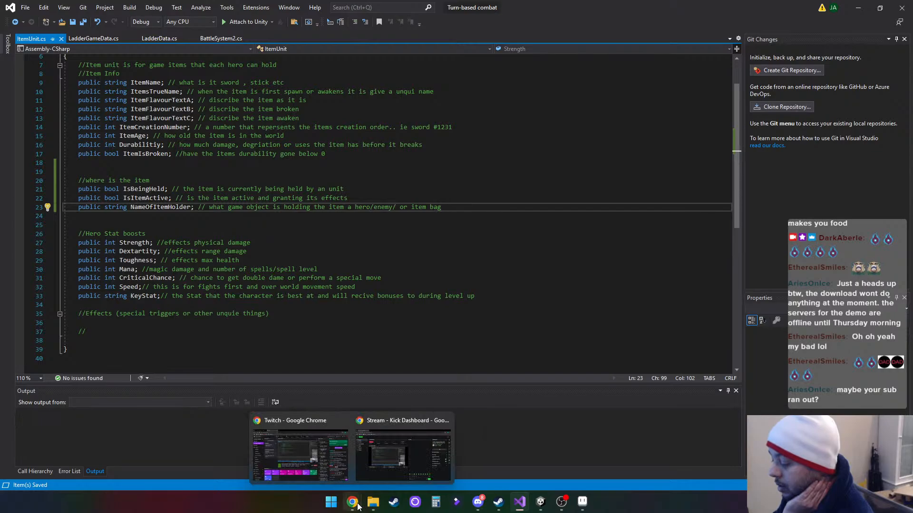
click(858, 9)
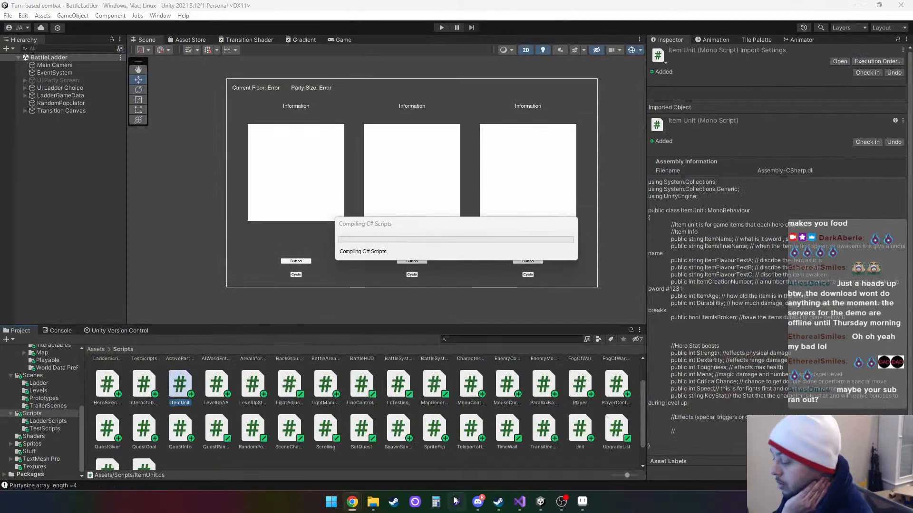
click(519, 501)
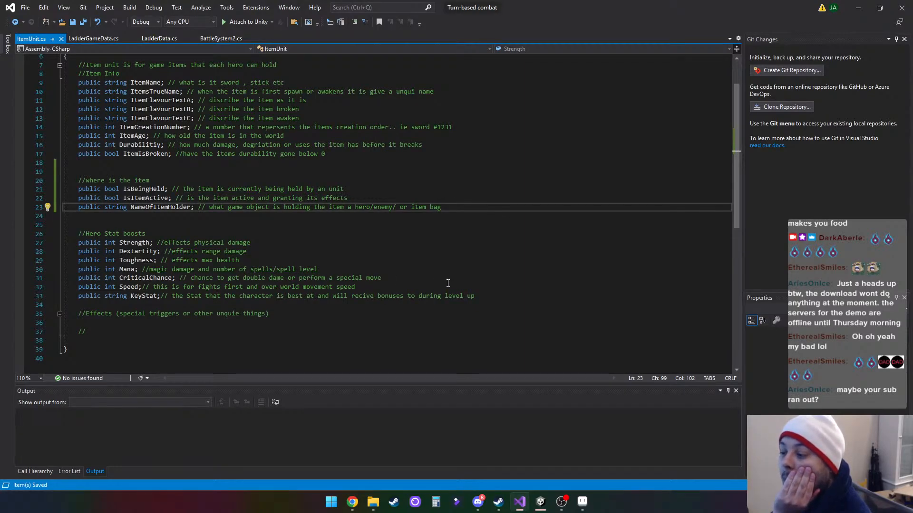
- Switch to Aseprite and save the unsaved ladder sketch to the Desktop as LadderRoadMap
click(582, 502)
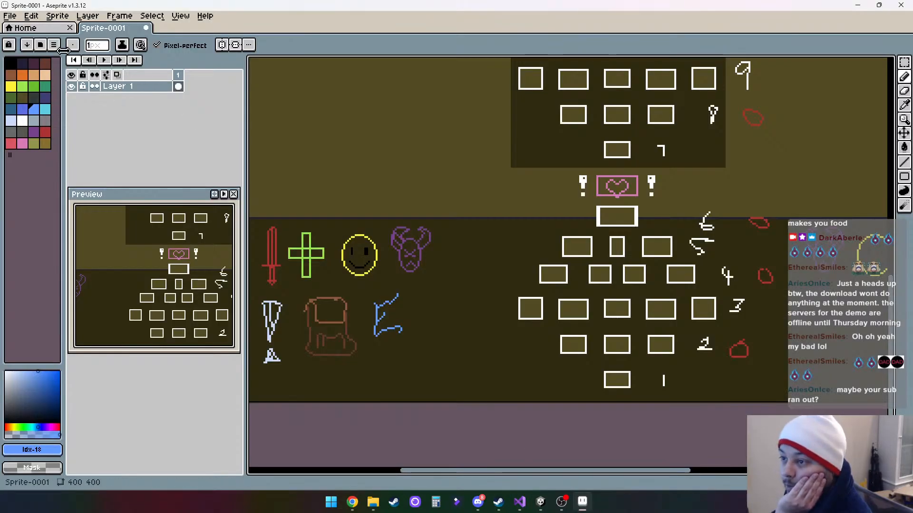
click(9, 15)
click(48, 77)
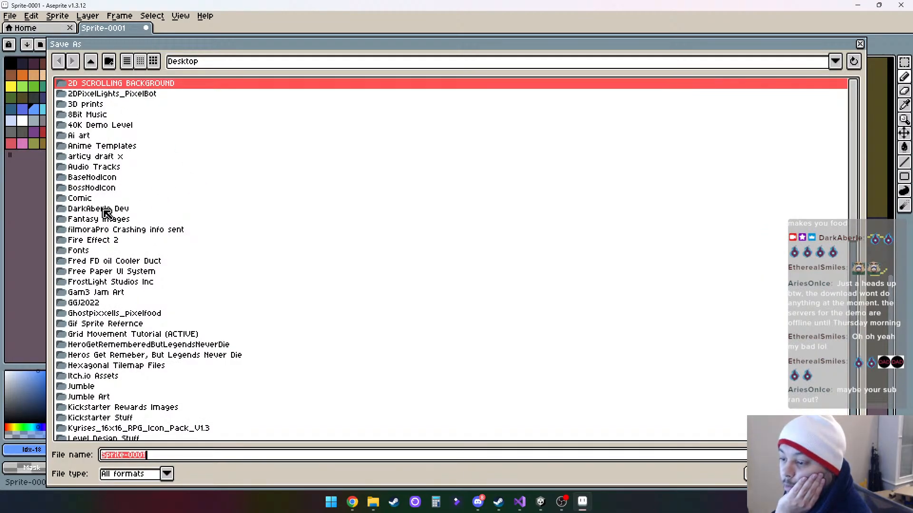
scroll(289, 242, down, 10)
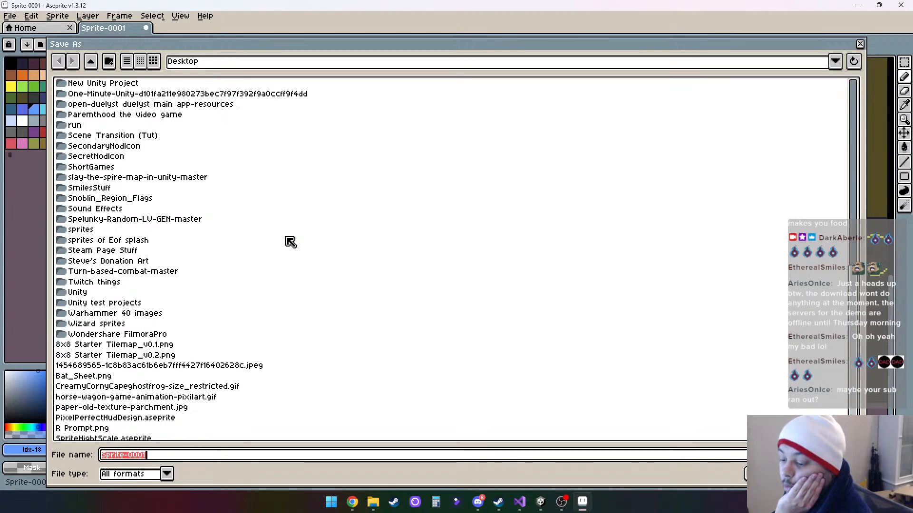
scroll(290, 241, down, 1)
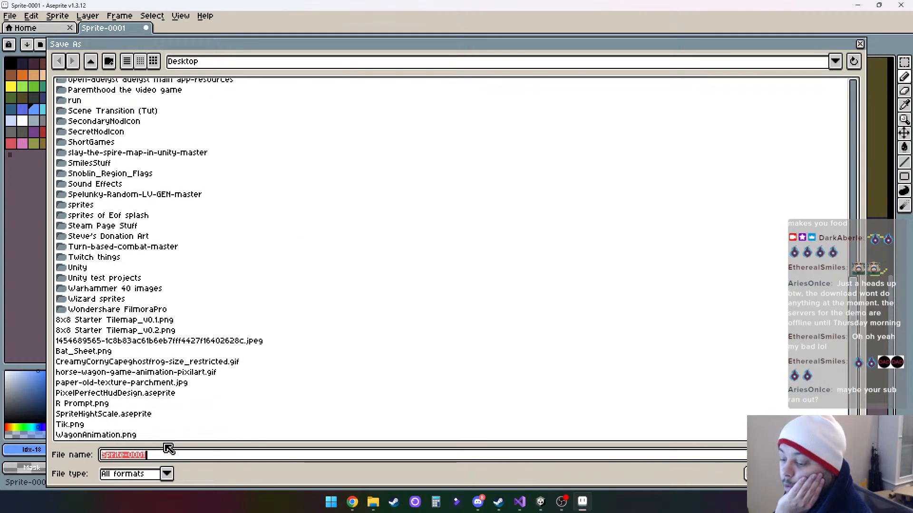
key(BackSpace)
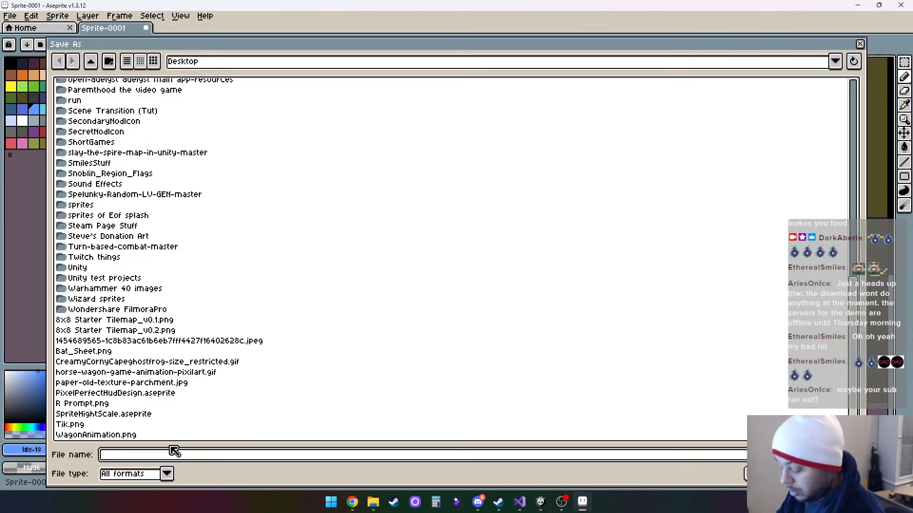
text(Ladder)
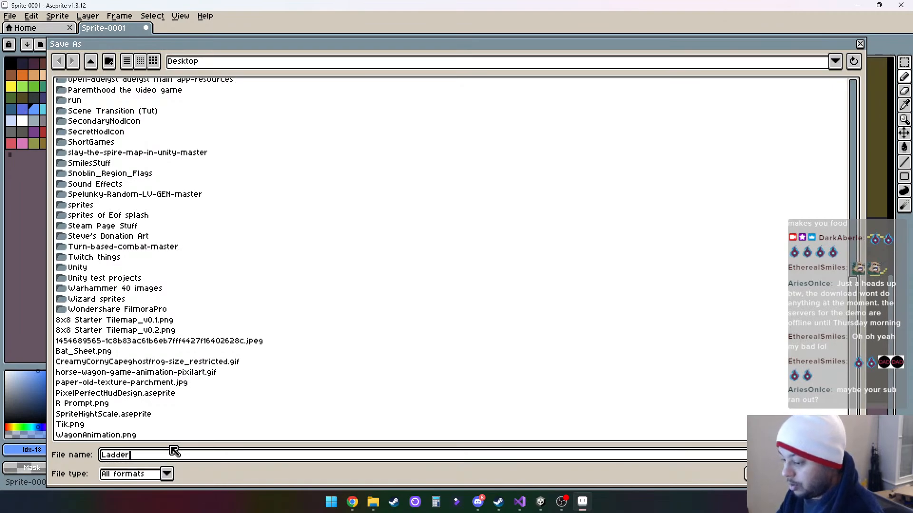
text(Road)
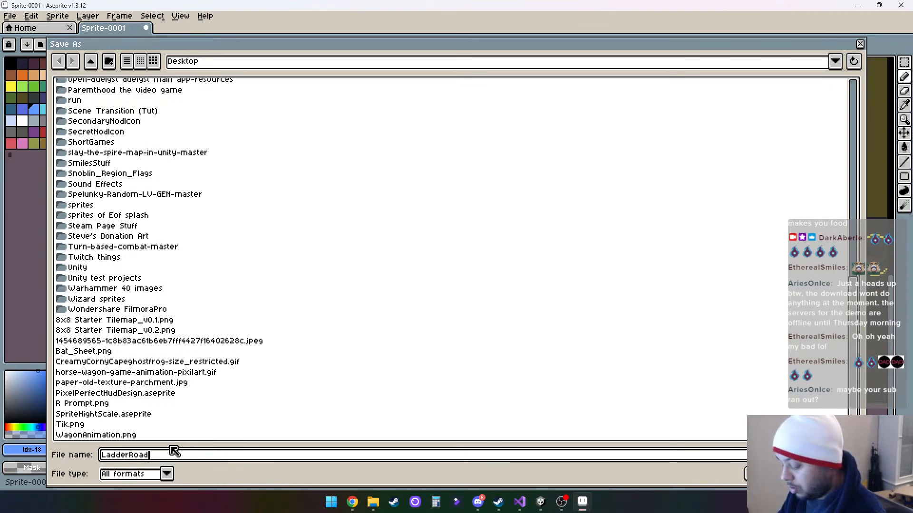
text(Map)
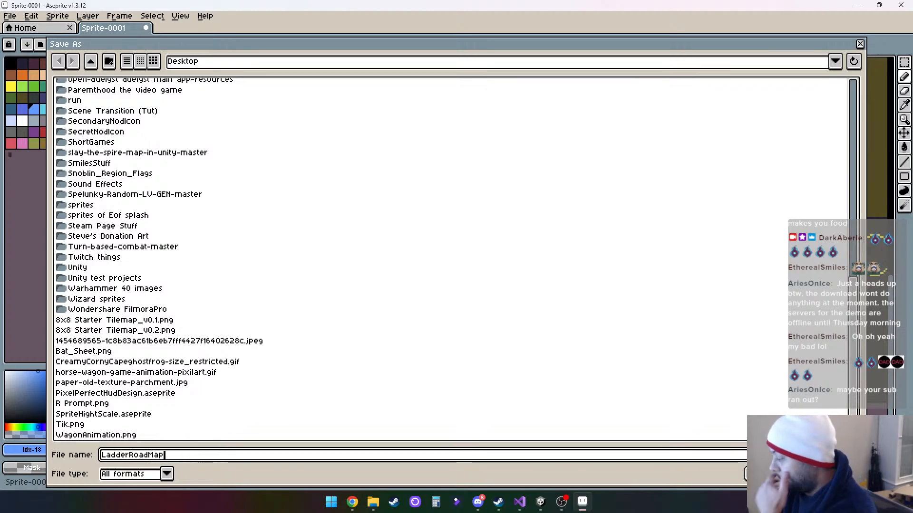
key(Return)
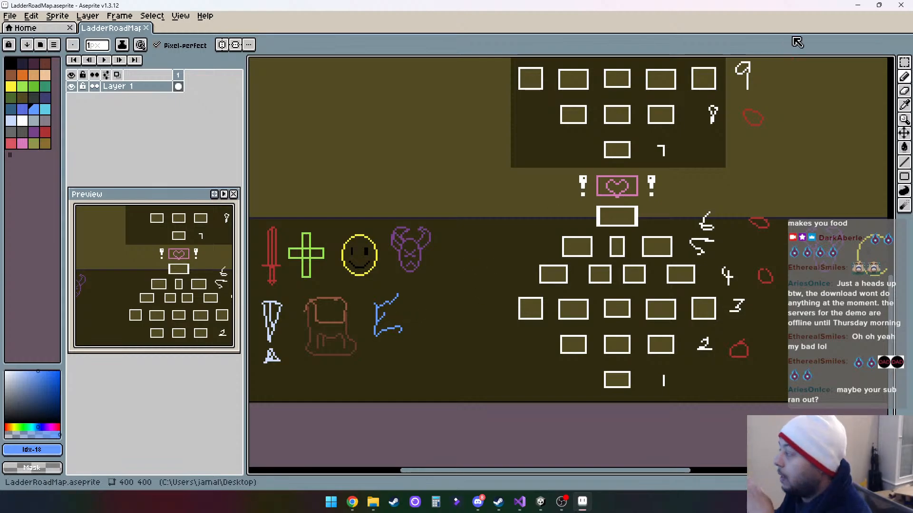
click(858, 8)
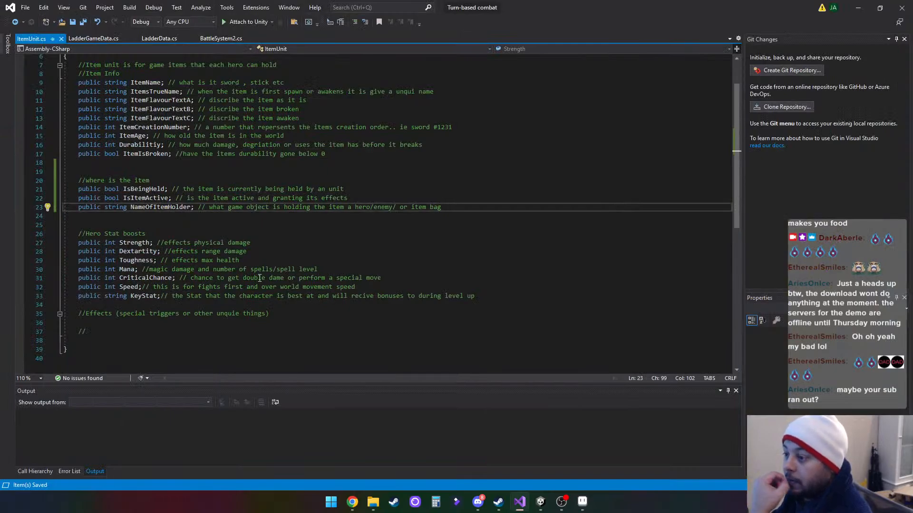
- Review the item info, location and stat fields in ItemUnit.cs, and return to the Unity editor
scroll(309, 277, down, 3)
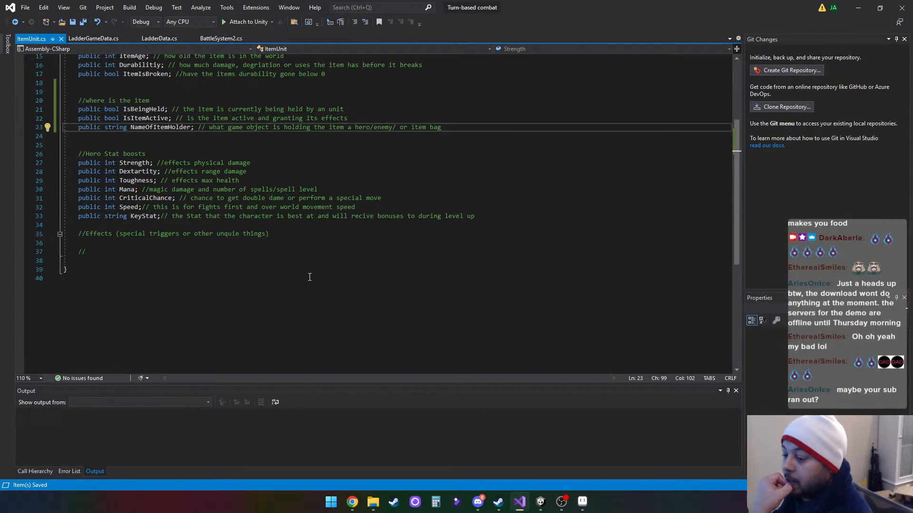
scroll(310, 277, up, 5)
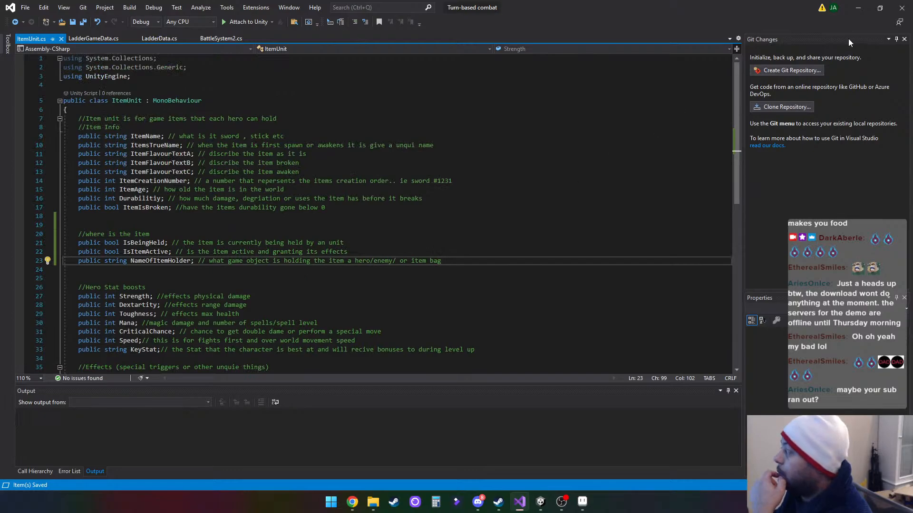
click(860, 10)
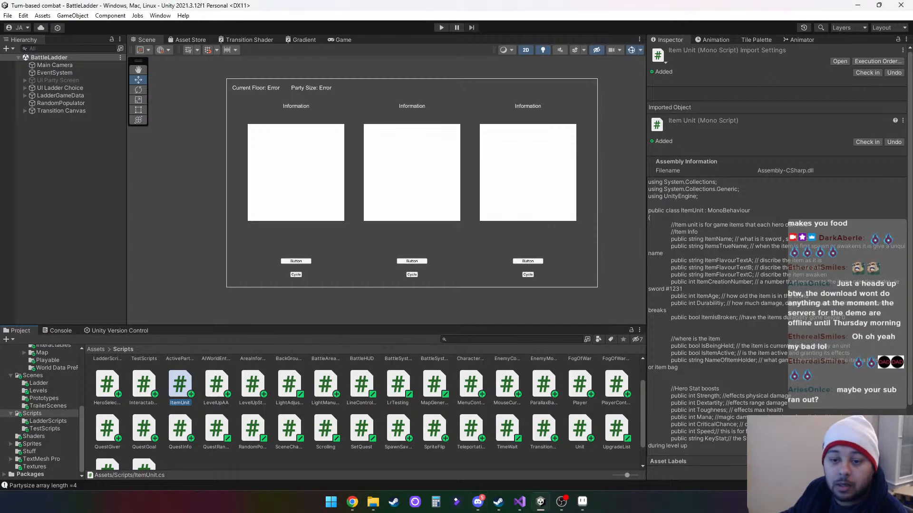
- Bring the Emotes folder window fully into view and transfer the pushup image out to the off-screen window
key(alt+Tab)
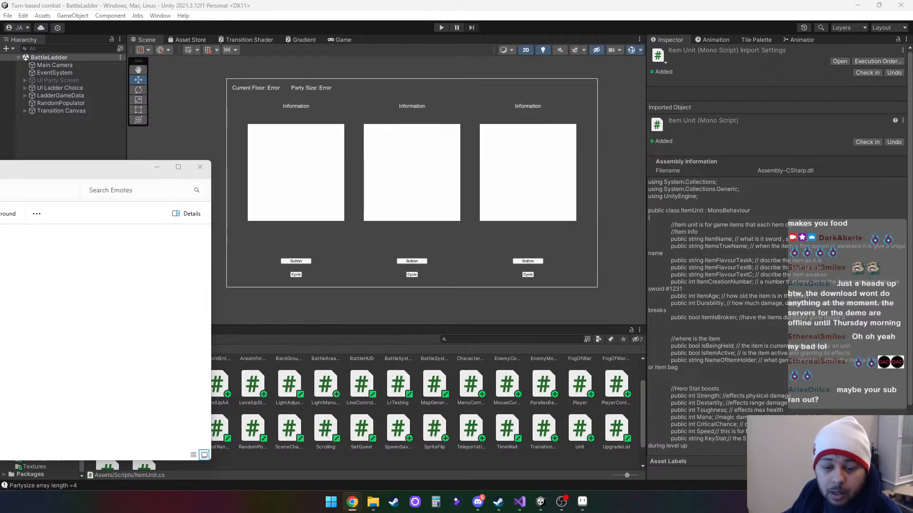
drag(45, 180, 443, 182)
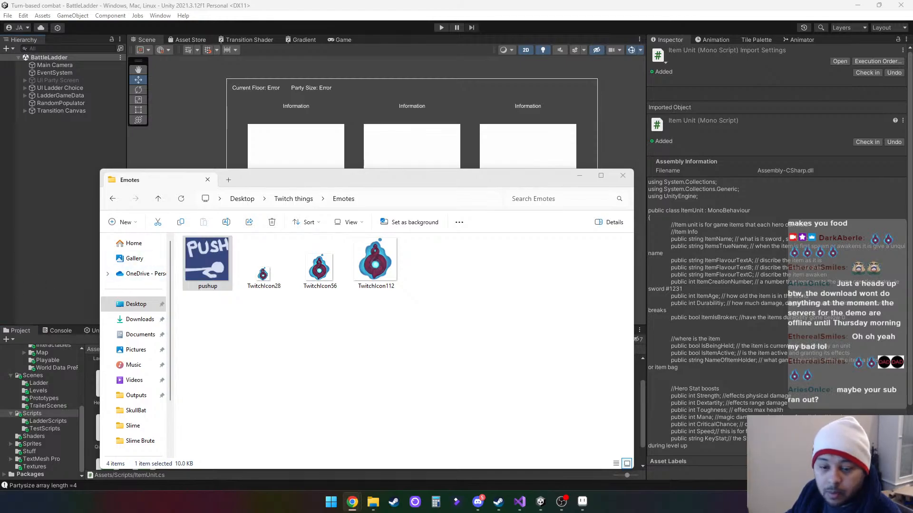
drag(214, 259, 0, 267)
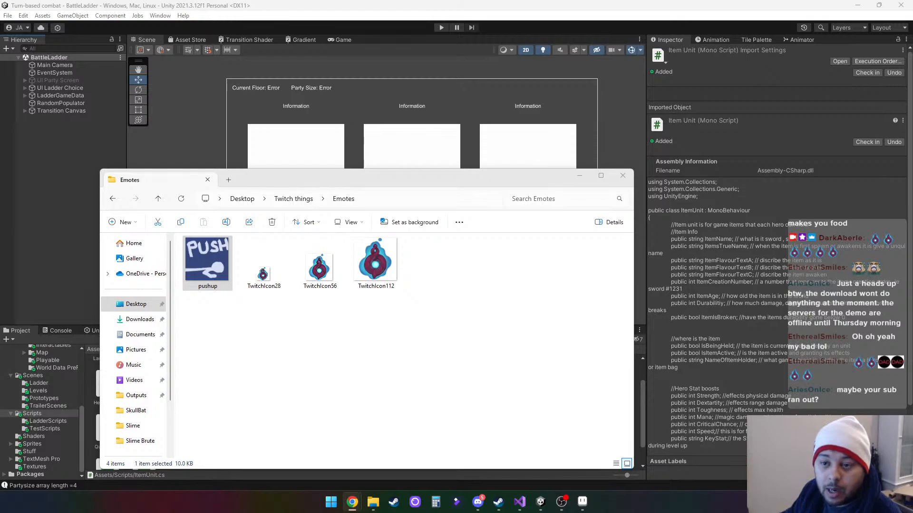
- Delete the pushup image from the Emotes folder and return to ItemUnit.cs in Visual Studio
click(204, 269)
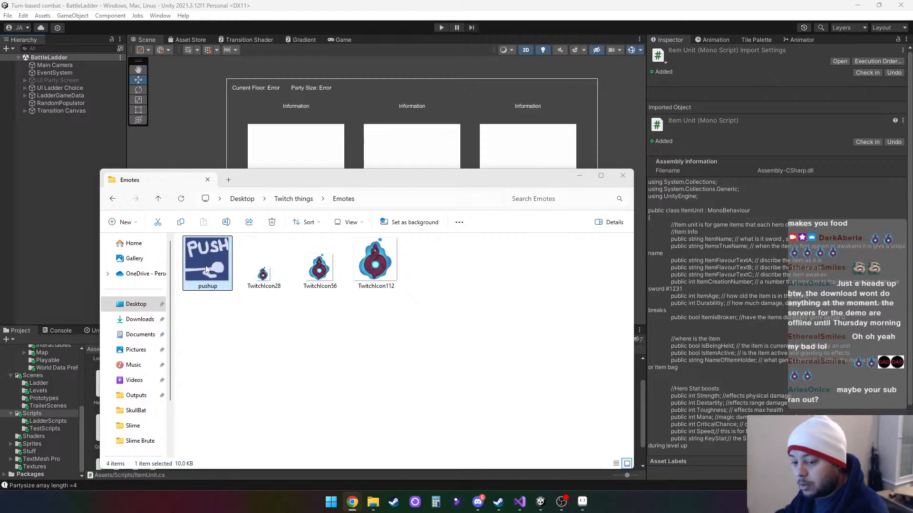
click(206, 269)
key(Delete)
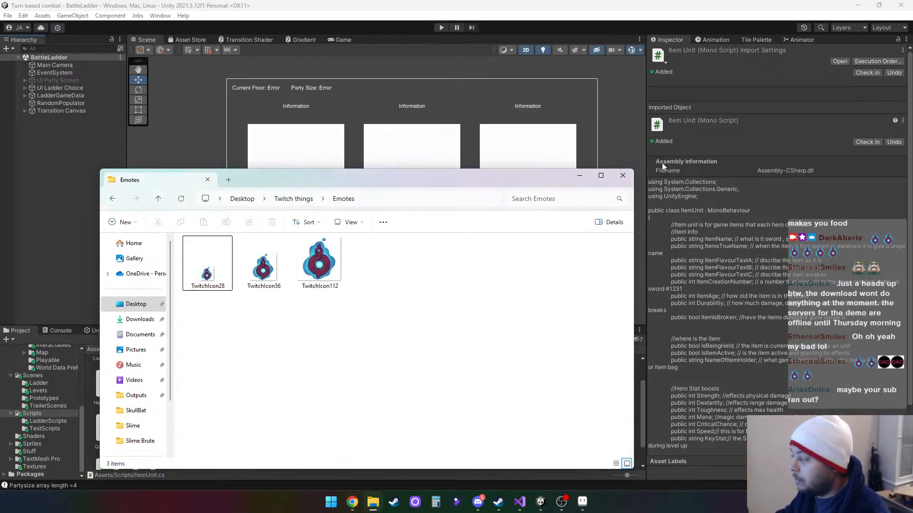
click(621, 183)
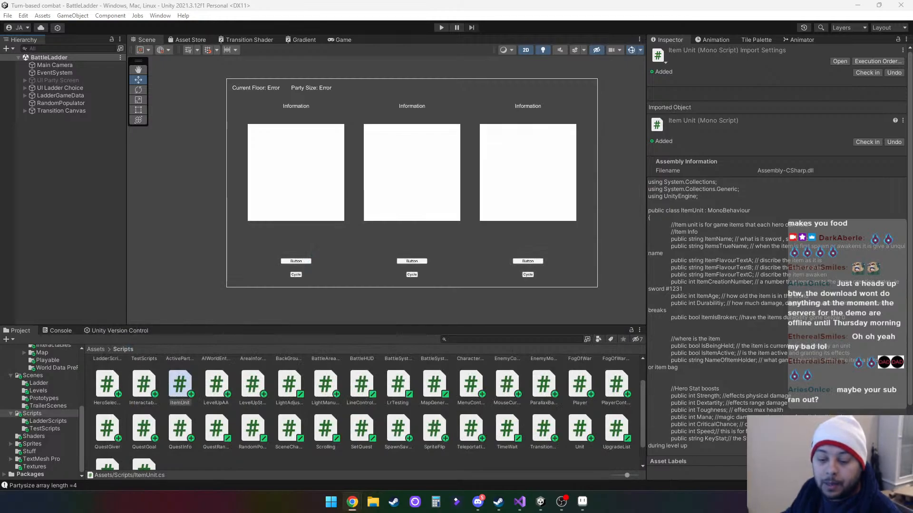
key(alt+Tab)
key(alt+Tab)
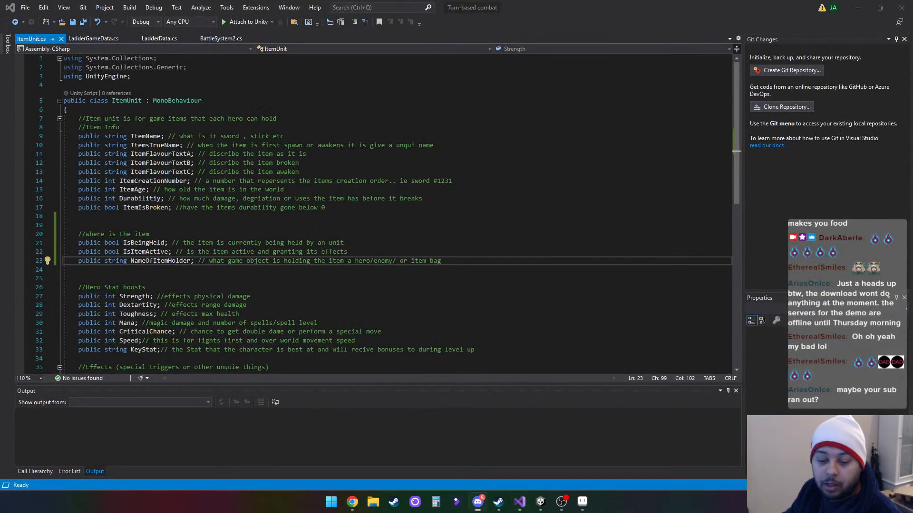